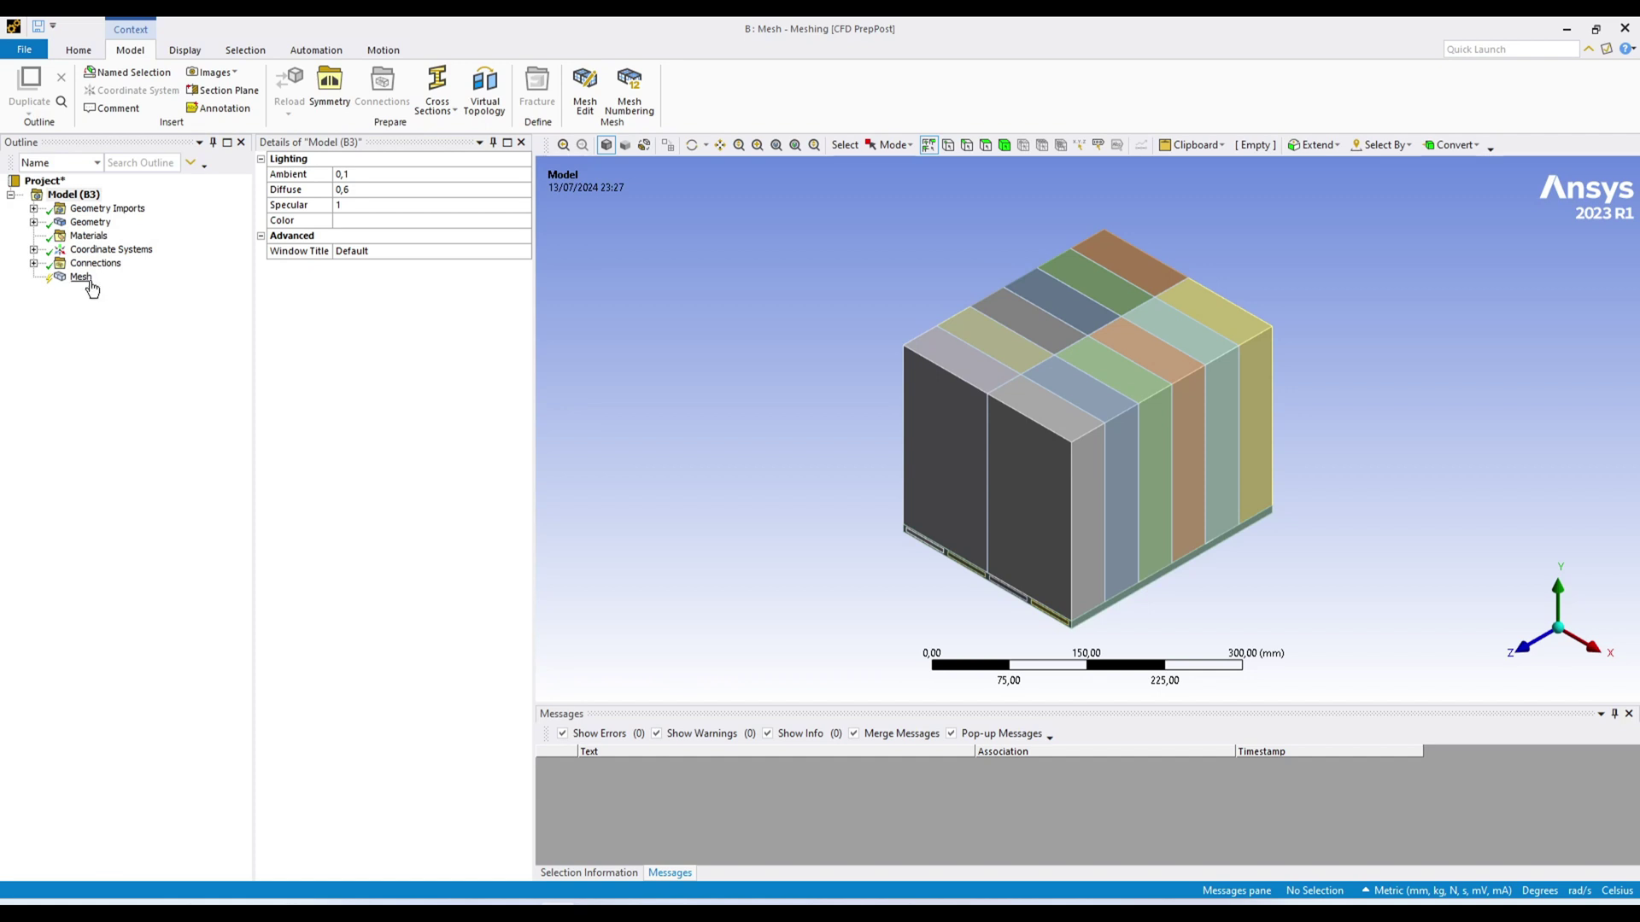
Expand Connections to list the 45 contact regions and show the Contacts details (1,0522 mm tolerance)
left_click(34, 264)
left_click(56, 277)
scroll(135, 349, "down", 1)
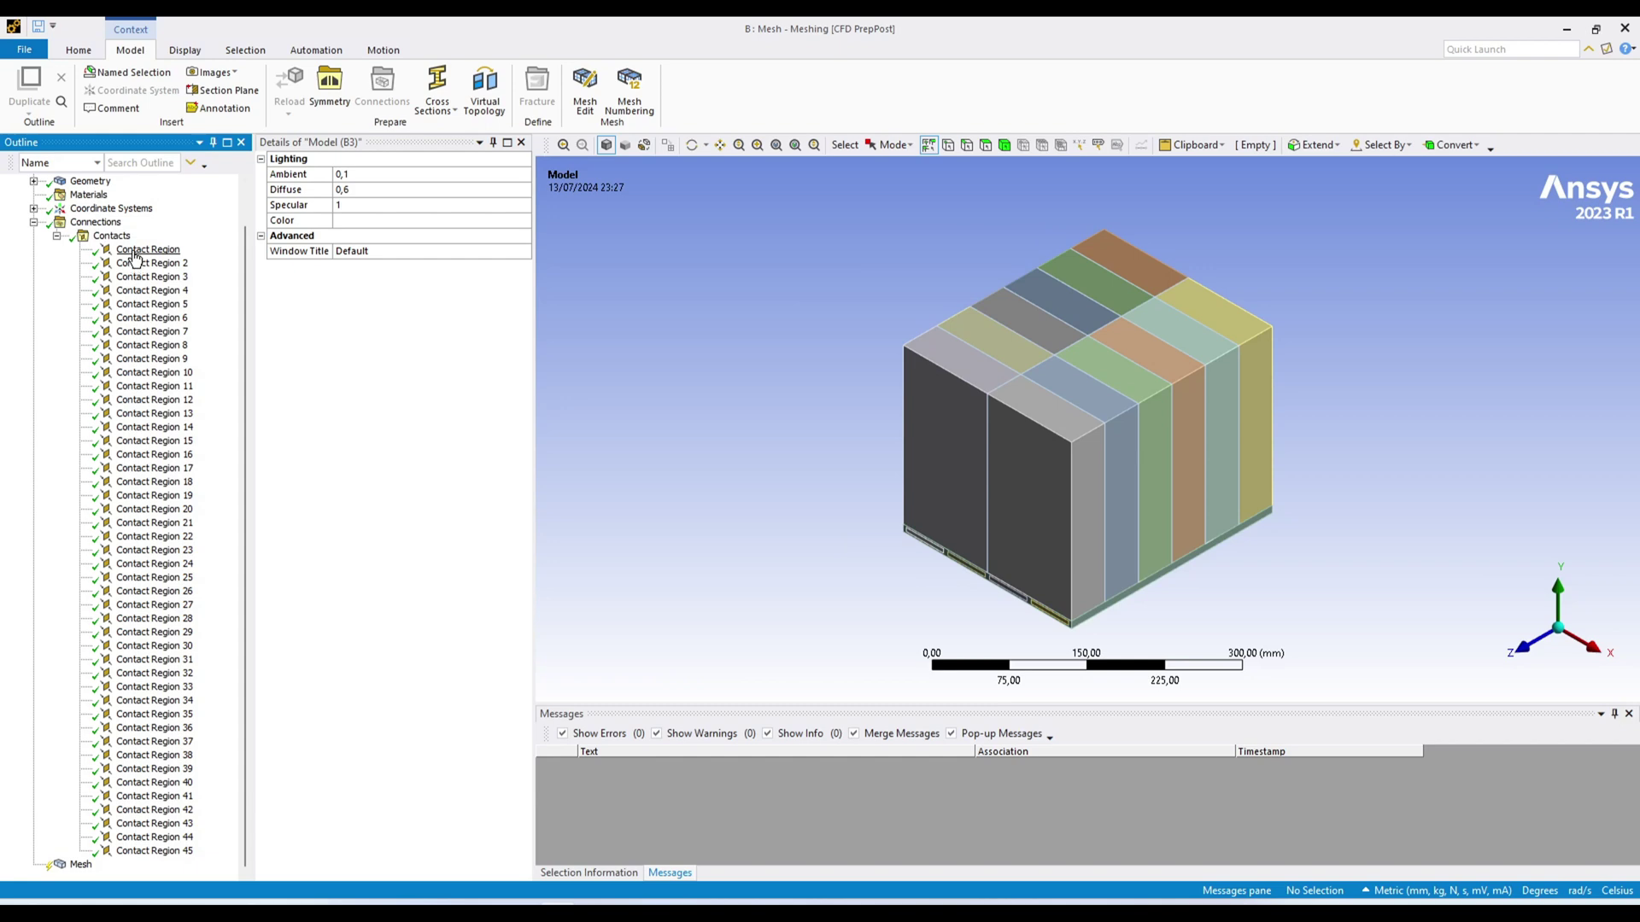
left_click(112, 236)
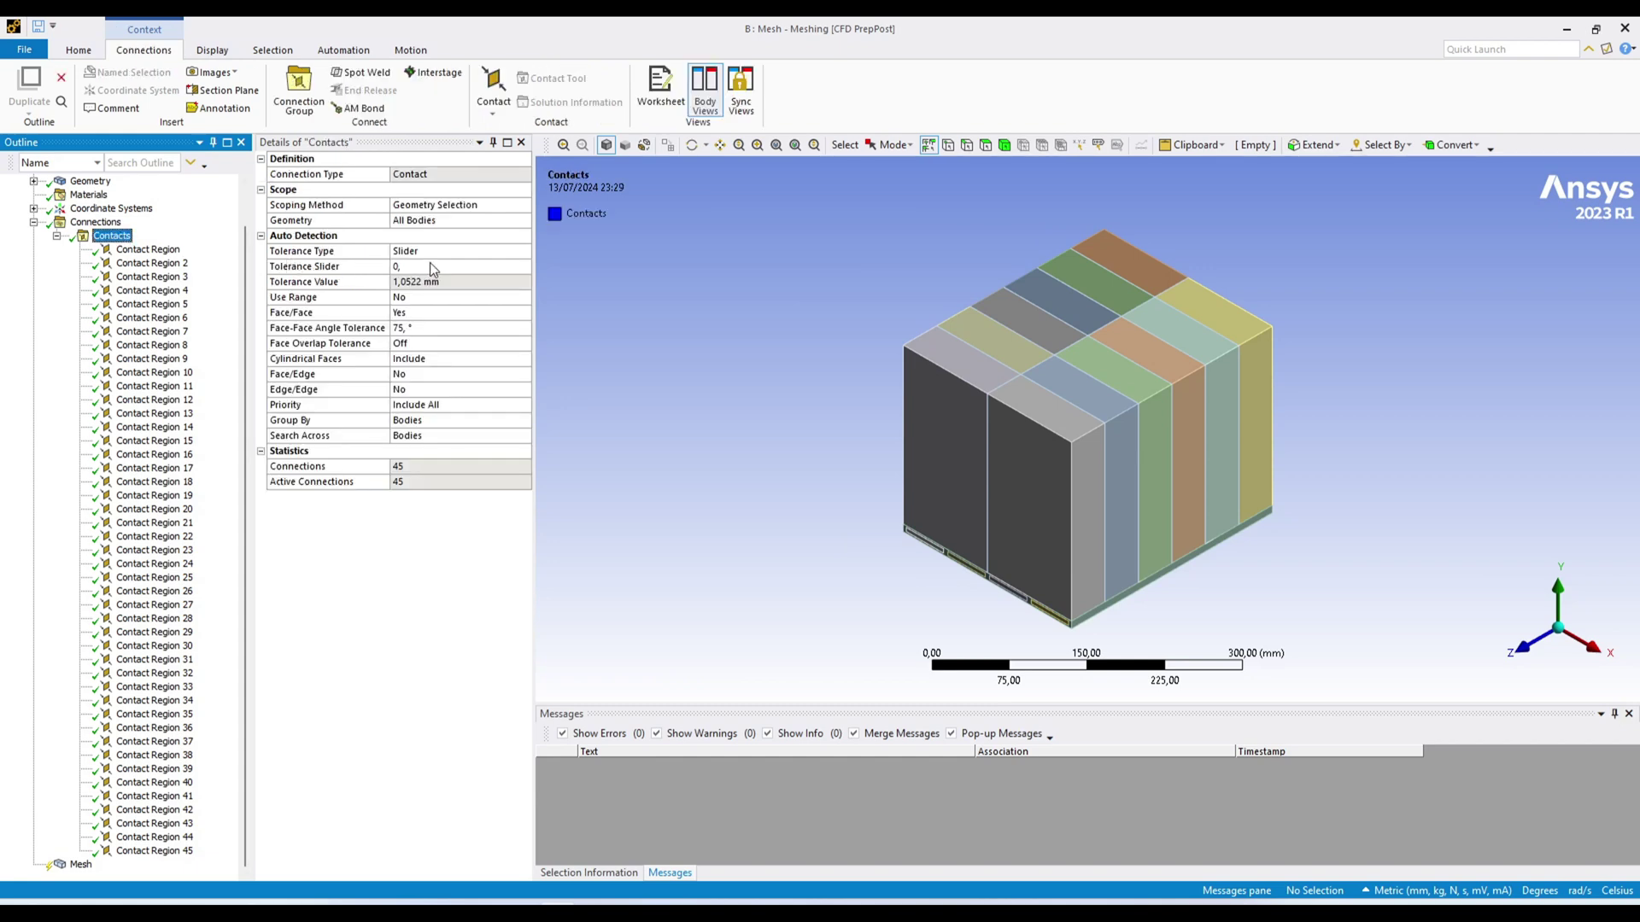
Switch the contact Tolerance Type to Value, then back to Slider
left_click(485, 255)
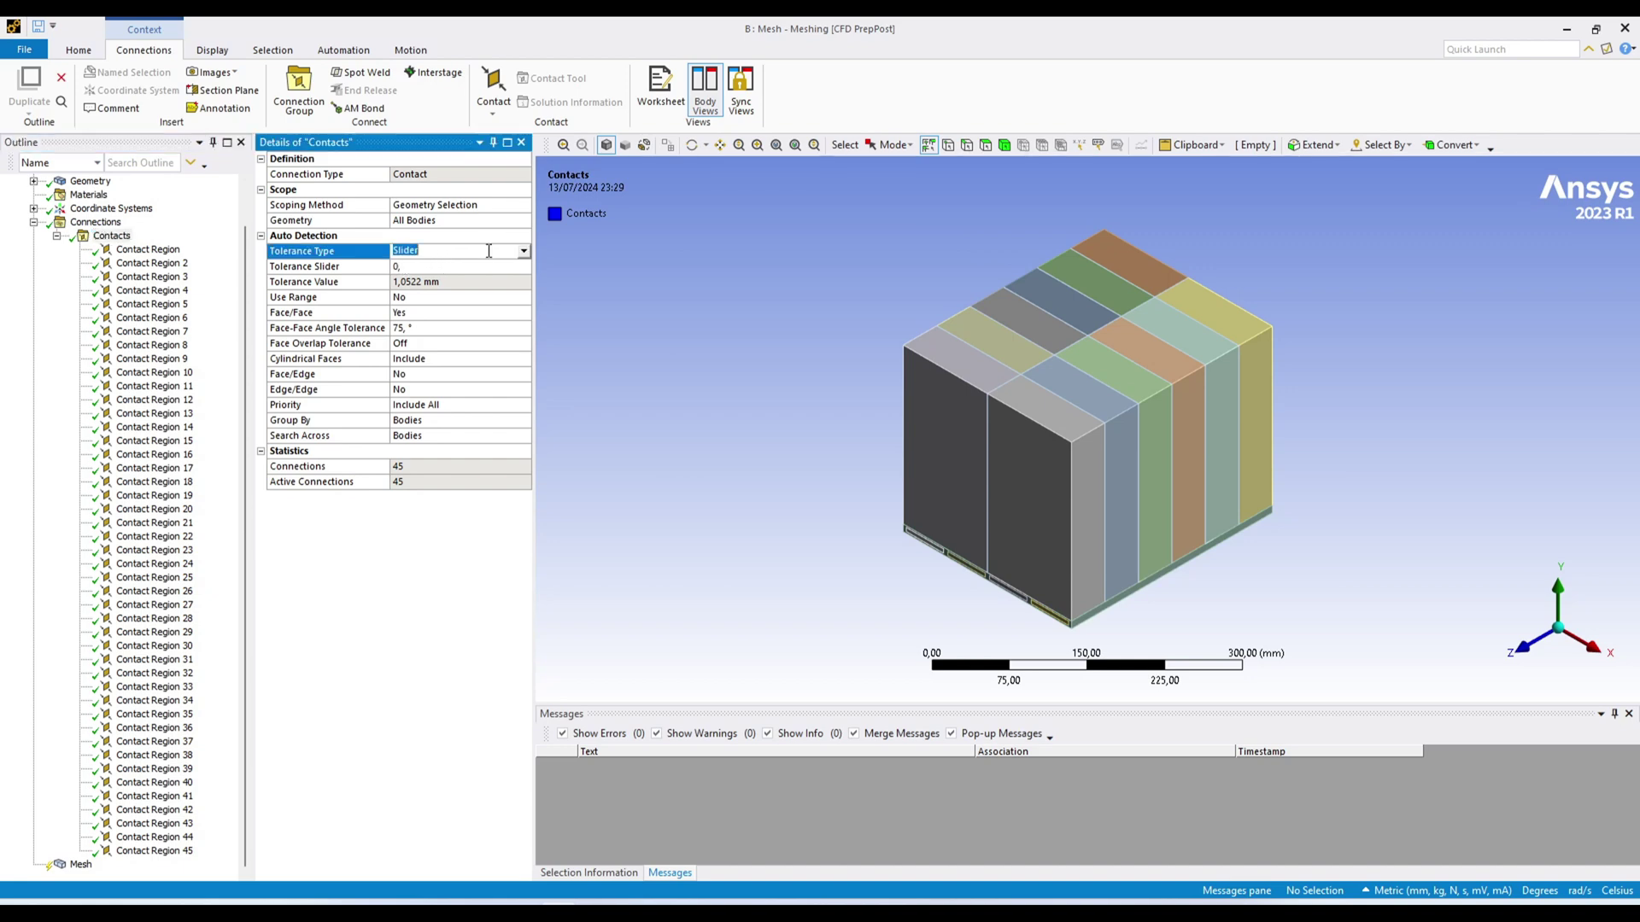
left_click(486, 256)
left_click(487, 276)
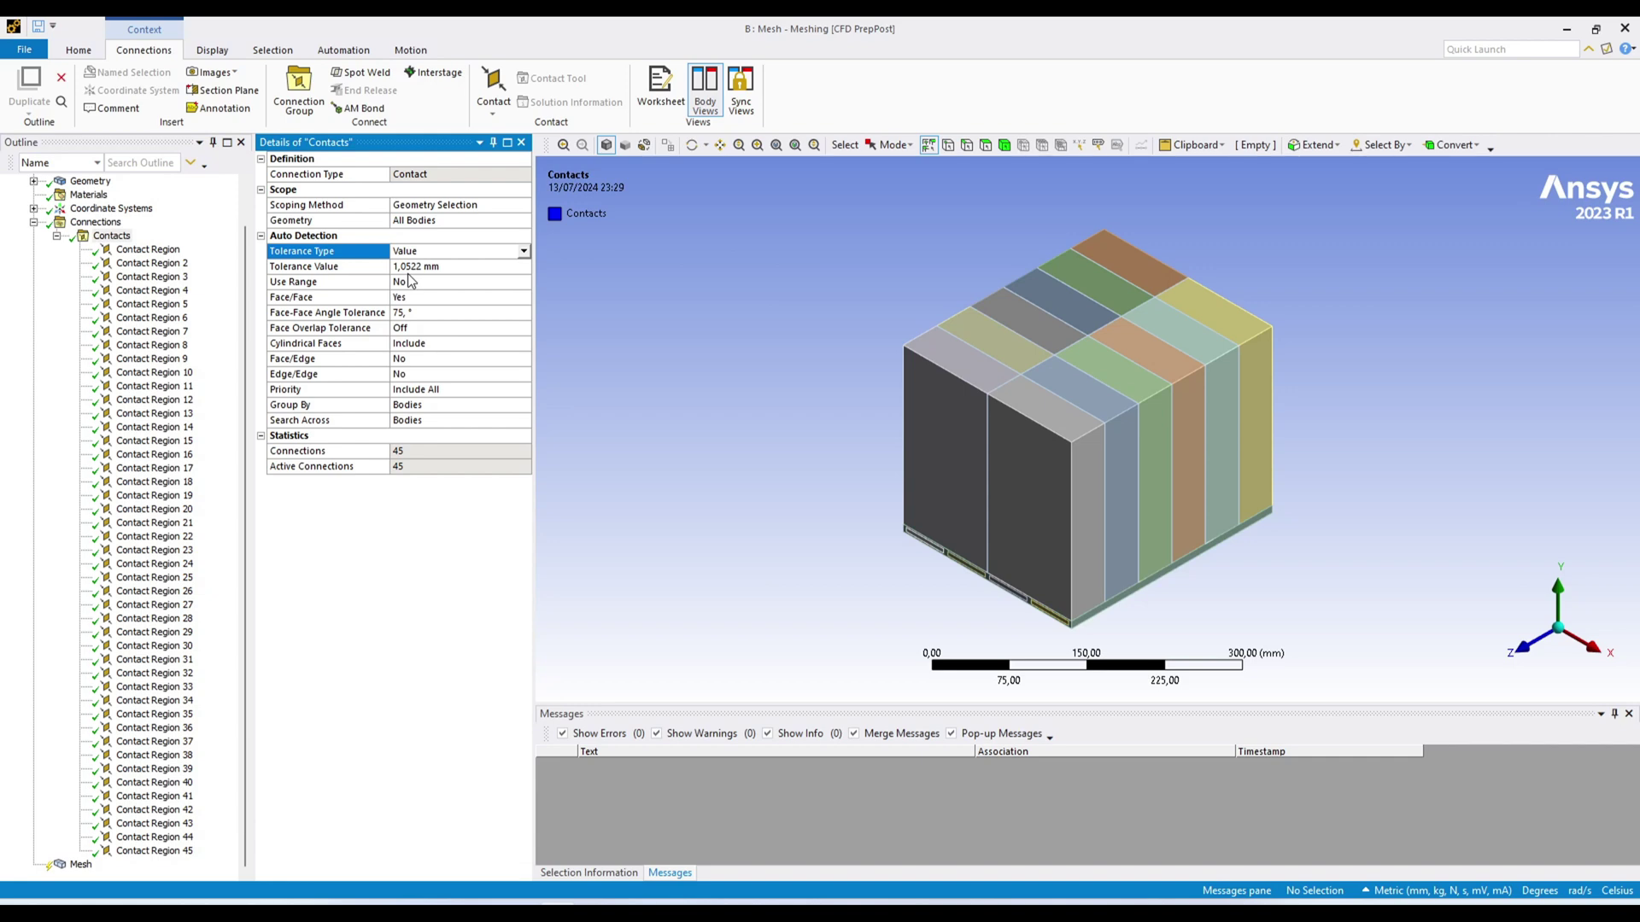
left_click(523, 251)
left_click(467, 267)
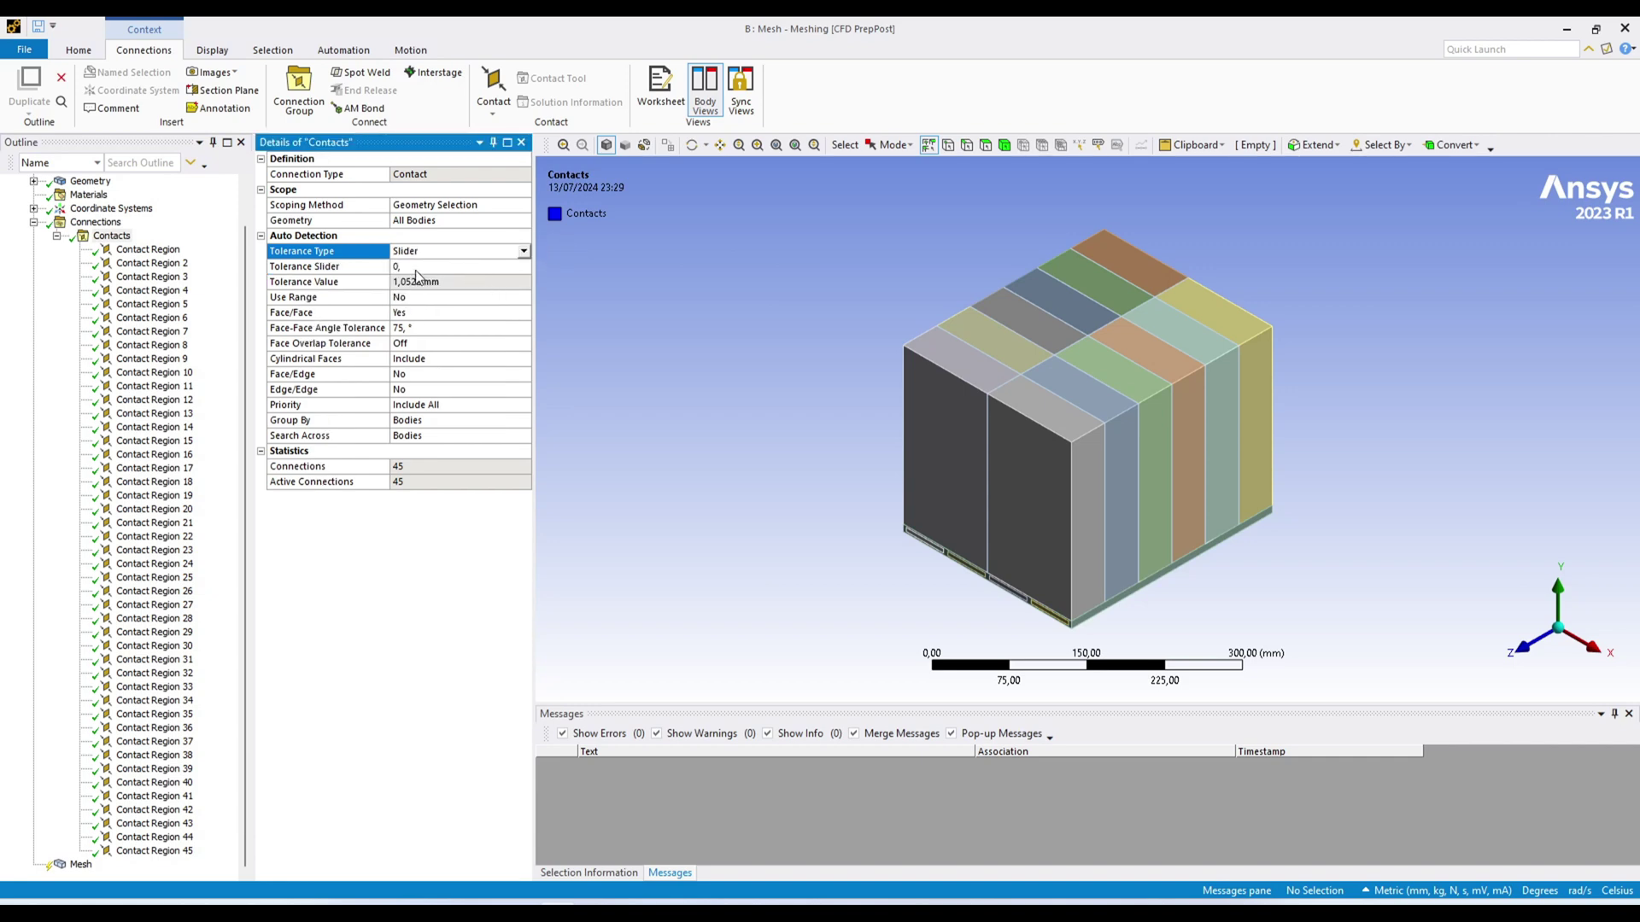
Keep the Tolerance Slider at 0 and view the first Contact Region's contact and target faces
left_click(497, 268)
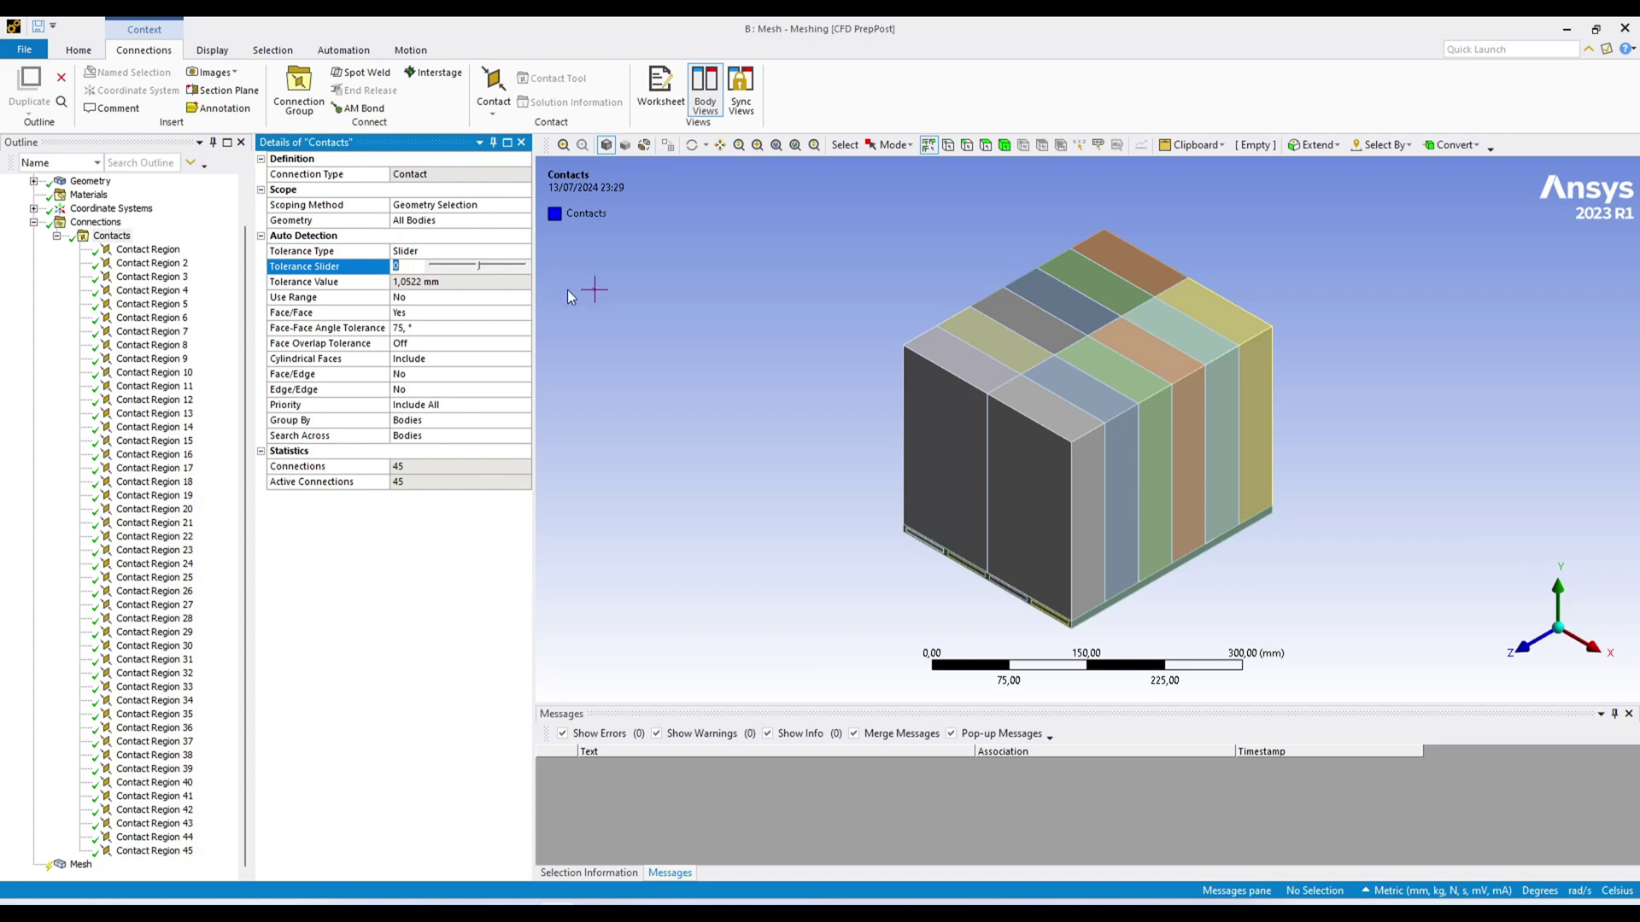
left_click(658, 347)
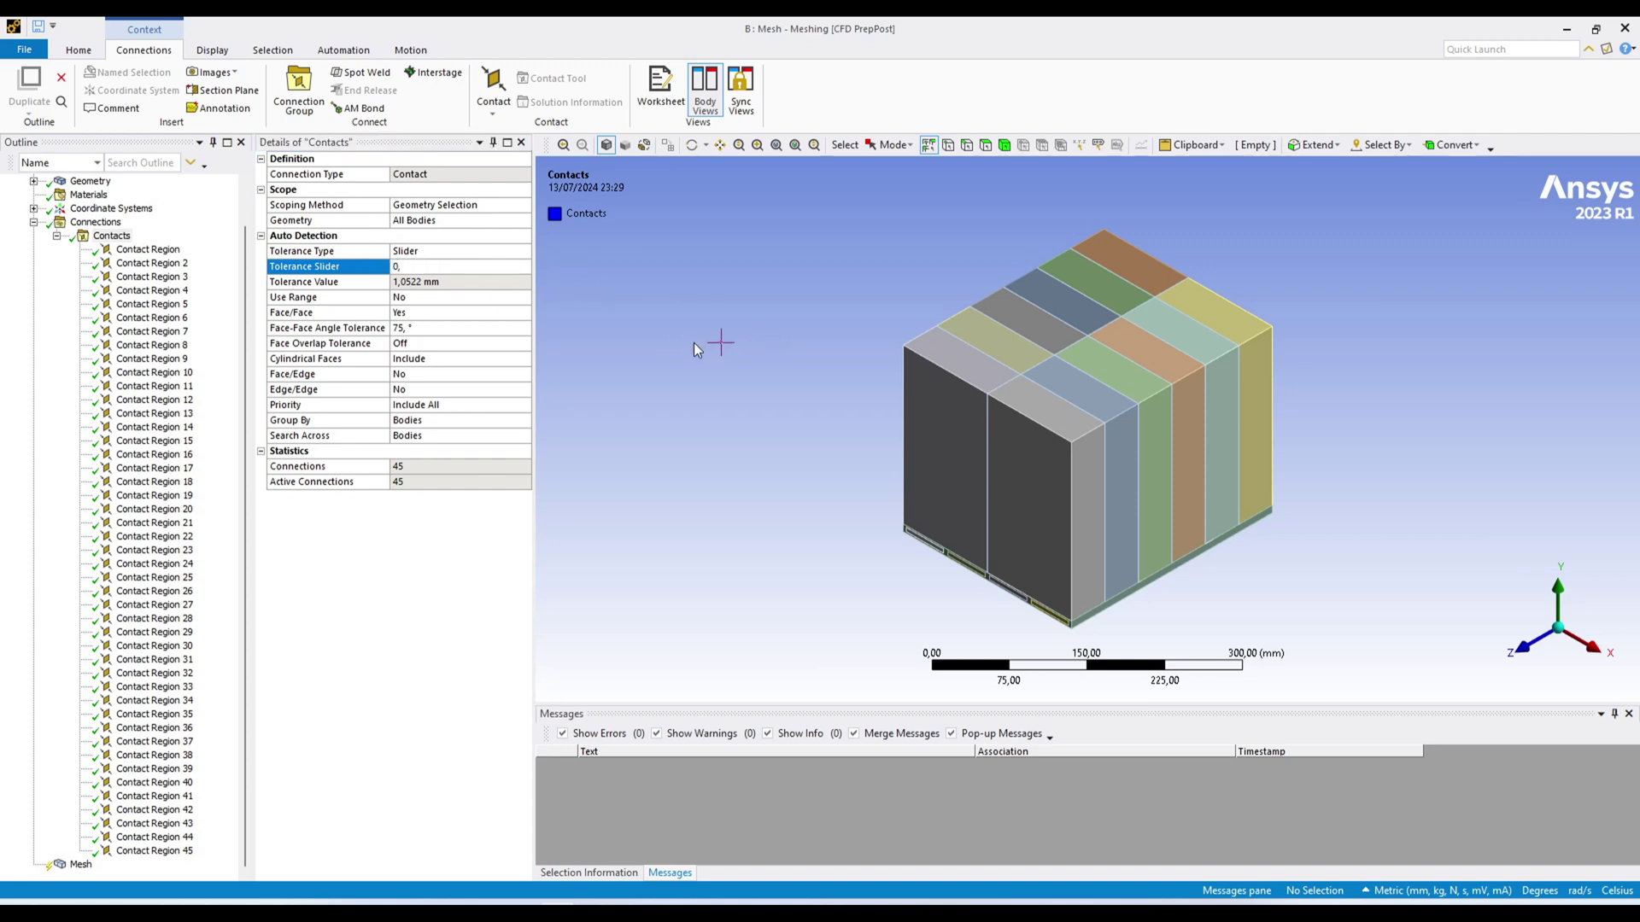
left_click(156, 250)
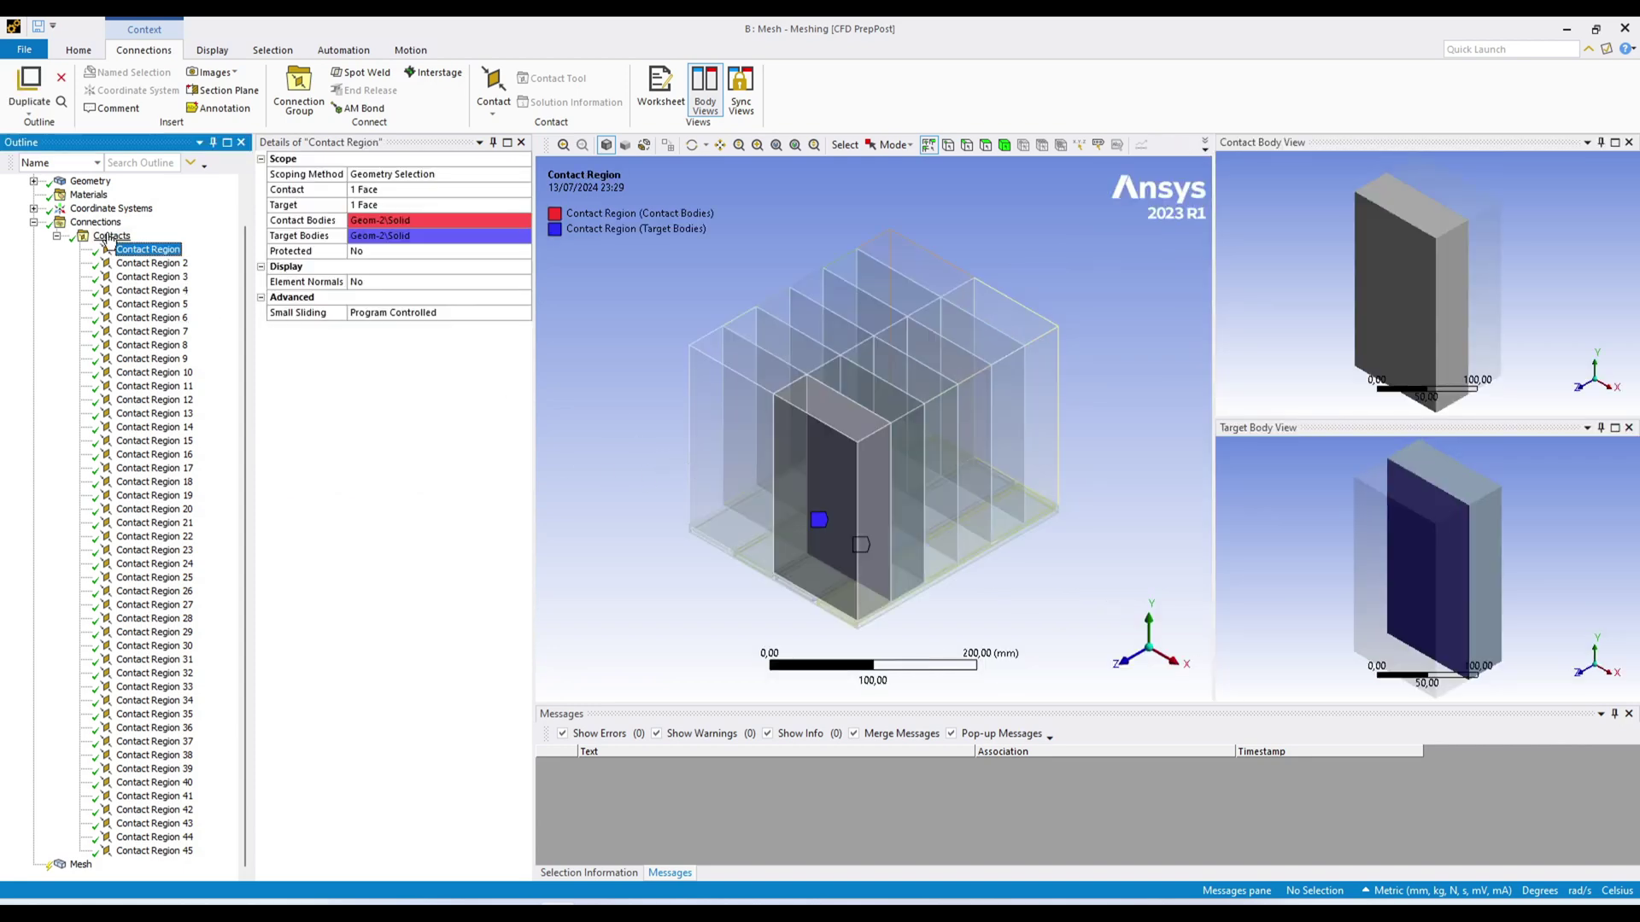
scroll(103, 239, "up", 1)
Hide the two front bodies of the stack to see inside
left_click(34, 222)
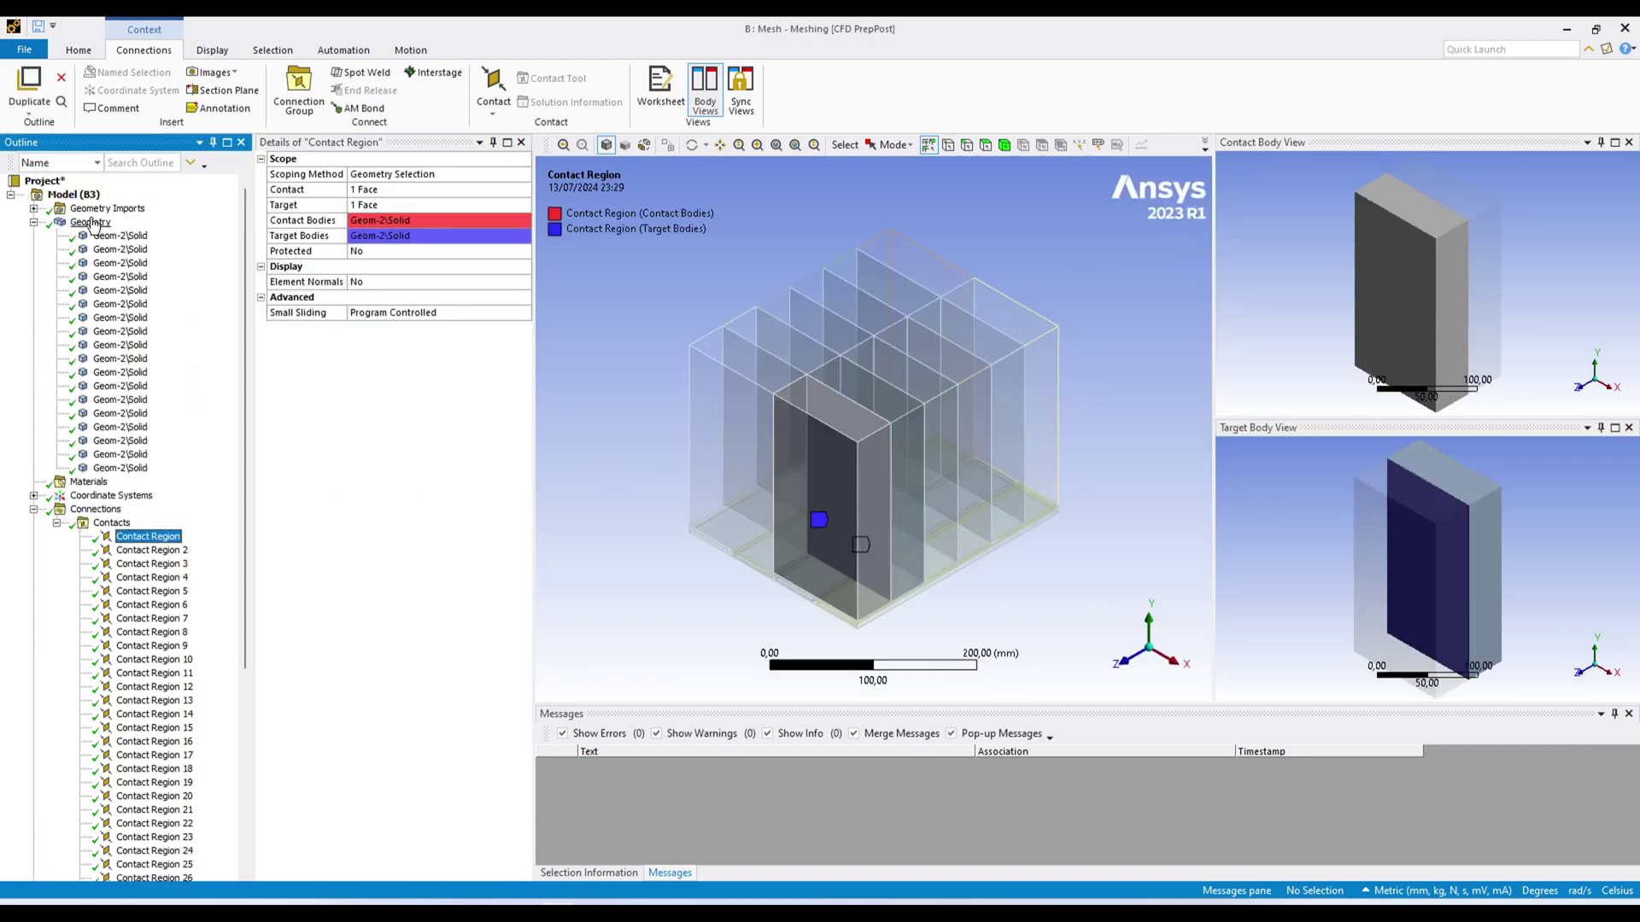
left_click(93, 223)
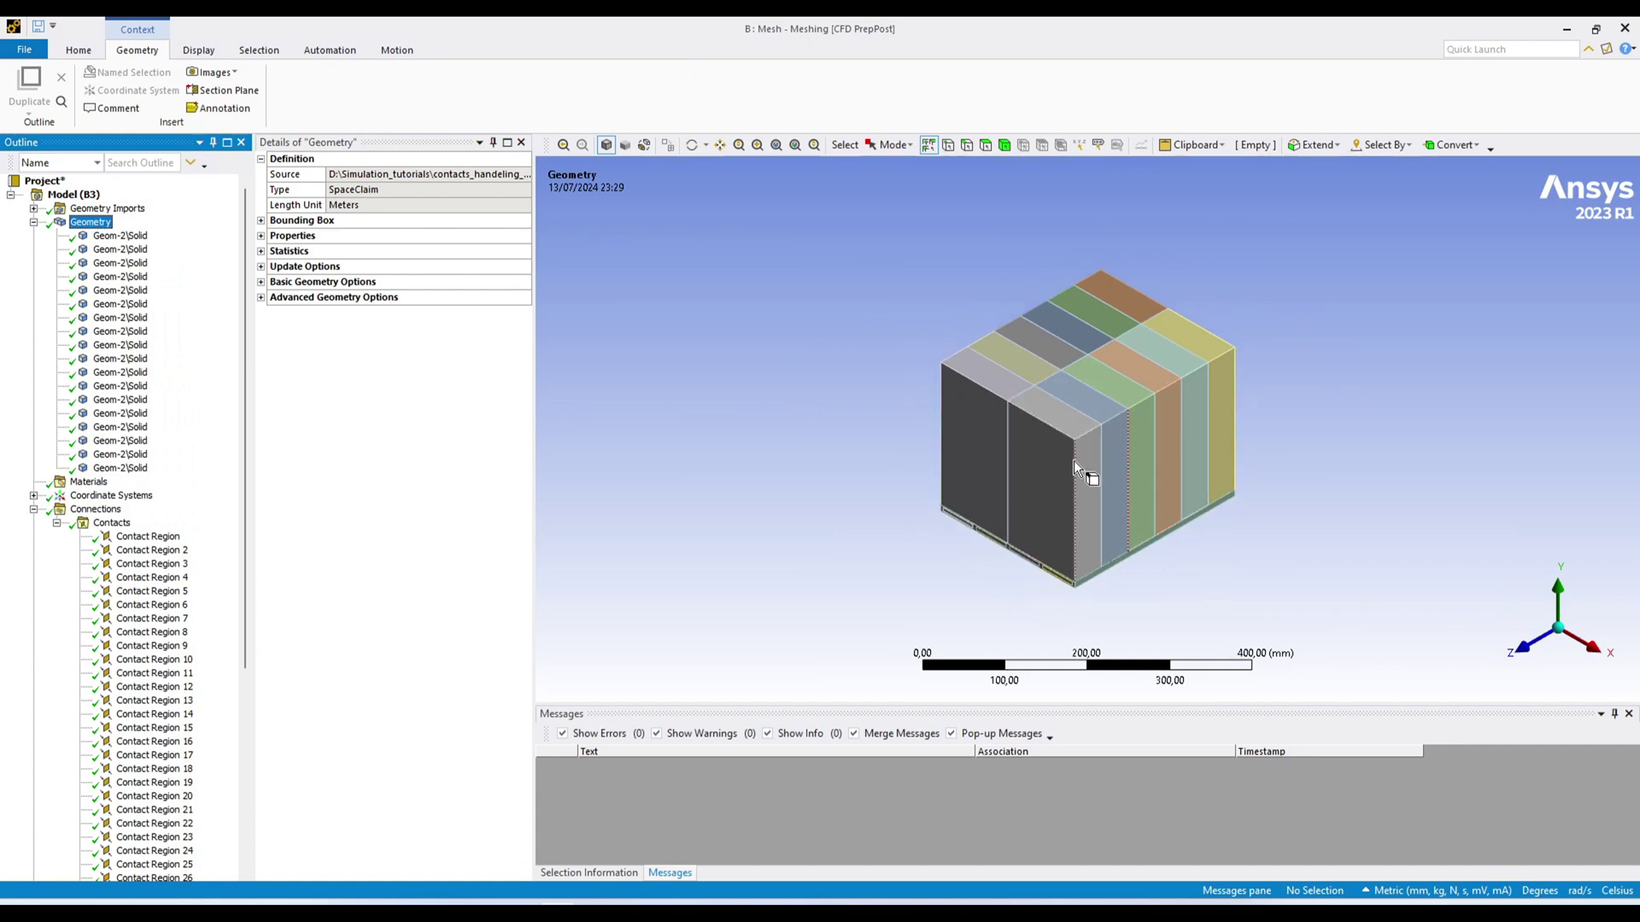
left_click(1004, 145)
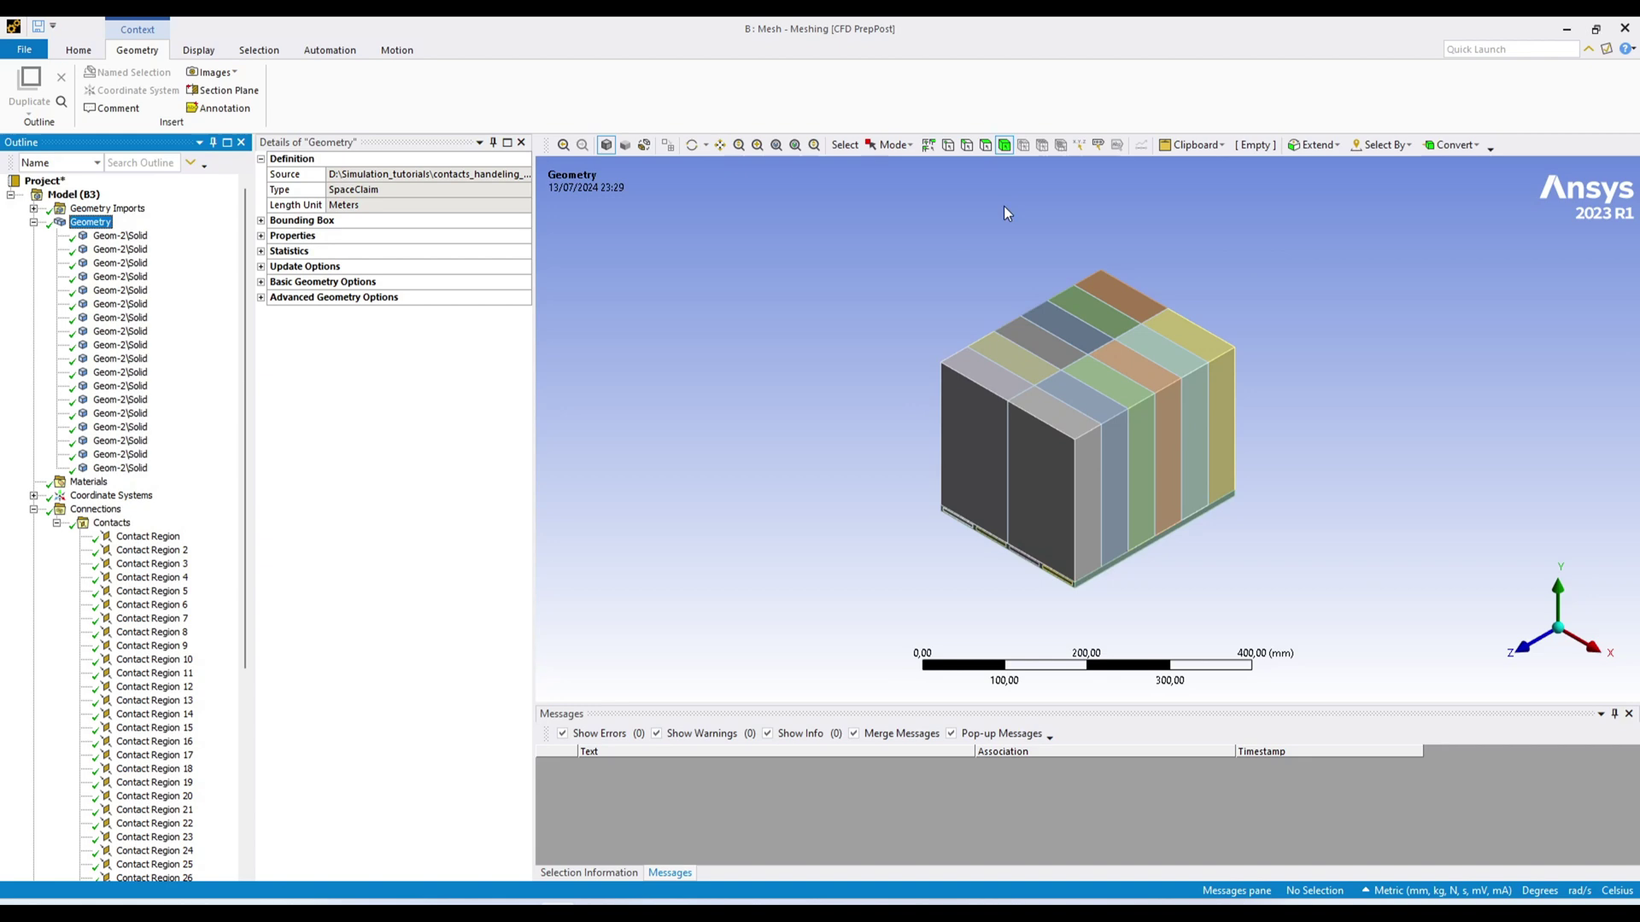
left_click(1073, 489)
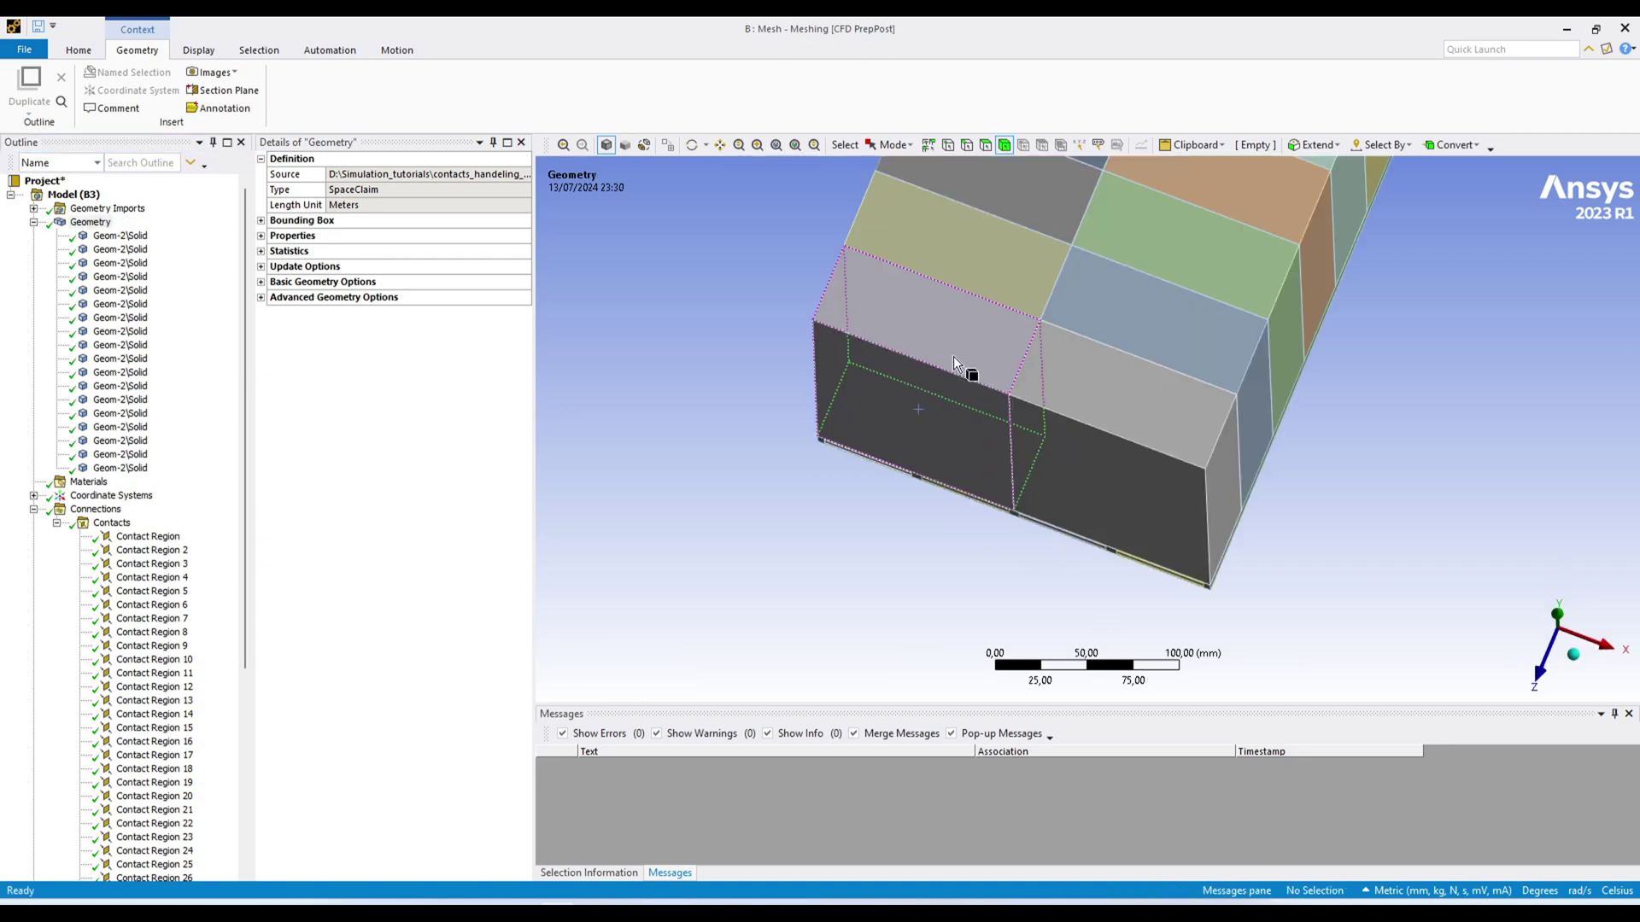
left_click(953, 359)
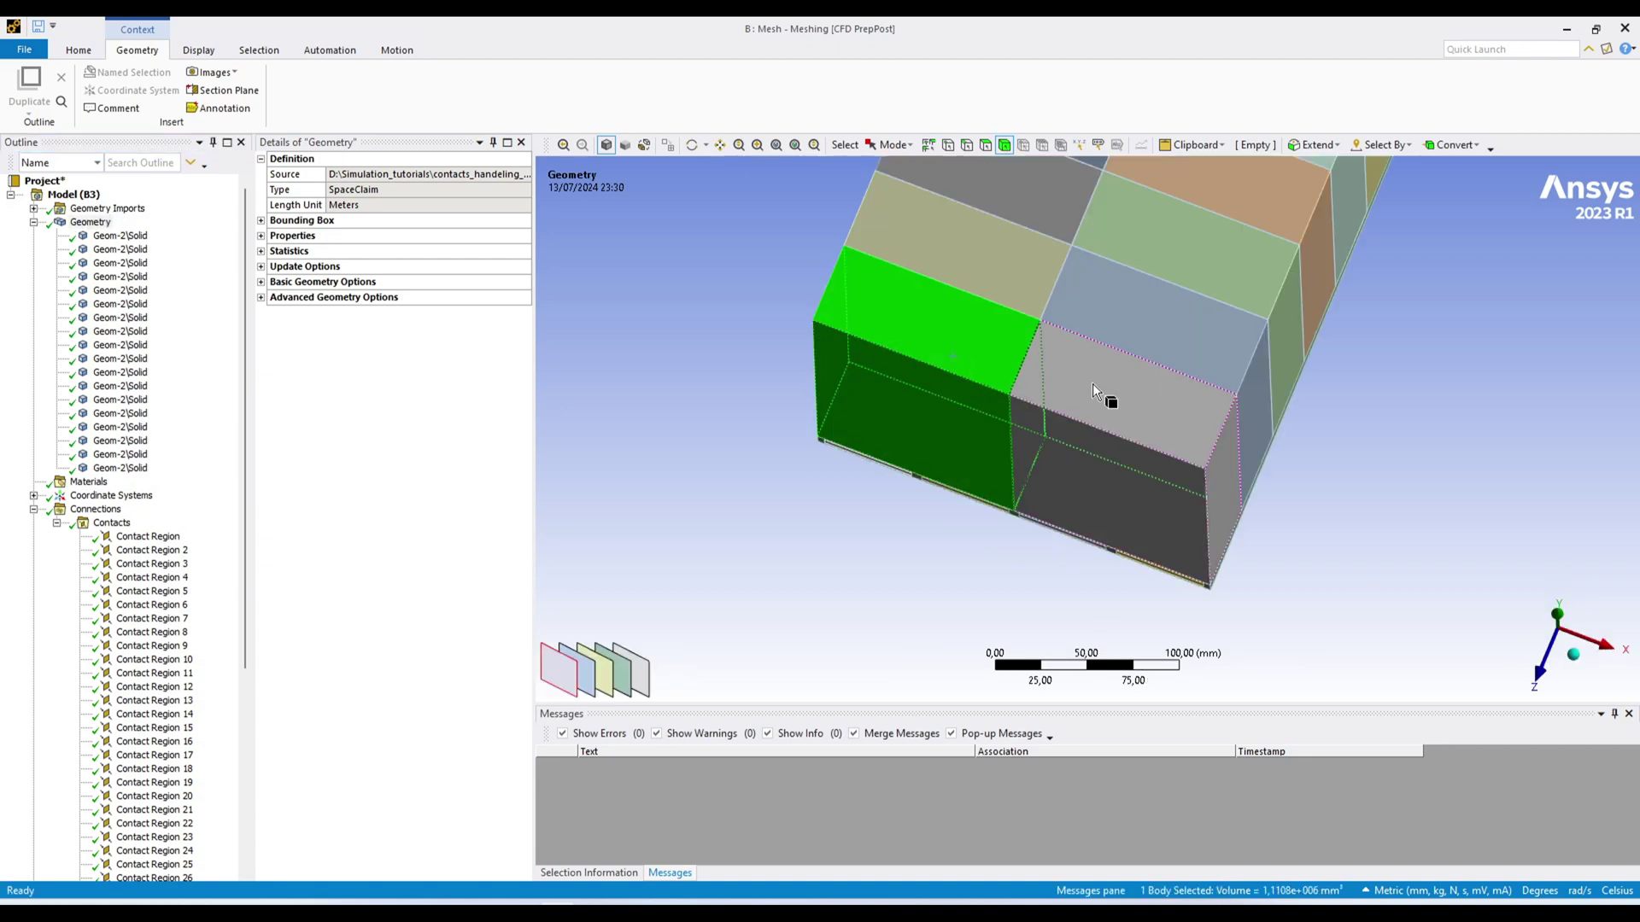
left_click(1097, 389, "ctrl")
right_click(735, 559)
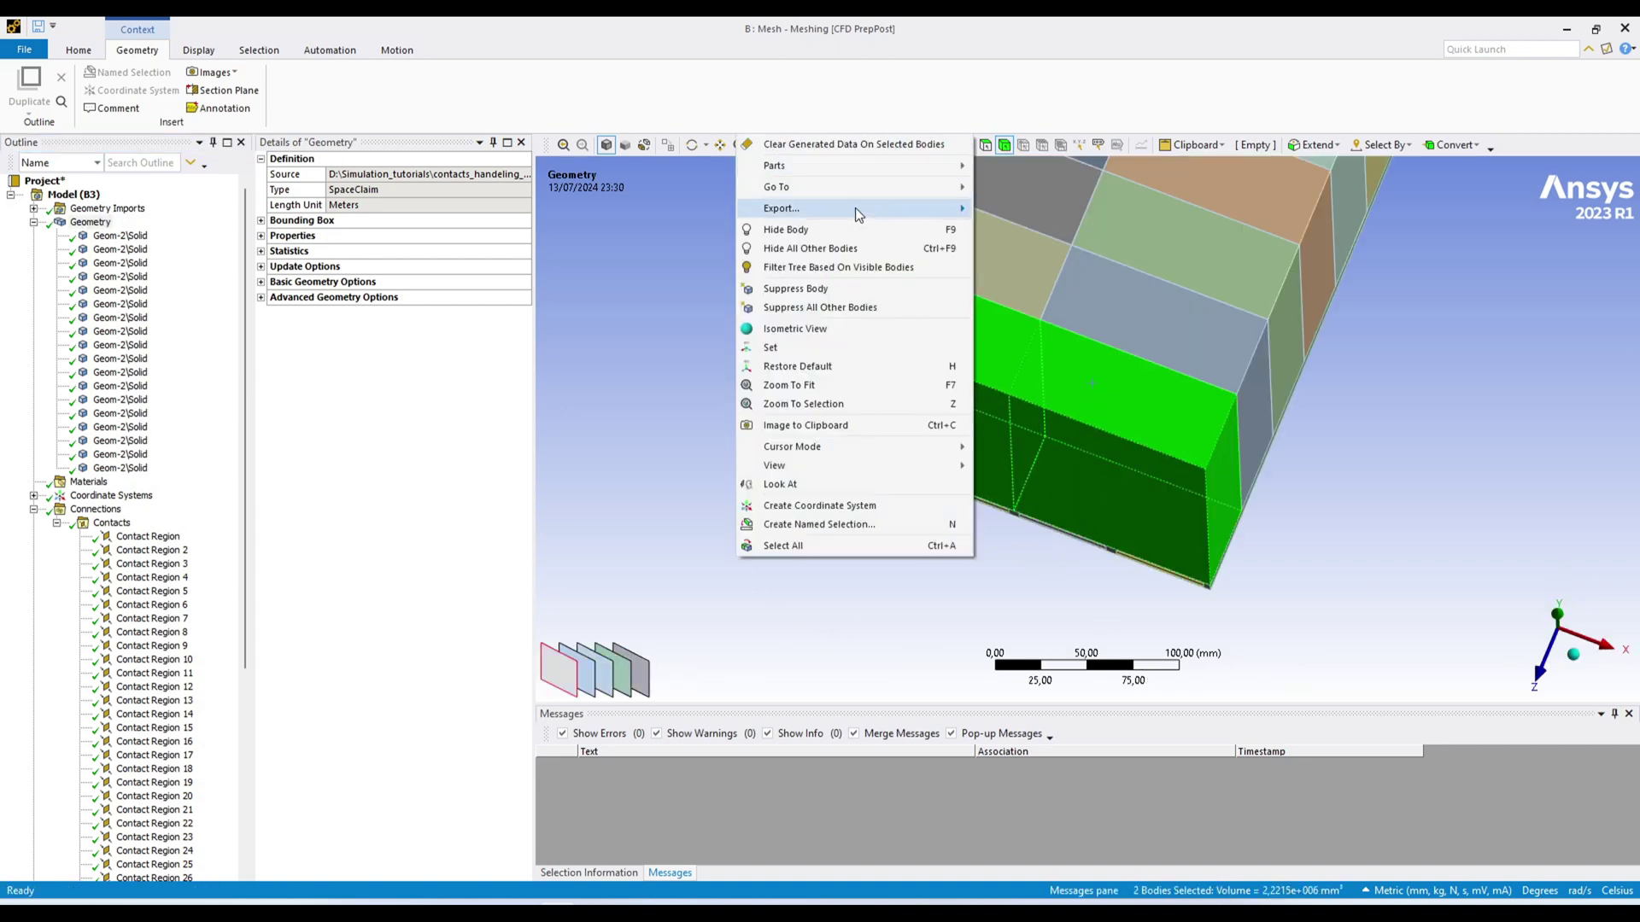
left_click(838, 232)
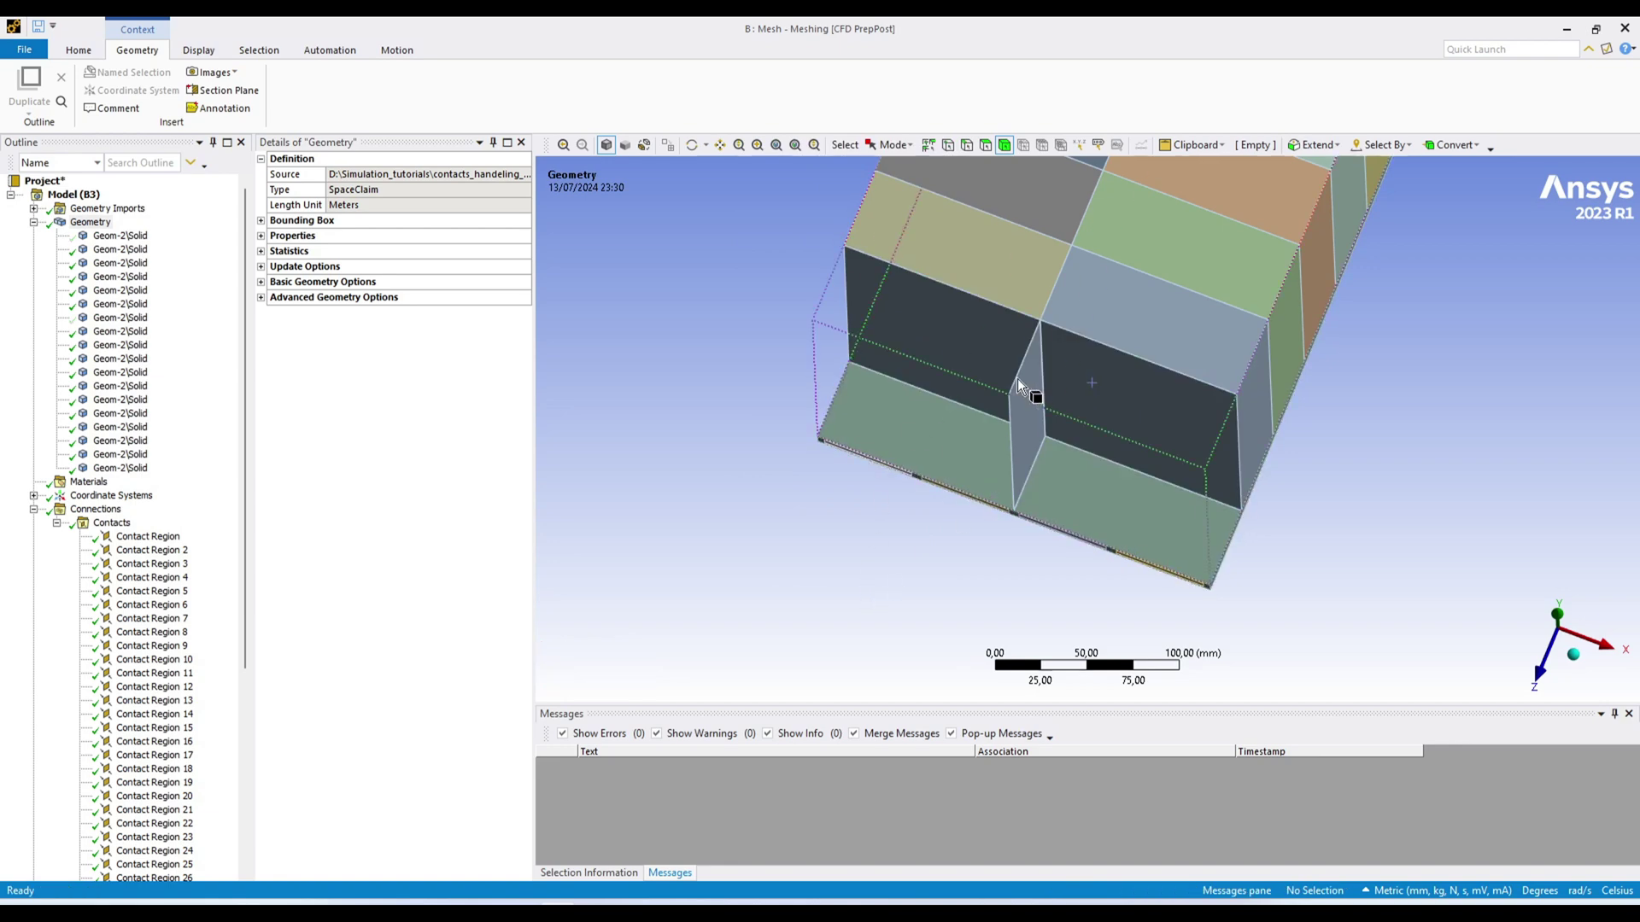
Look inside the stack and select the edge of the 0,2 mm gap between plates
middle_click_drag(1033, 415, 1013, 367)
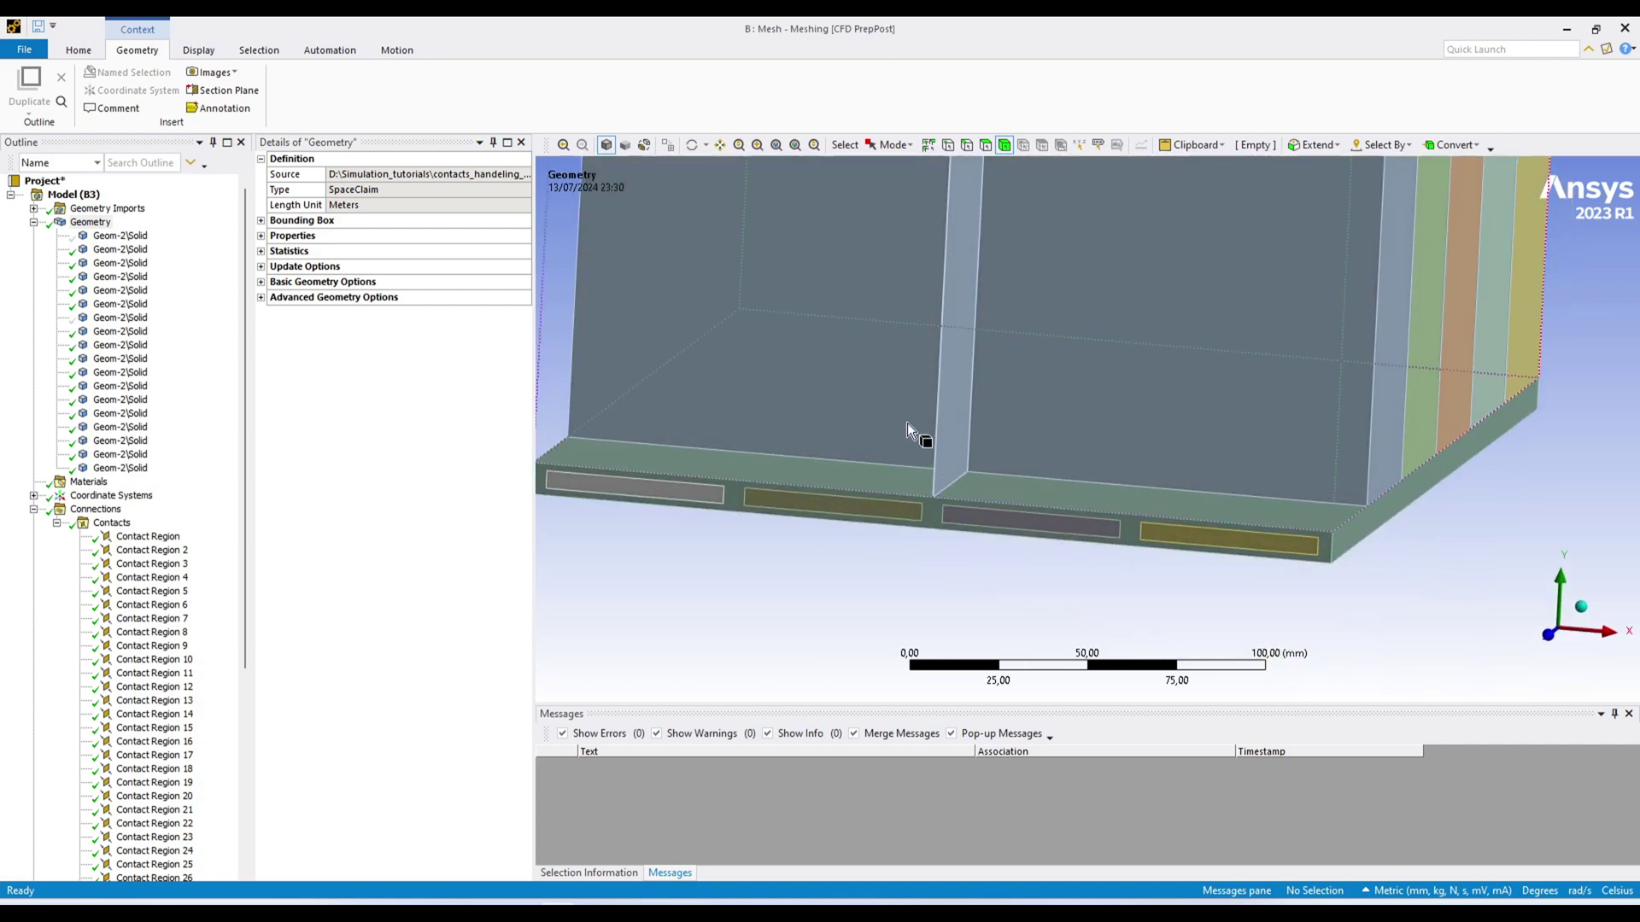
scroll(992, 463, "up", 10)
left_click(909, 518)
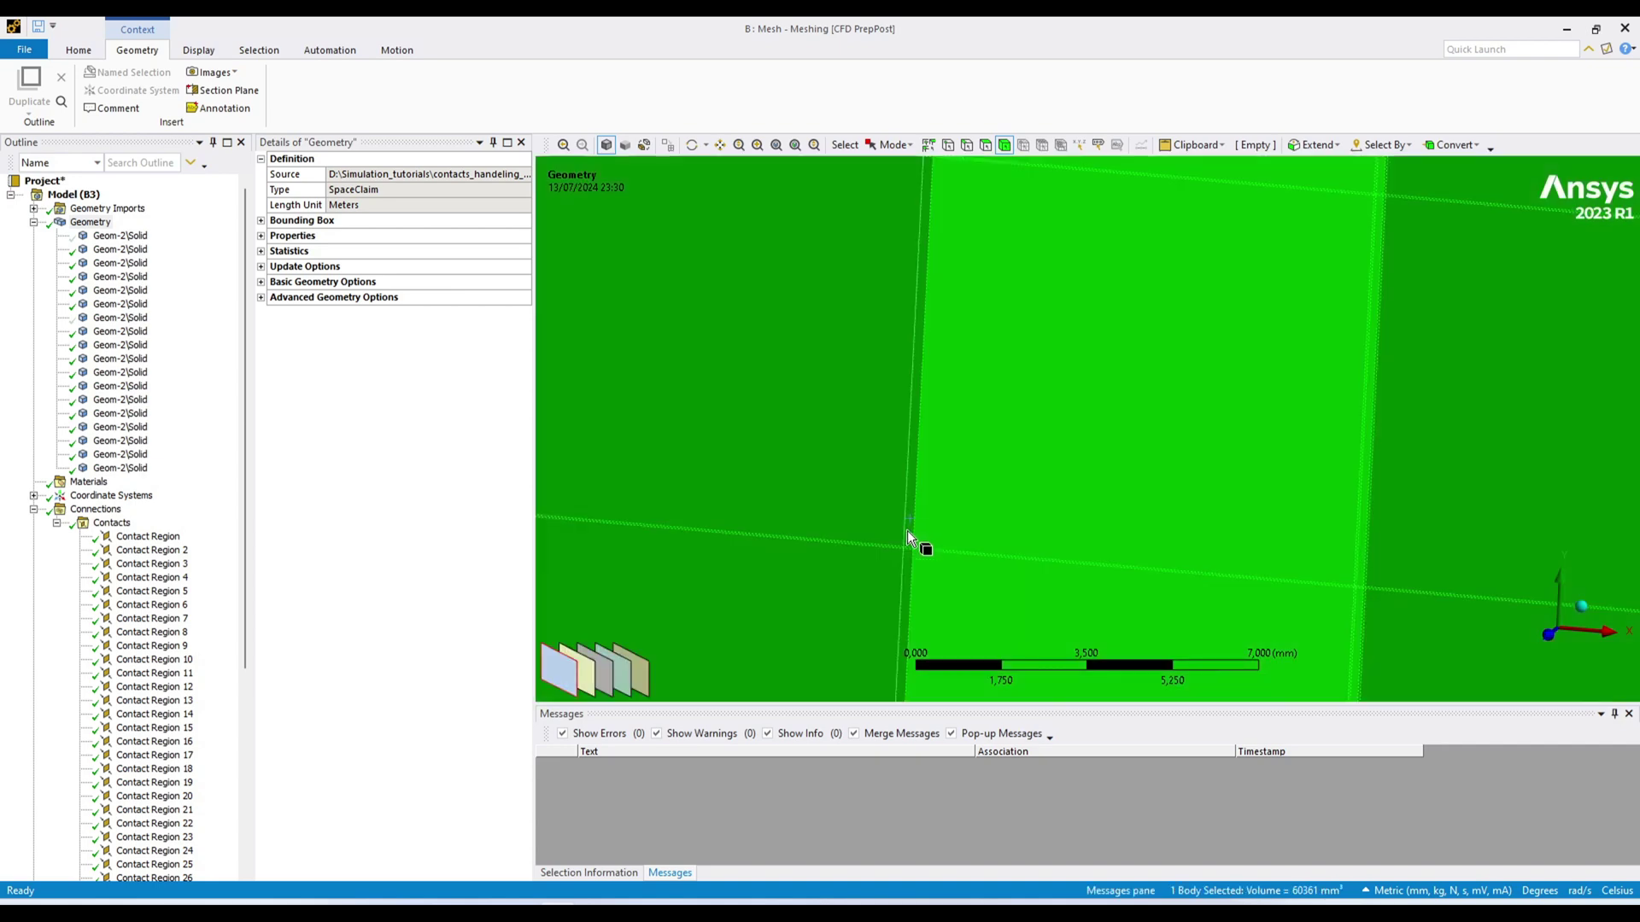
scroll(907, 531, "down", 5)
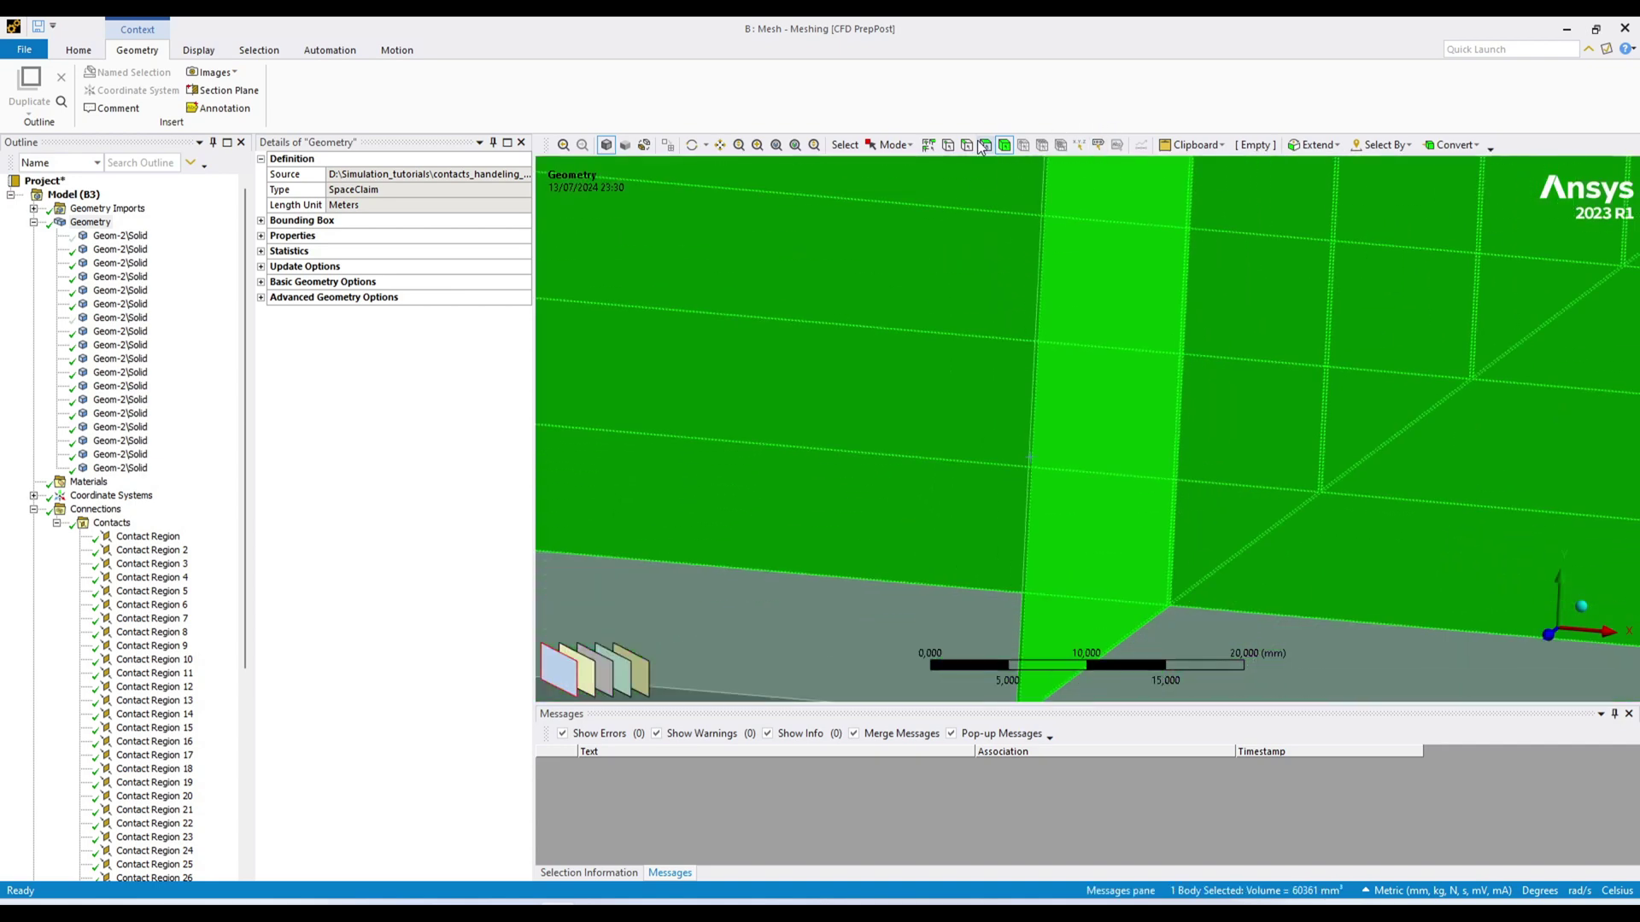
left_click(969, 145)
scroll(854, 477, "down", 3)
scroll(898, 499, "up", 10)
left_click(1025, 334)
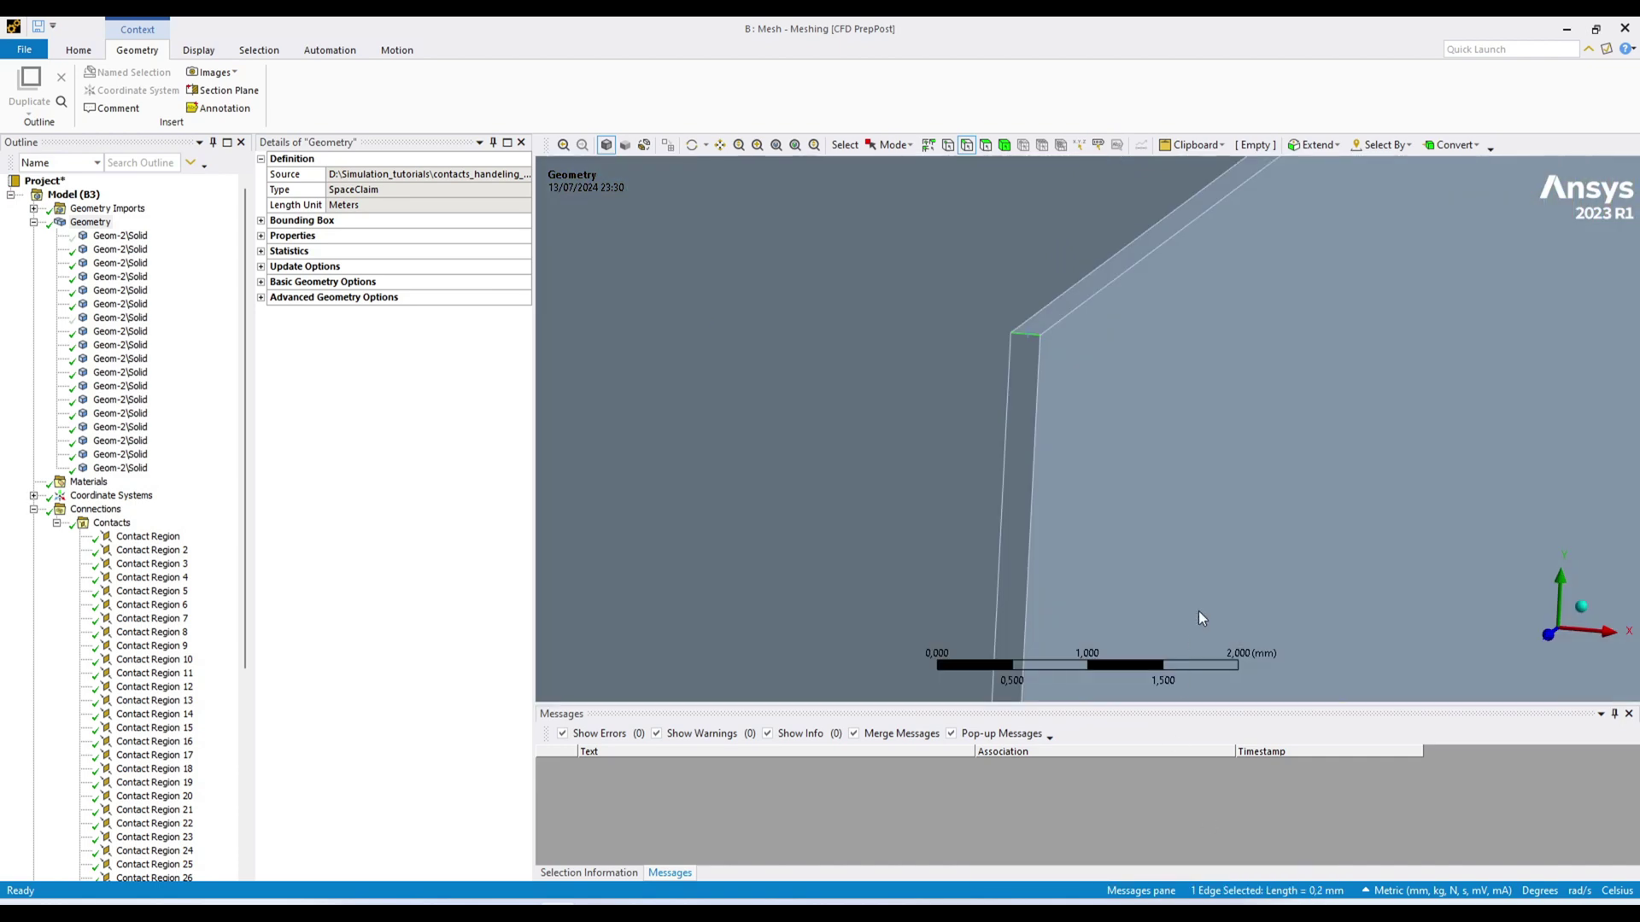
Show all bodies again so none stay hidden
scroll(1136, 516, "down", 5)
scroll(1141, 509, "down", 5)
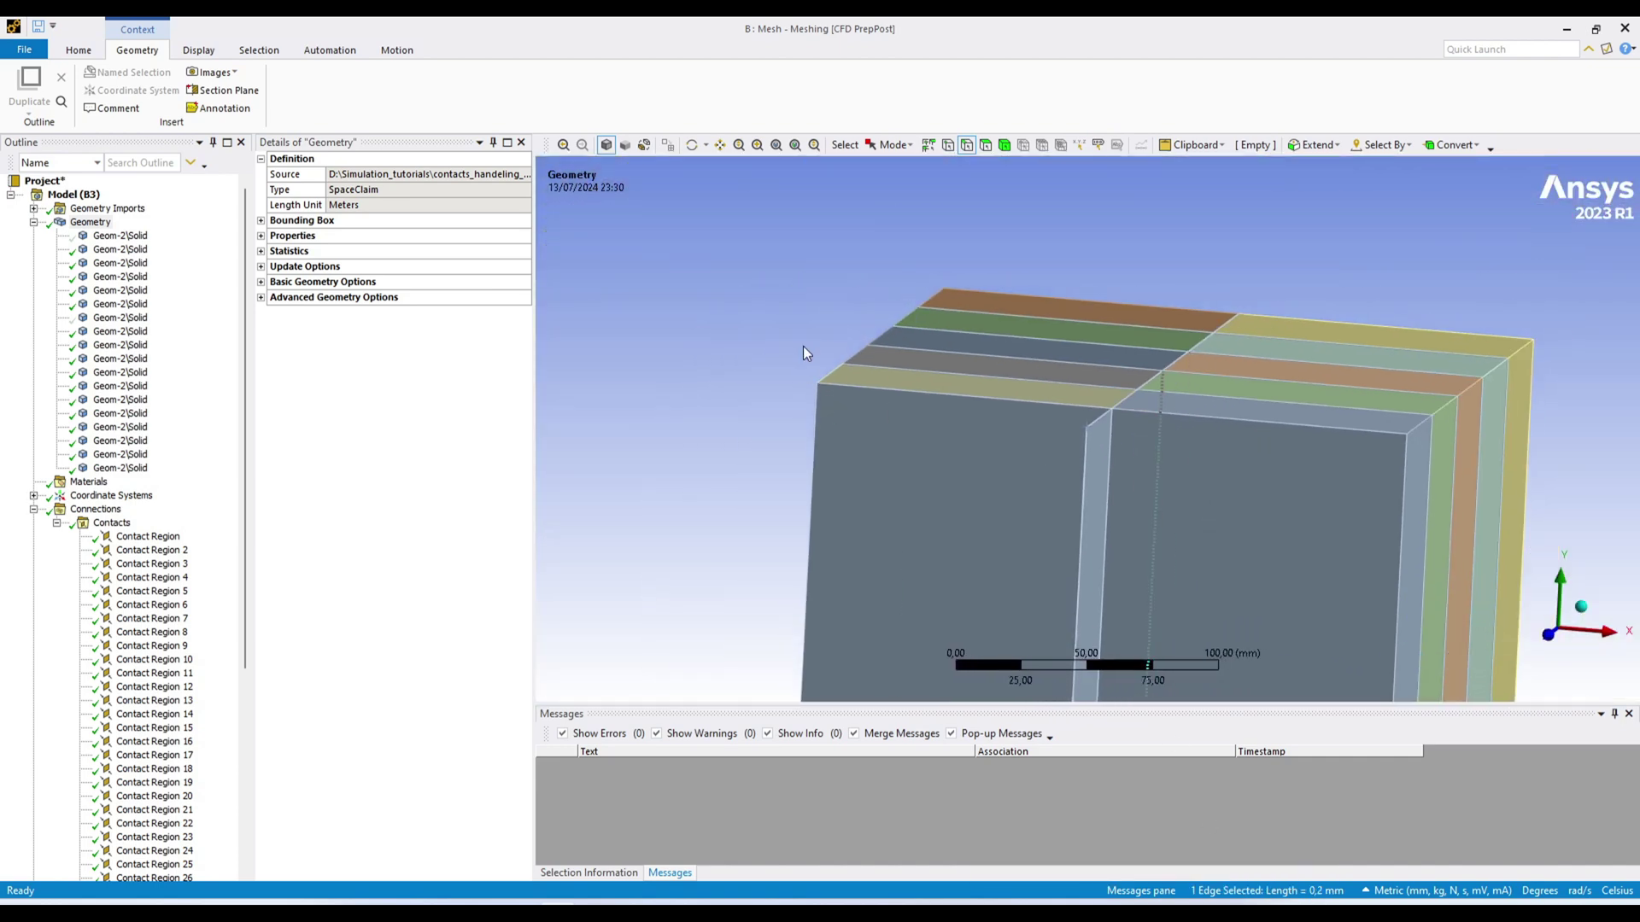
right_click(760, 296)
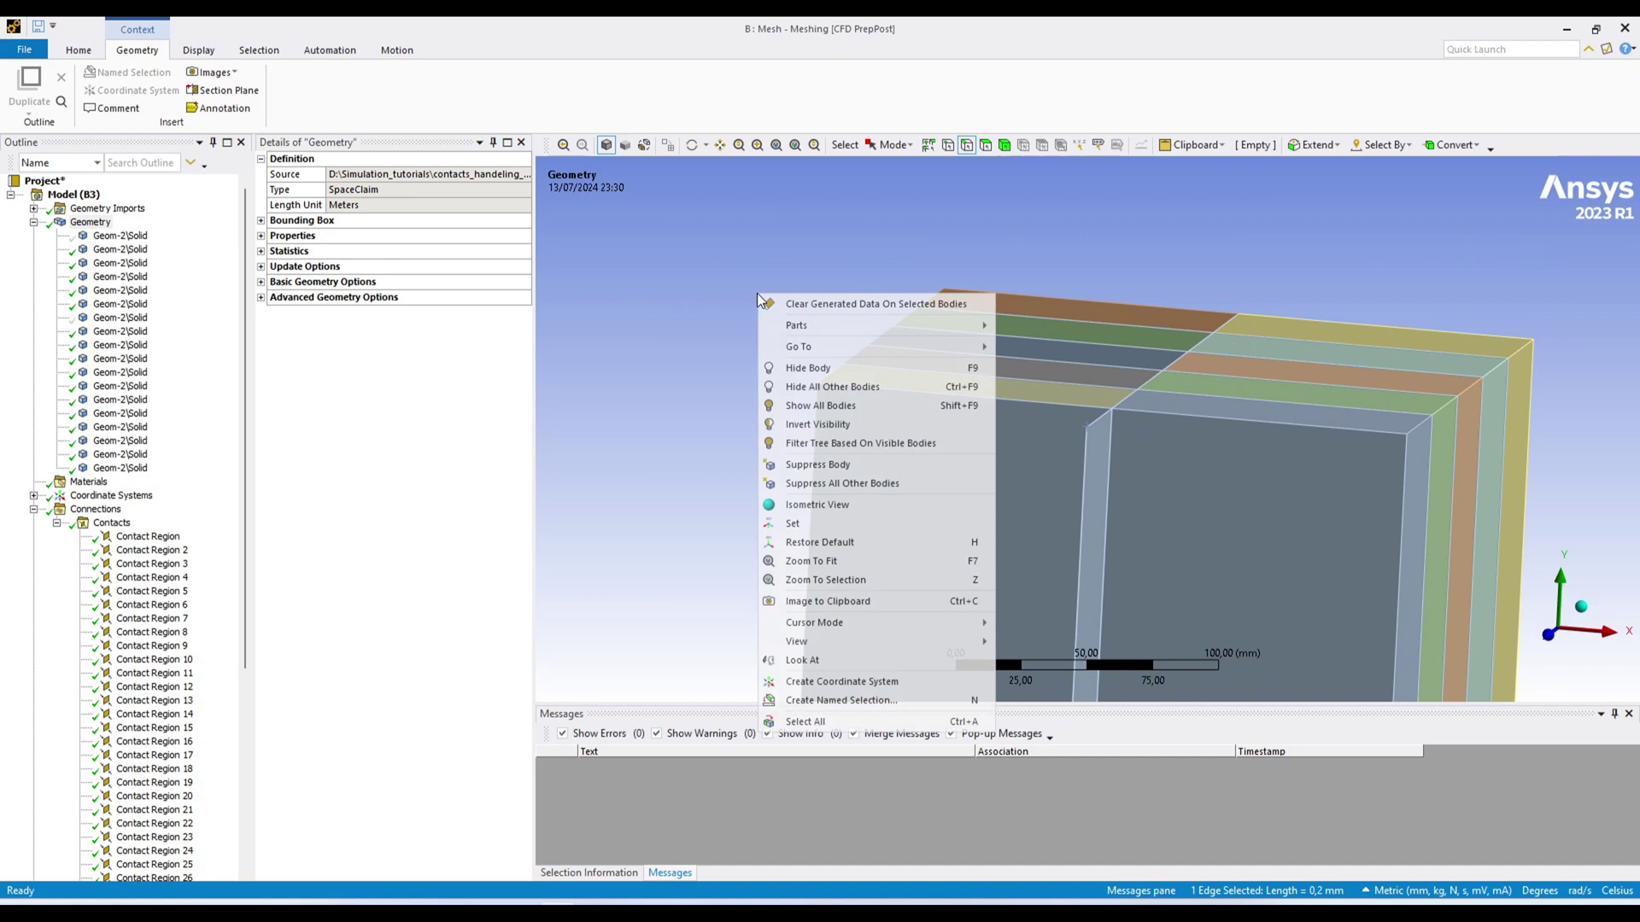
left_click(808, 406)
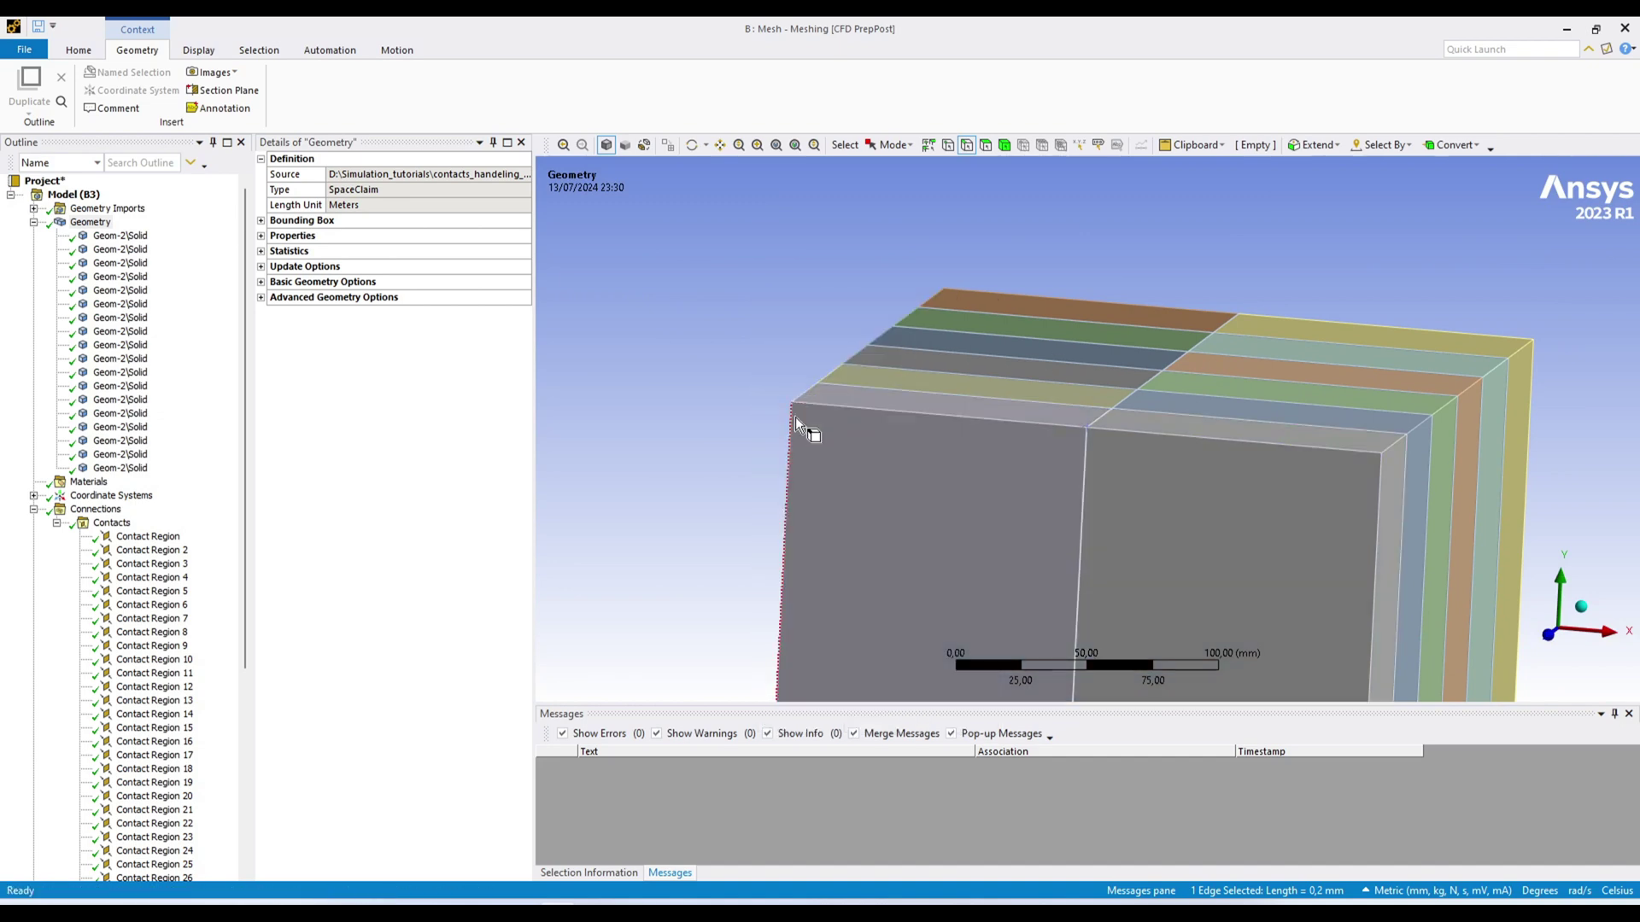
Review Contact Region 1, orbiting its contact and target body views
left_click(147, 536)
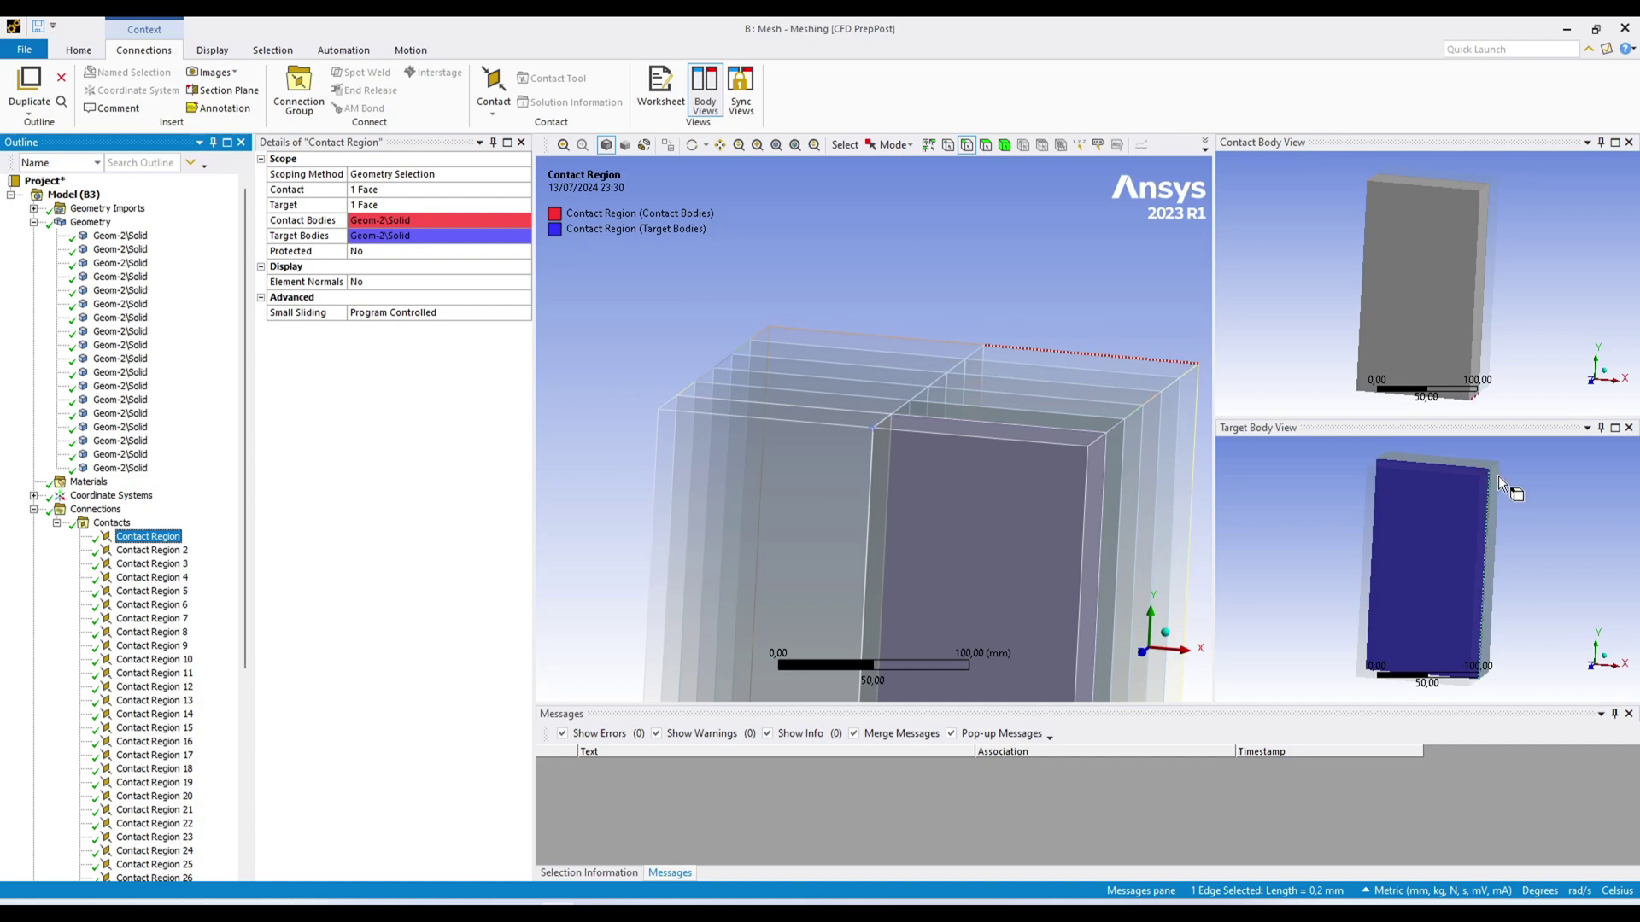
middle_click_drag(1498, 468, 1470, 446)
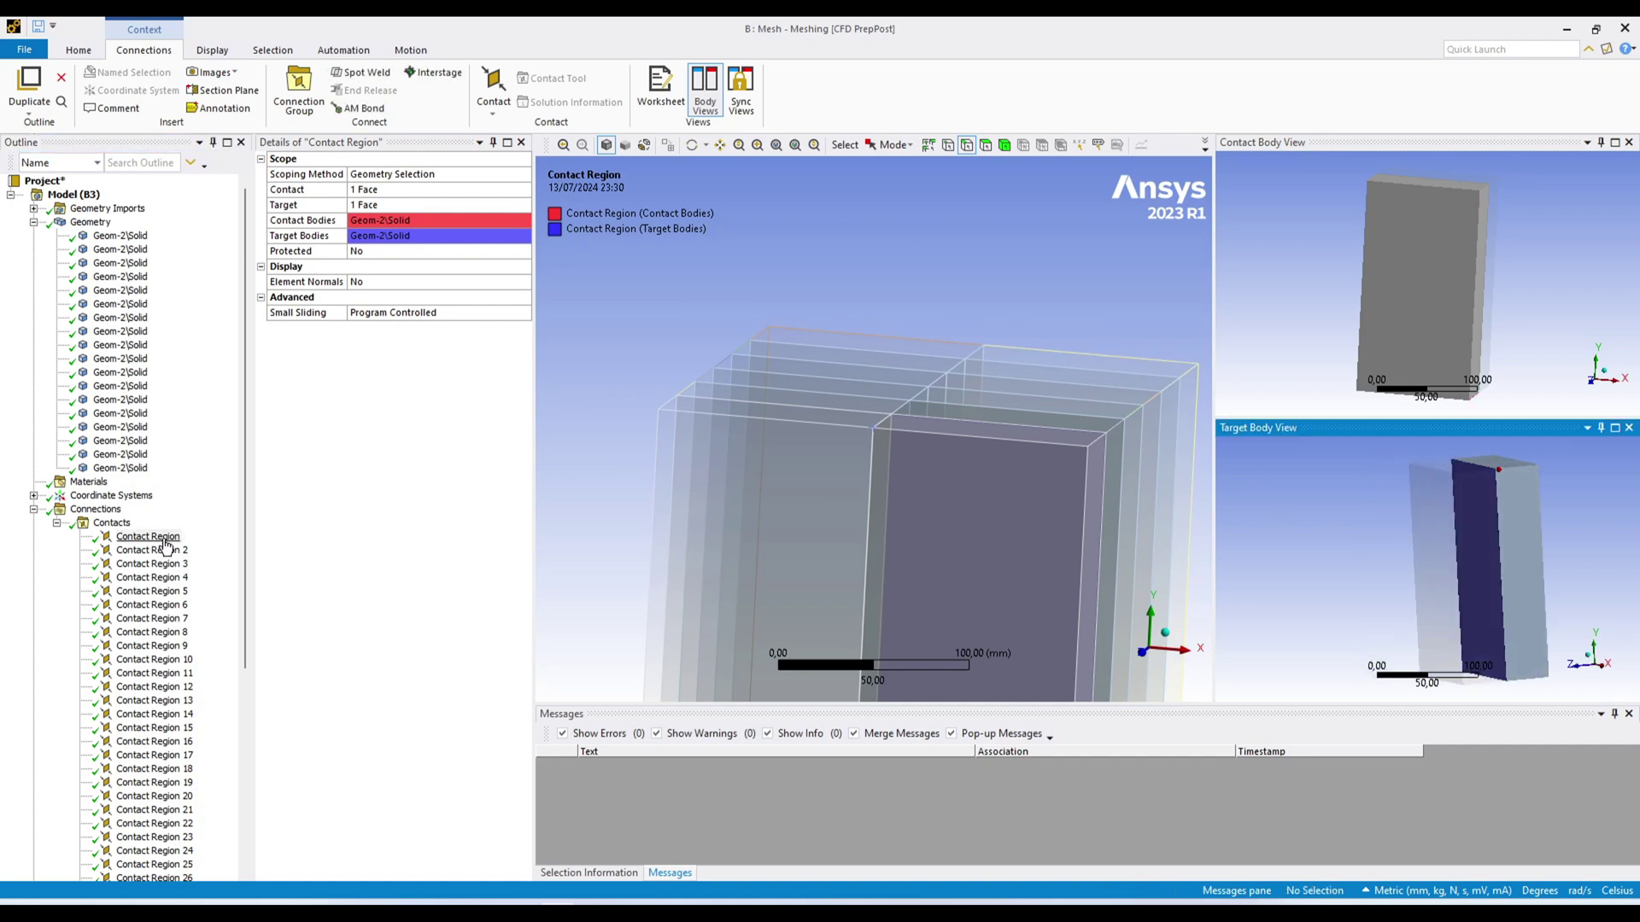
middle_click_drag(1048, 555, 1103, 565)
middle_click_drag(1510, 293, 1393, 312)
middle_click_drag(1499, 549, 1435, 526)
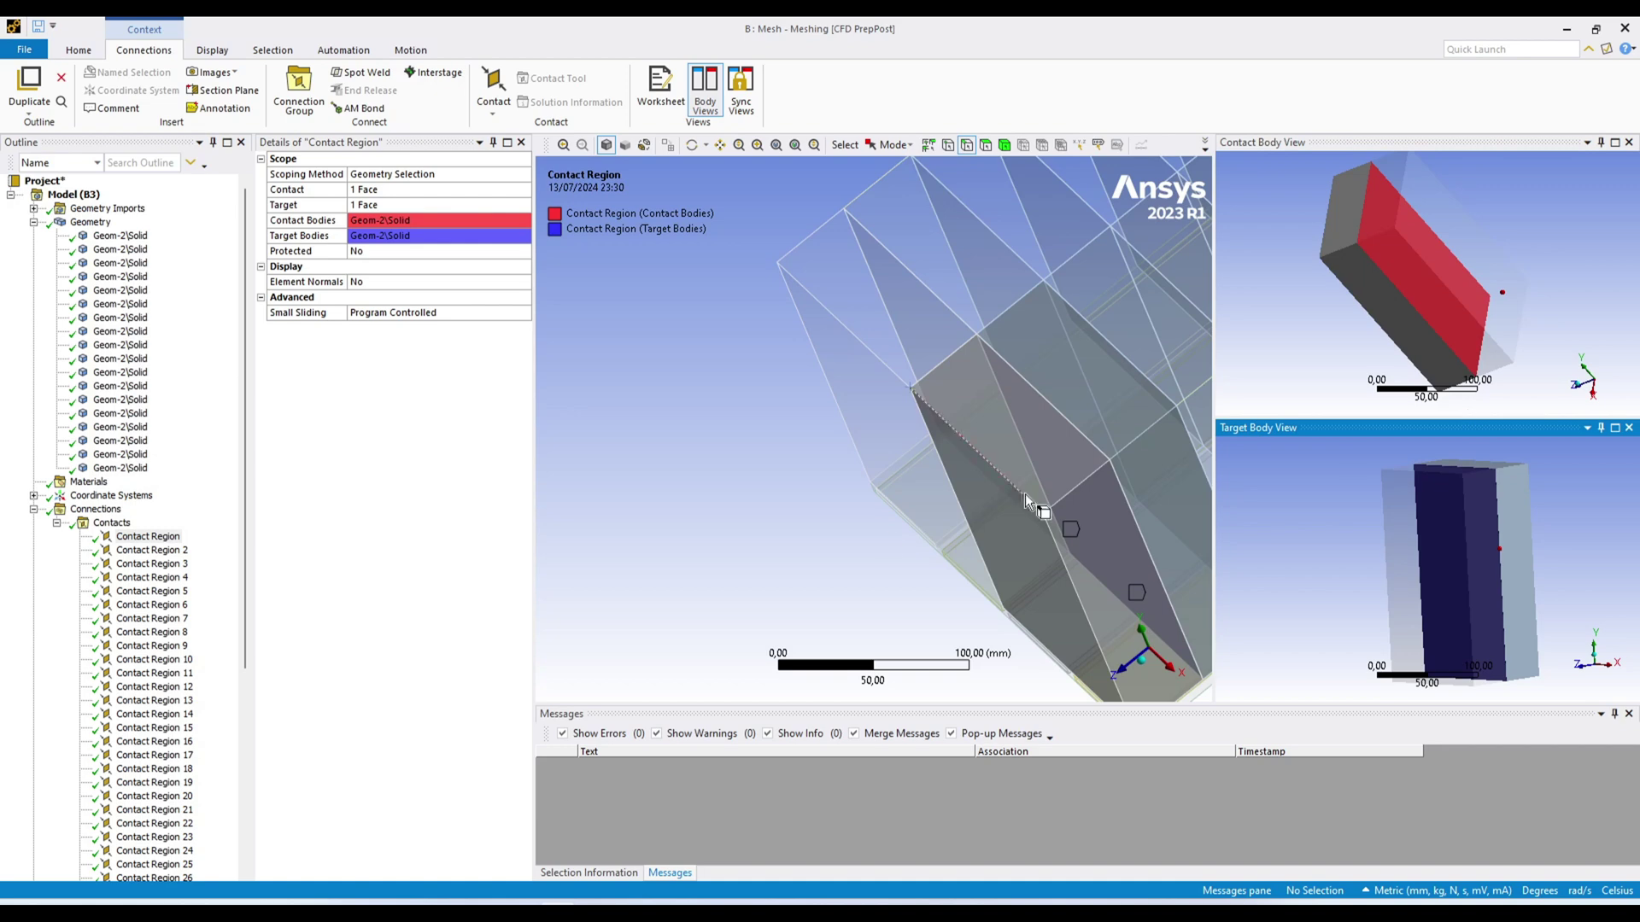
Review Contact Region 2, orbiting its body views and the main model
left_click(179, 552)
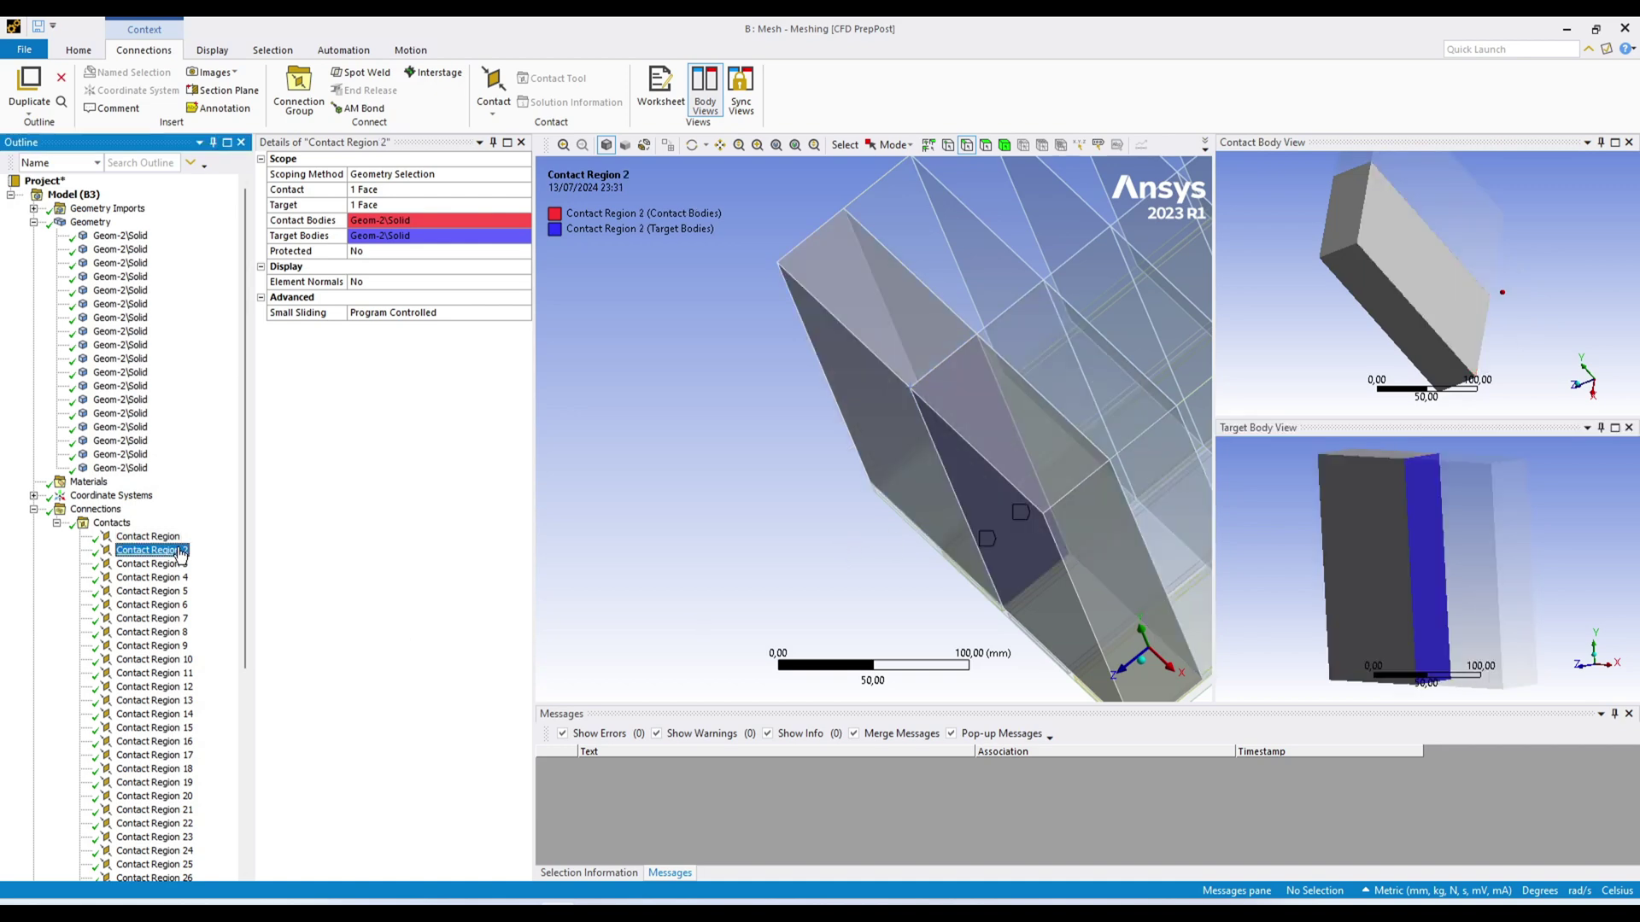
left_click(179, 564)
key("Up")
middle_click_drag(1328, 501, 1369, 501)
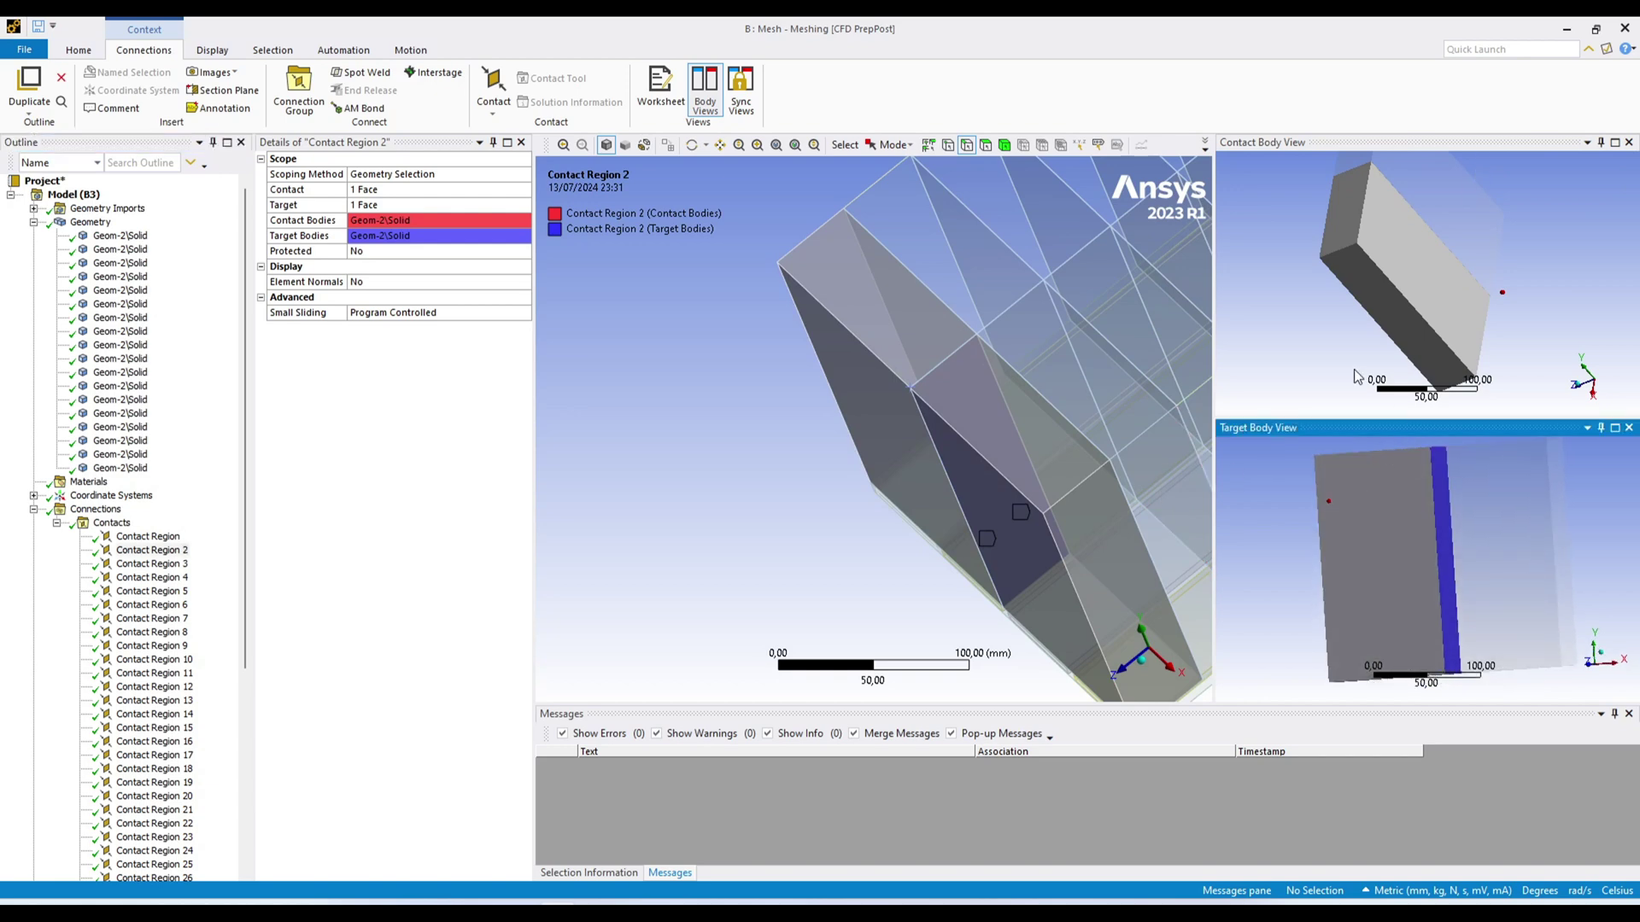
middle_click_drag(1358, 377, 1393, 342)
middle_click_drag(1110, 393, 1025, 475)
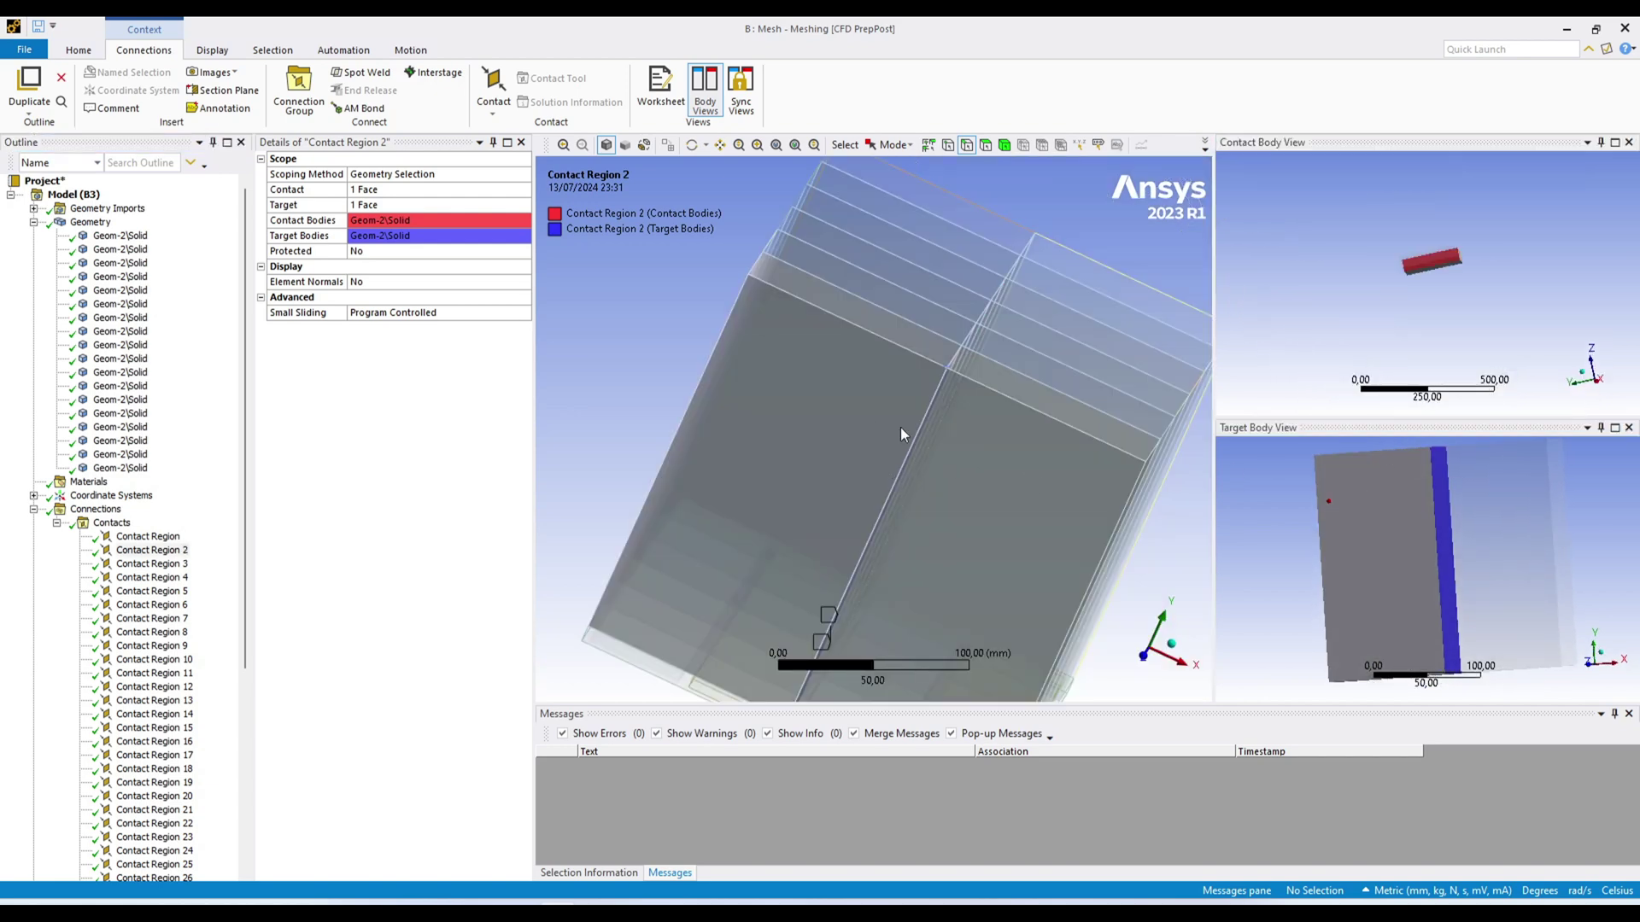
Return to the Contacts folder showing 45 active connections at 1,0522 mm
scroll(854, 470, "up", 5)
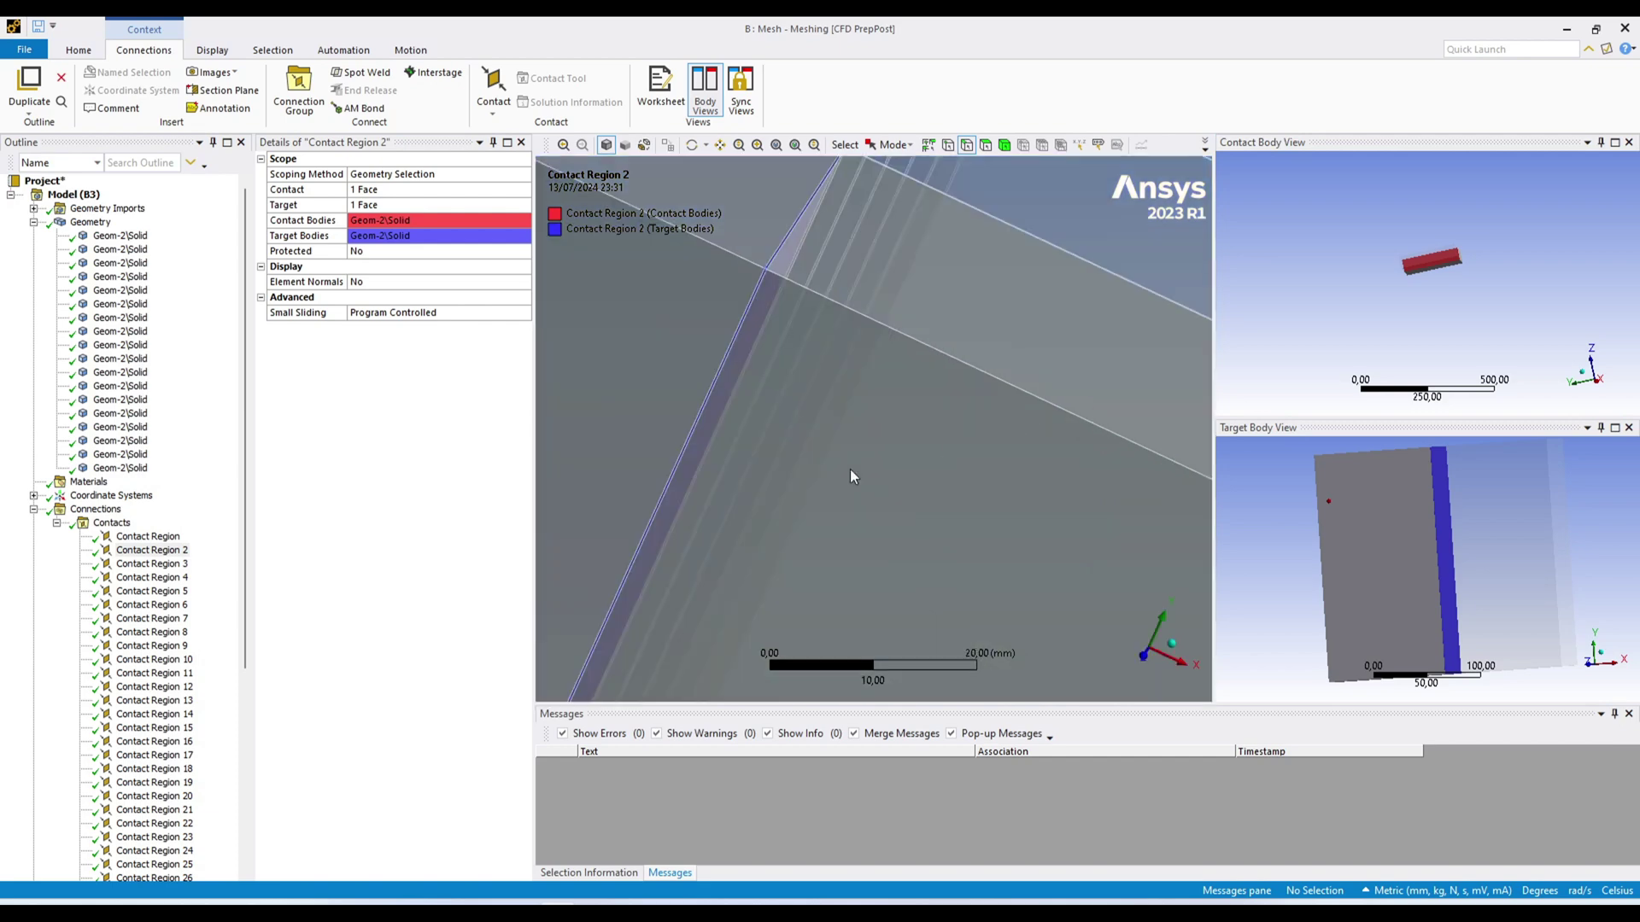
scroll(941, 403, "down", 3)
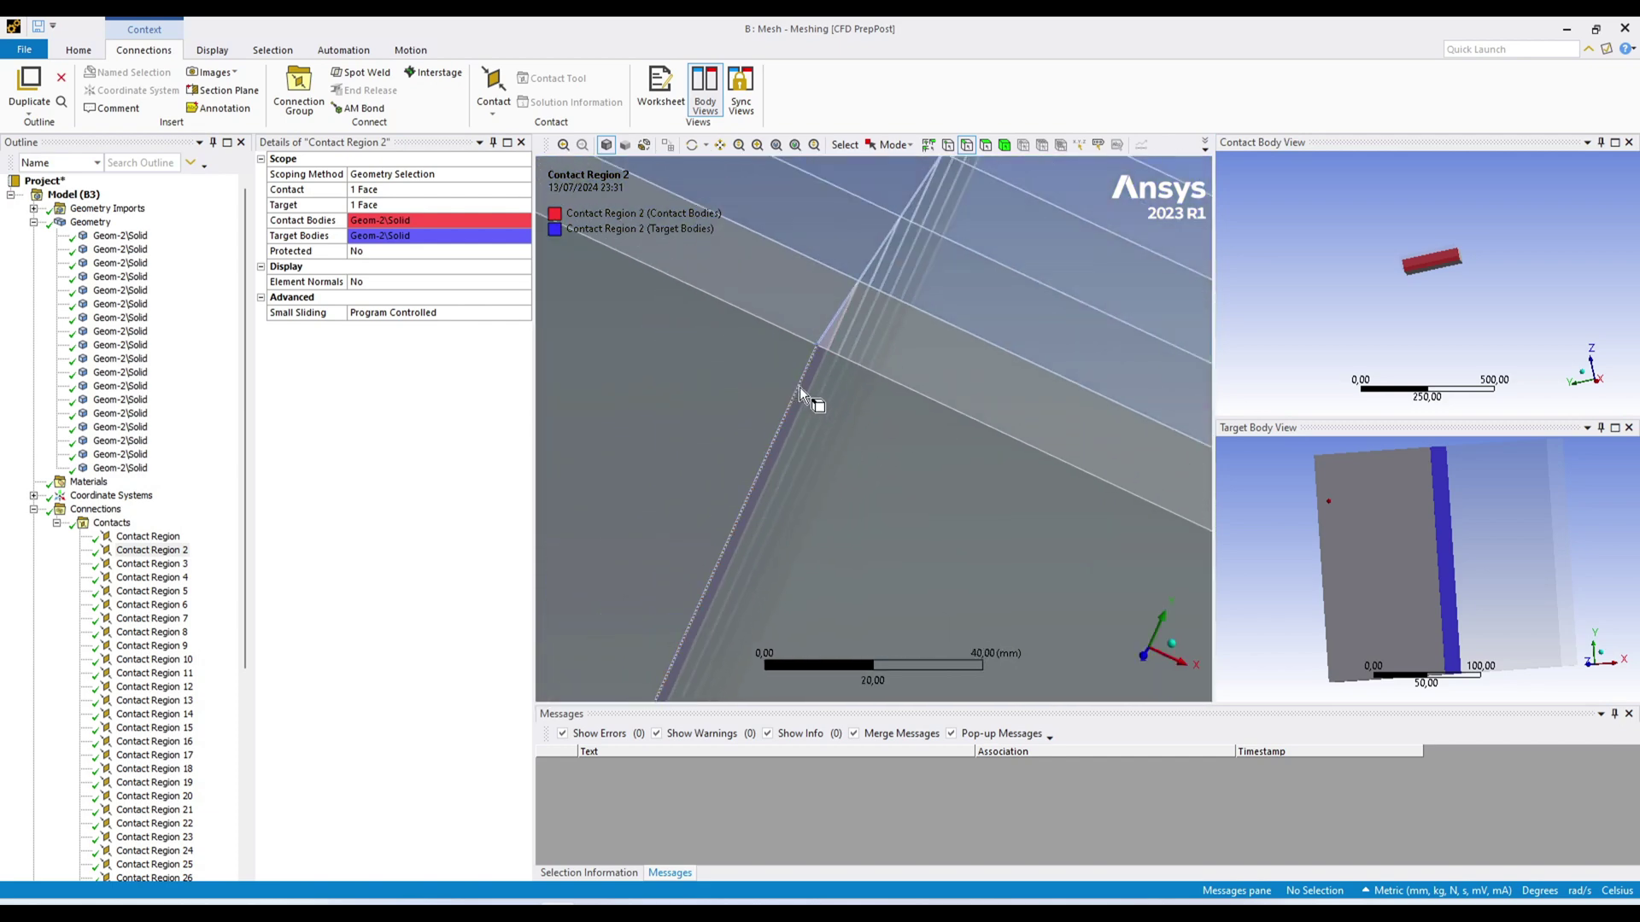
scroll(897, 457, "down", 1)
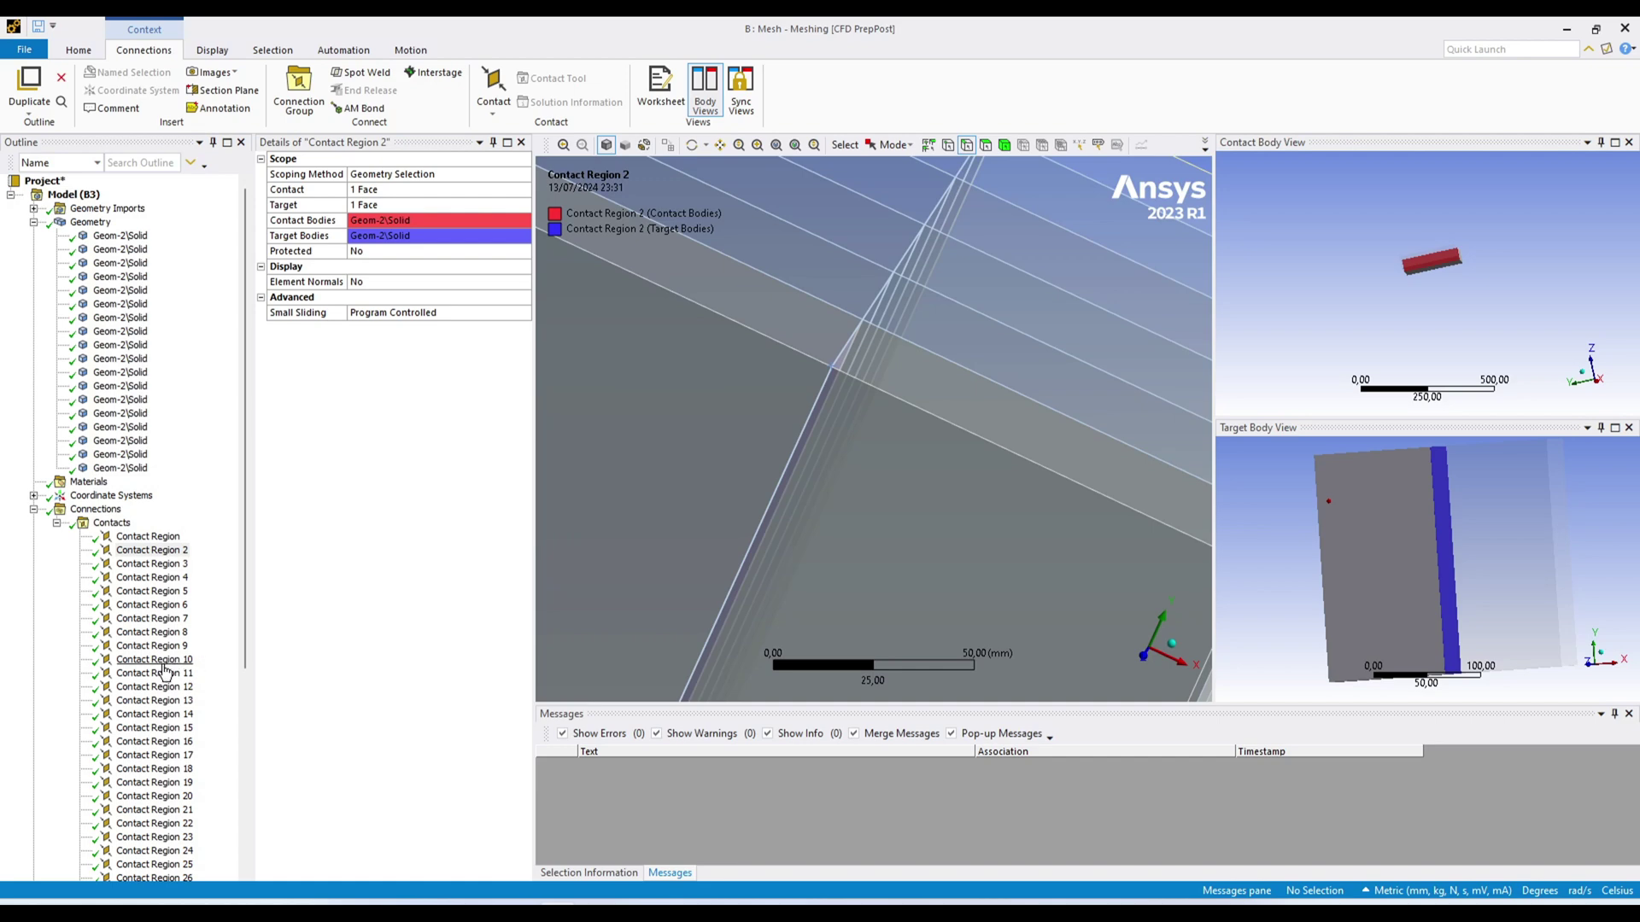
scroll(164, 672, "down", 7)
left_click(112, 235)
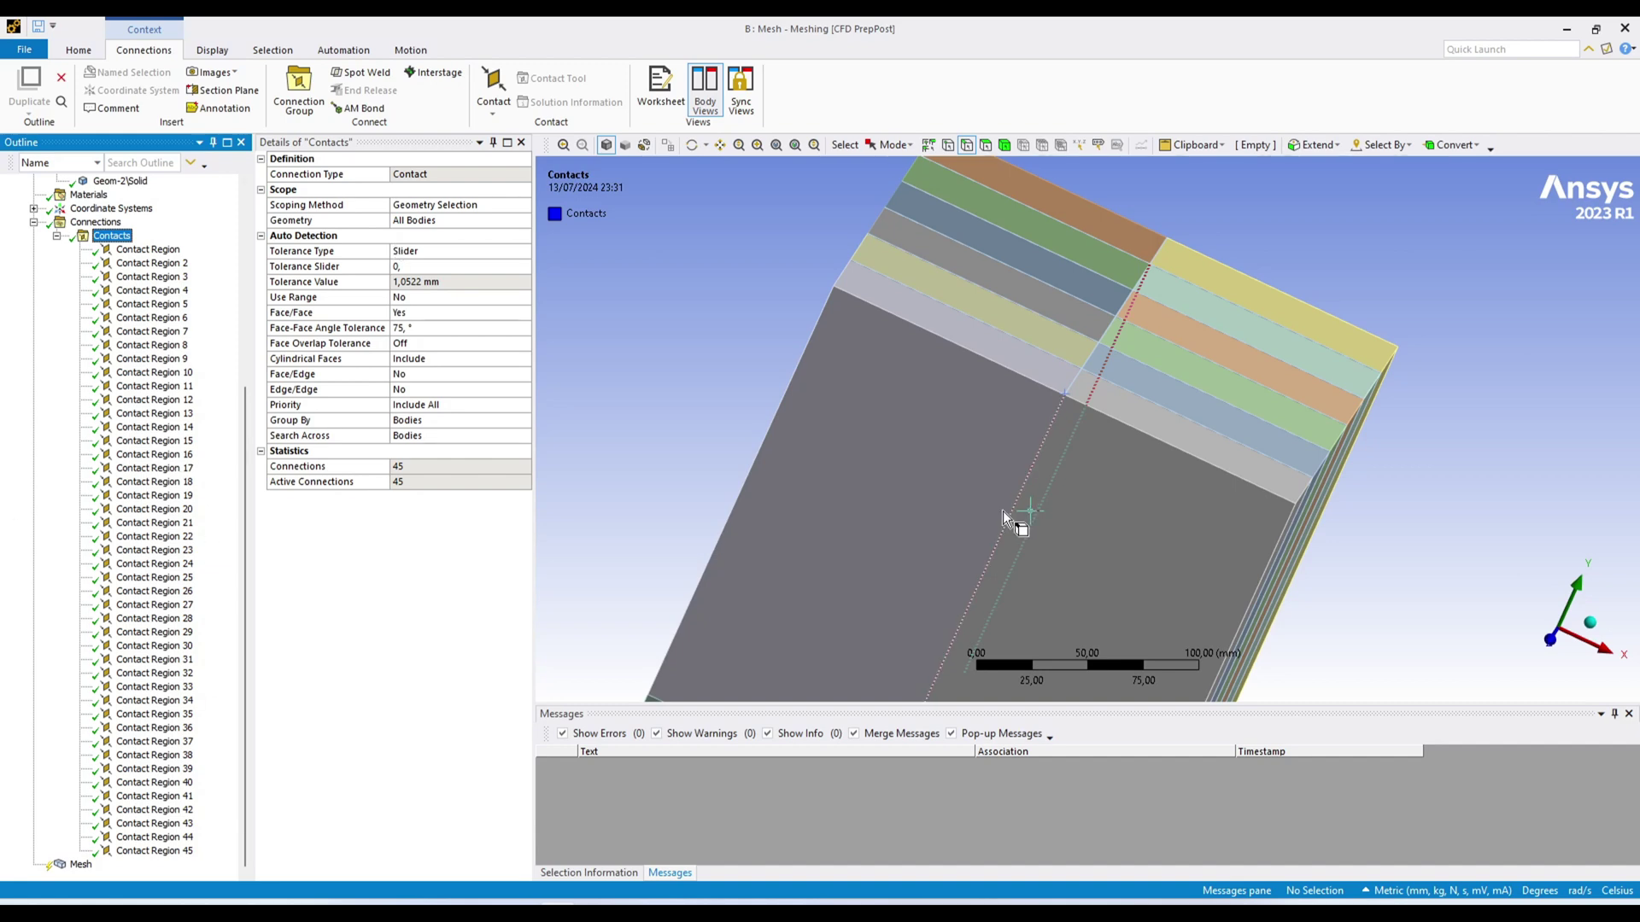
Delete all 45 contact regions, confirming the deletion
left_click(171, 254)
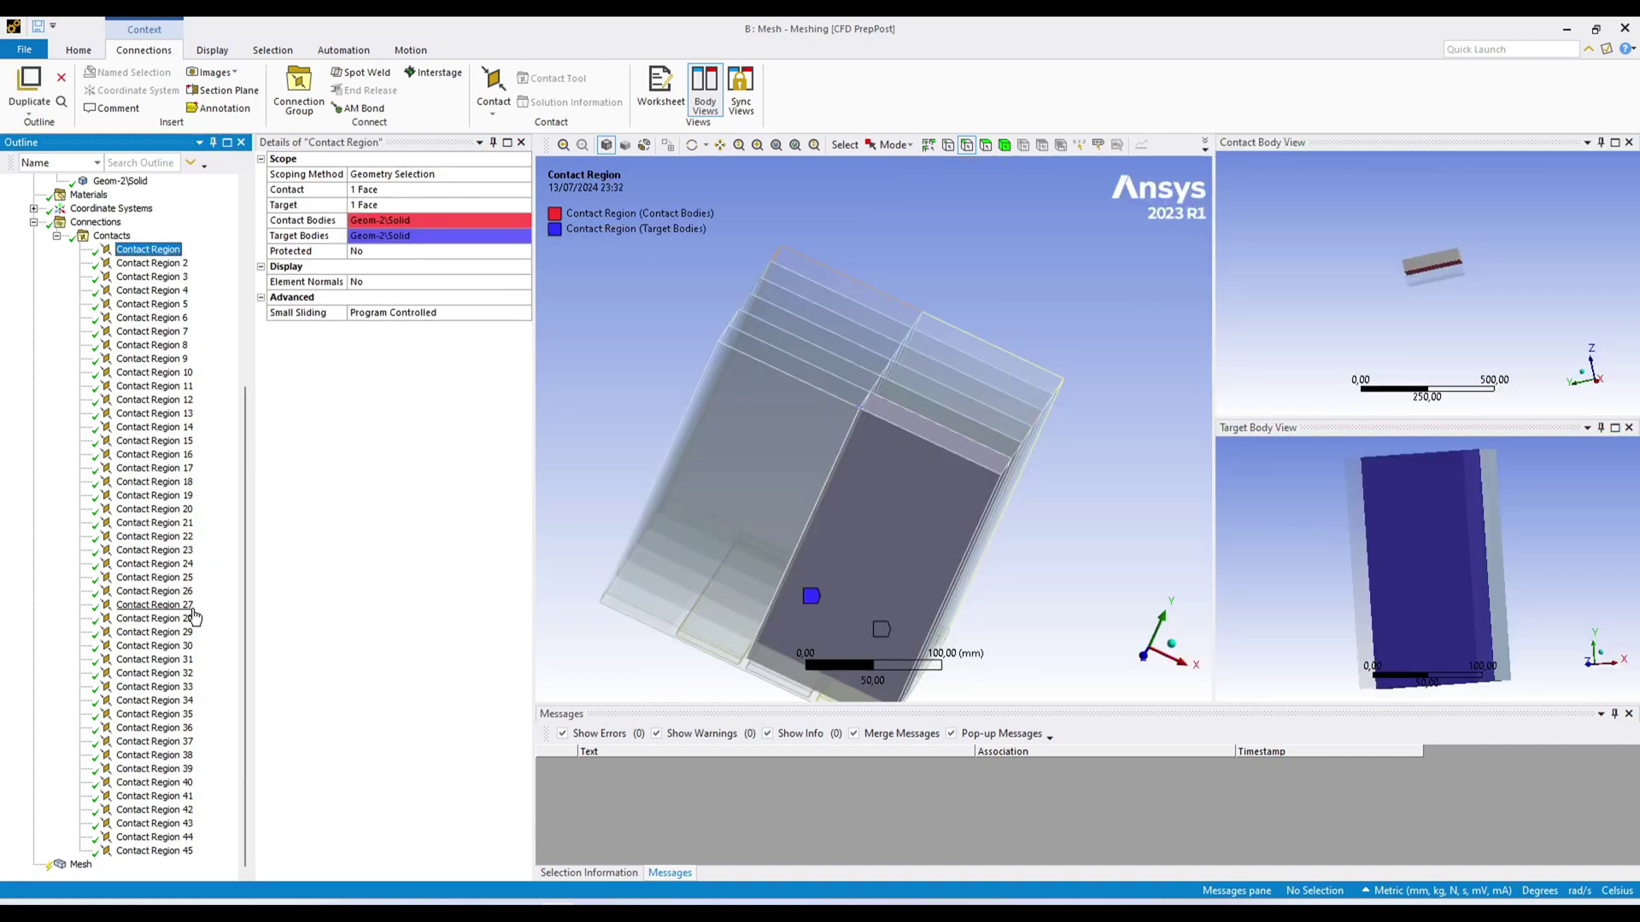
left_click(166, 851, "shift")
right_click(169, 626)
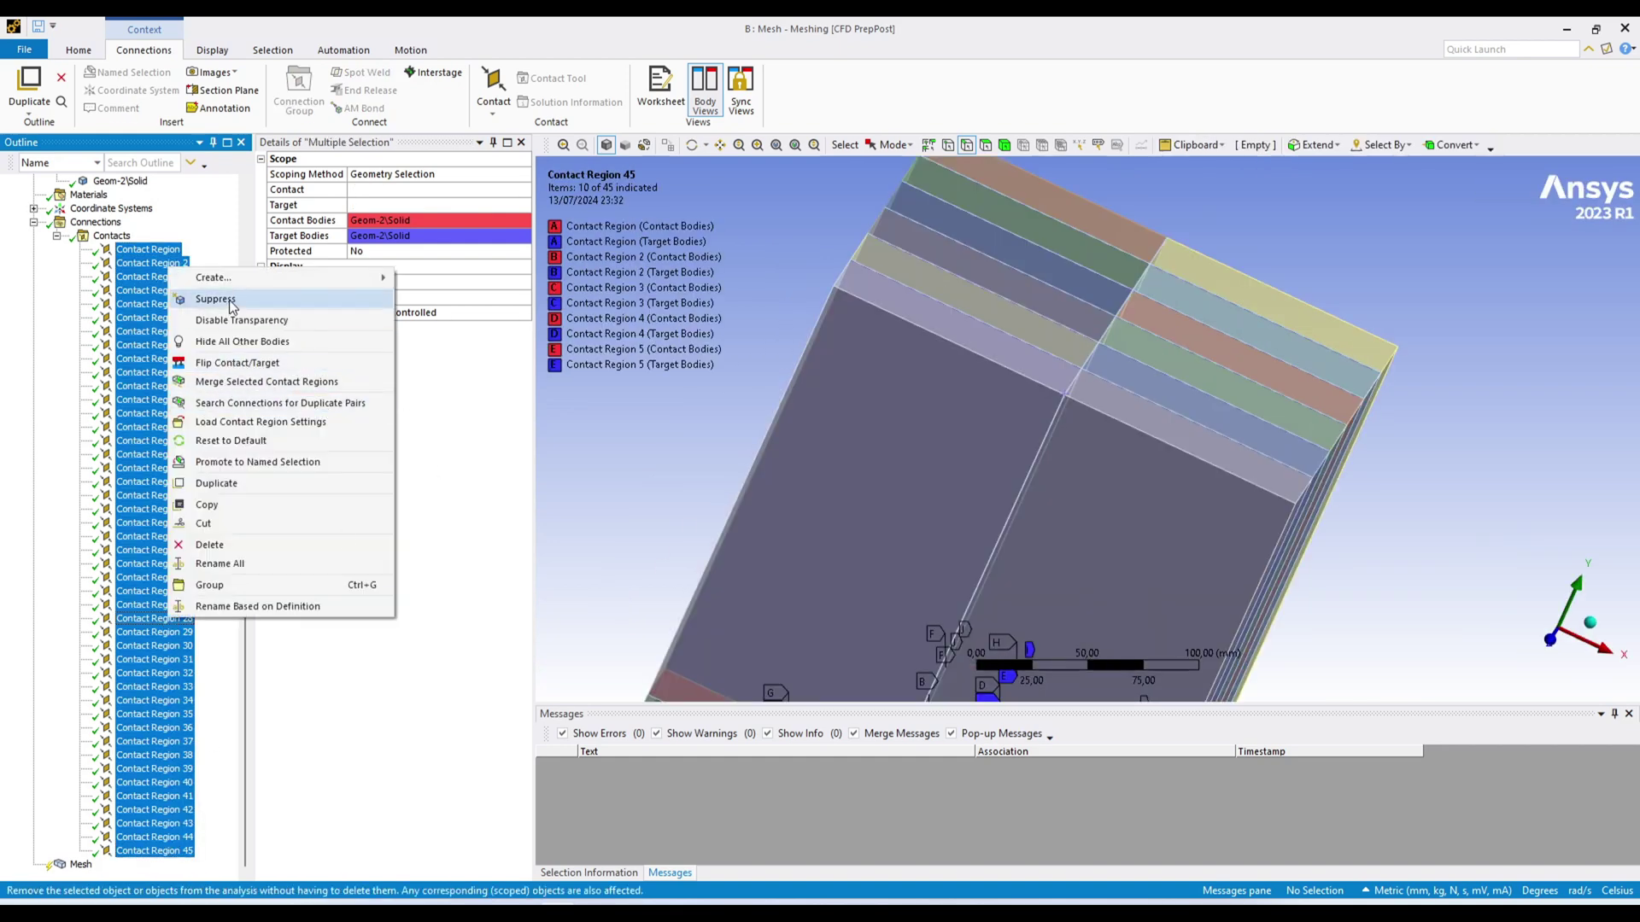
left_click(260, 544)
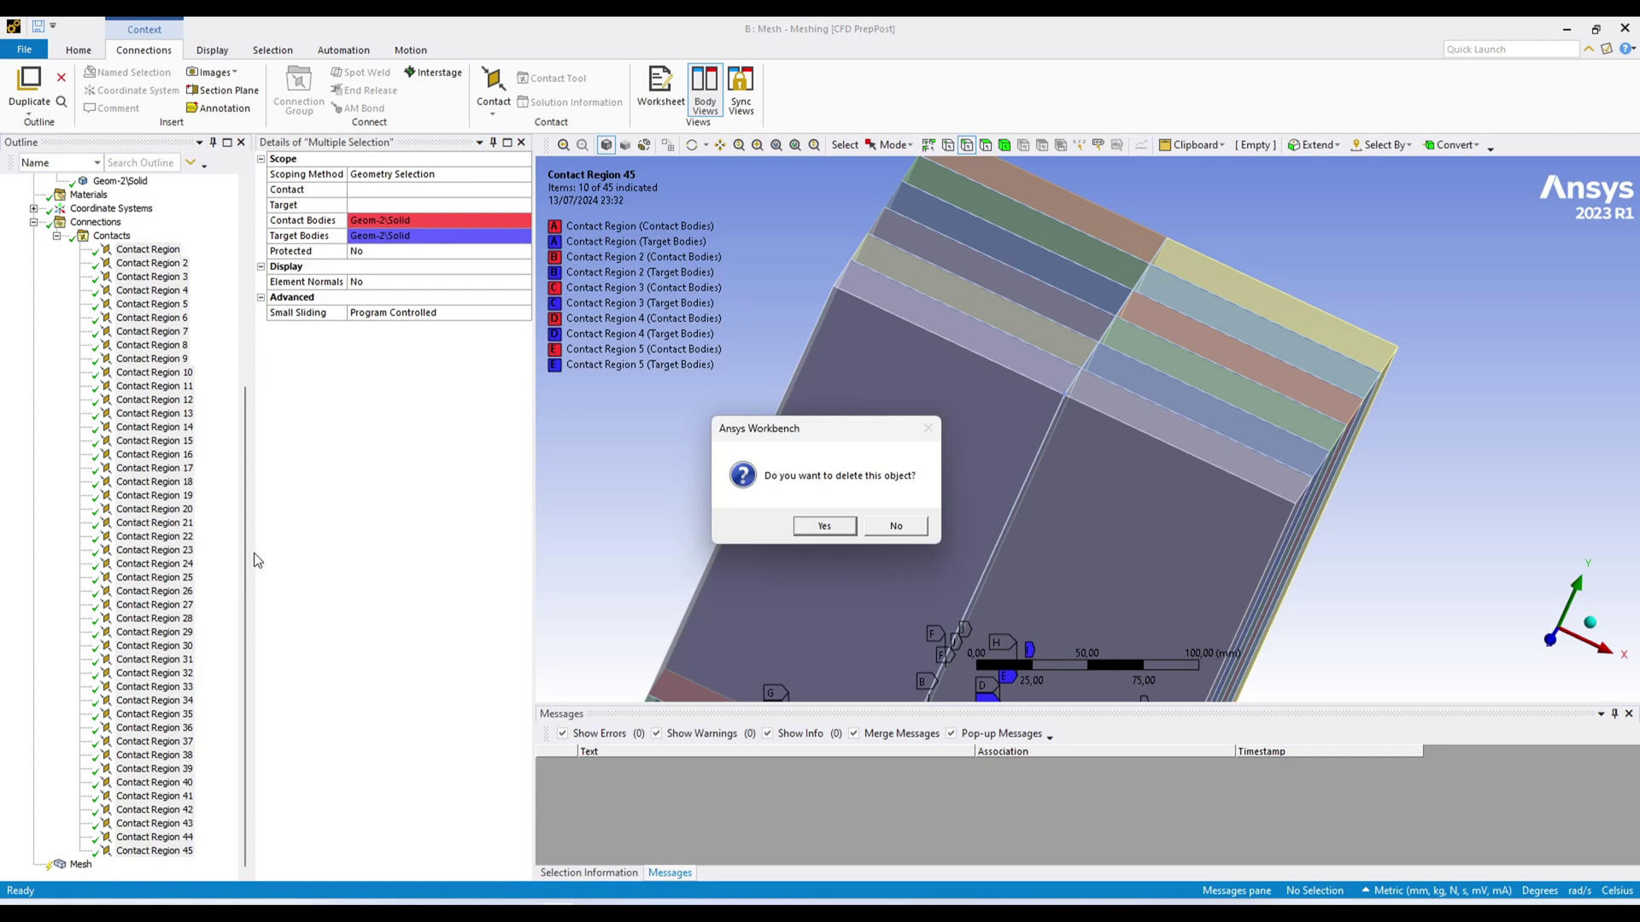
left_click(828, 524)
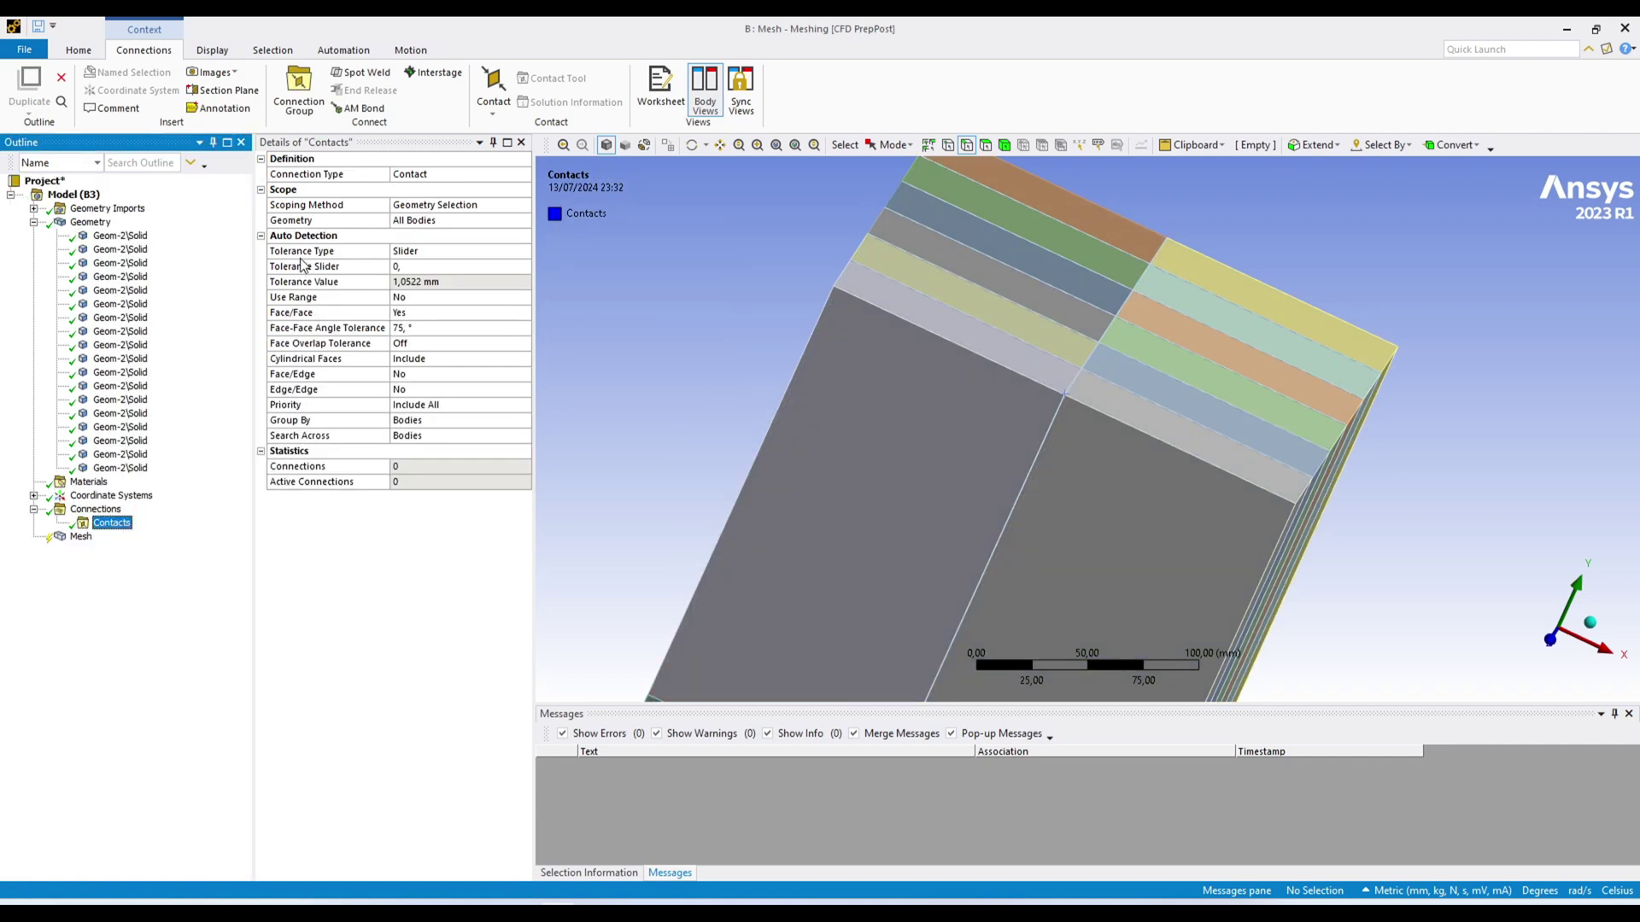
Keep Tolerance Type on Slider and set the Tolerance Slider to 70 (9,4762e-002 mm)
left_click(434, 253)
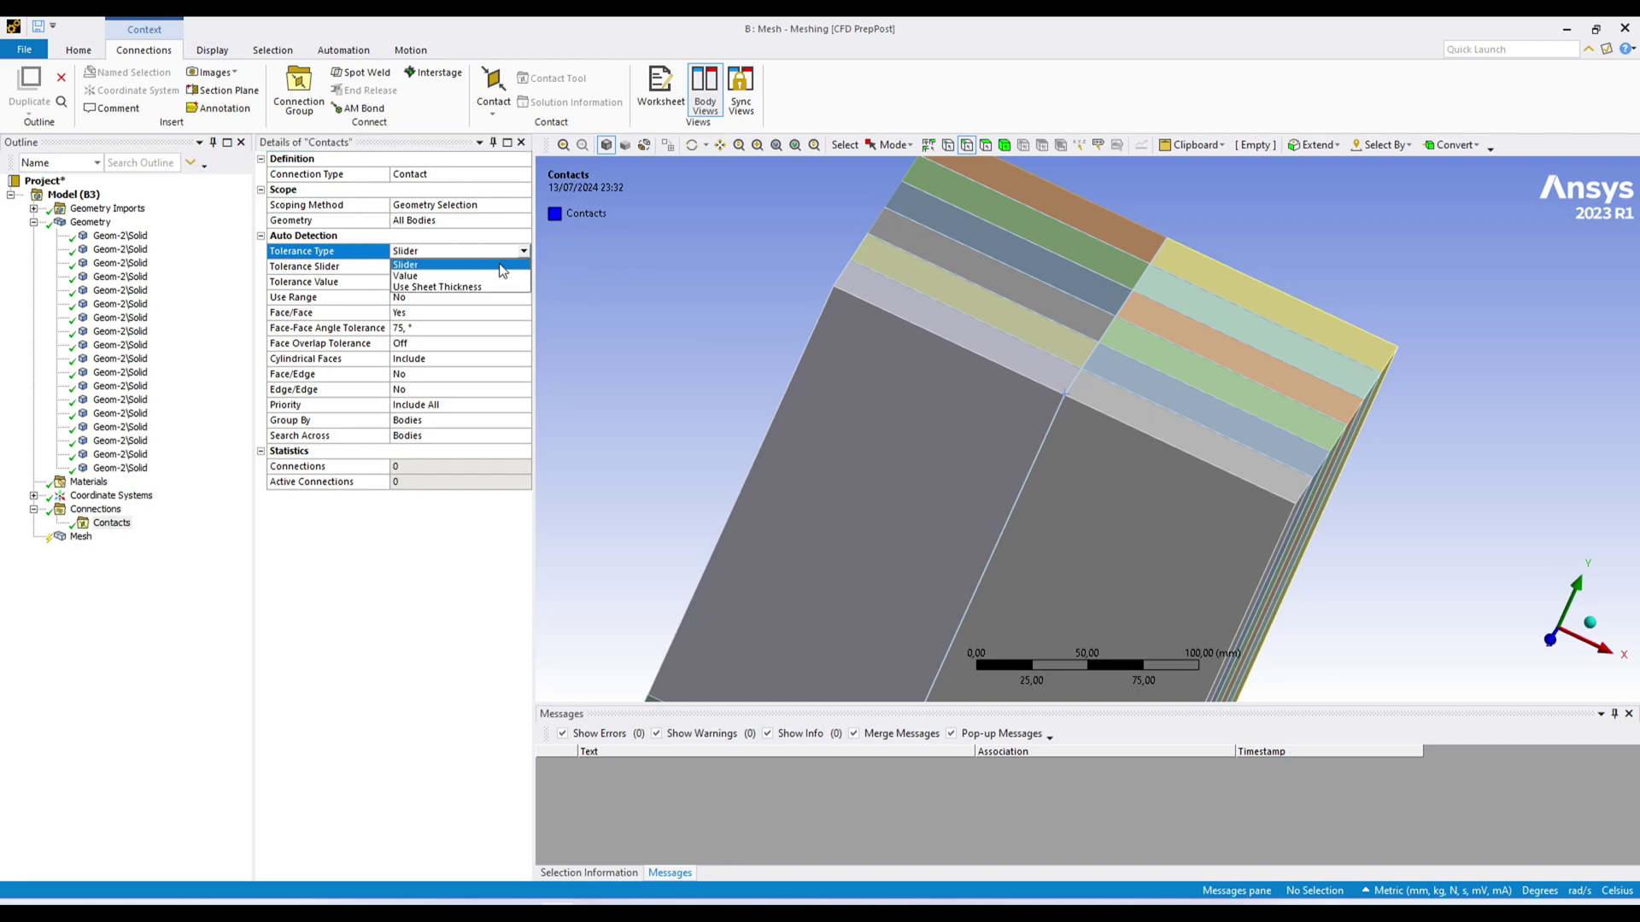
left_click(524, 251)
left_click(447, 282)
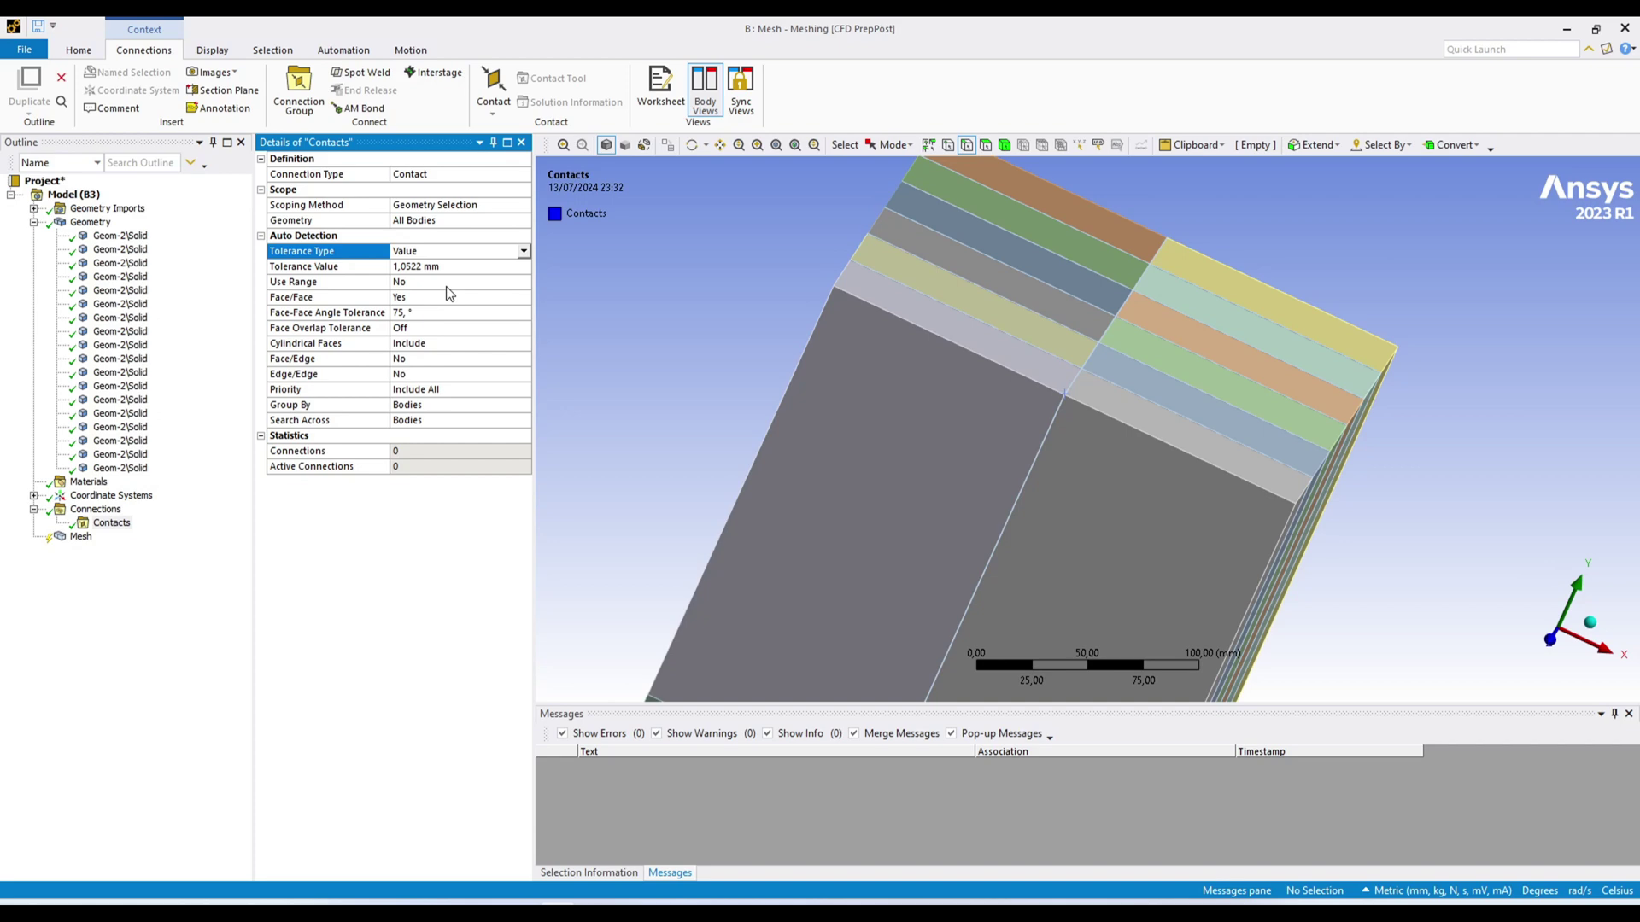
left_click(523, 251)
left_click(498, 264)
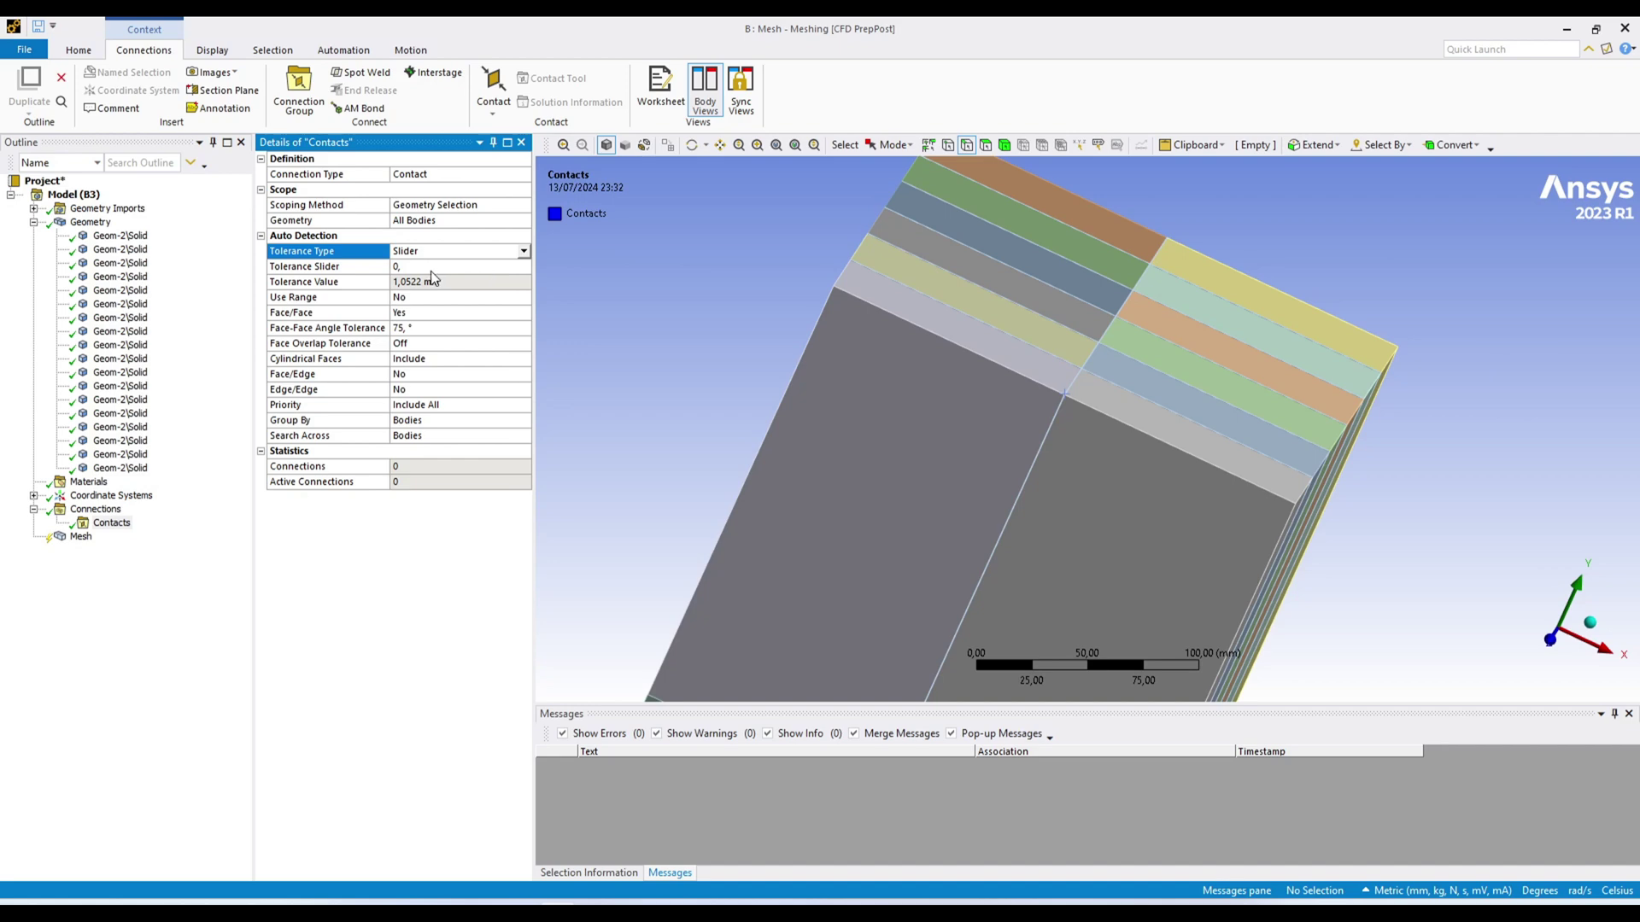
left_click(404, 269)
type("70")
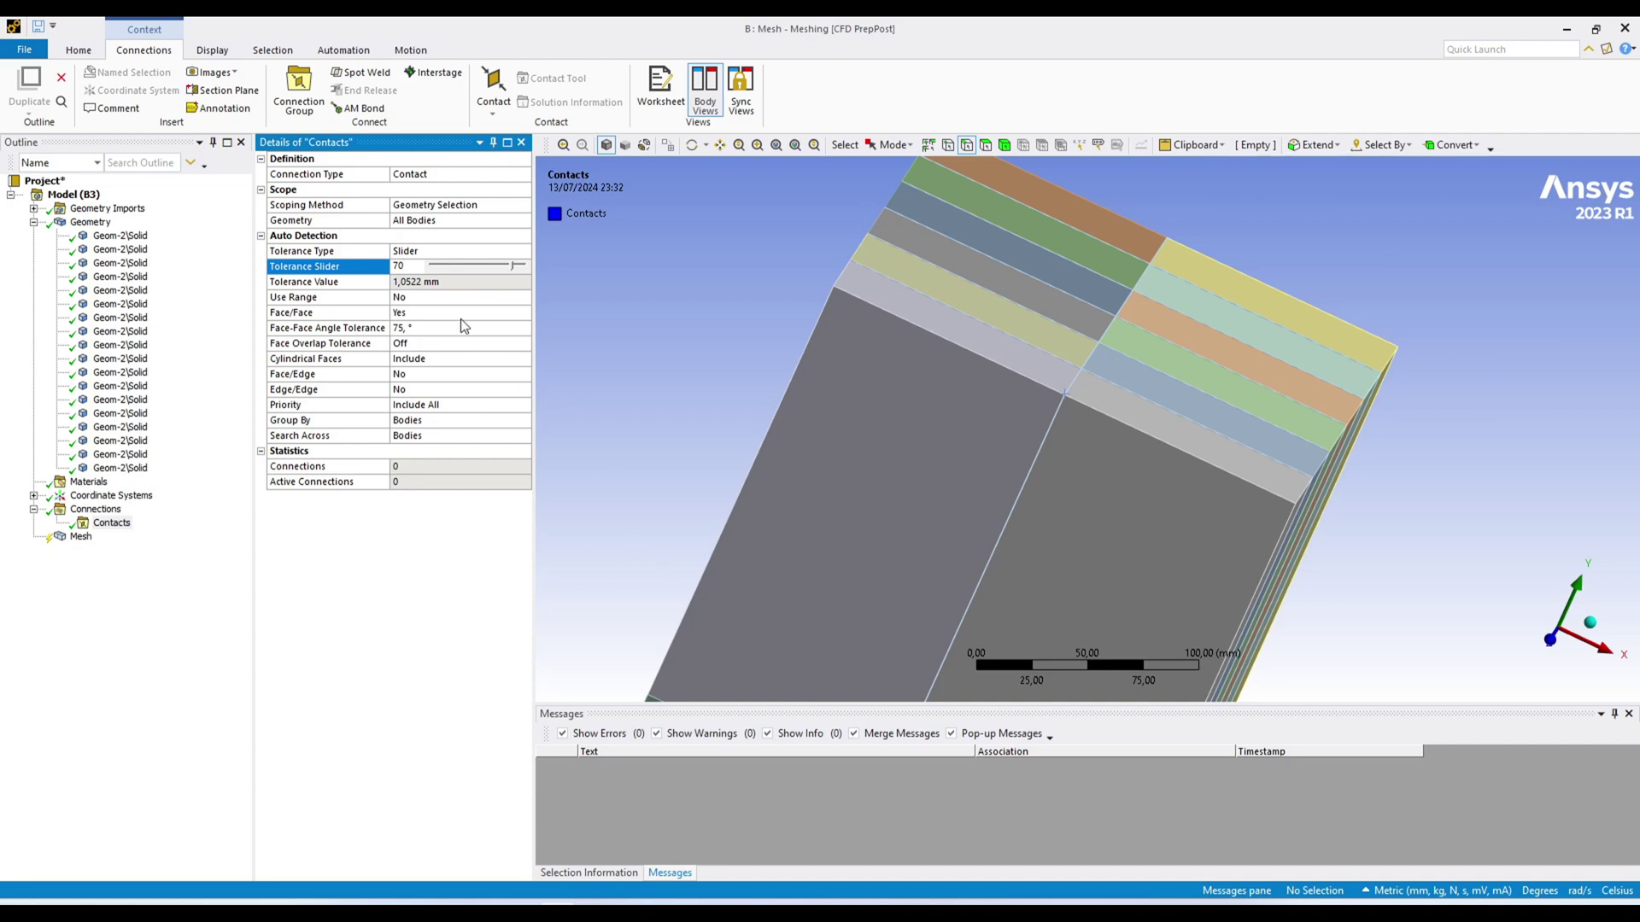
type(",")
key("Return")
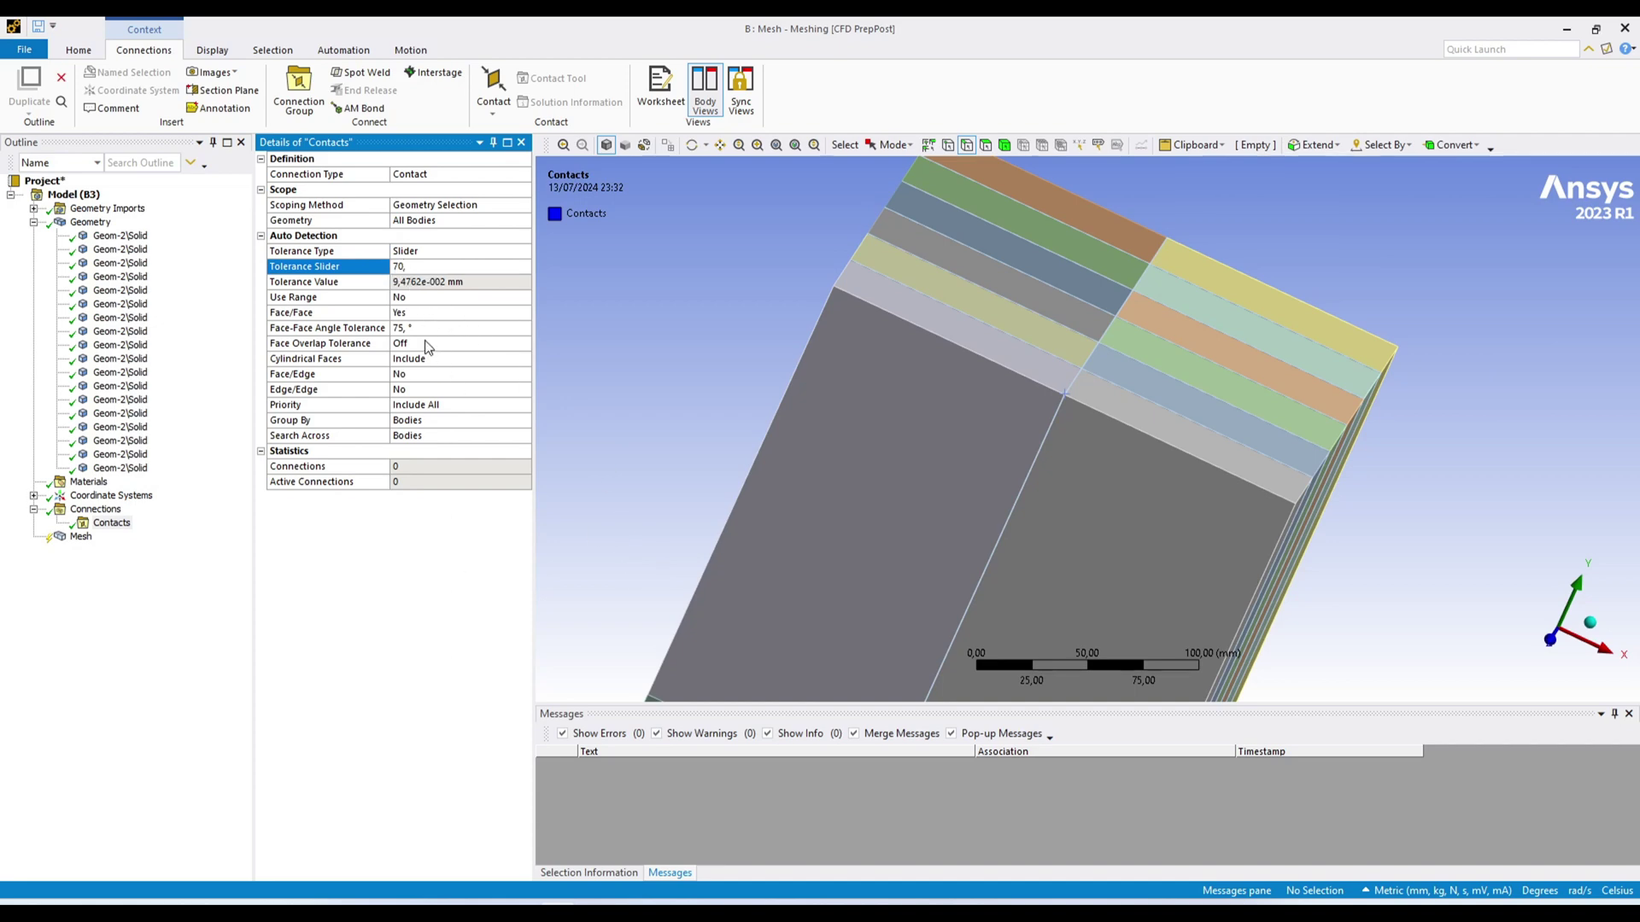
left_click(419, 267)
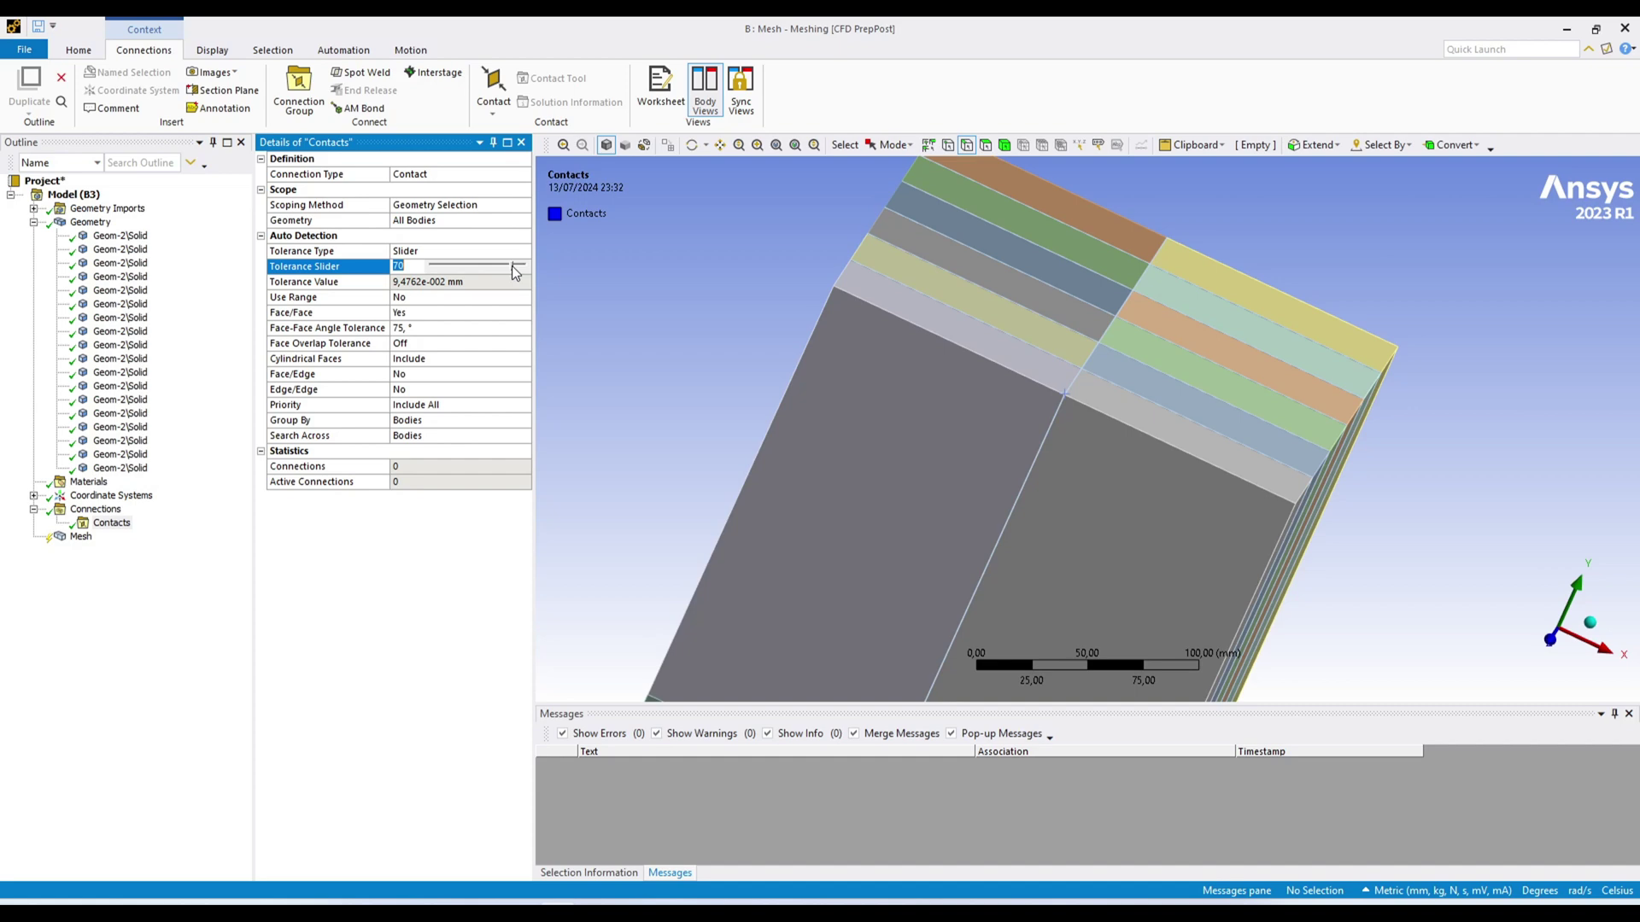
left_click_drag(515, 271, 422, 270)
left_click_drag(432, 271, 434, 274)
scroll(1031, 418, "down", 3)
key("Return")
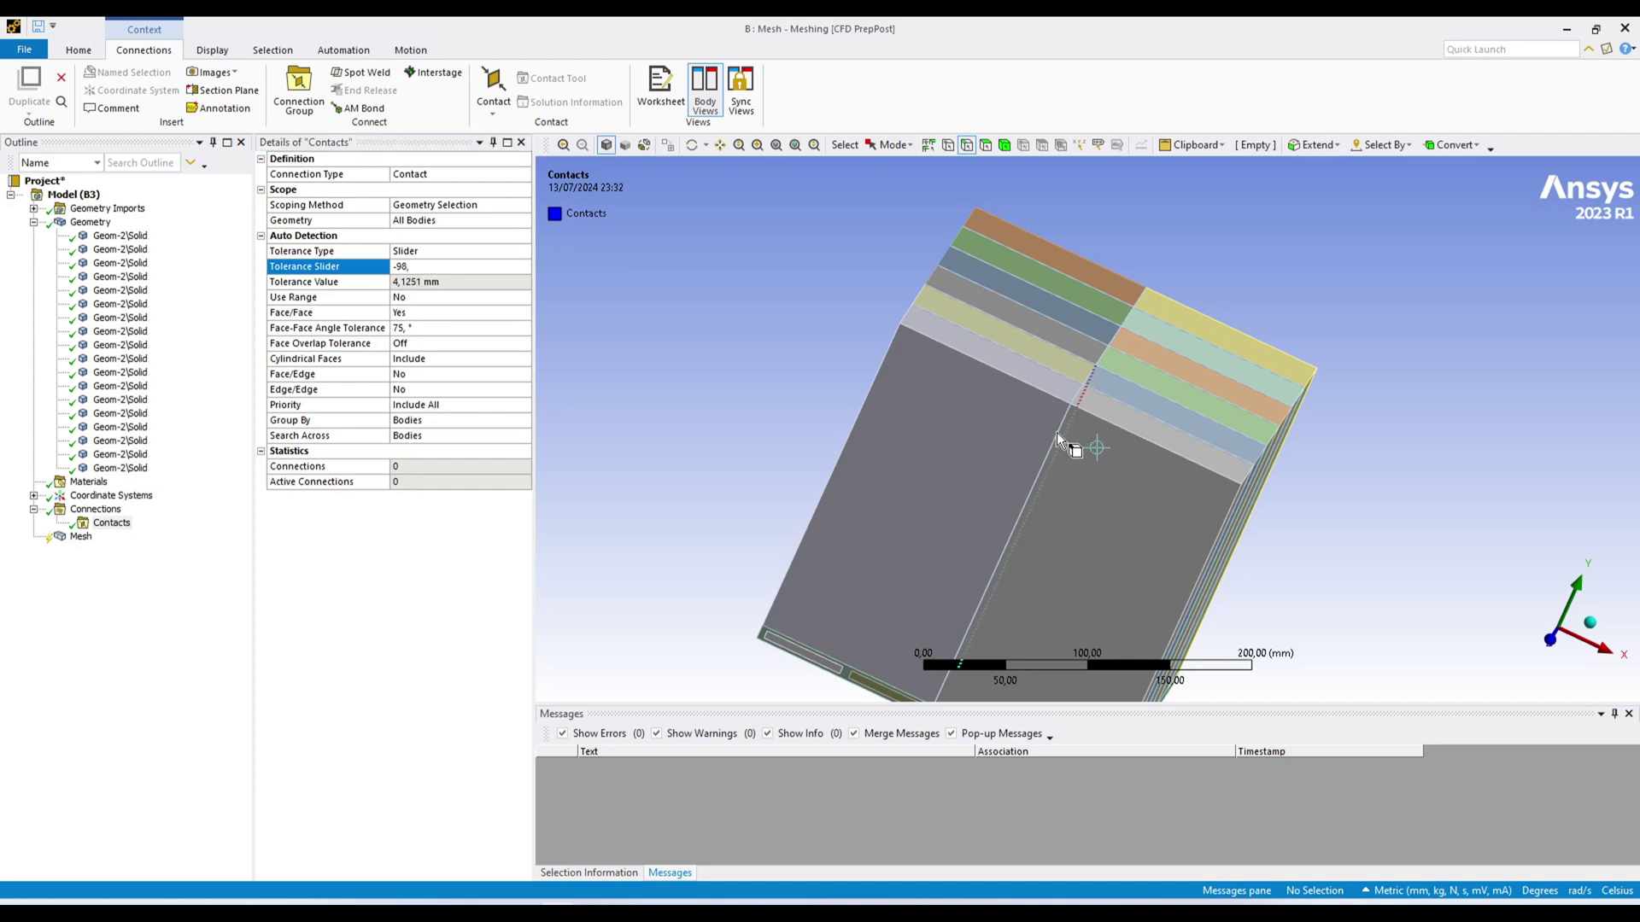
scroll(1093, 444, "up", 10)
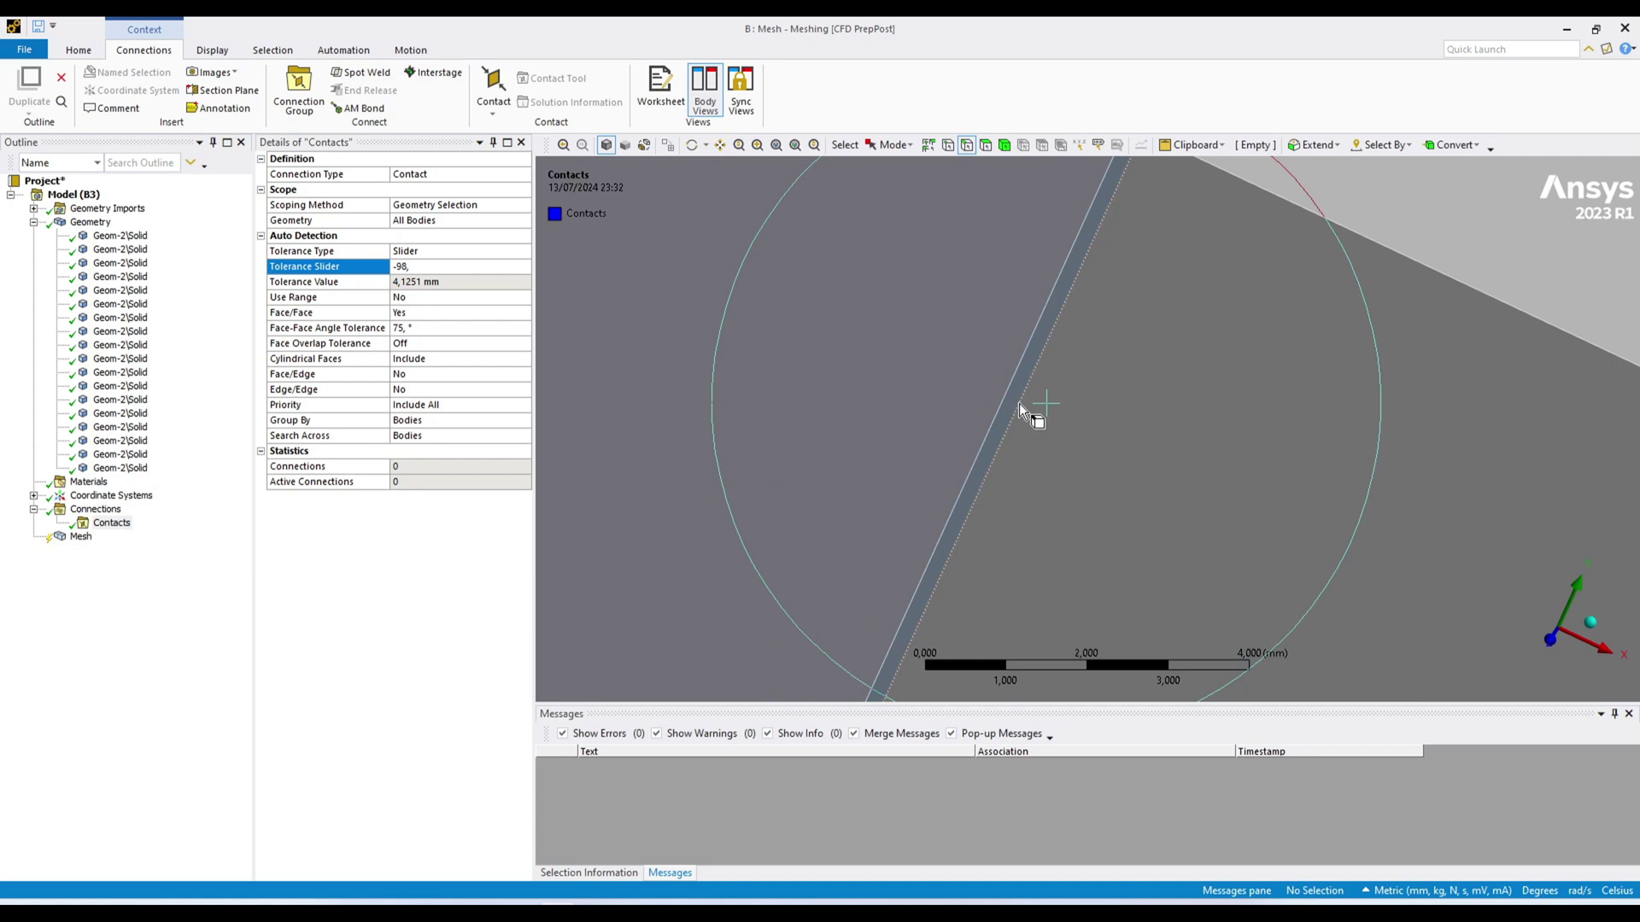
left_click(411, 270)
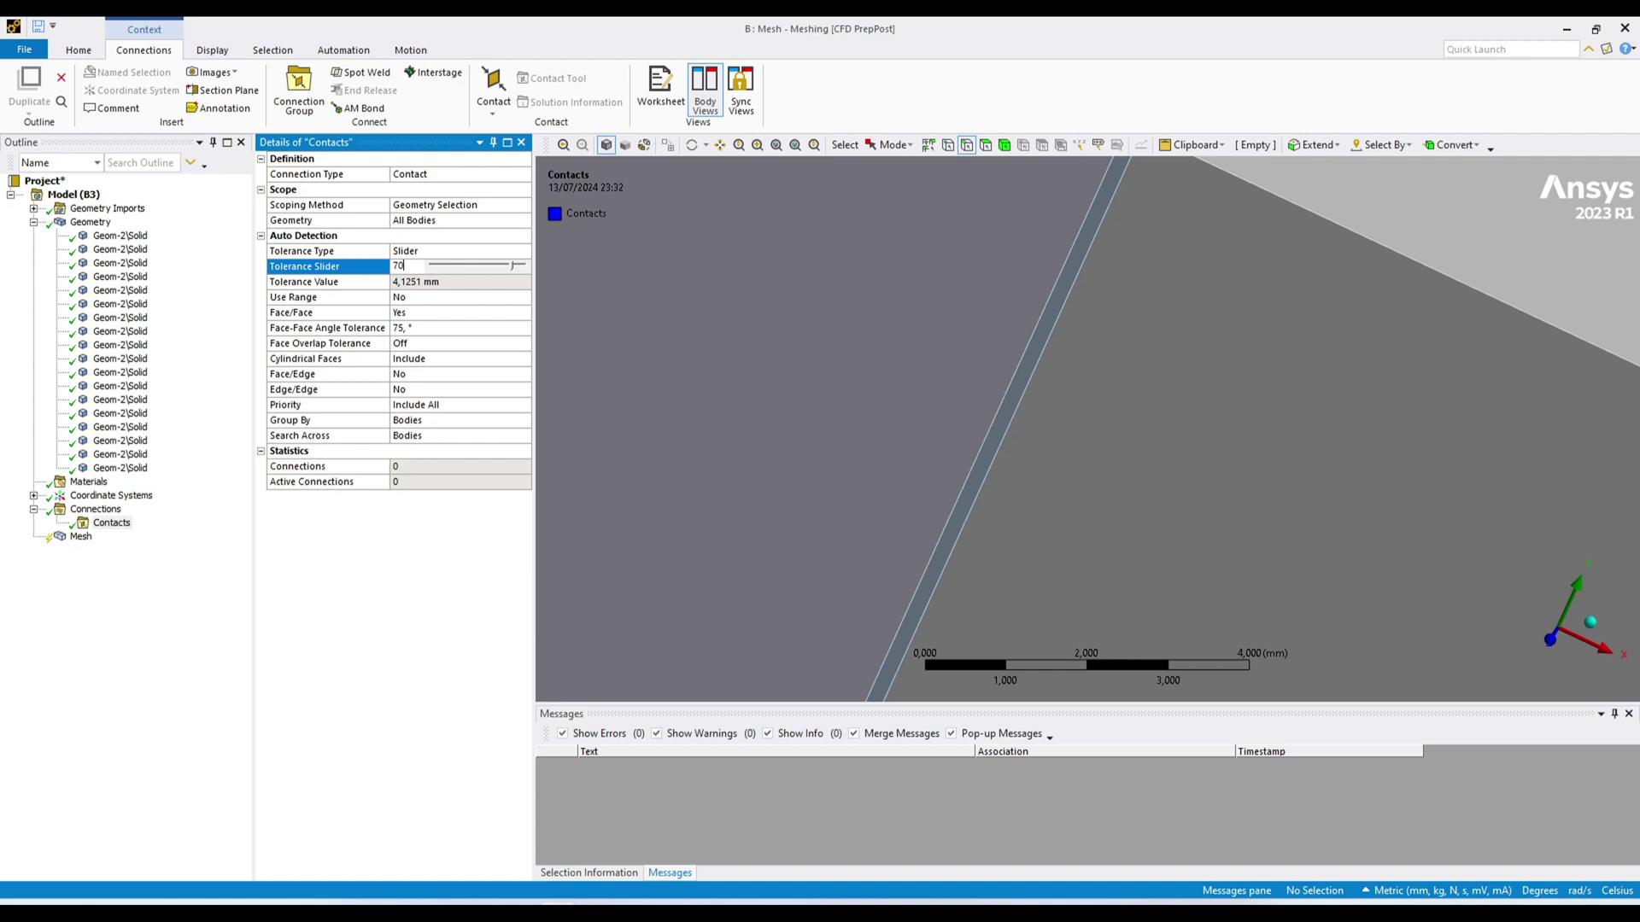
key("Return")
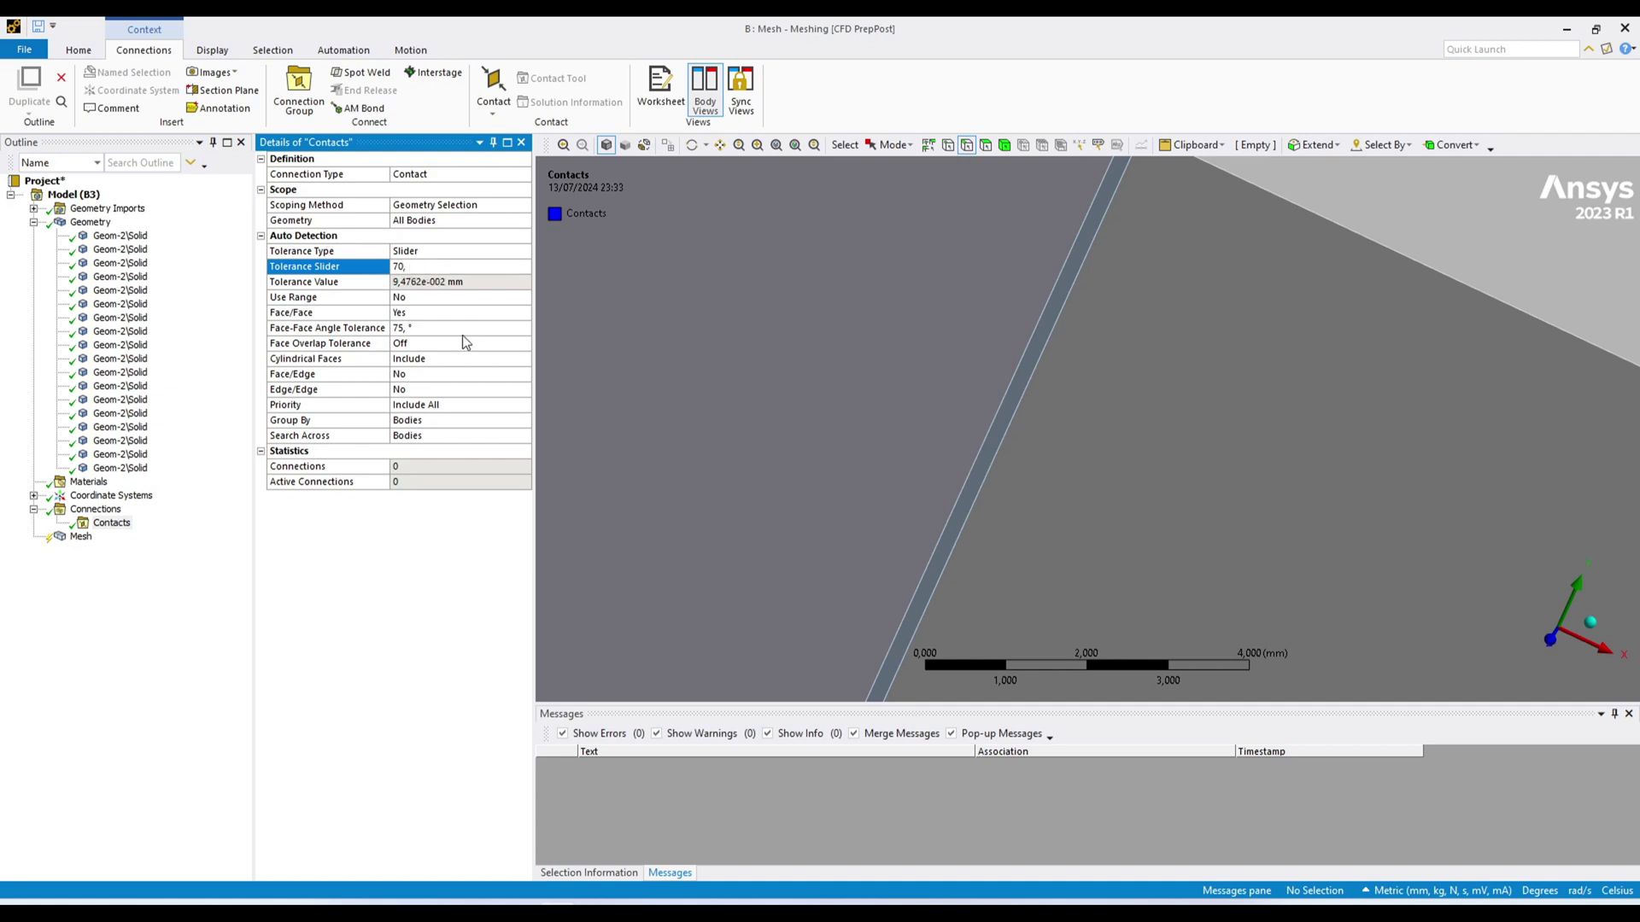
Create automatic connections for Contacts, yielding 29 regions, and open Contact Region 1
right_click(111, 523)
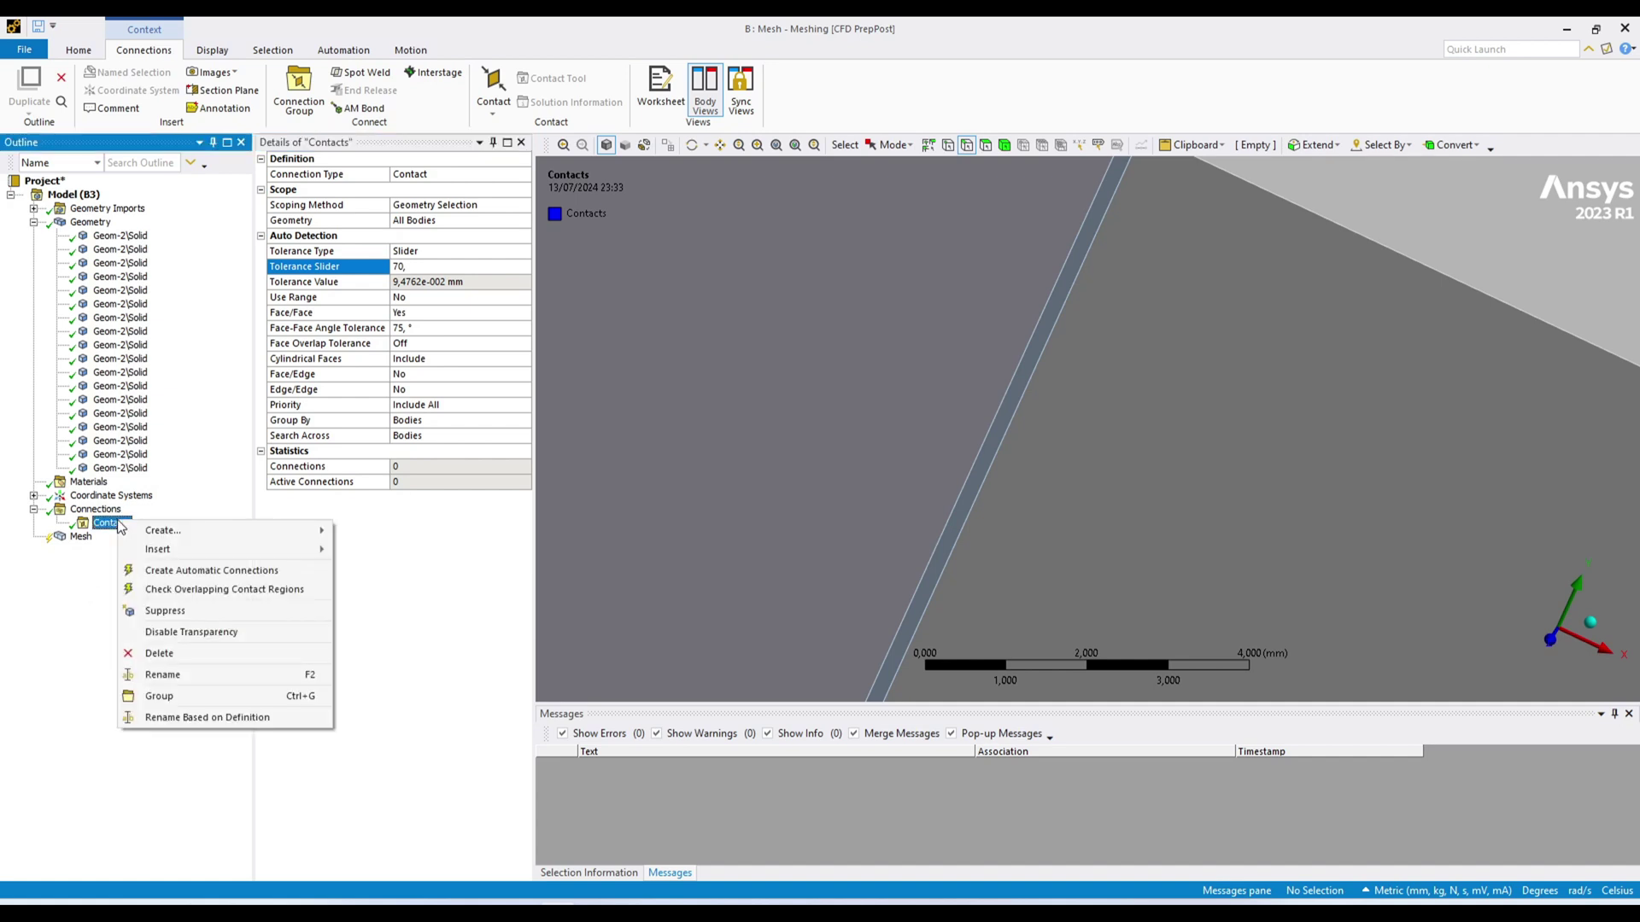
left_click(211, 570)
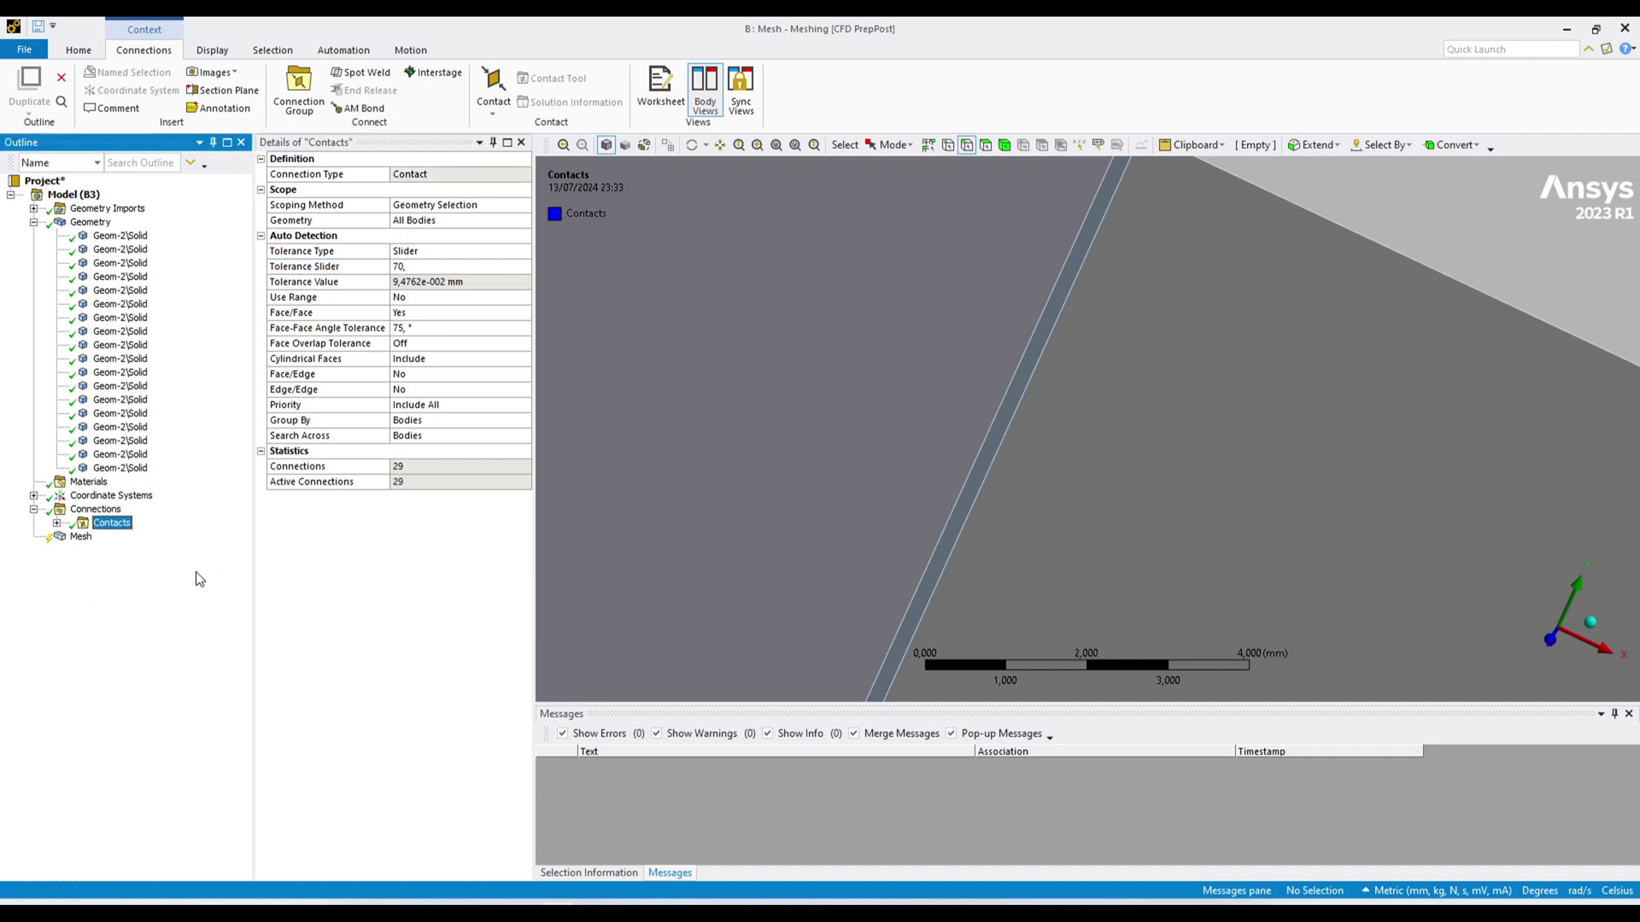
left_click(56, 522)
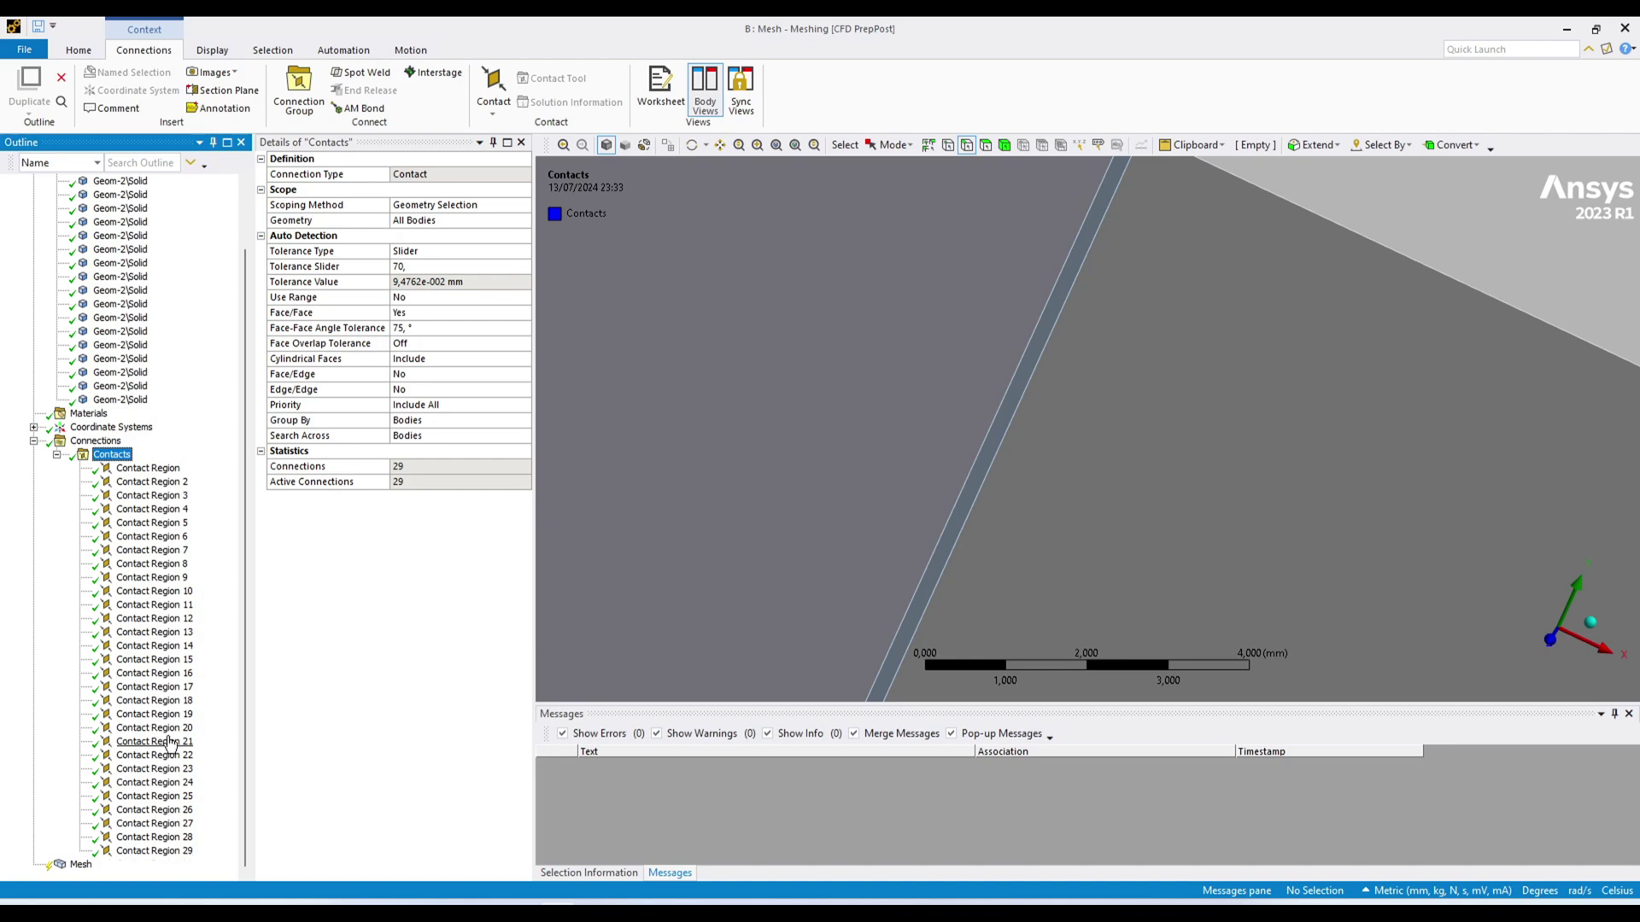
scroll(878, 468, "down", 5)
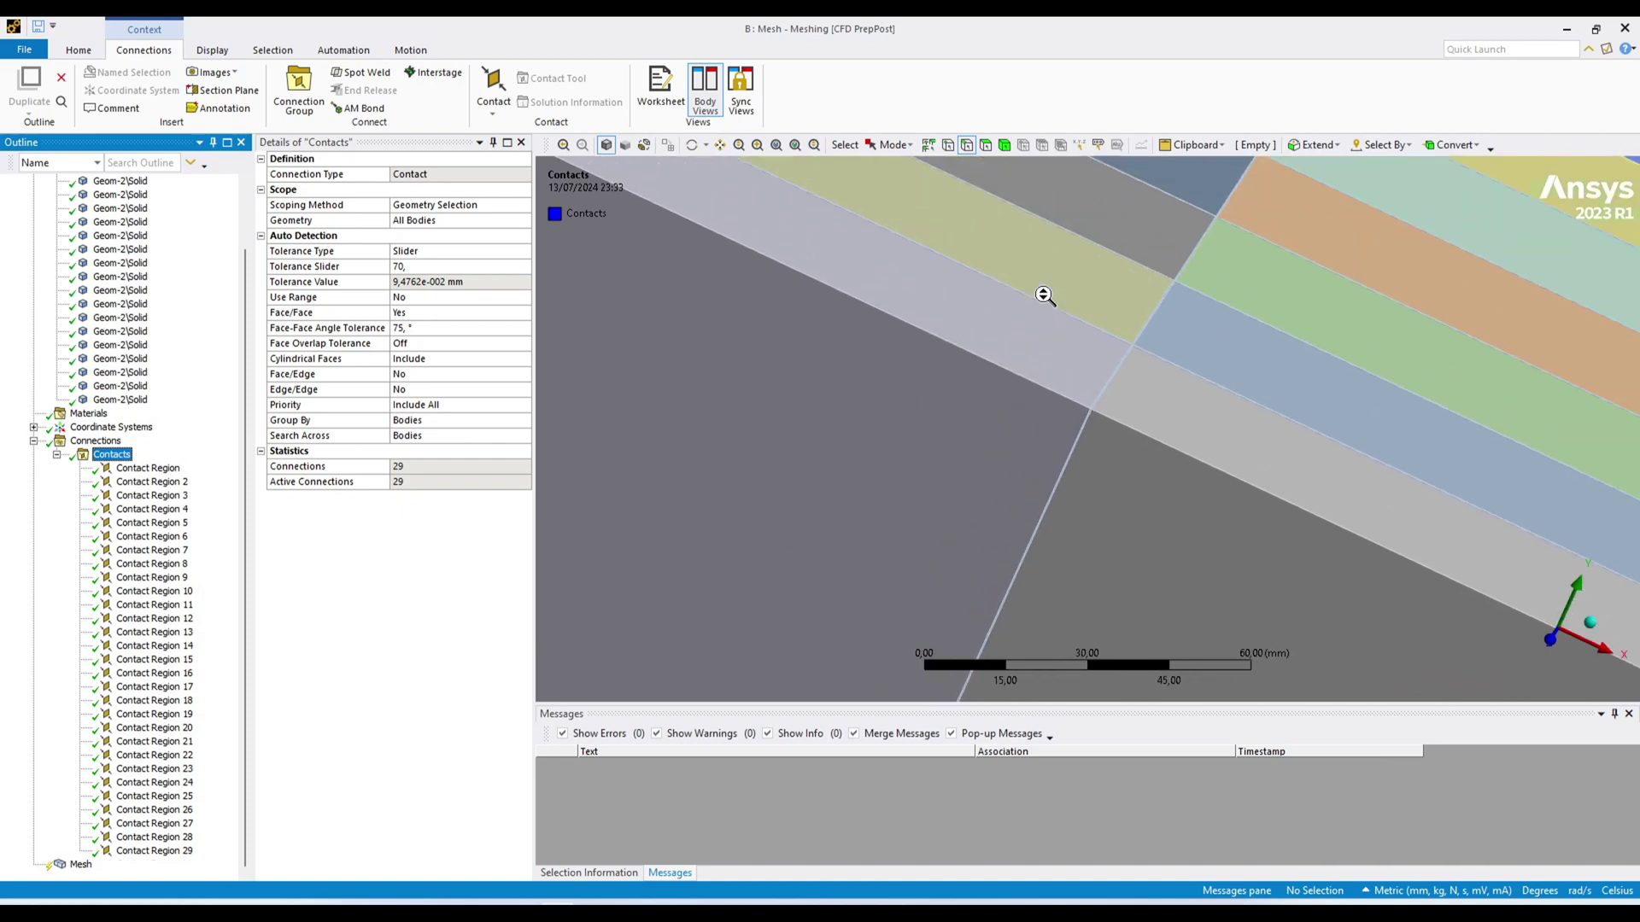
left_click(148, 468)
scroll(840, 555, "down", 4)
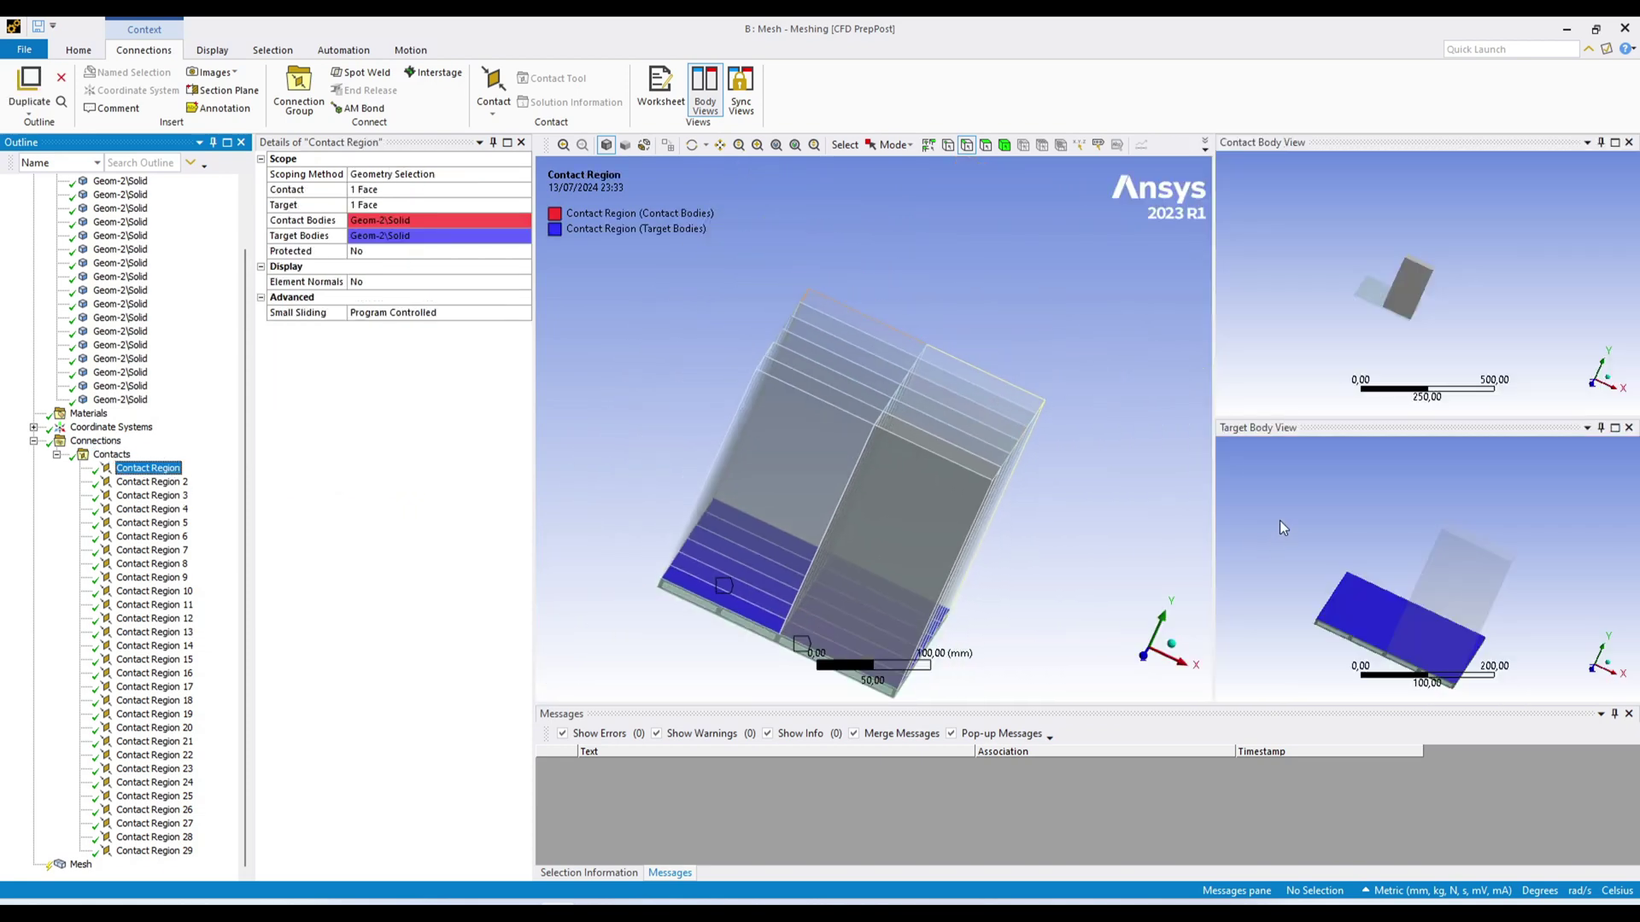
Review Contact Regions 1 and 2, orbiting their contact and target body previews
middle_click_drag(1394, 359, 1413, 230)
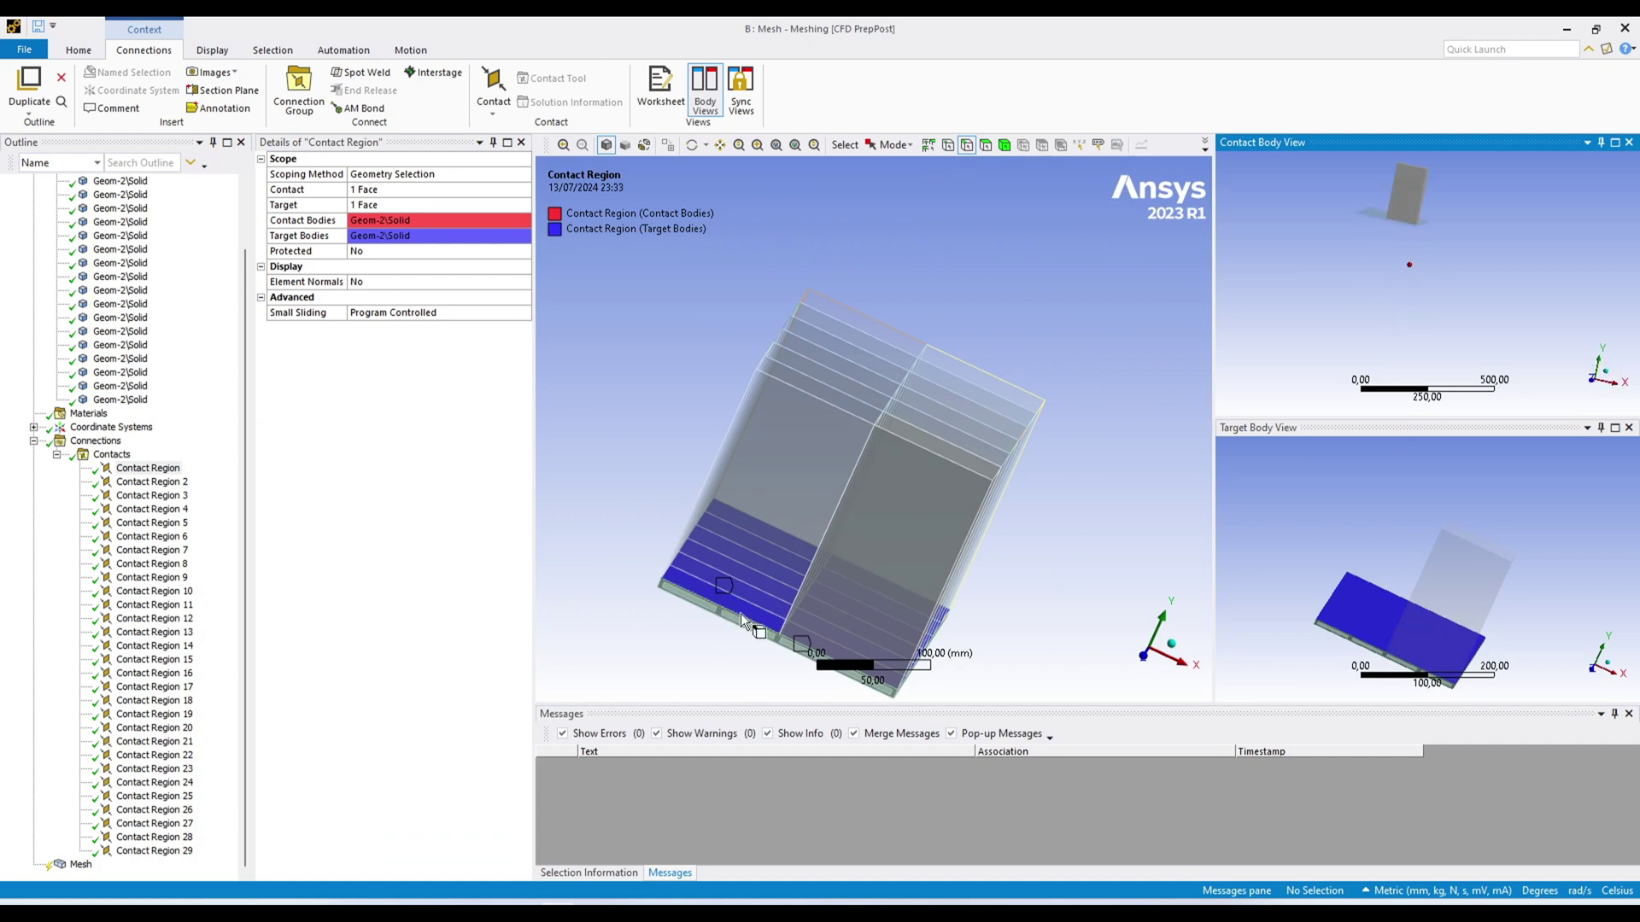
left_click(145, 469)
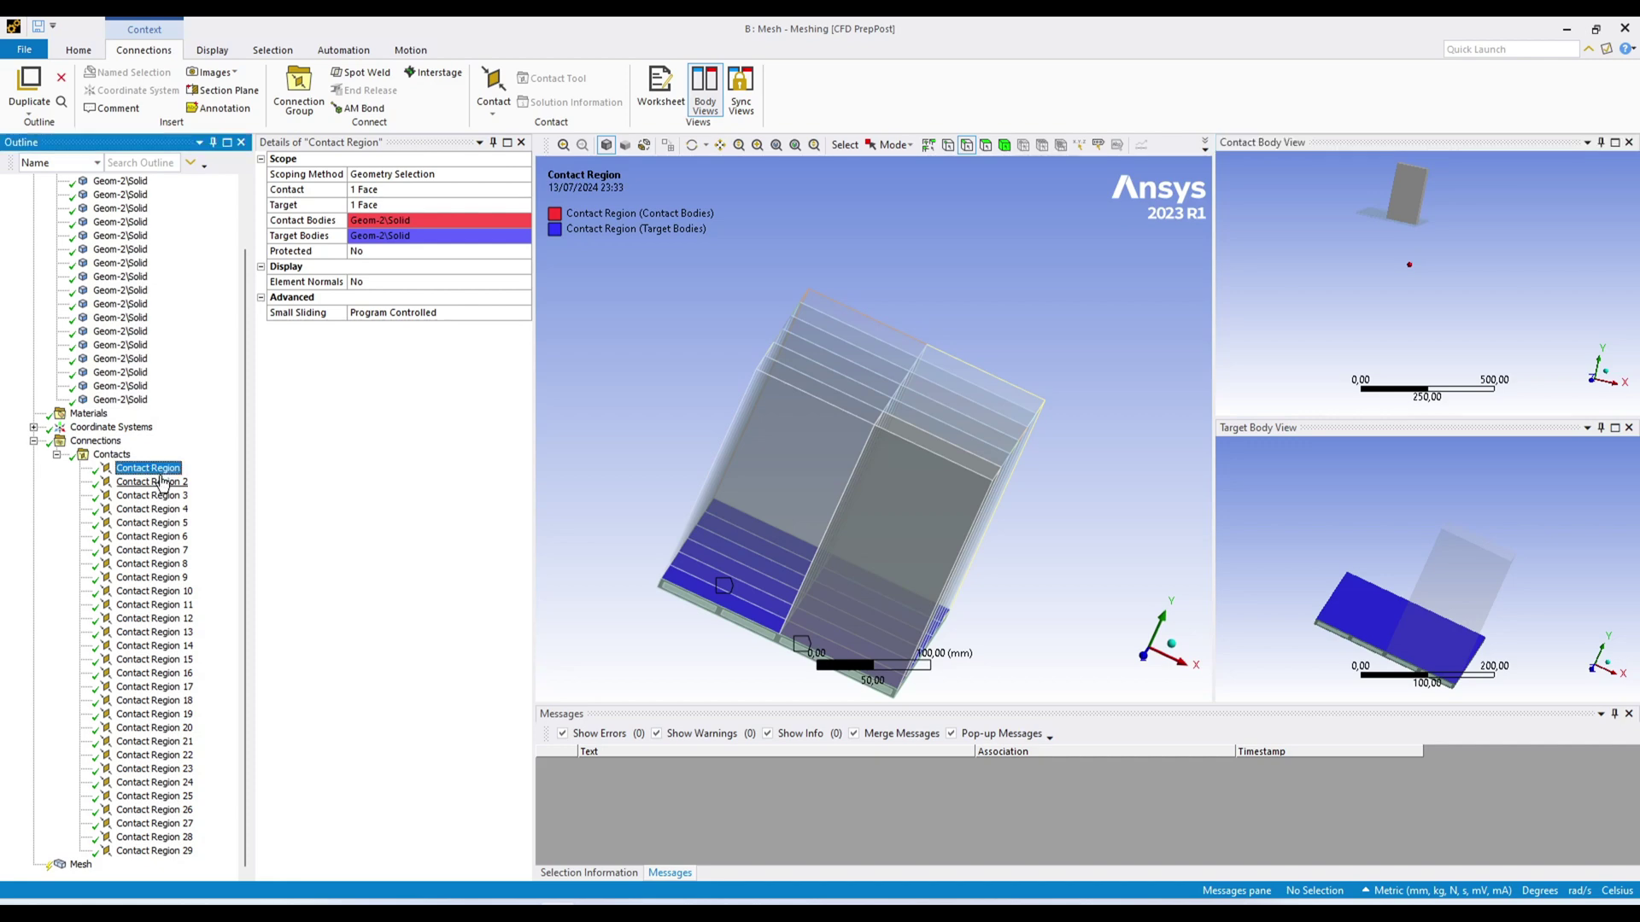
left_click(161, 482)
middle_click_drag(1398, 494, 1443, 531)
scroll(1443, 531, "down", 4)
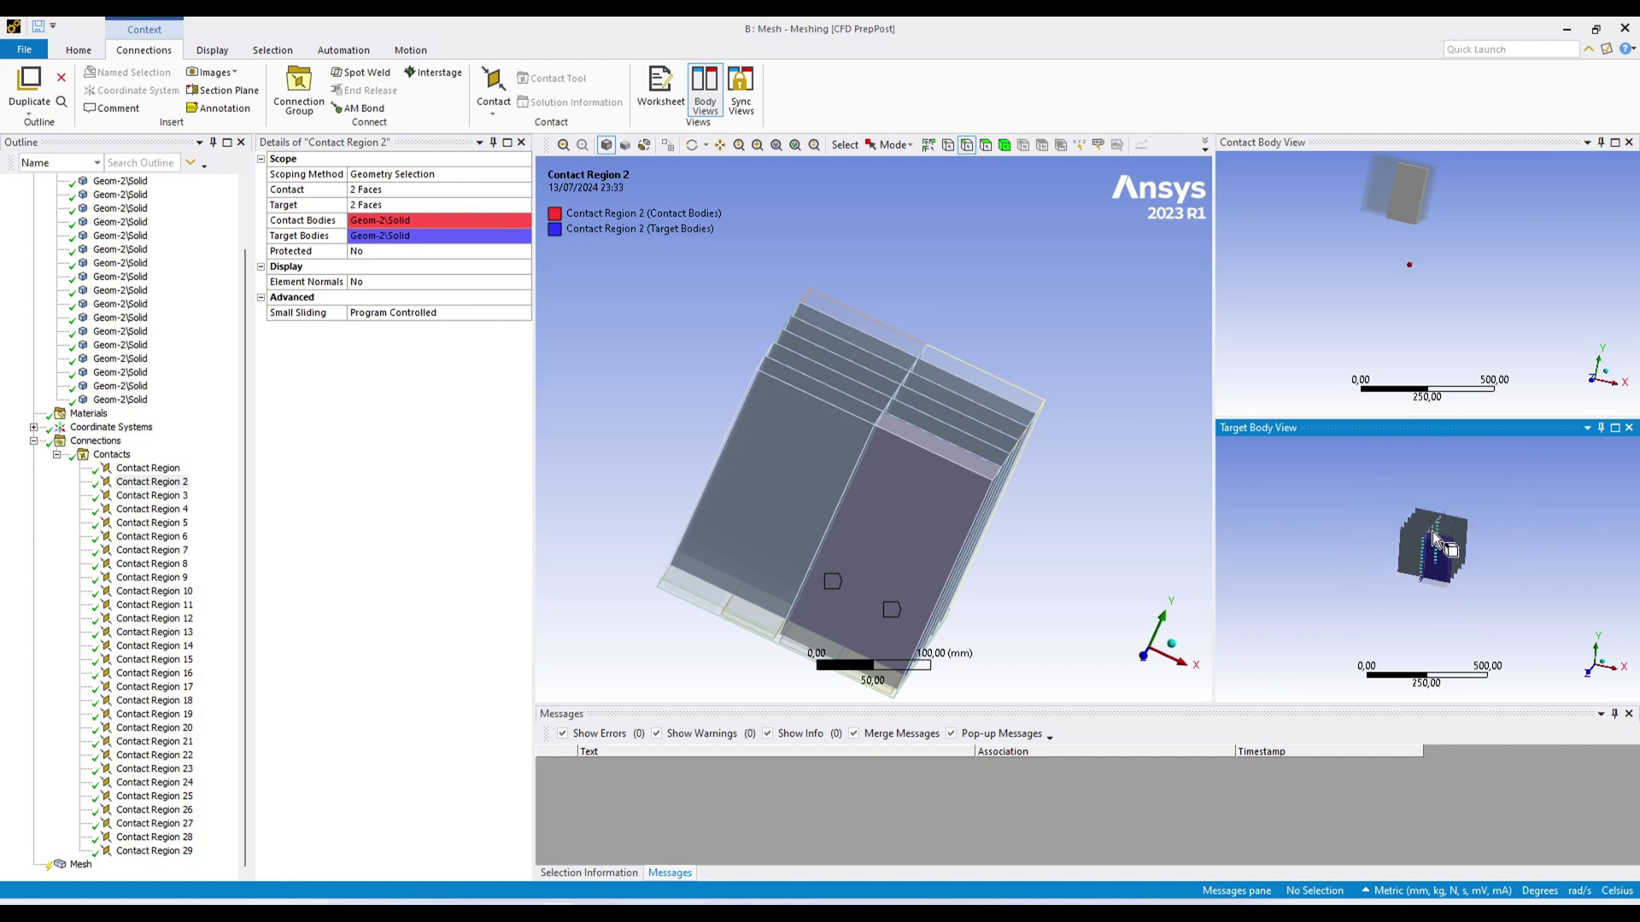
mouse_move(1410, 290)
middle_mouse_down()
mouse_move(1448, 212)
mouse_move(1414, 321)
mouse_move(1411, 302)
middle_mouse_up()
scroll(1448, 211, "up", 5)
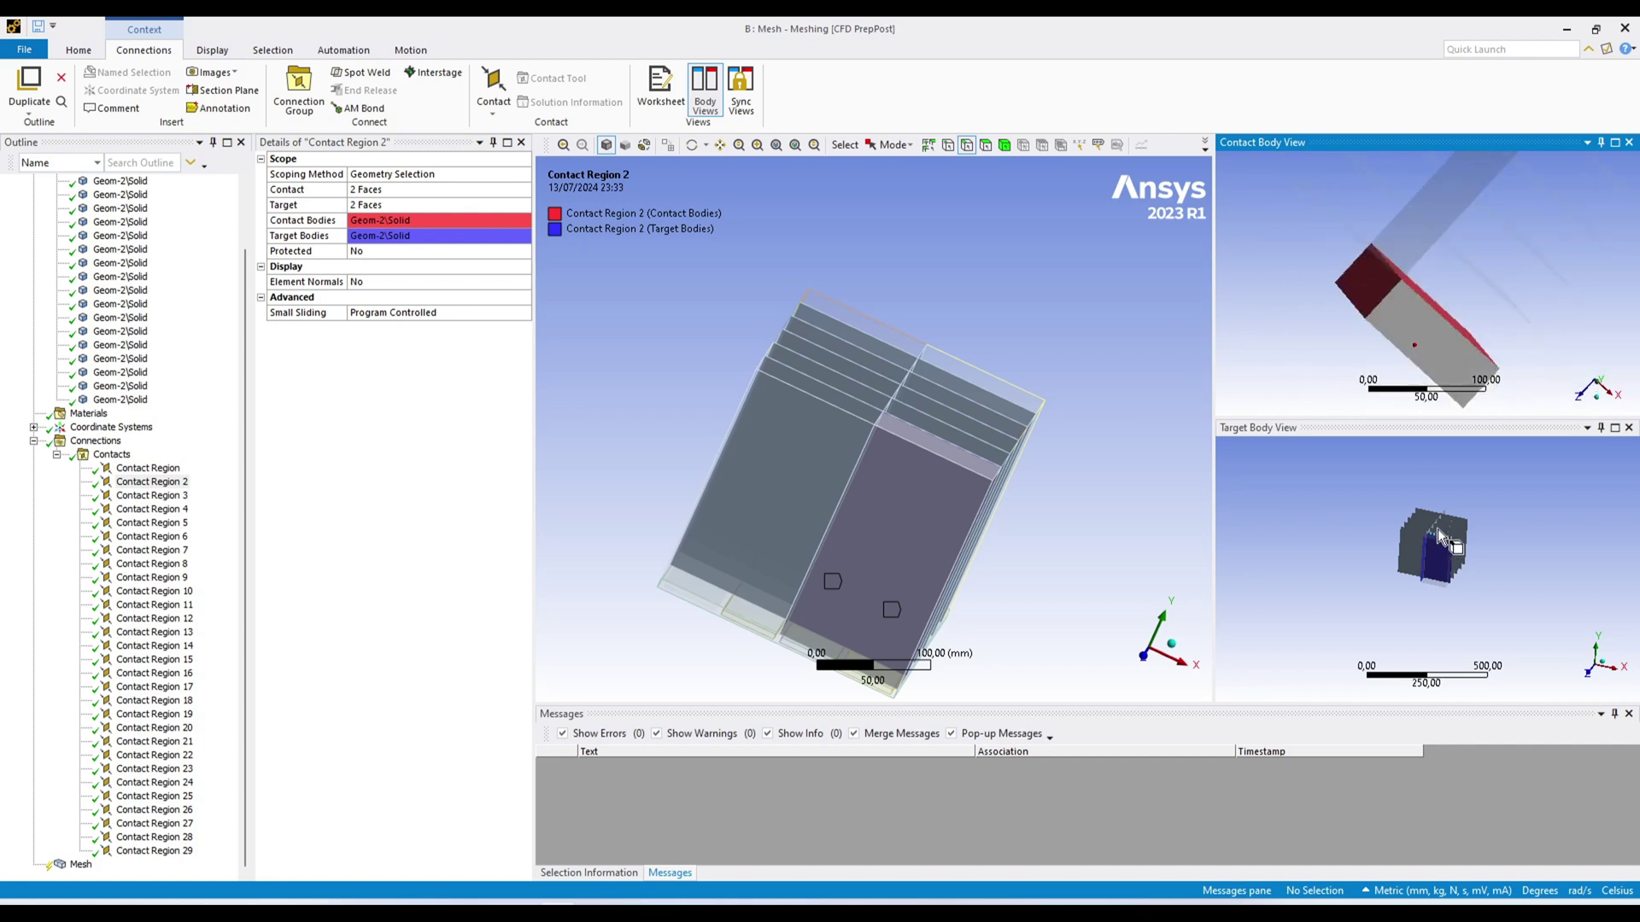
middle_click_drag(1445, 543, 1448, 562)
scroll(1447, 562, "up", 8)
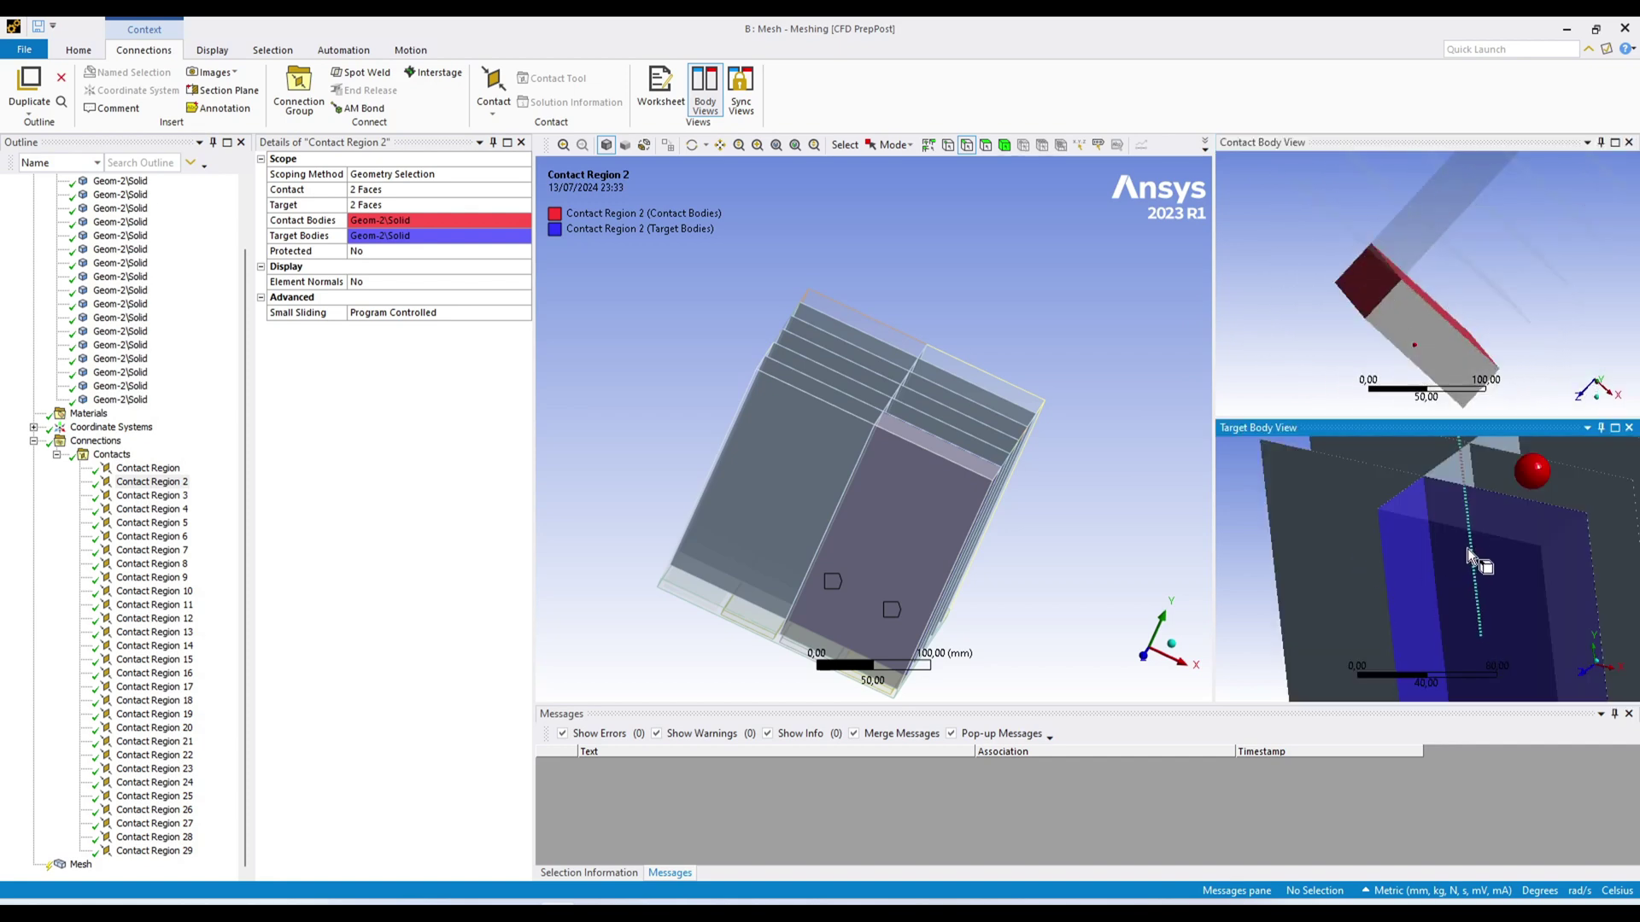
Check Contact Regions 3 and 12, then return to the Contacts overview (29 connections)
left_click(152, 497)
left_click(145, 619)
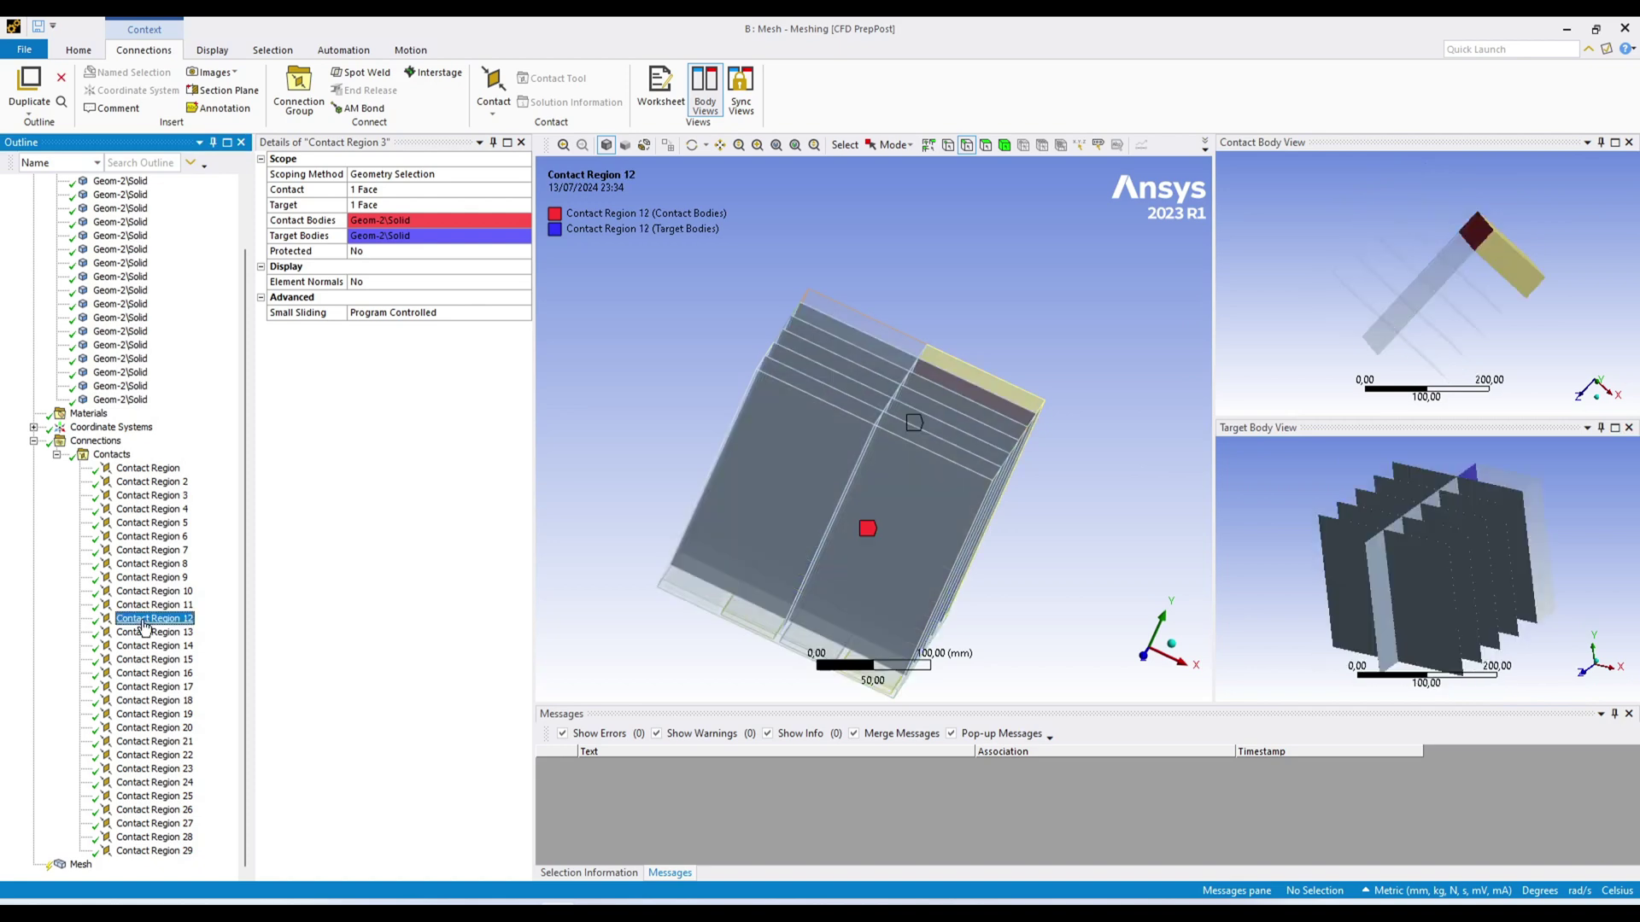
middle_click_drag(1070, 345, 964, 408)
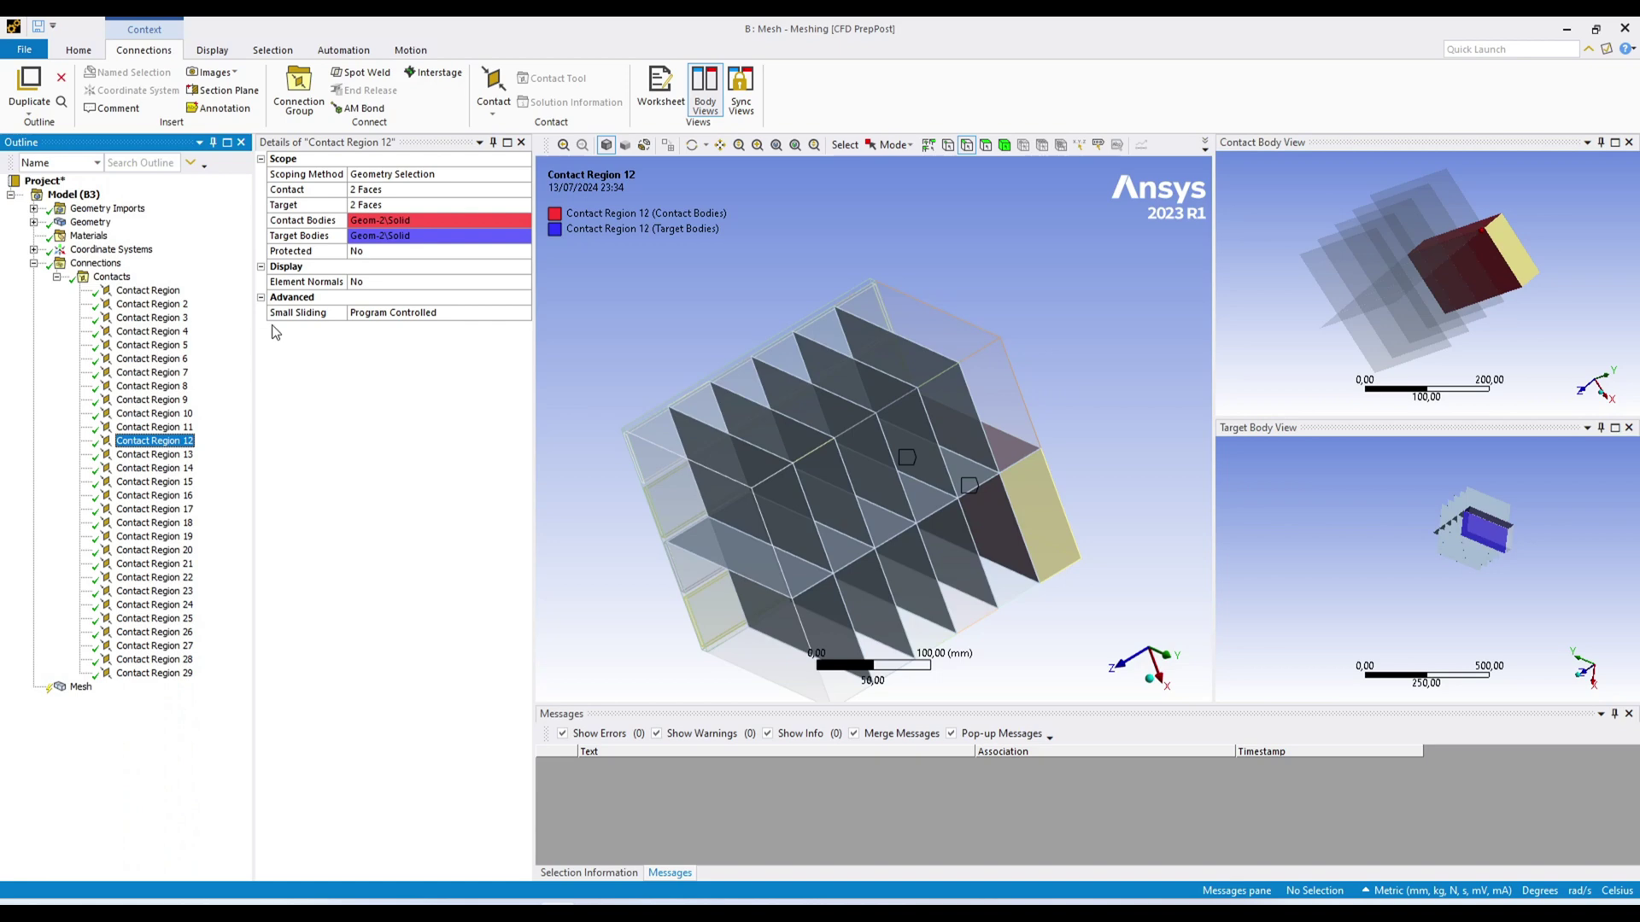
left_click(112, 276)
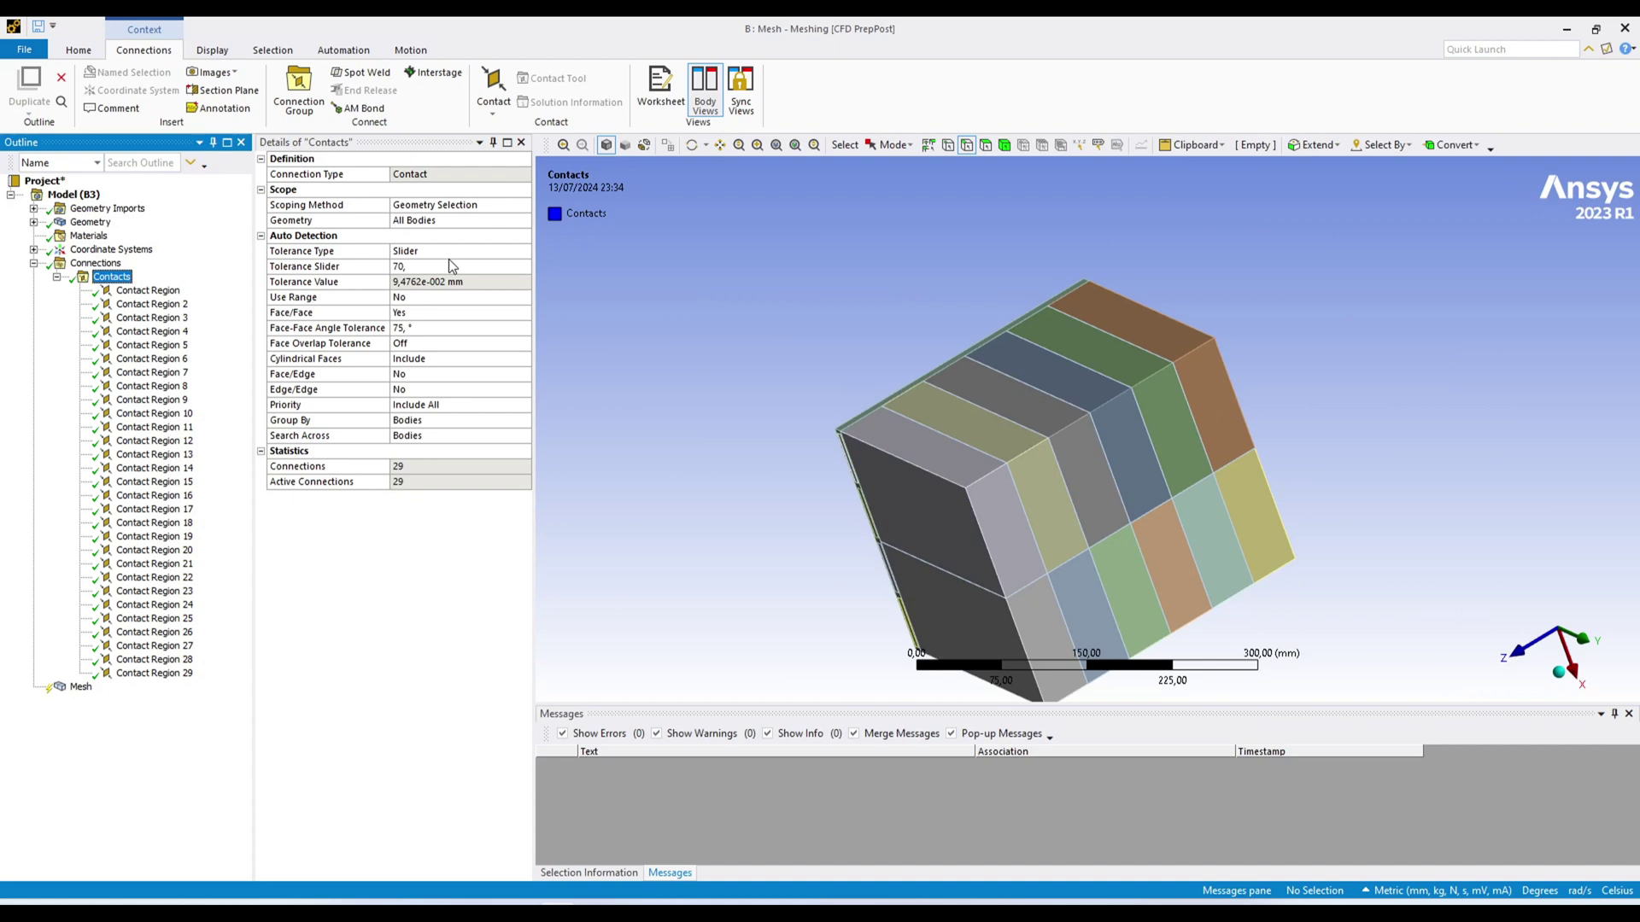
left_click(164, 293)
left_click(171, 673, "shift")
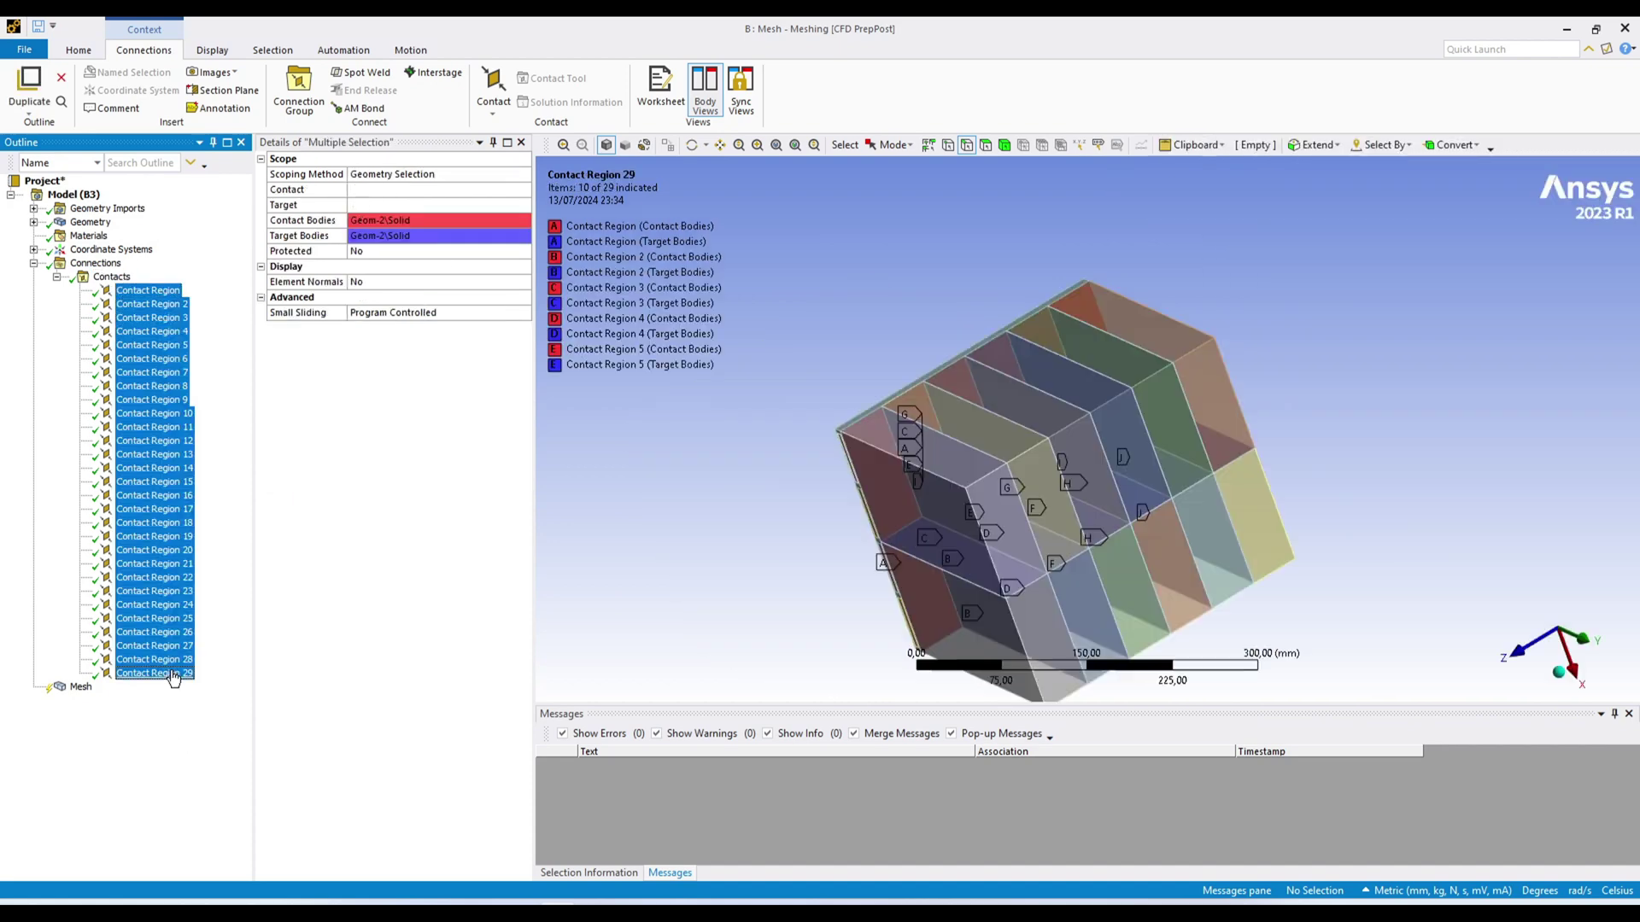
right_click(176, 496)
left_click(337, 757)
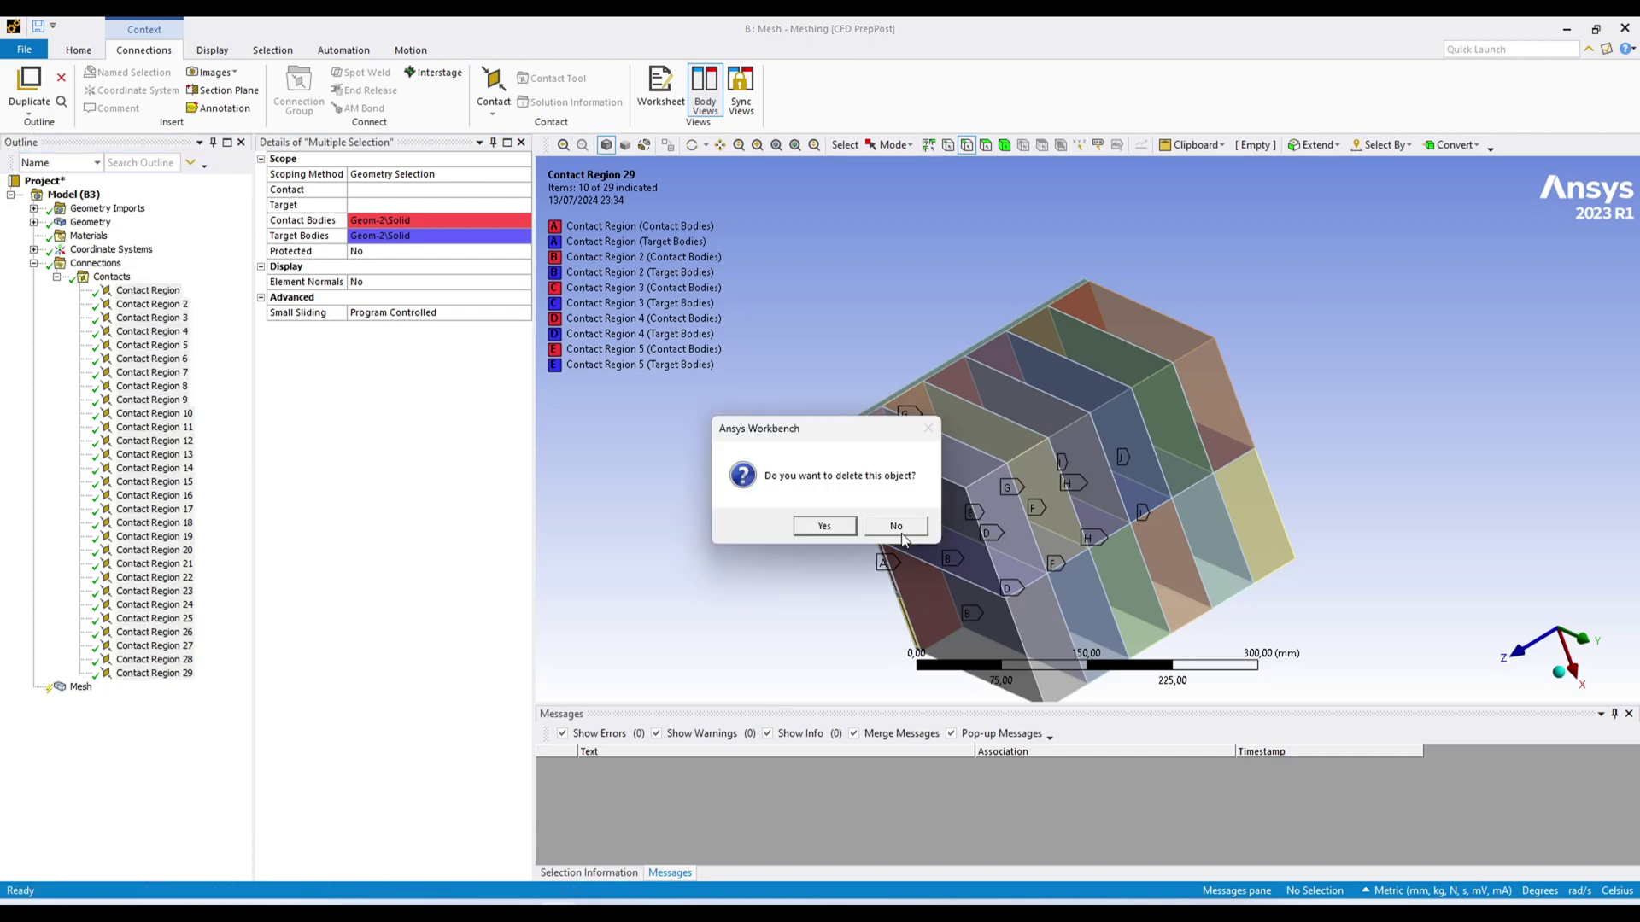
left_click(899, 530)
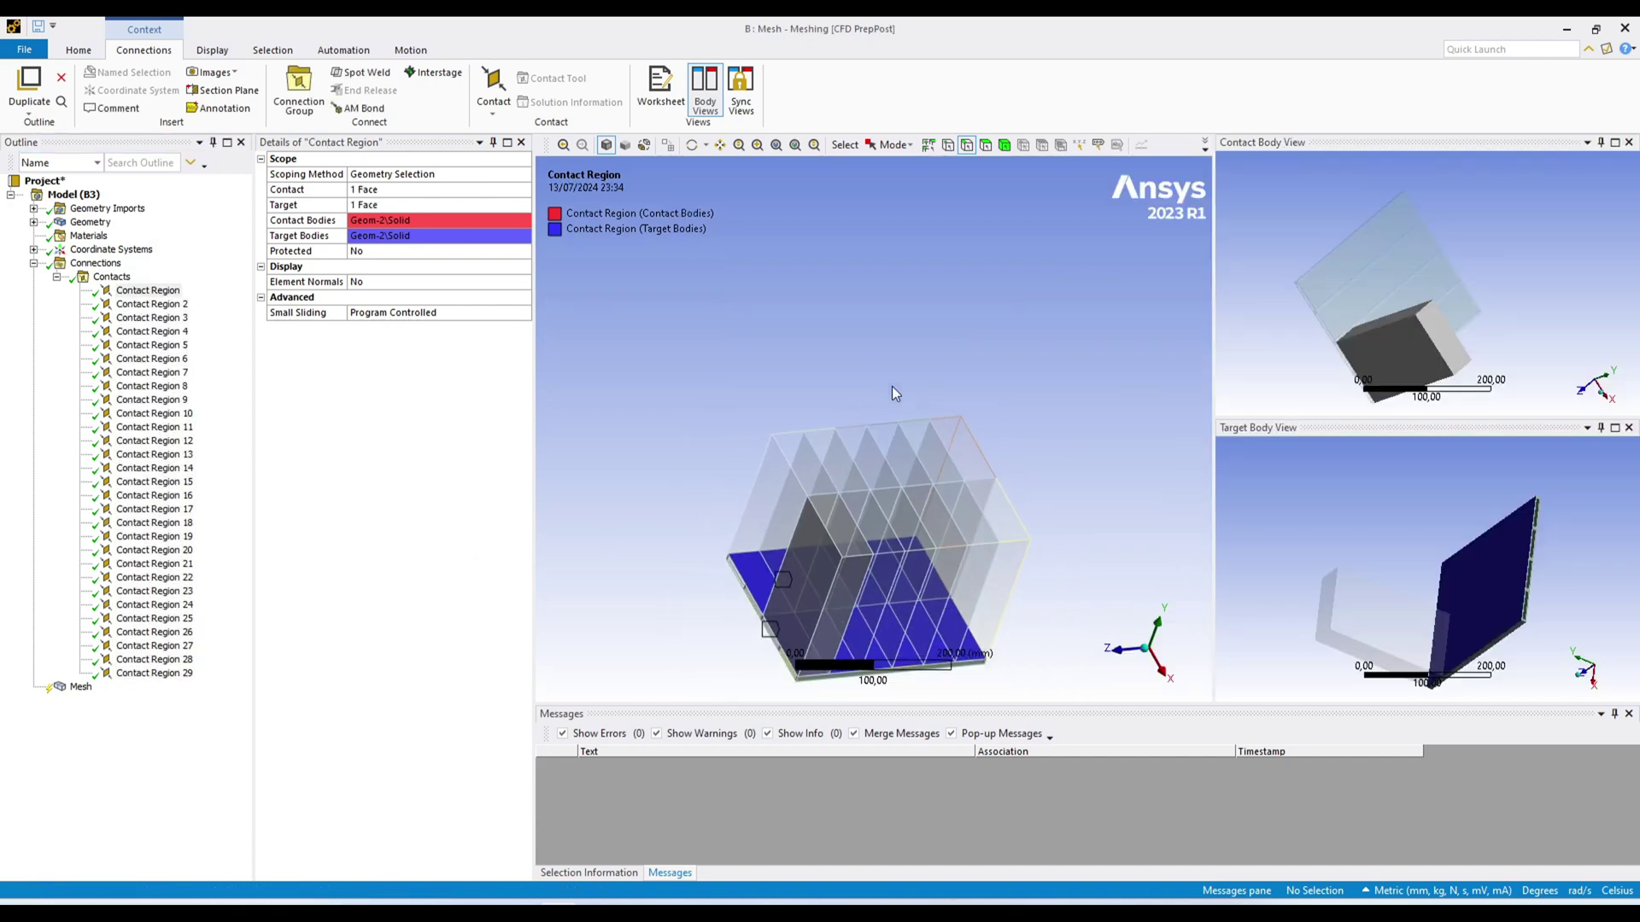
middle_click_drag(895, 487, 803, 551)
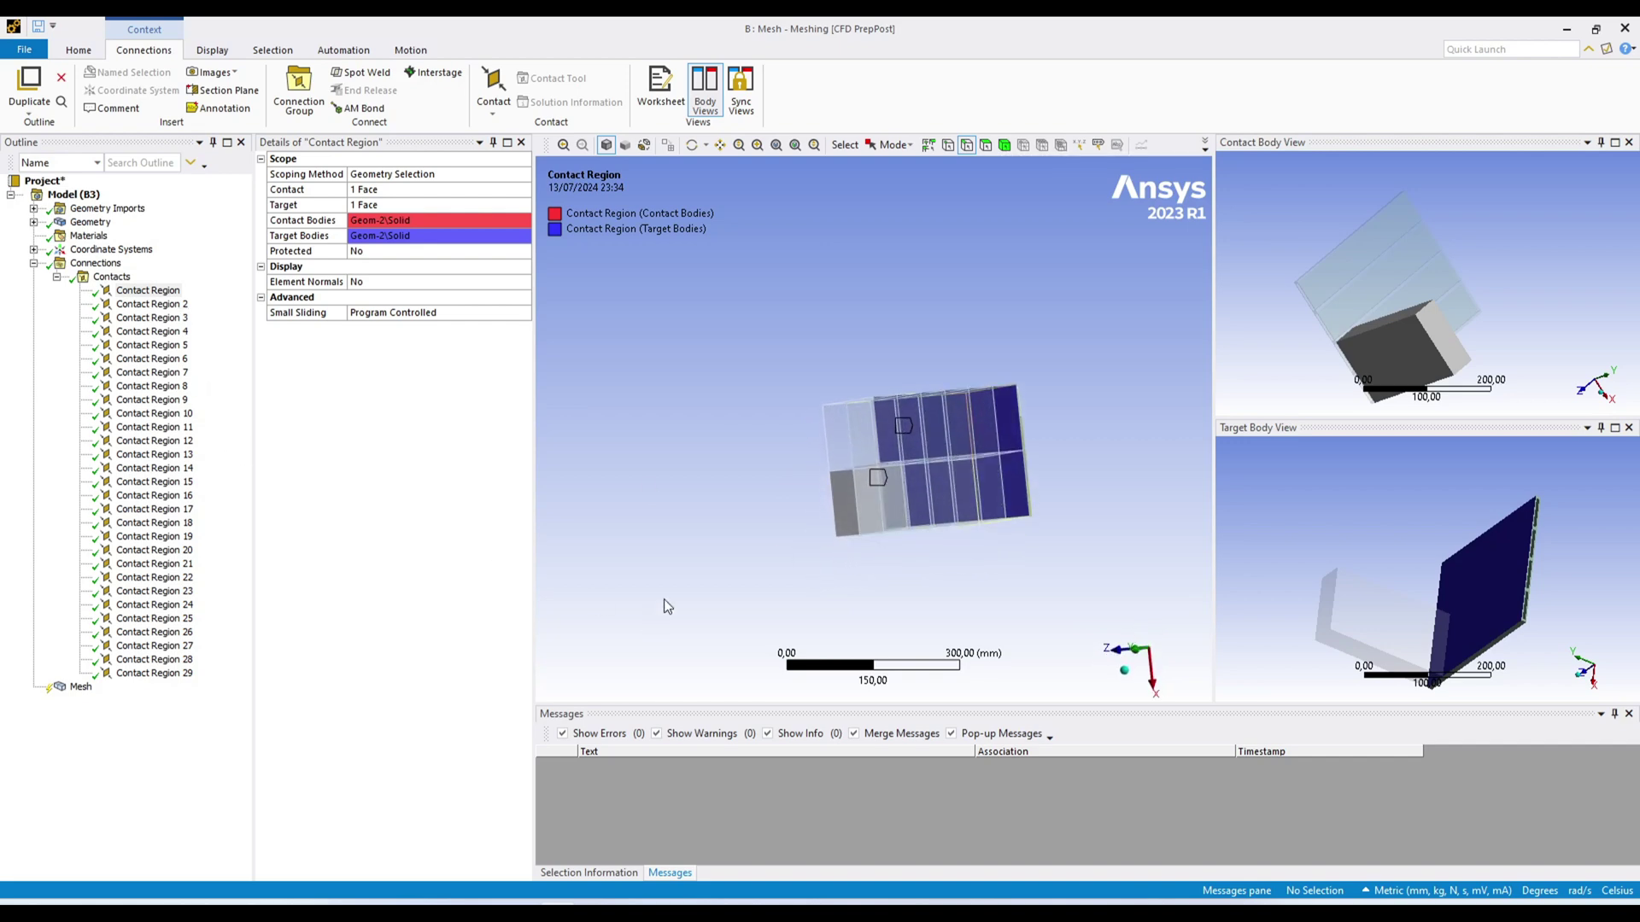
left_click(150, 292)
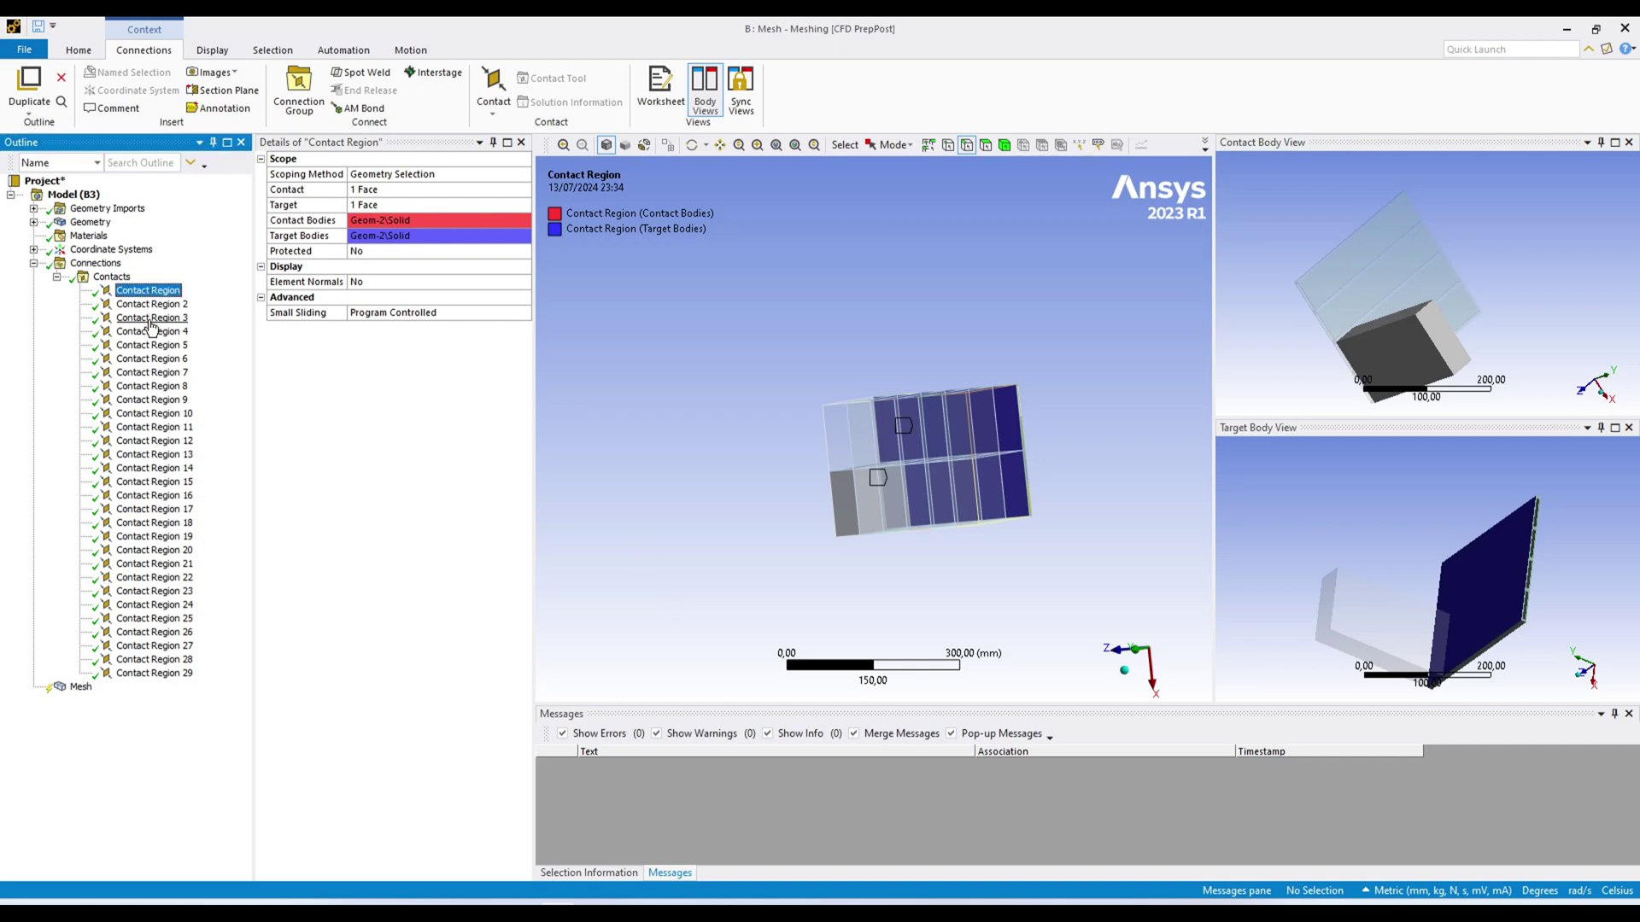
left_click(112, 277)
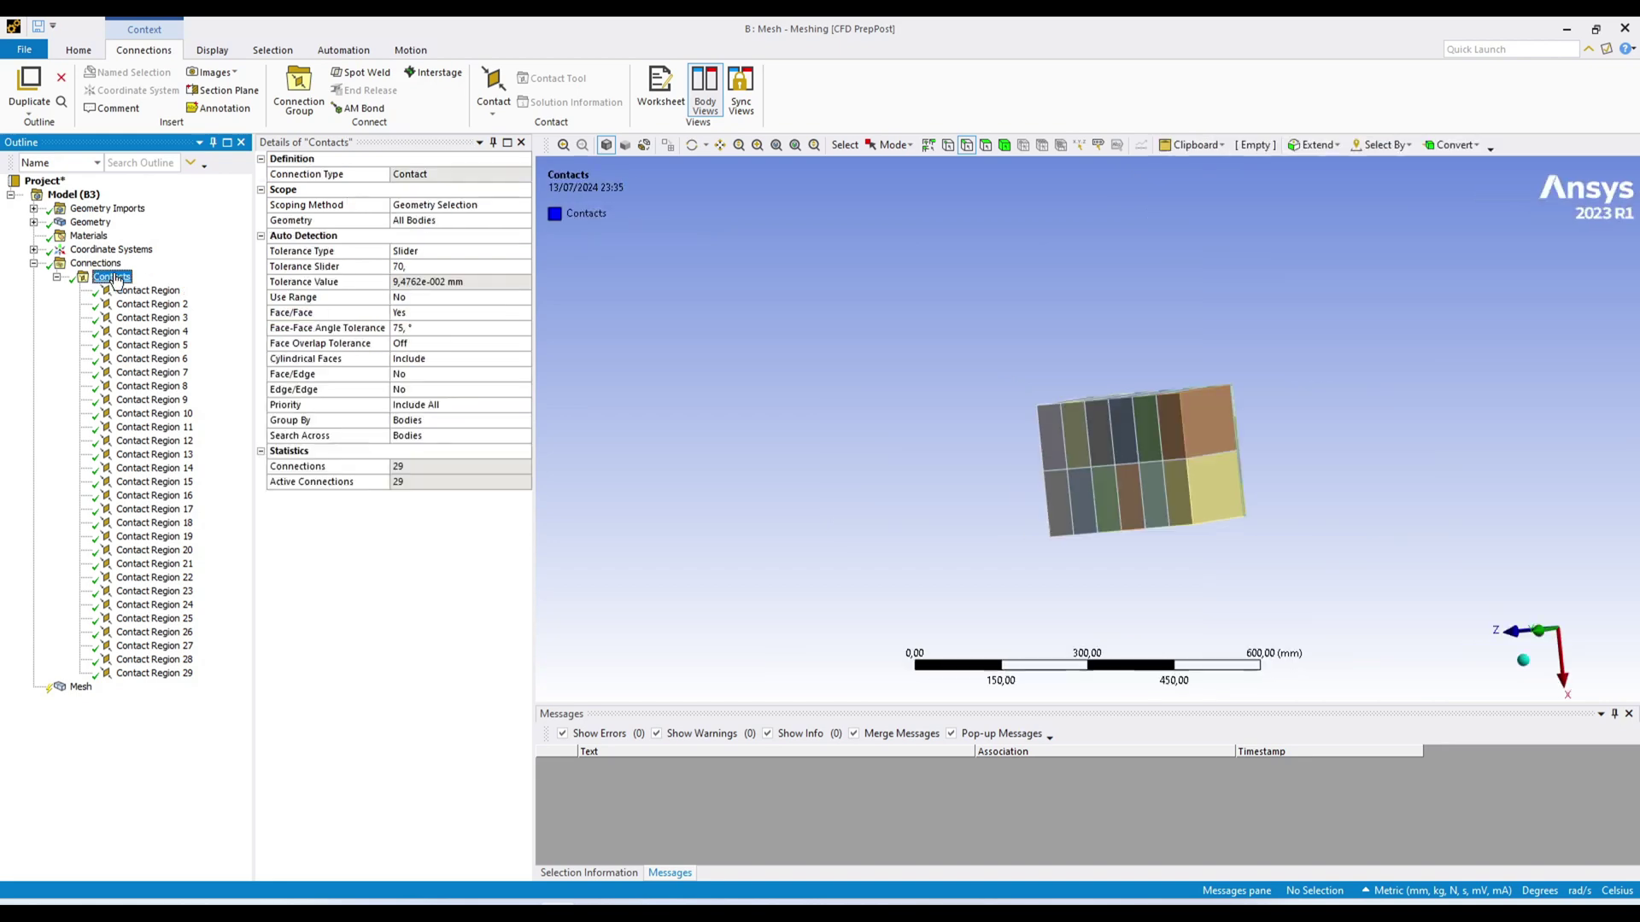
left_click(154, 673)
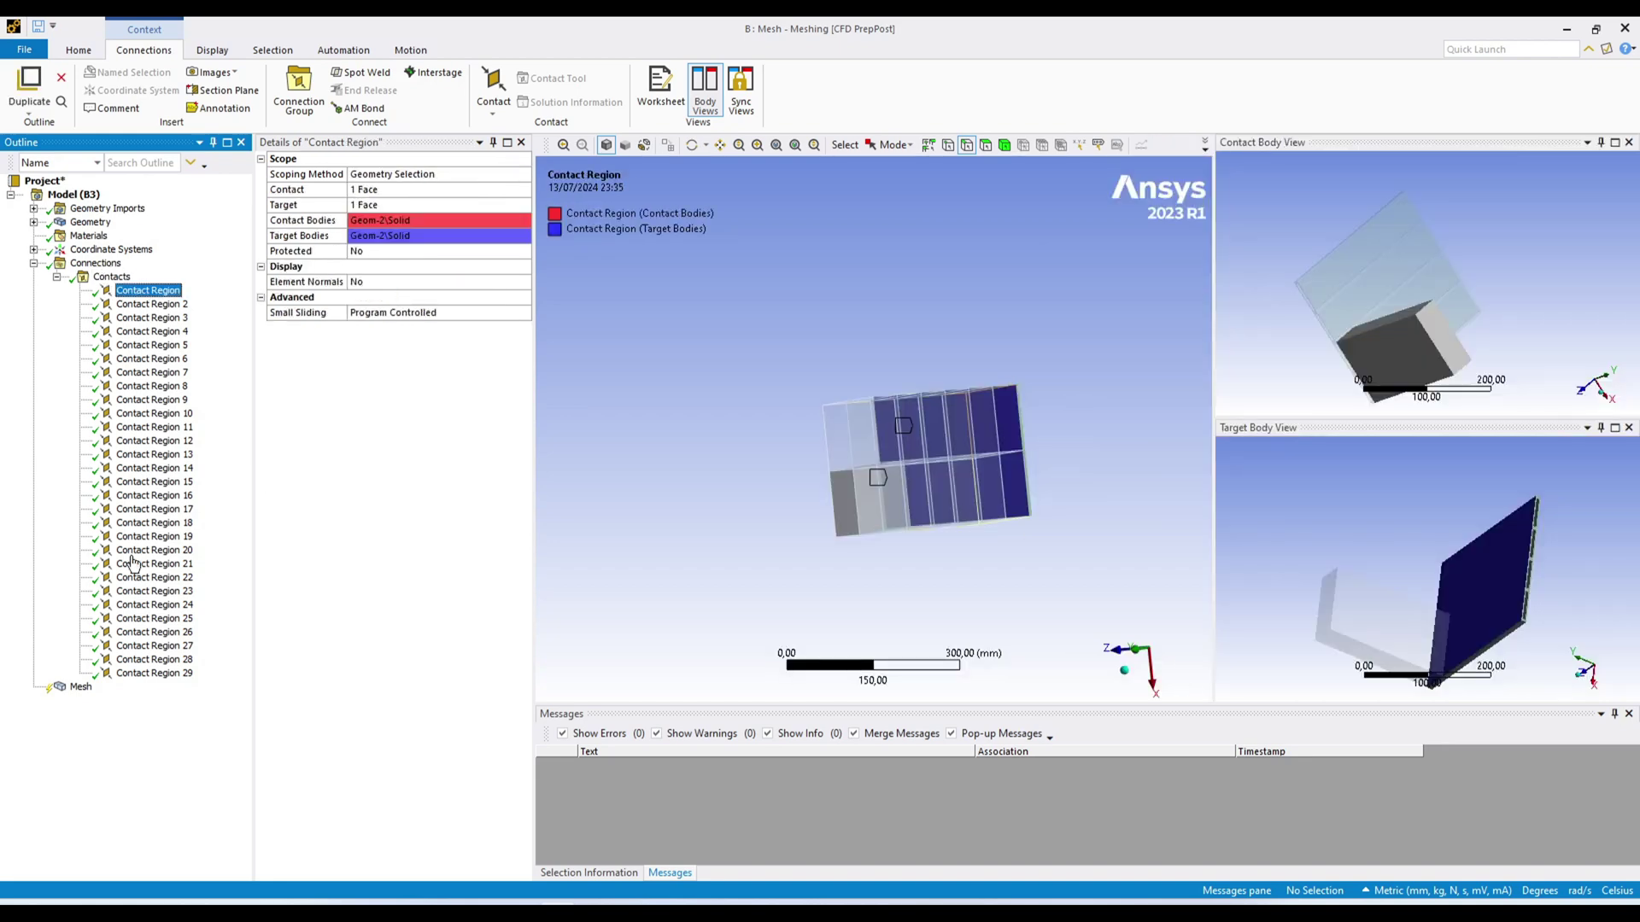
left_click(149, 291)
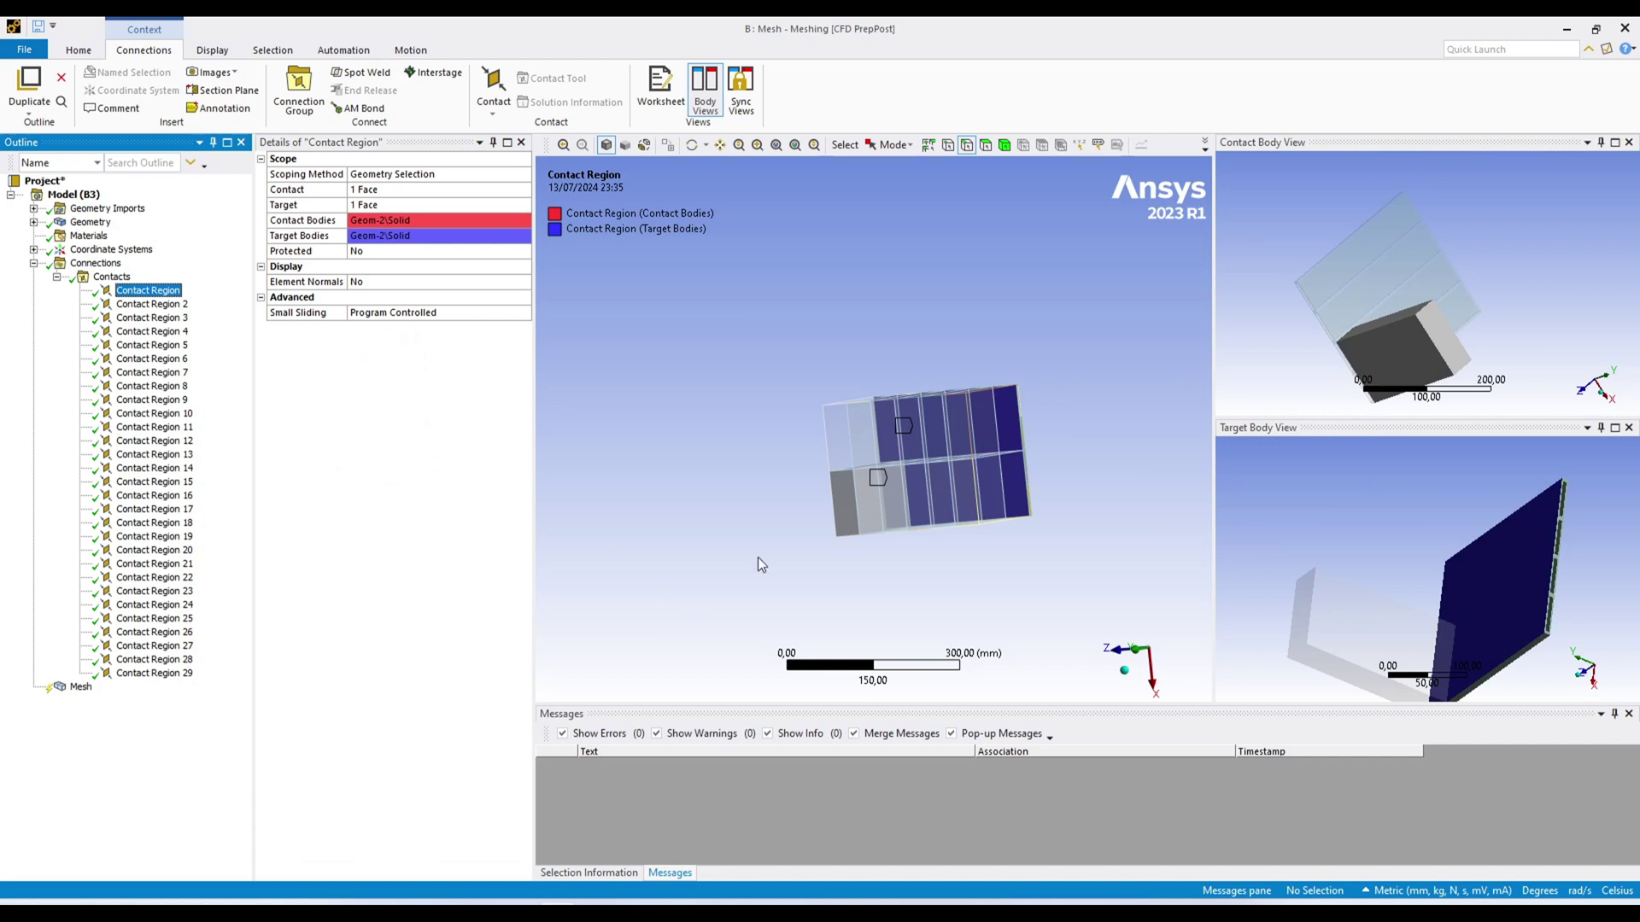
key("Down")
key("Down")
key("Down")
key("Down")
key("Down")
key("Down")
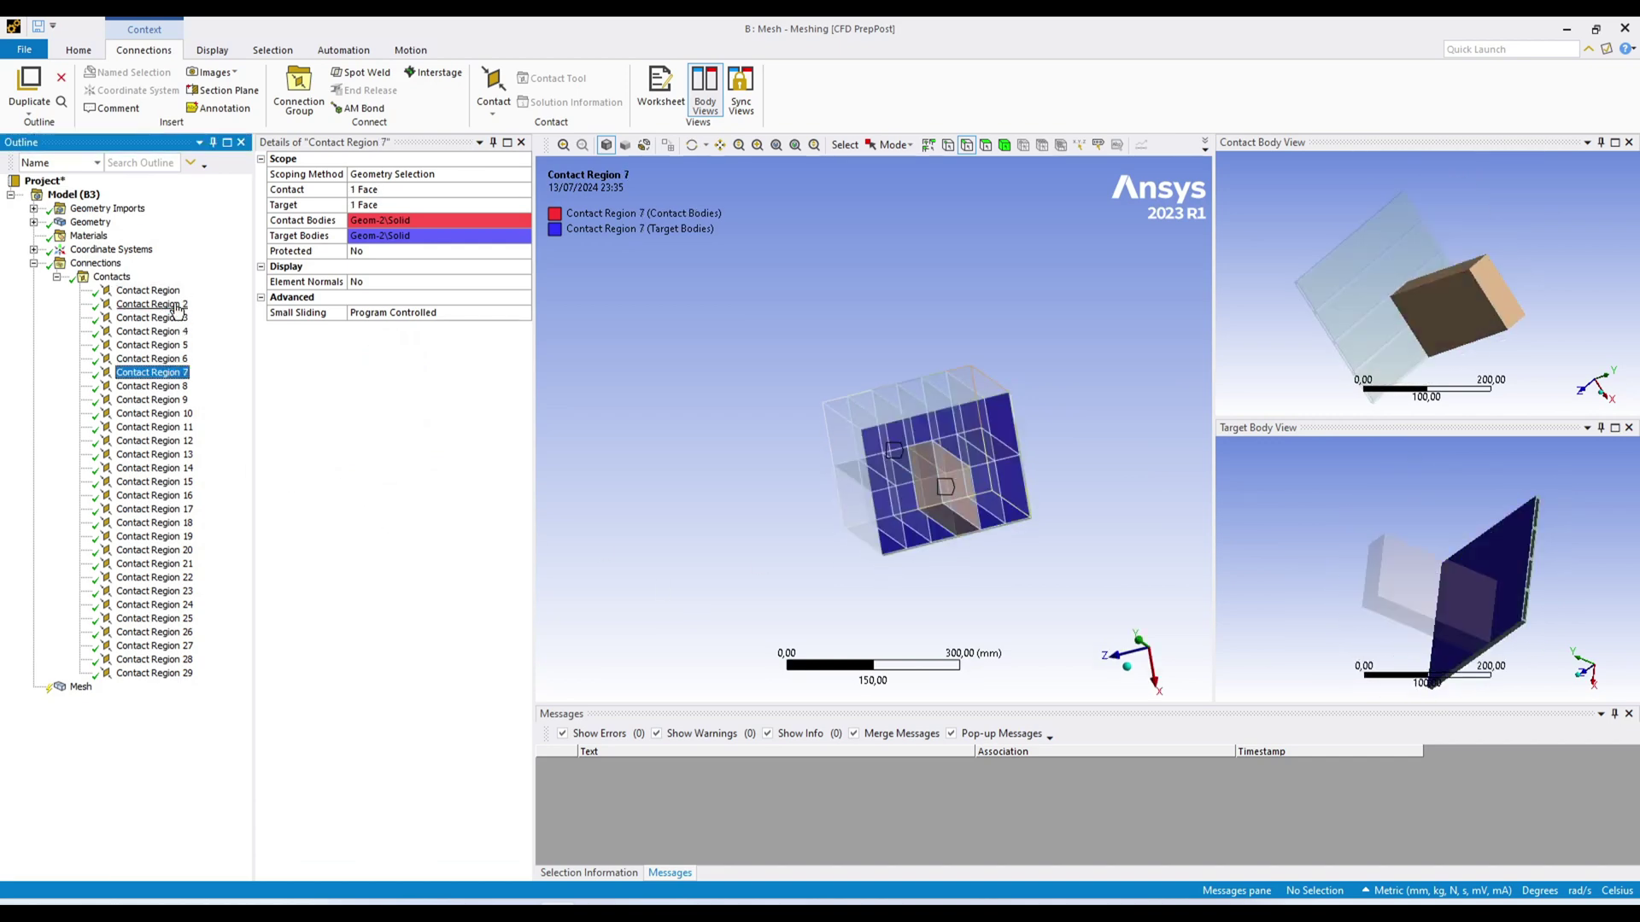
key("Up")
key("Up")
key("Up")
key("Up")
key("Up")
key("Up")
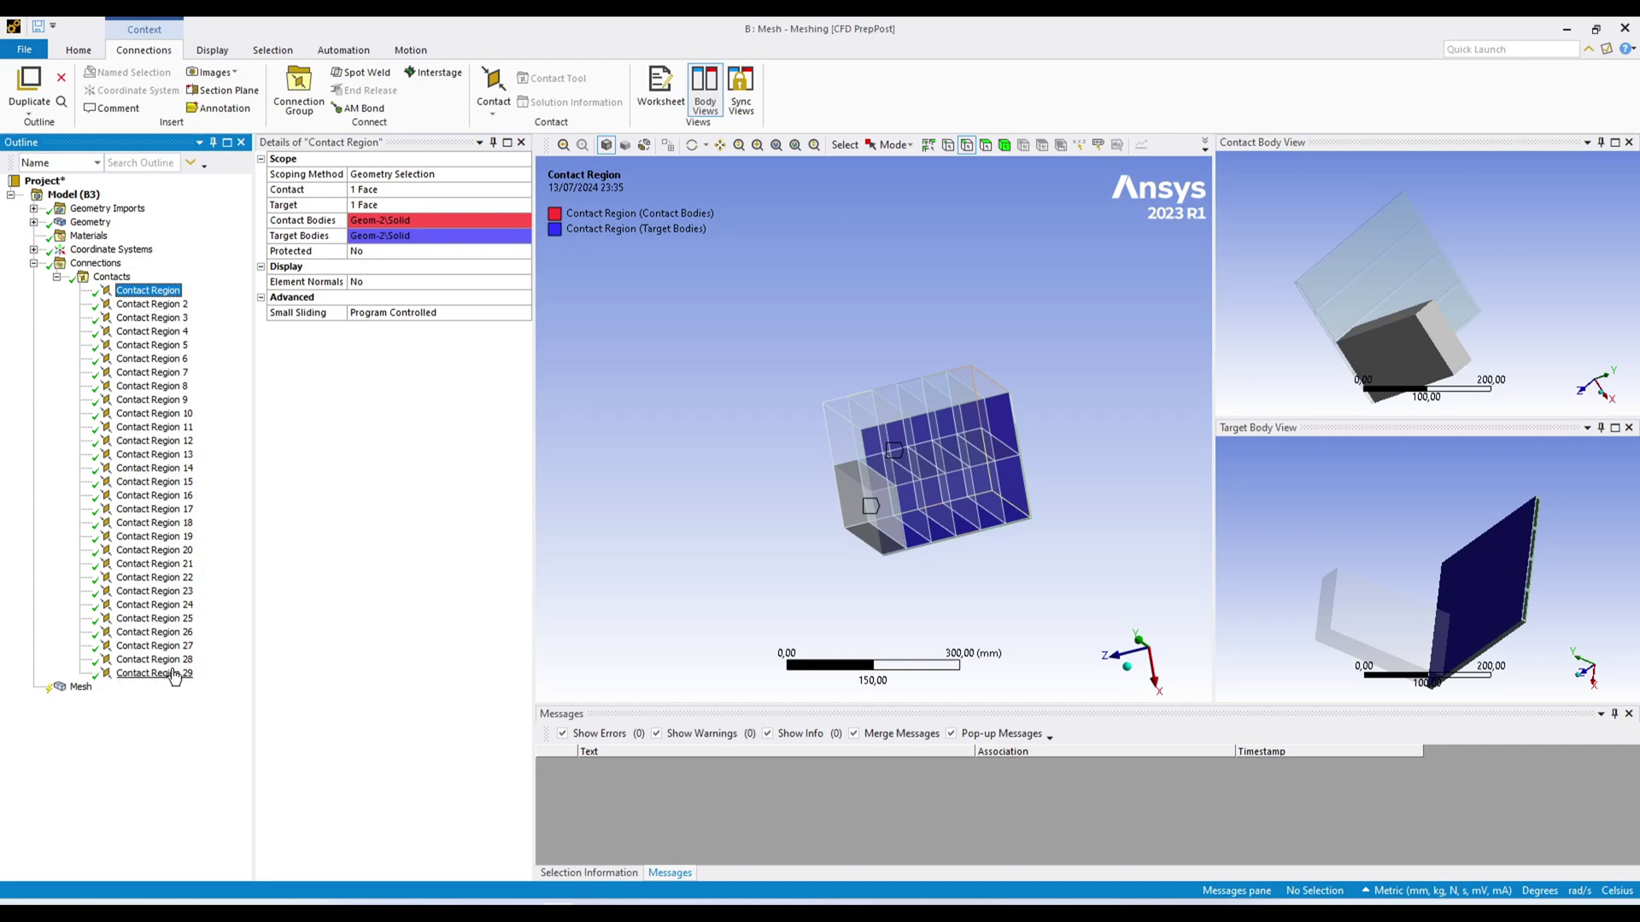
left_click(175, 674, "shift")
Delete the 29 selected contact regions and confirm with Yes
right_click(161, 675)
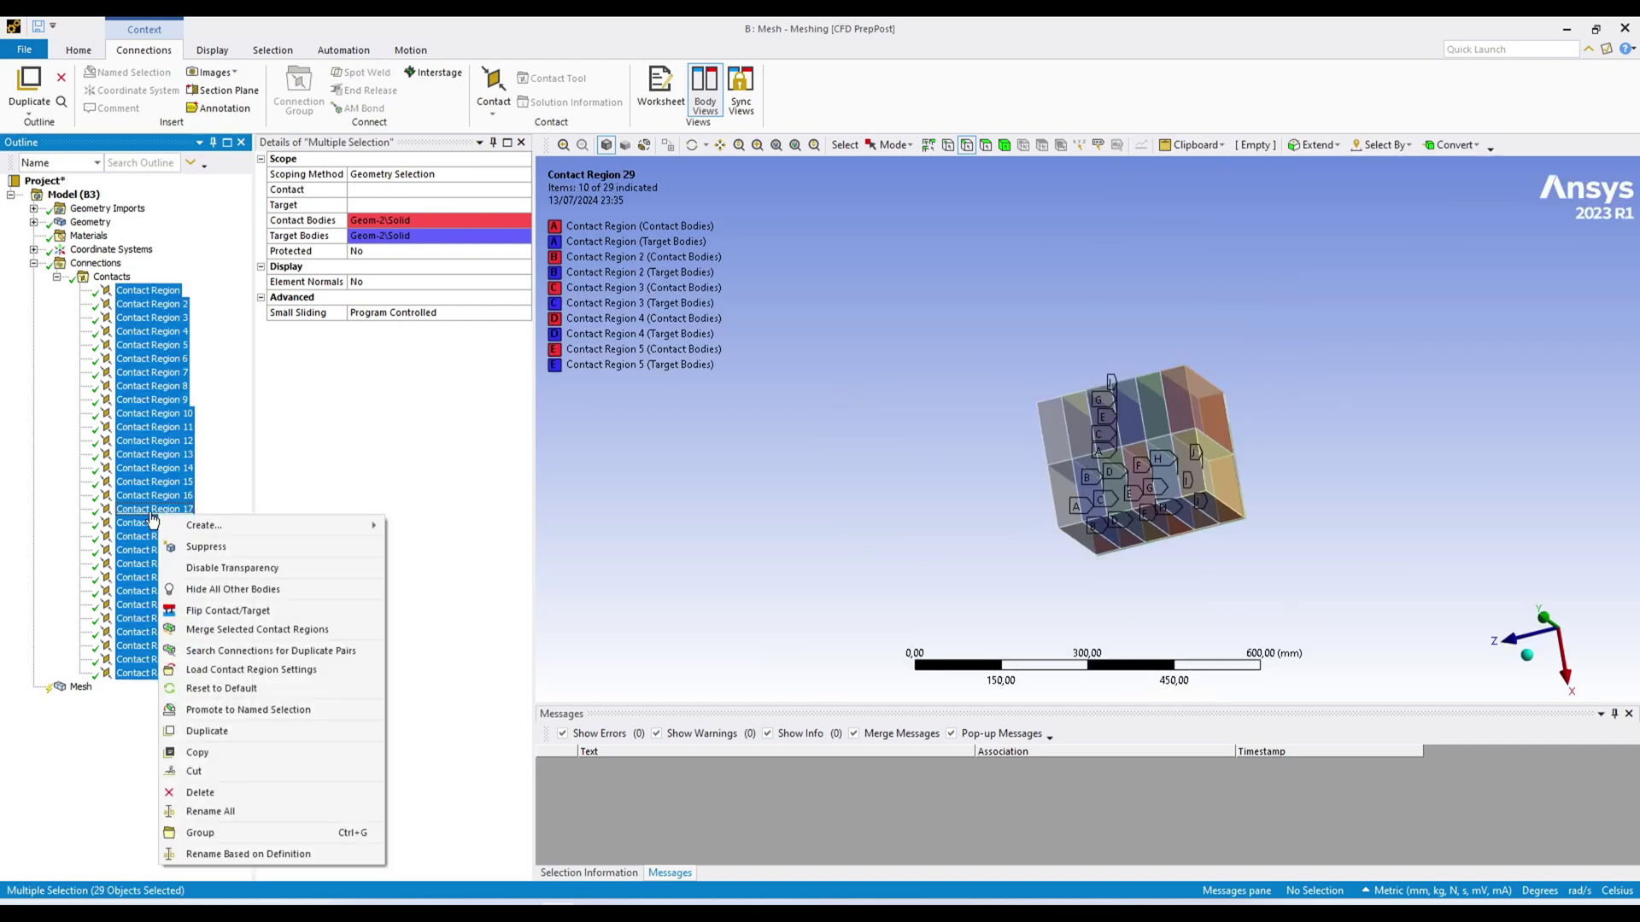
left_click(297, 794)
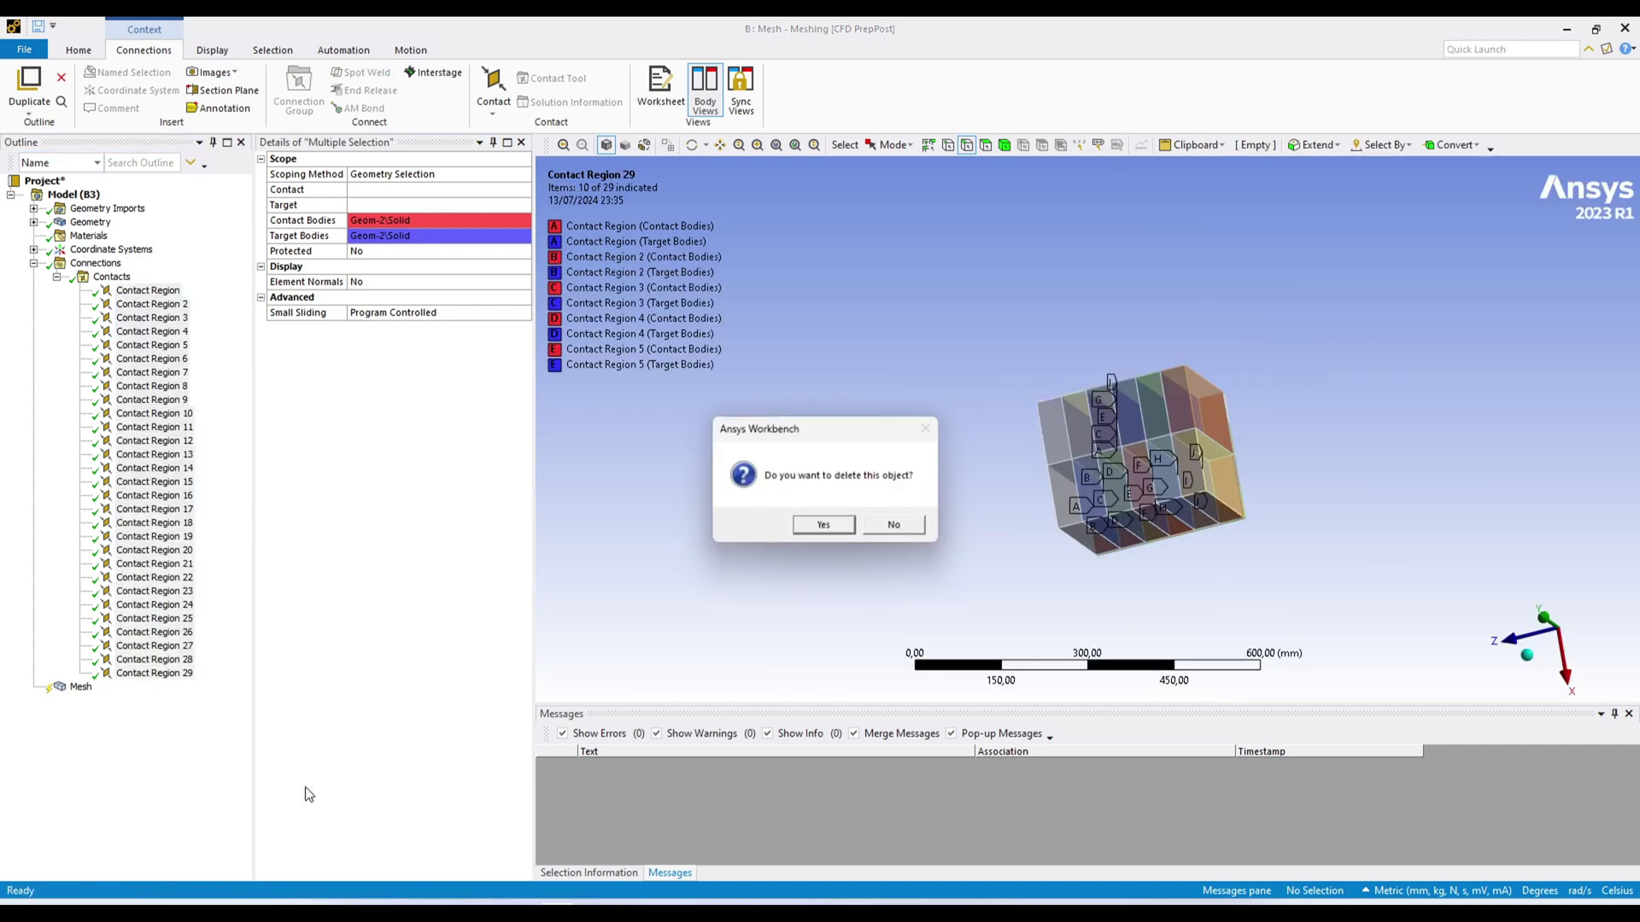
left_click(813, 526)
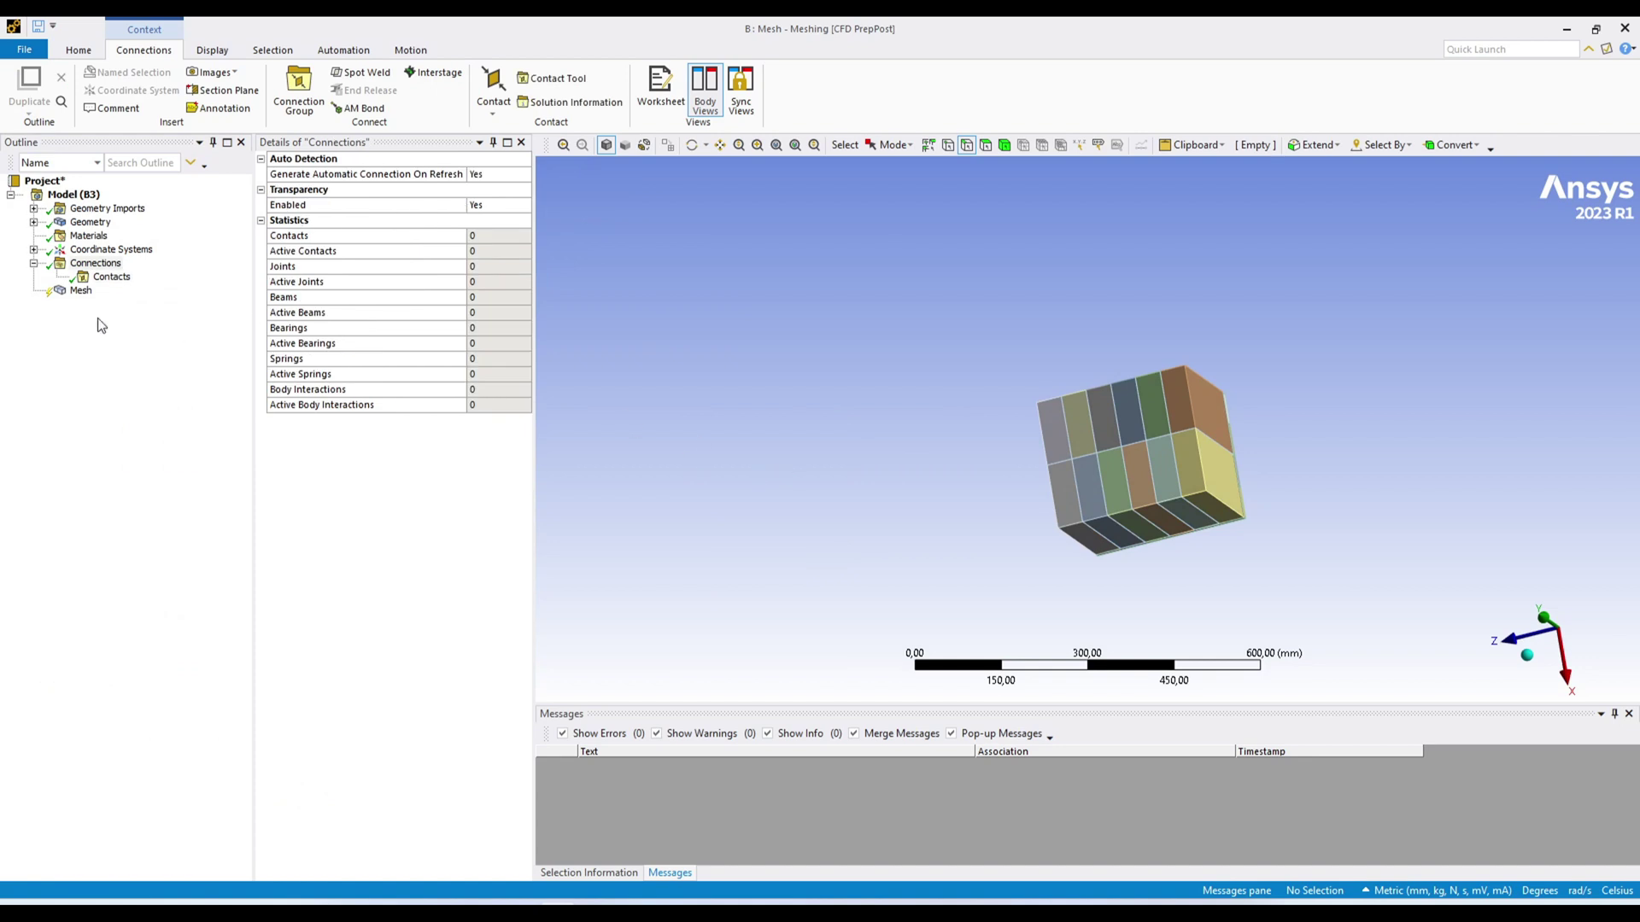
Insert a new Connection Group under Connections
right_click(108, 285)
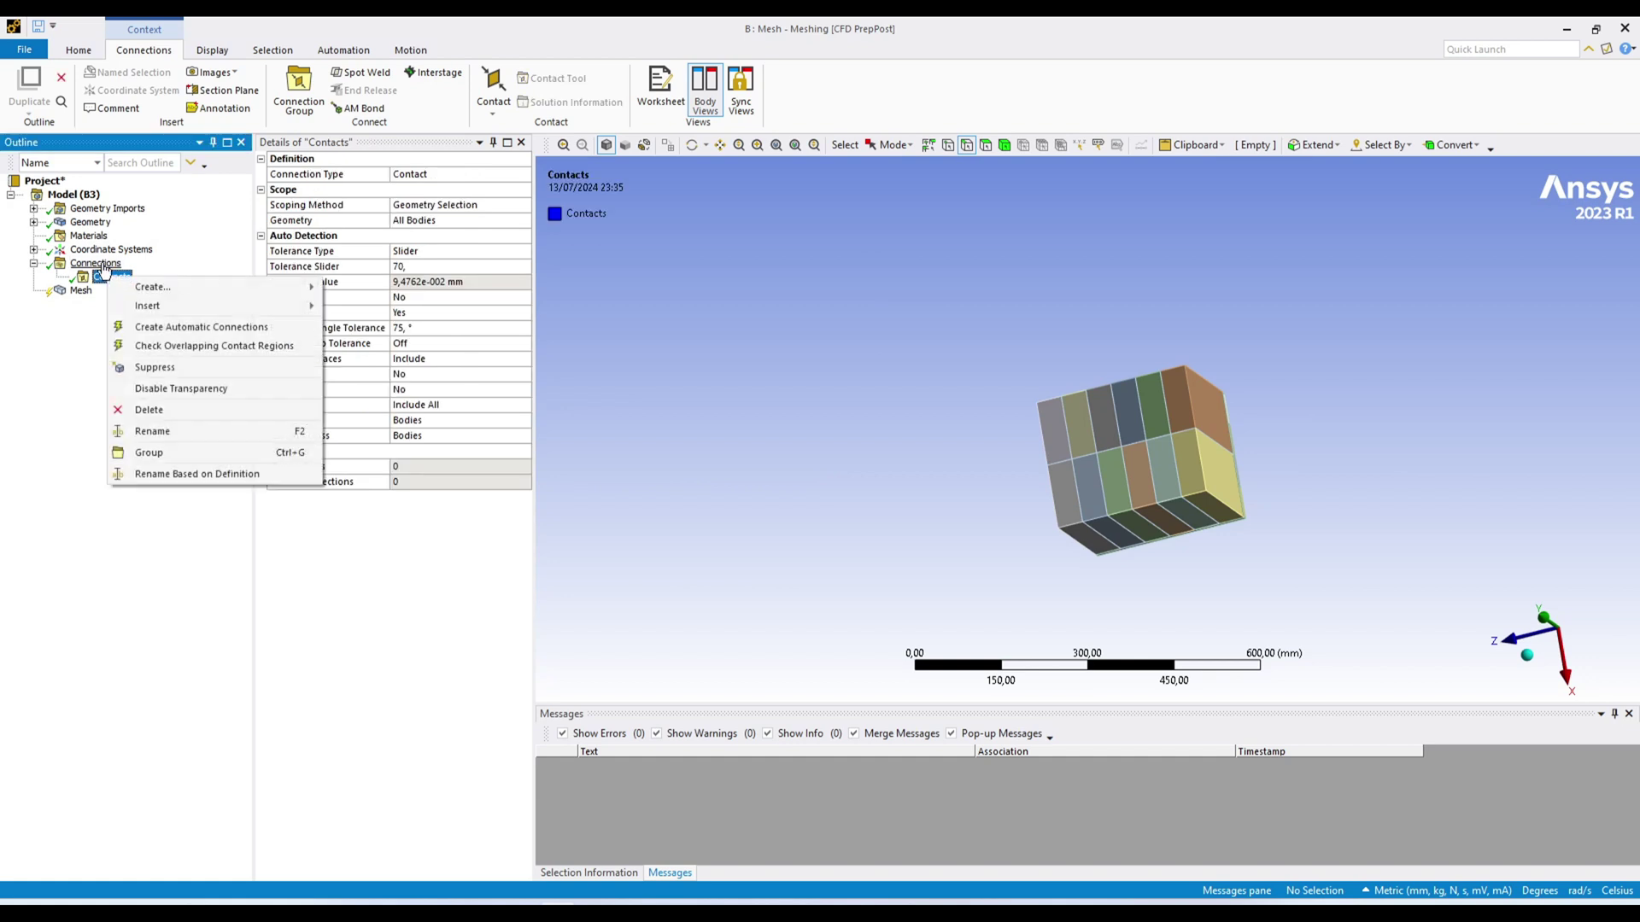
right_click(98, 263)
mouse_move(199, 279)
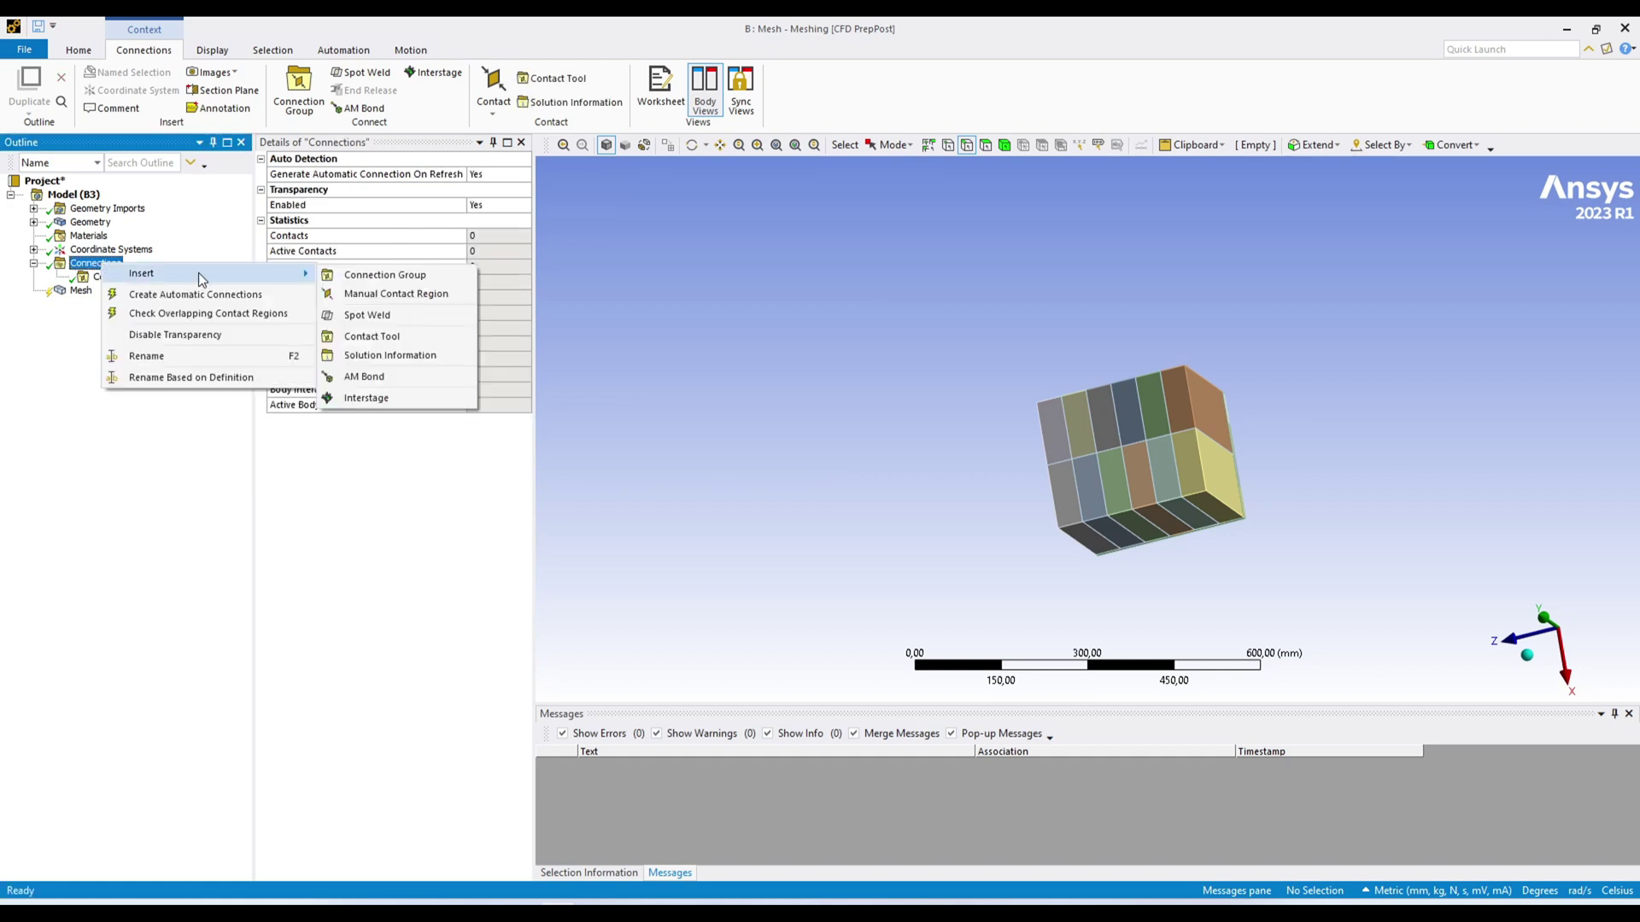
left_click(385, 275)
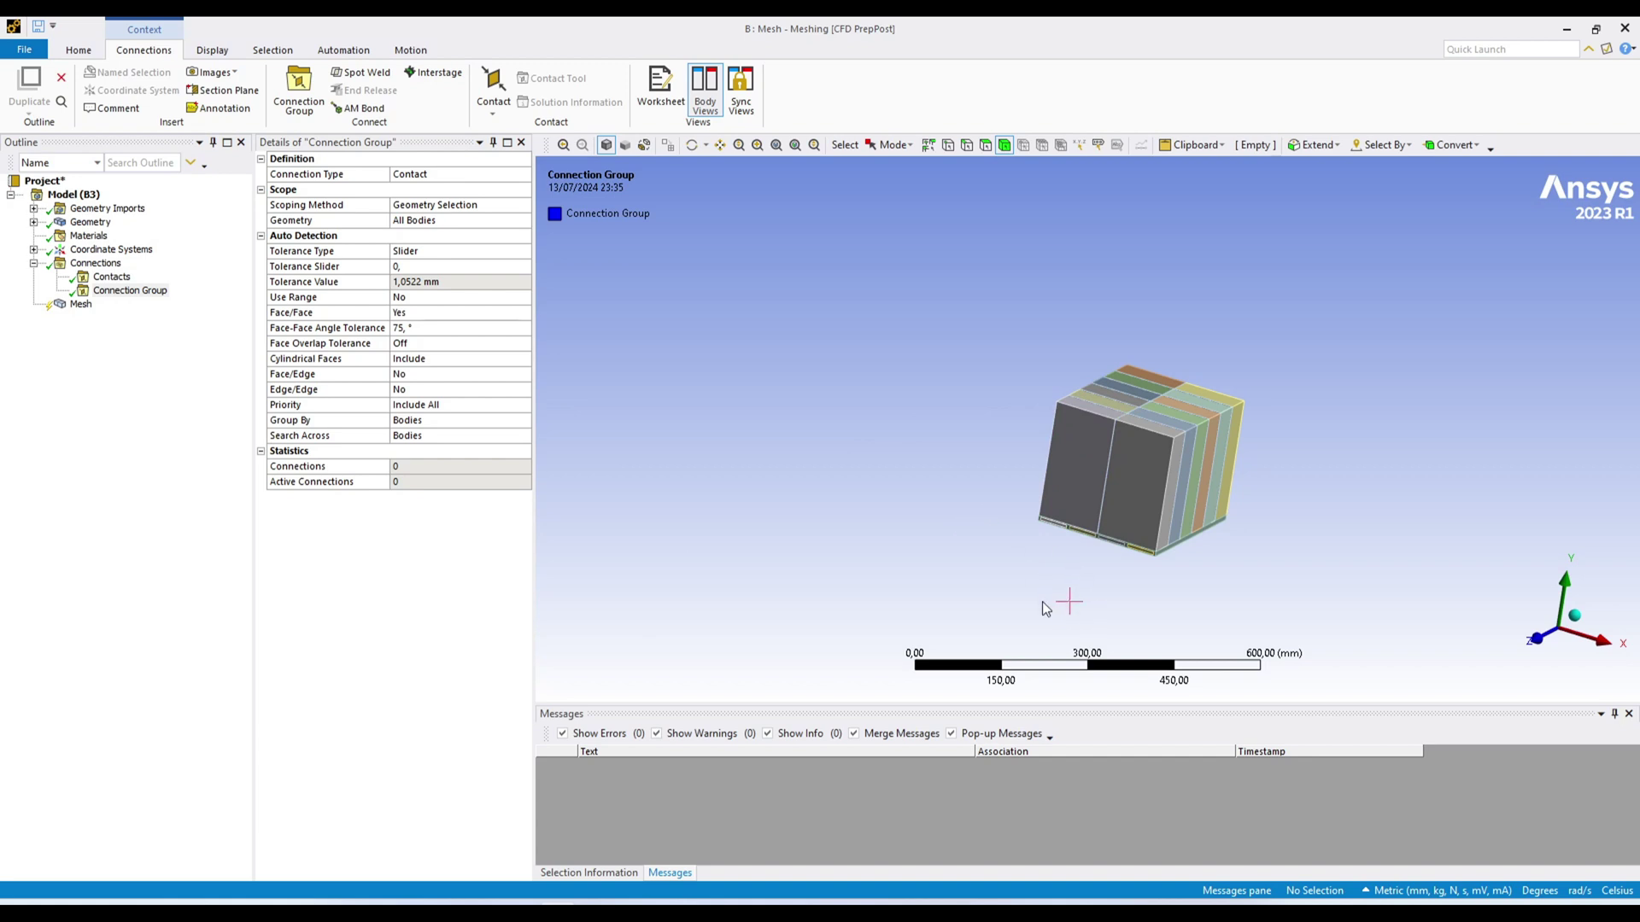
Scope the group's geometry to all 13 bodies: Ctrl+A plus the thin strip body
key("ctrl+a")
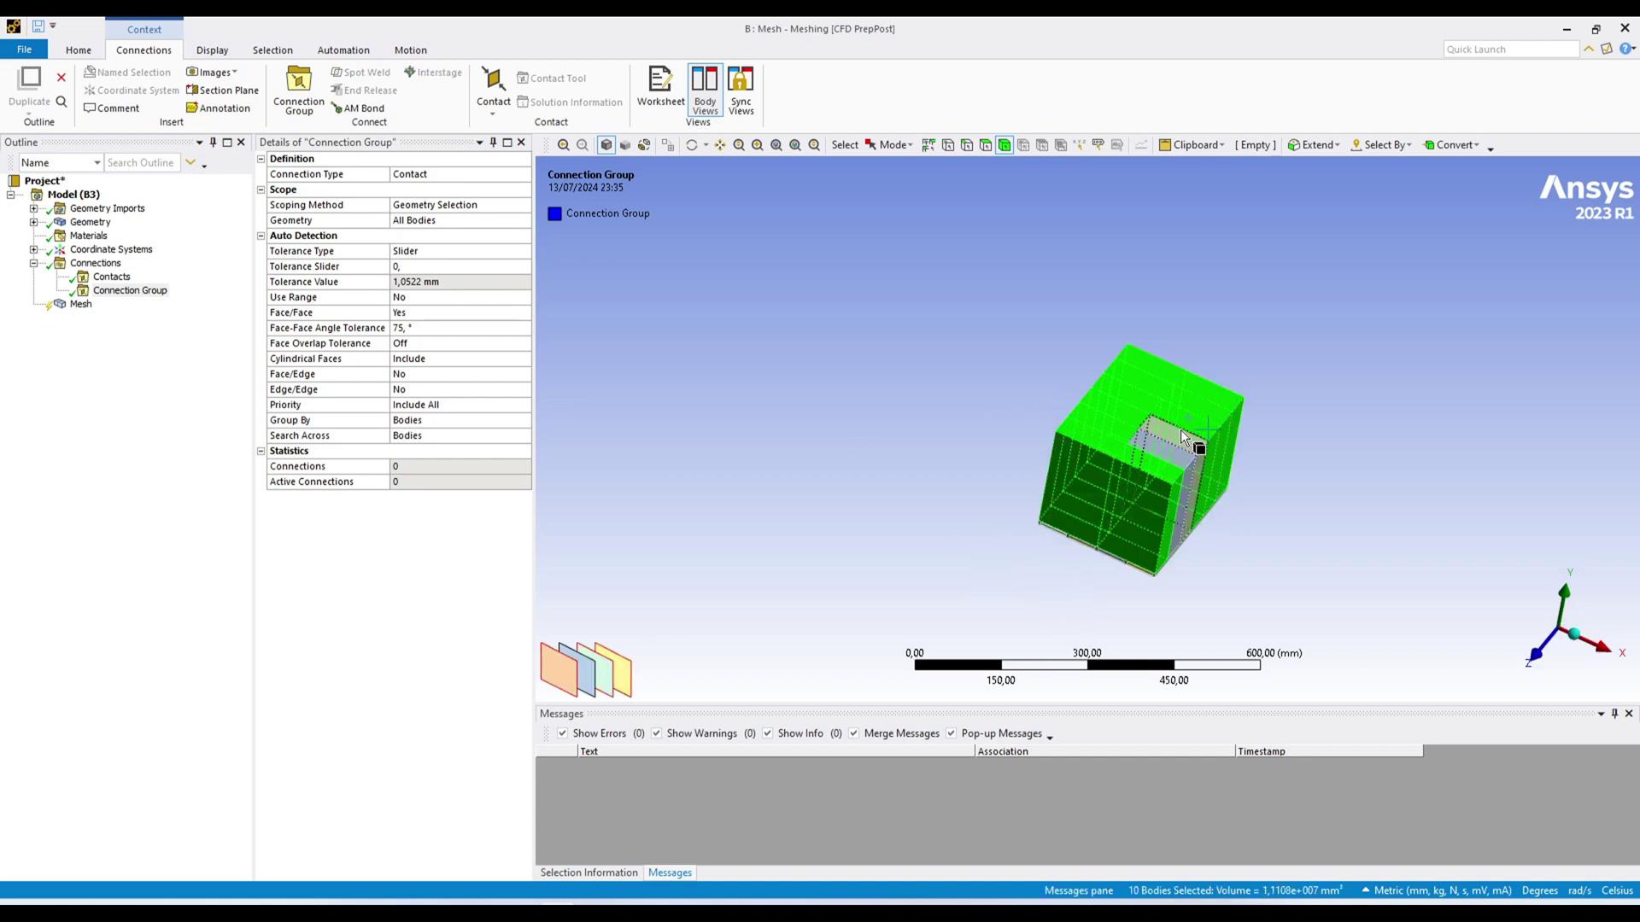
scroll(1091, 458, "up", 10)
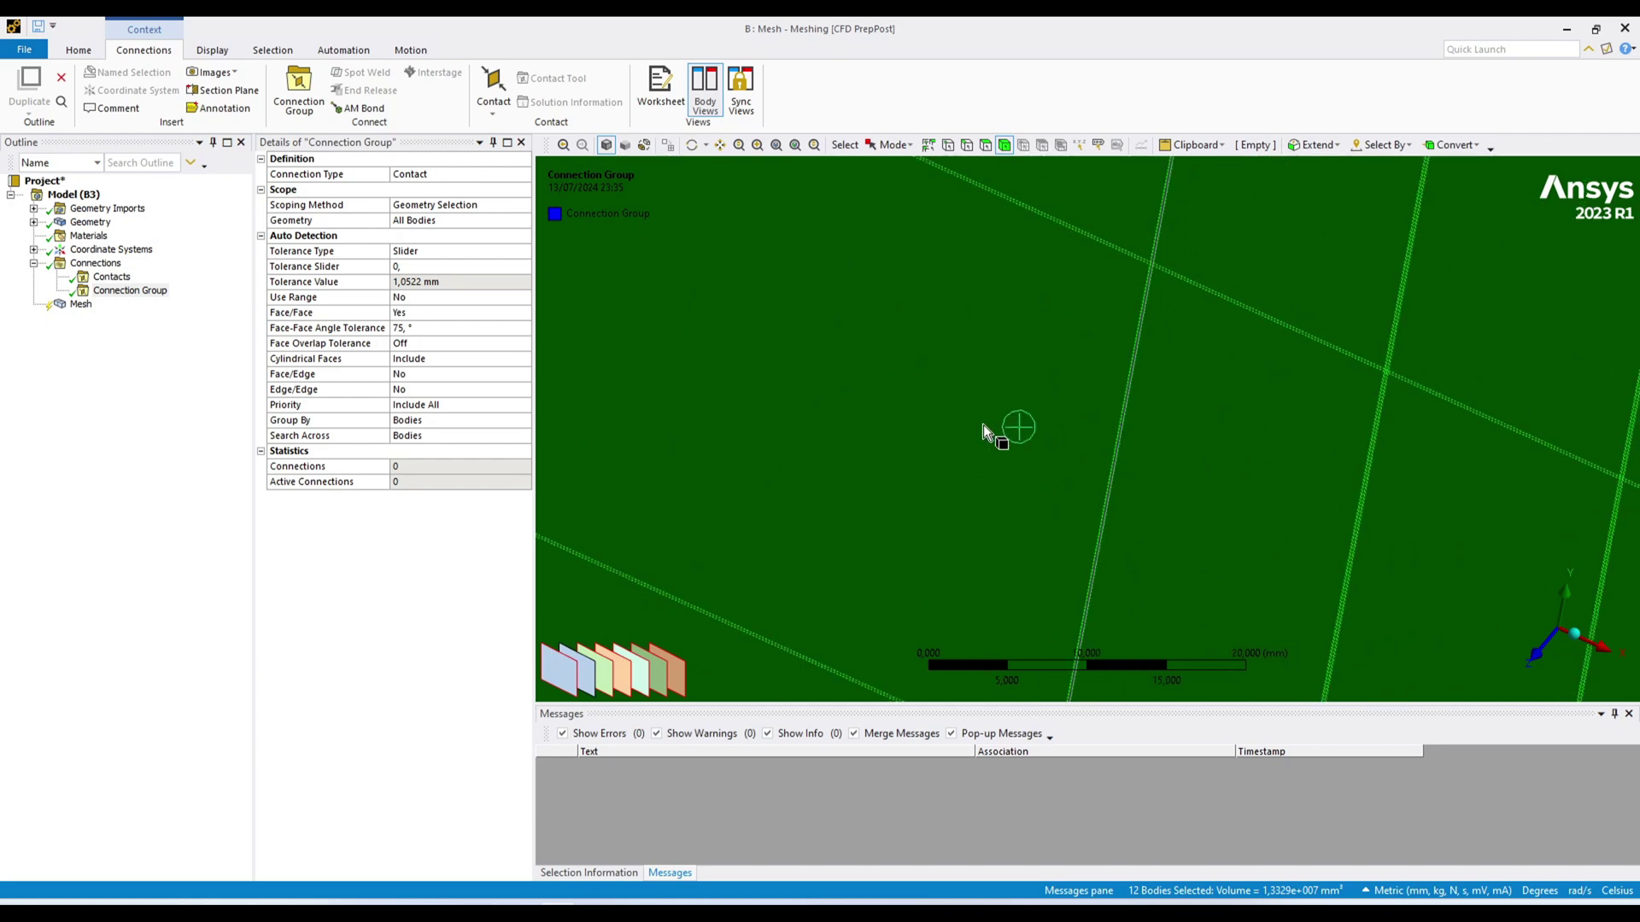
scroll(1136, 529, "up", 5)
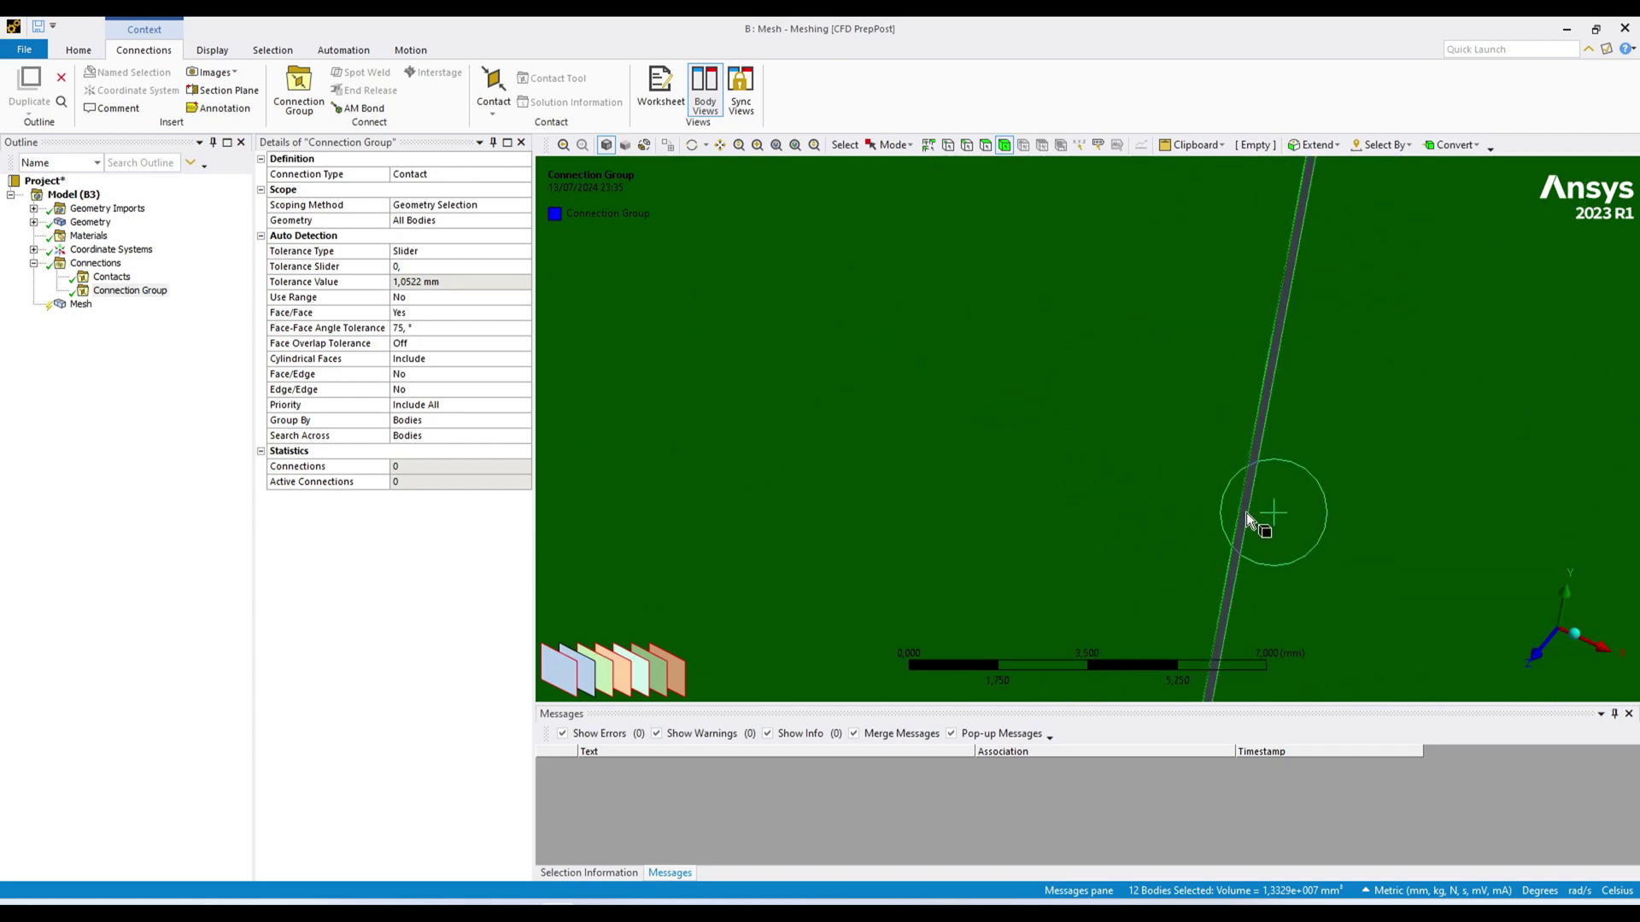
left_click(1247, 513, "ctrl")
left_click(420, 221)
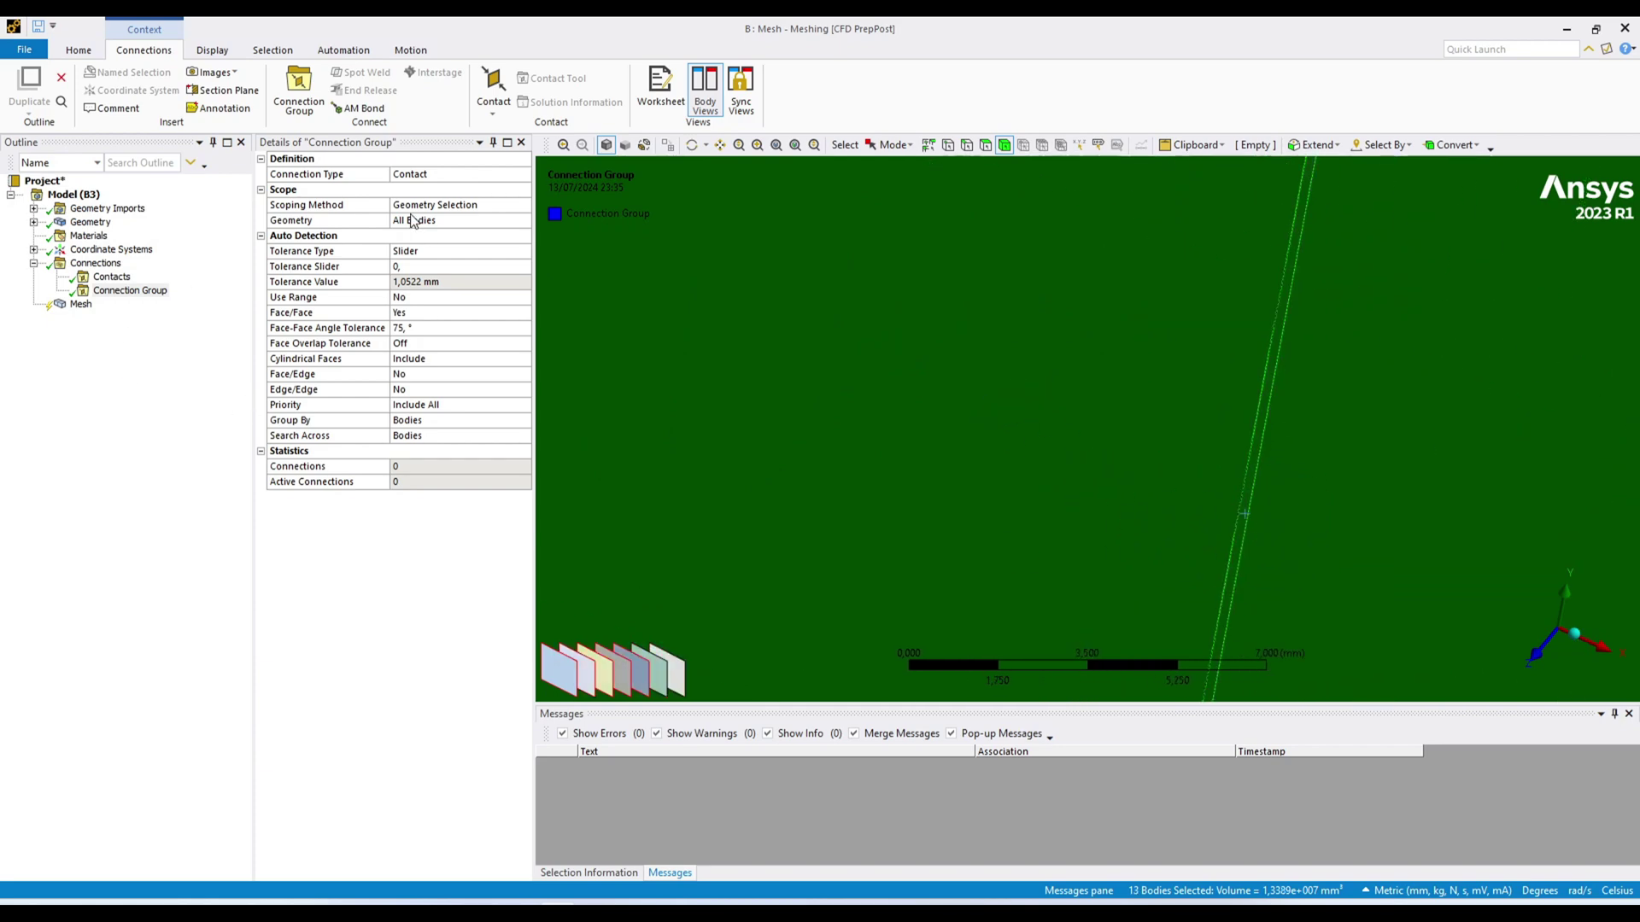
left_click(408, 221)
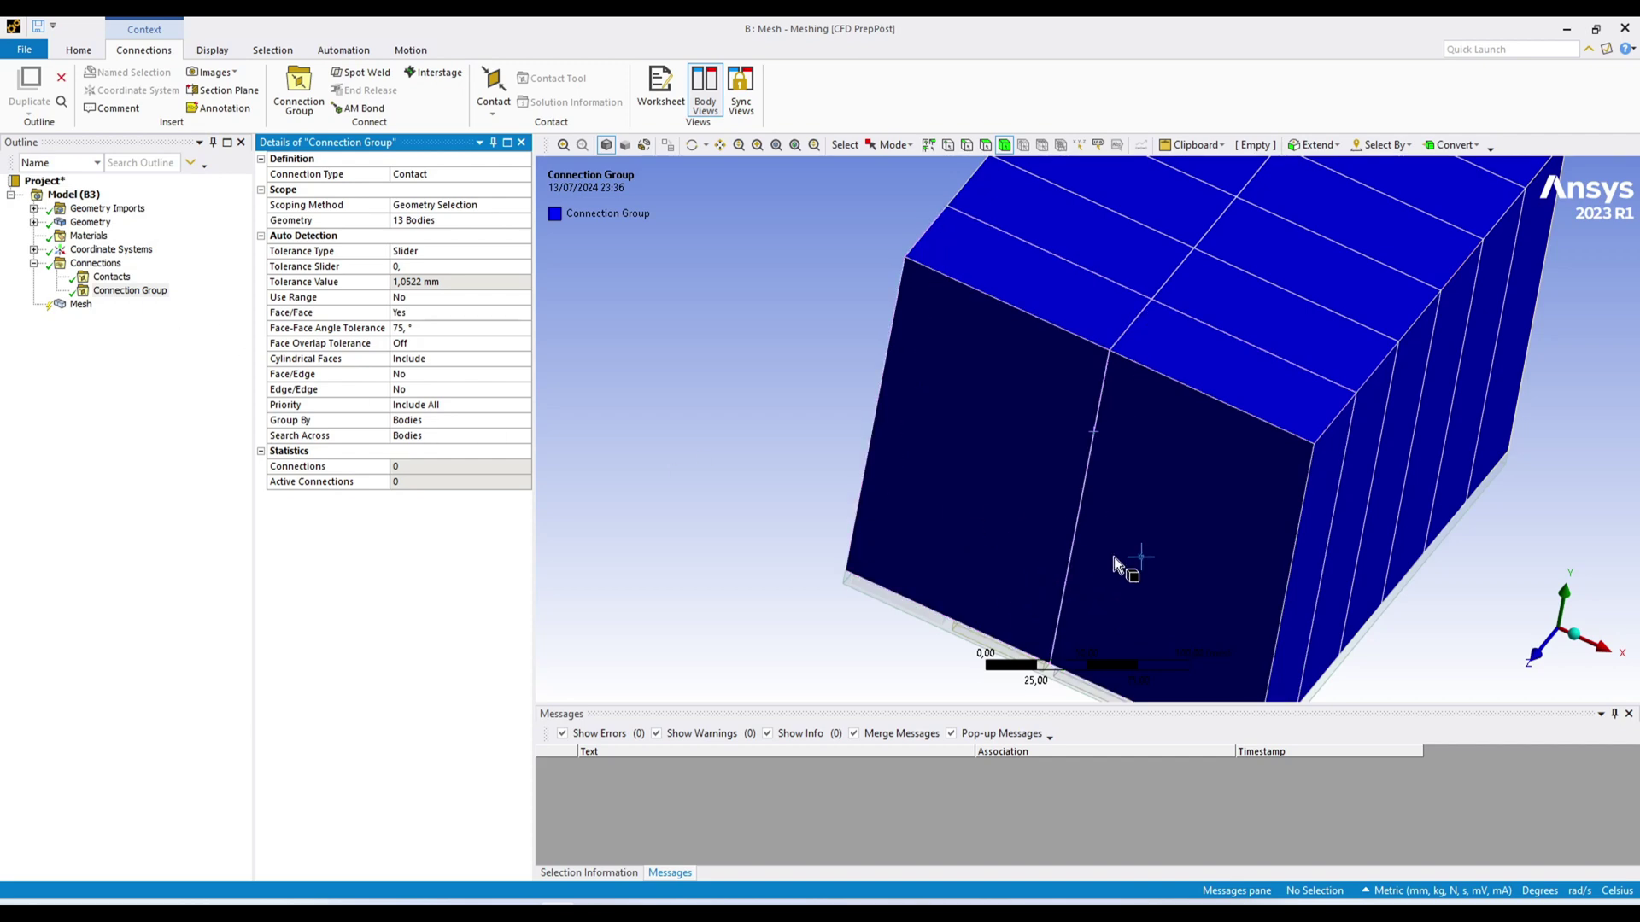
middle_click_drag(1127, 567, 1104, 389)
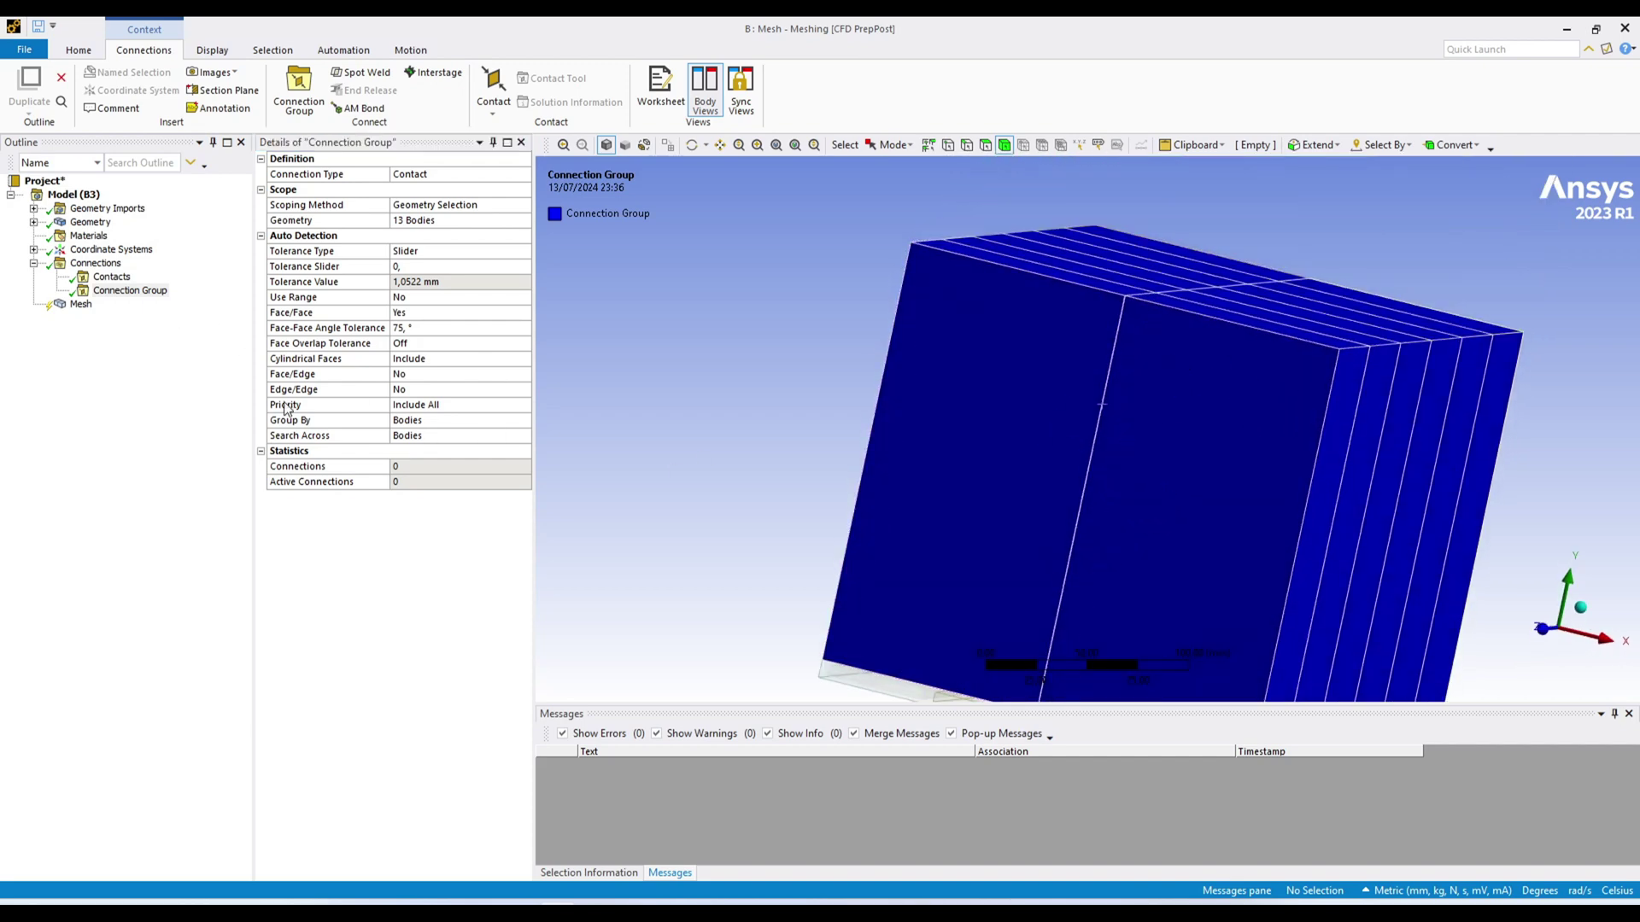
Insert a second Connection Group under Connections
right_click(94, 263)
mouse_move(171, 269)
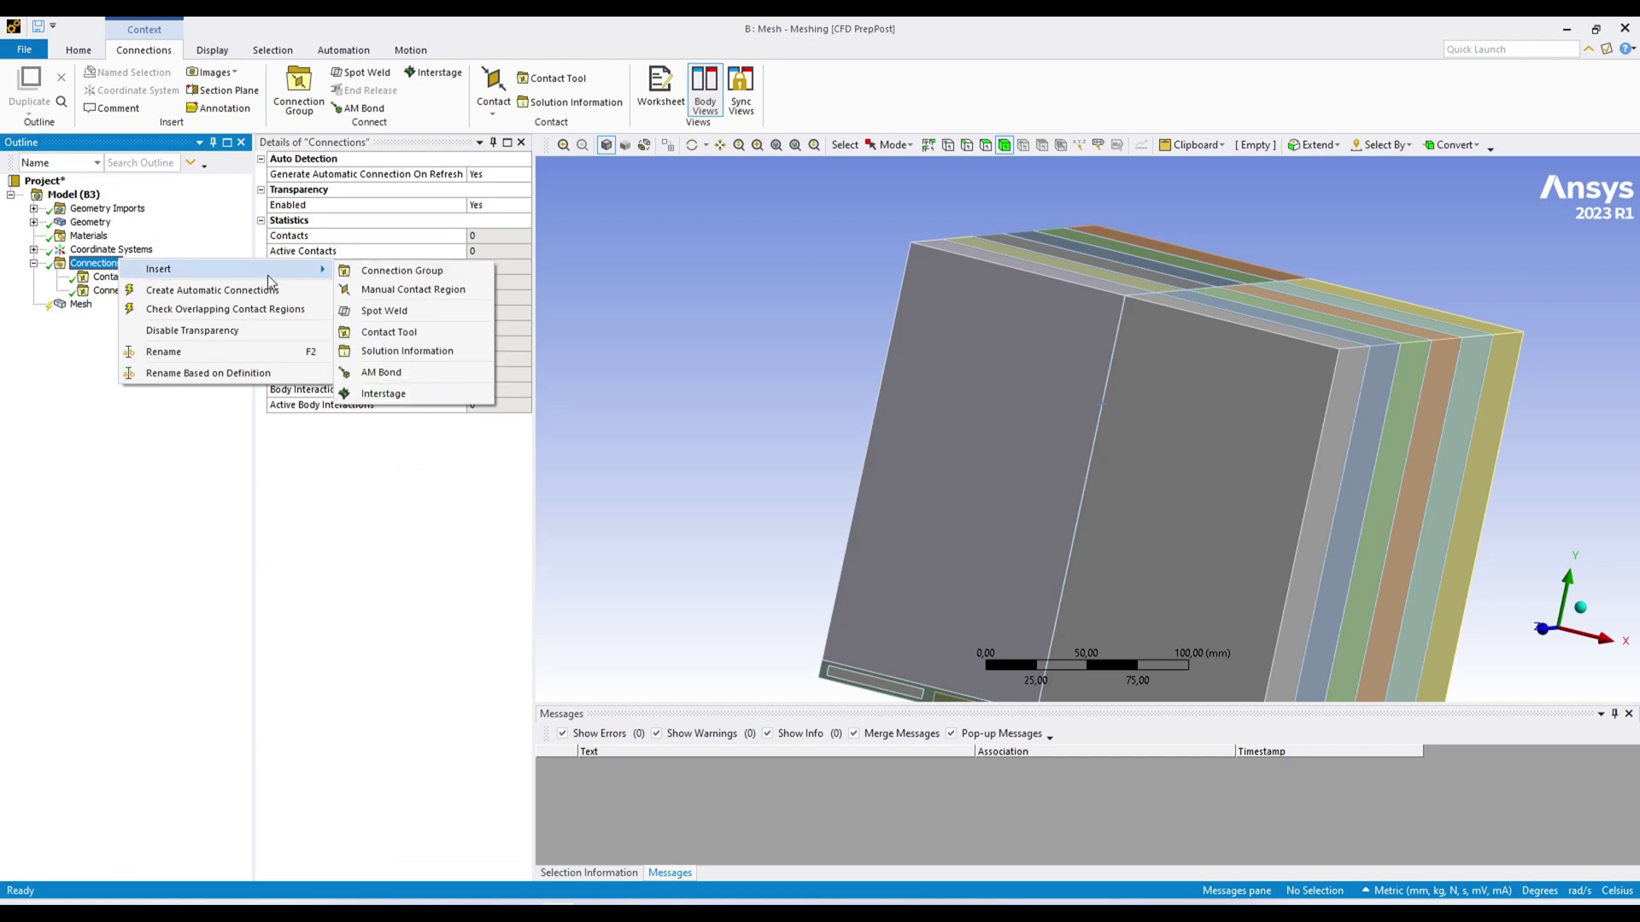
left_click(434, 271)
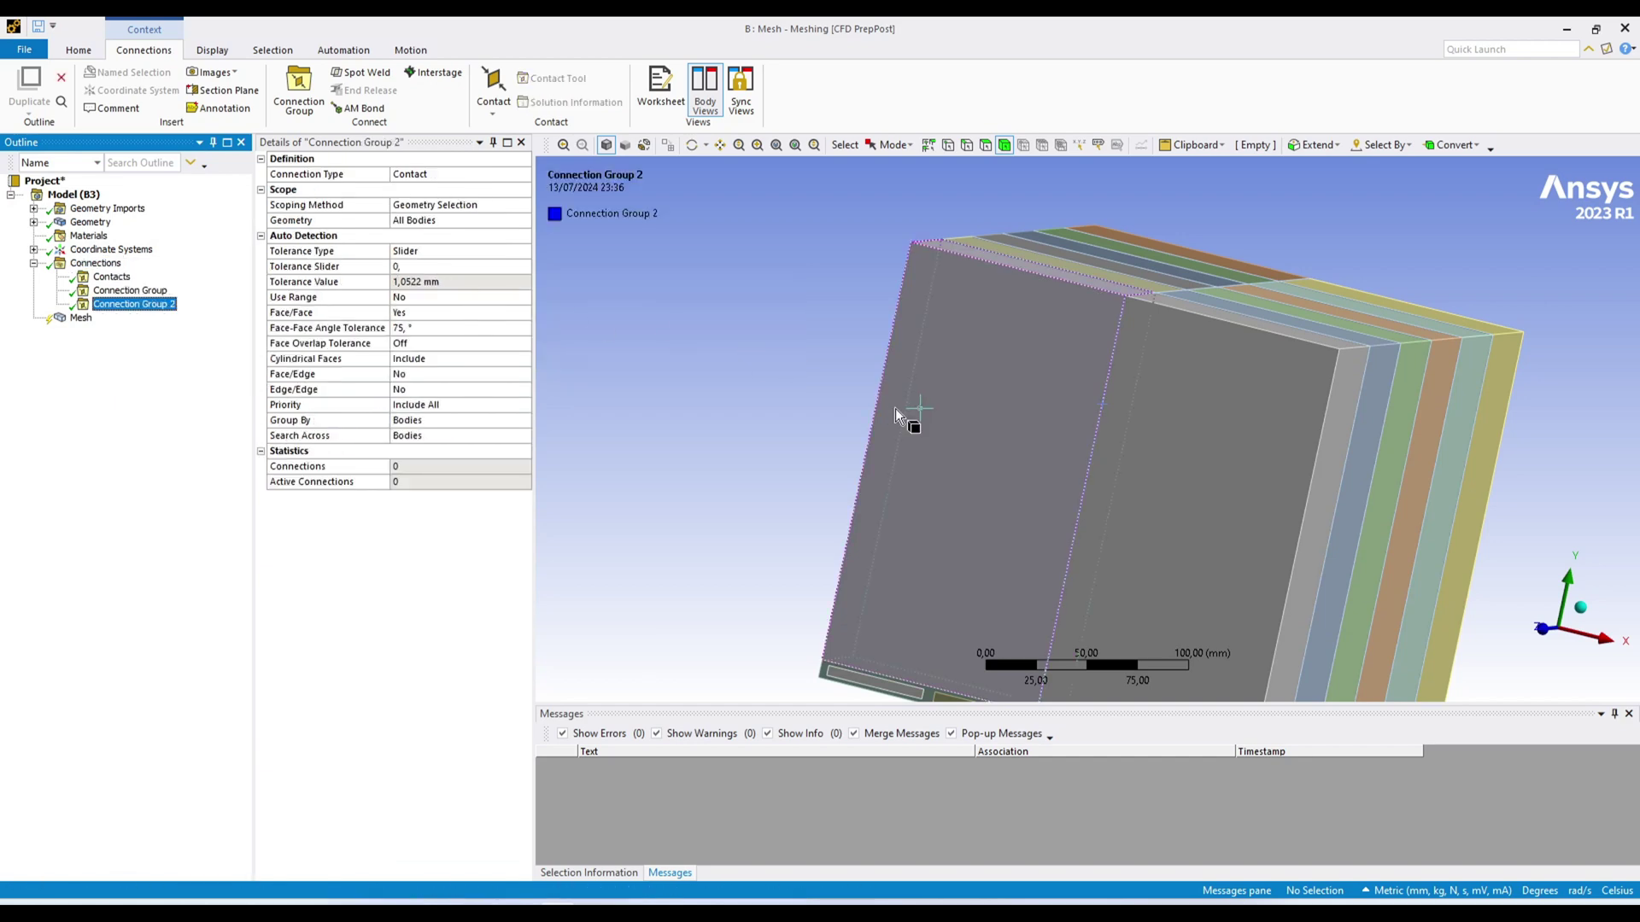
Select all 13 bodies in the viewport, including the dark underside body
left_click(969, 444)
middle_click_drag(981, 418, 1093, 269)
left_click(1093, 269, "ctrl")
left_click(1273, 348, "ctrl")
left_click(1264, 428, "ctrl")
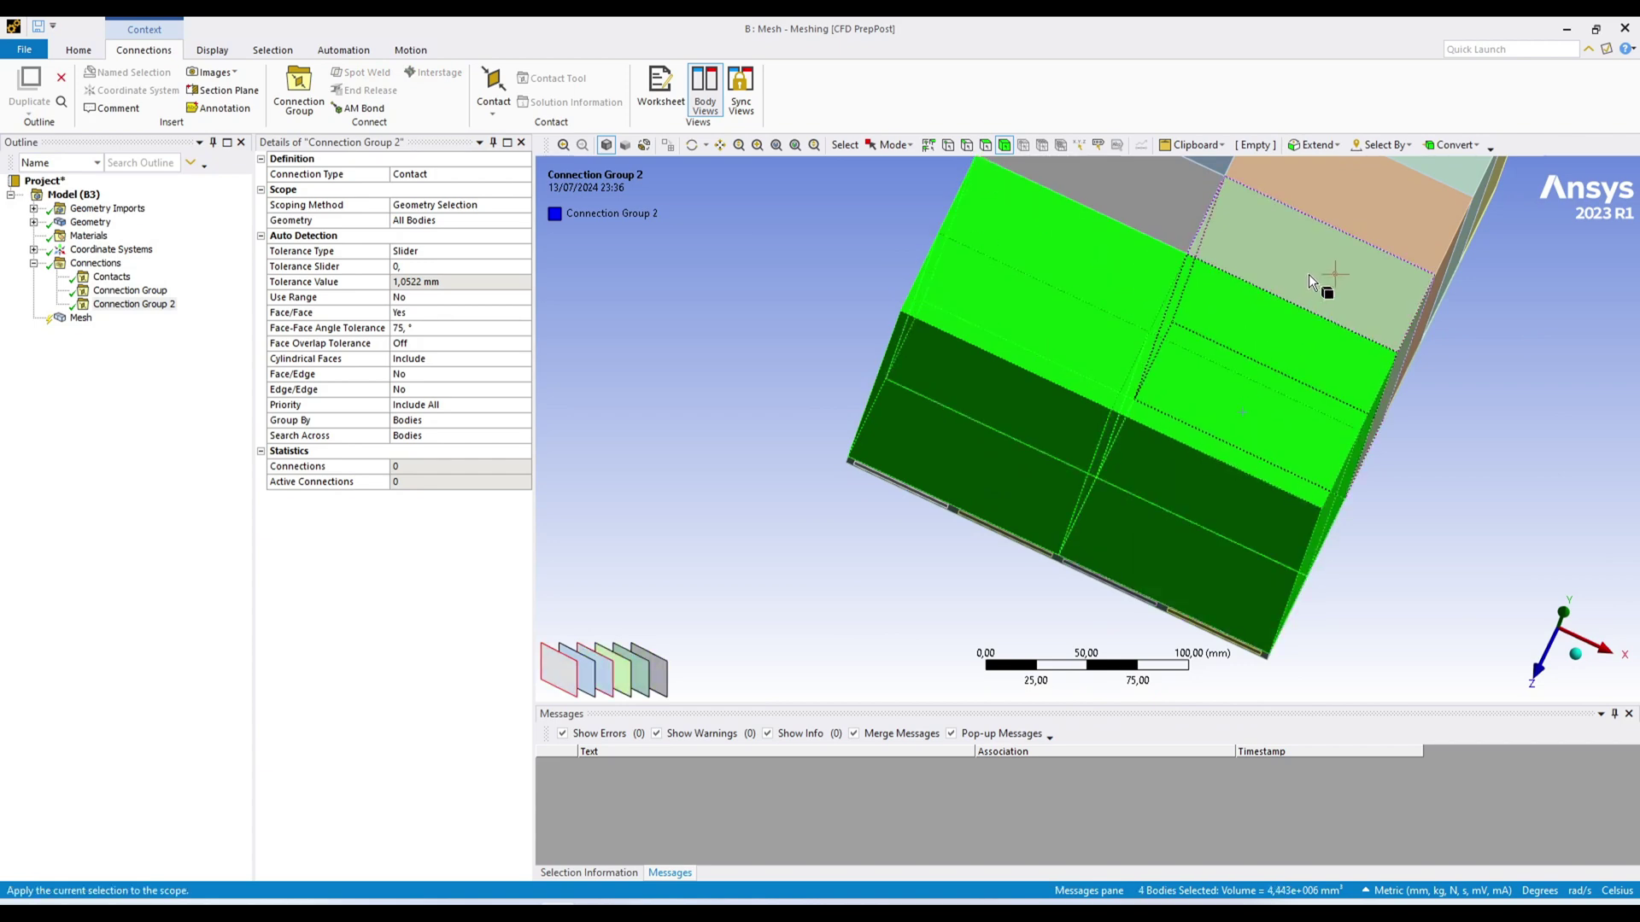
left_click(1325, 286, "ctrl")
left_click(1397, 215, "ctrl")
scroll(1177, 438, "down", 5)
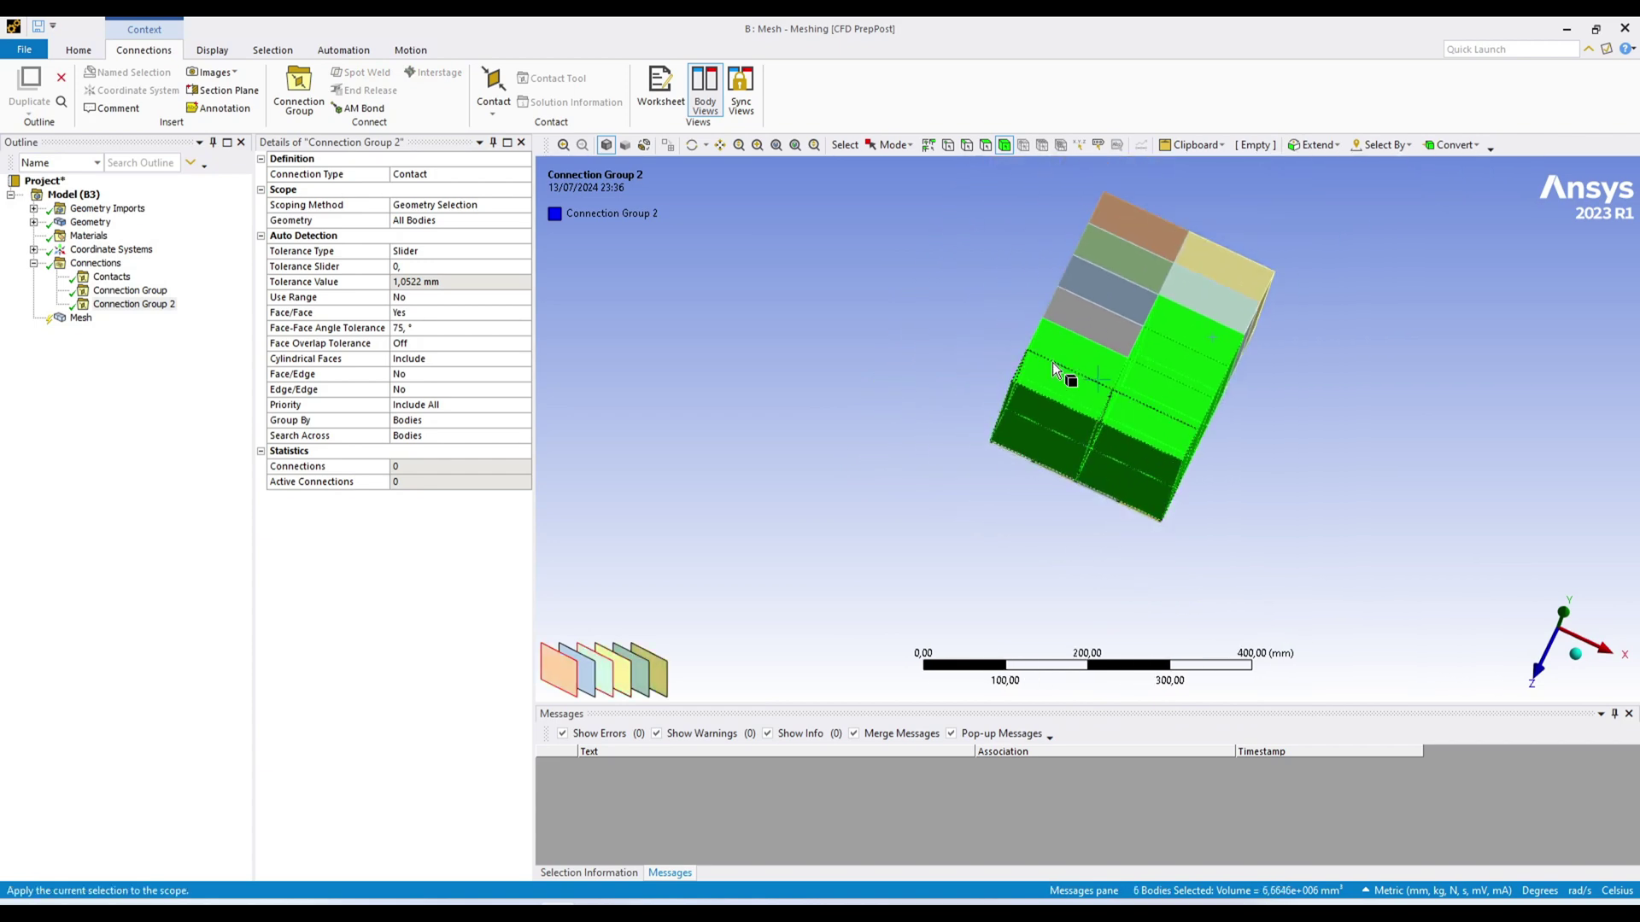
left_click(1081, 314, "ctrl")
left_click(1104, 287, "ctrl")
left_click(1119, 248, "ctrl")
left_click(1204, 291, "ctrl")
left_click(1232, 272, "ctrl")
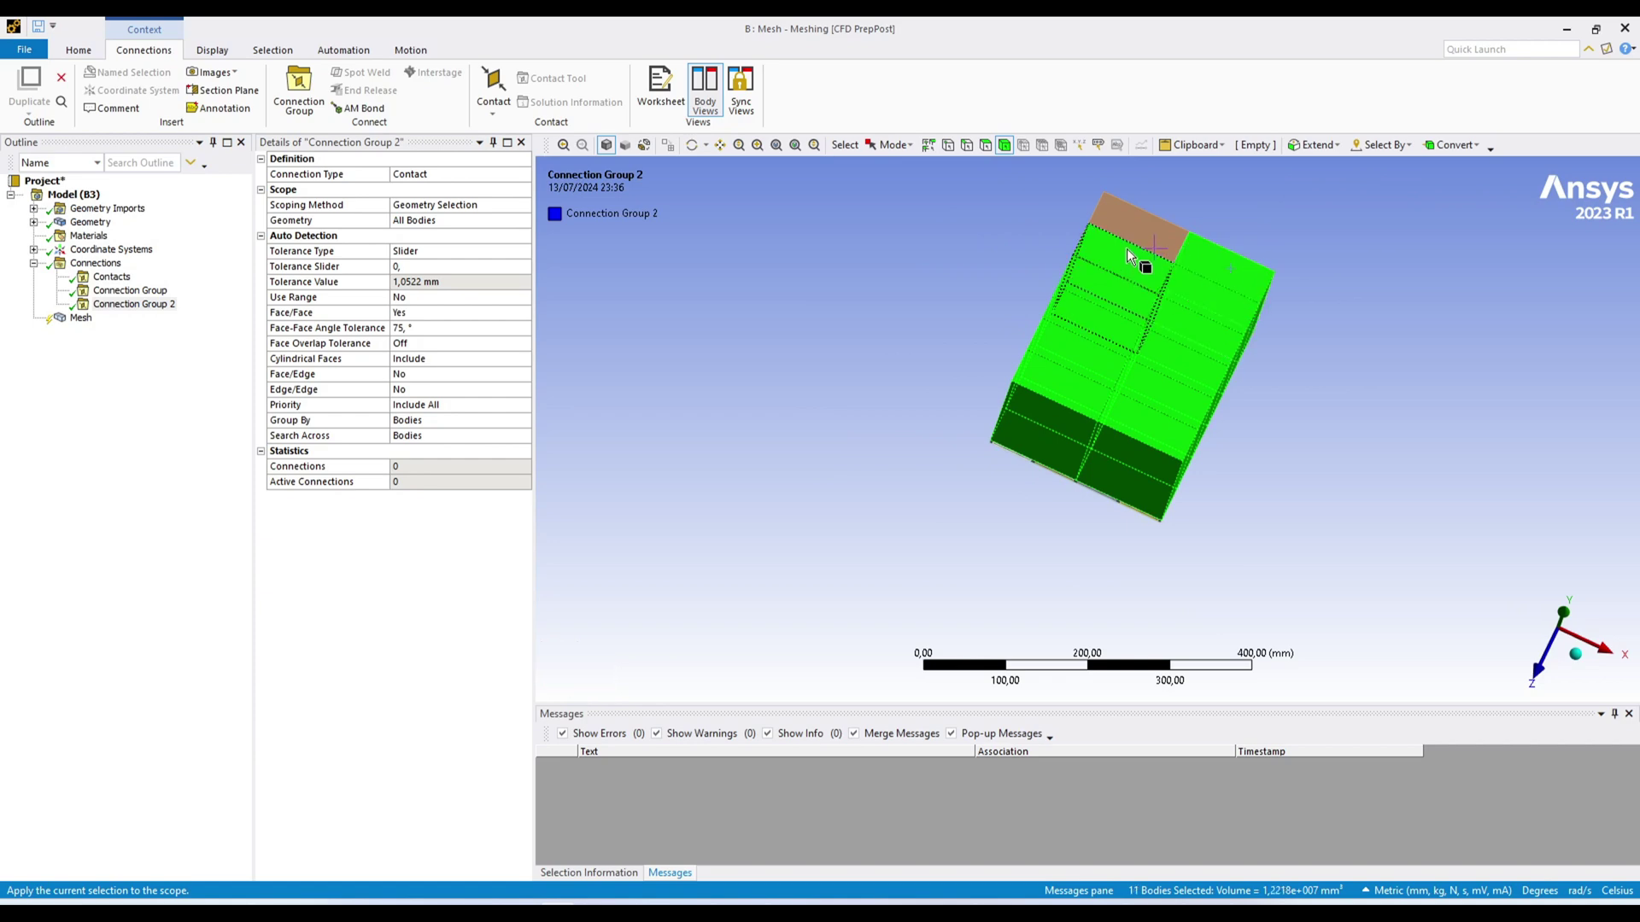
left_click(1140, 235, "ctrl")
middle_click_drag(1140, 235, 1104, 456)
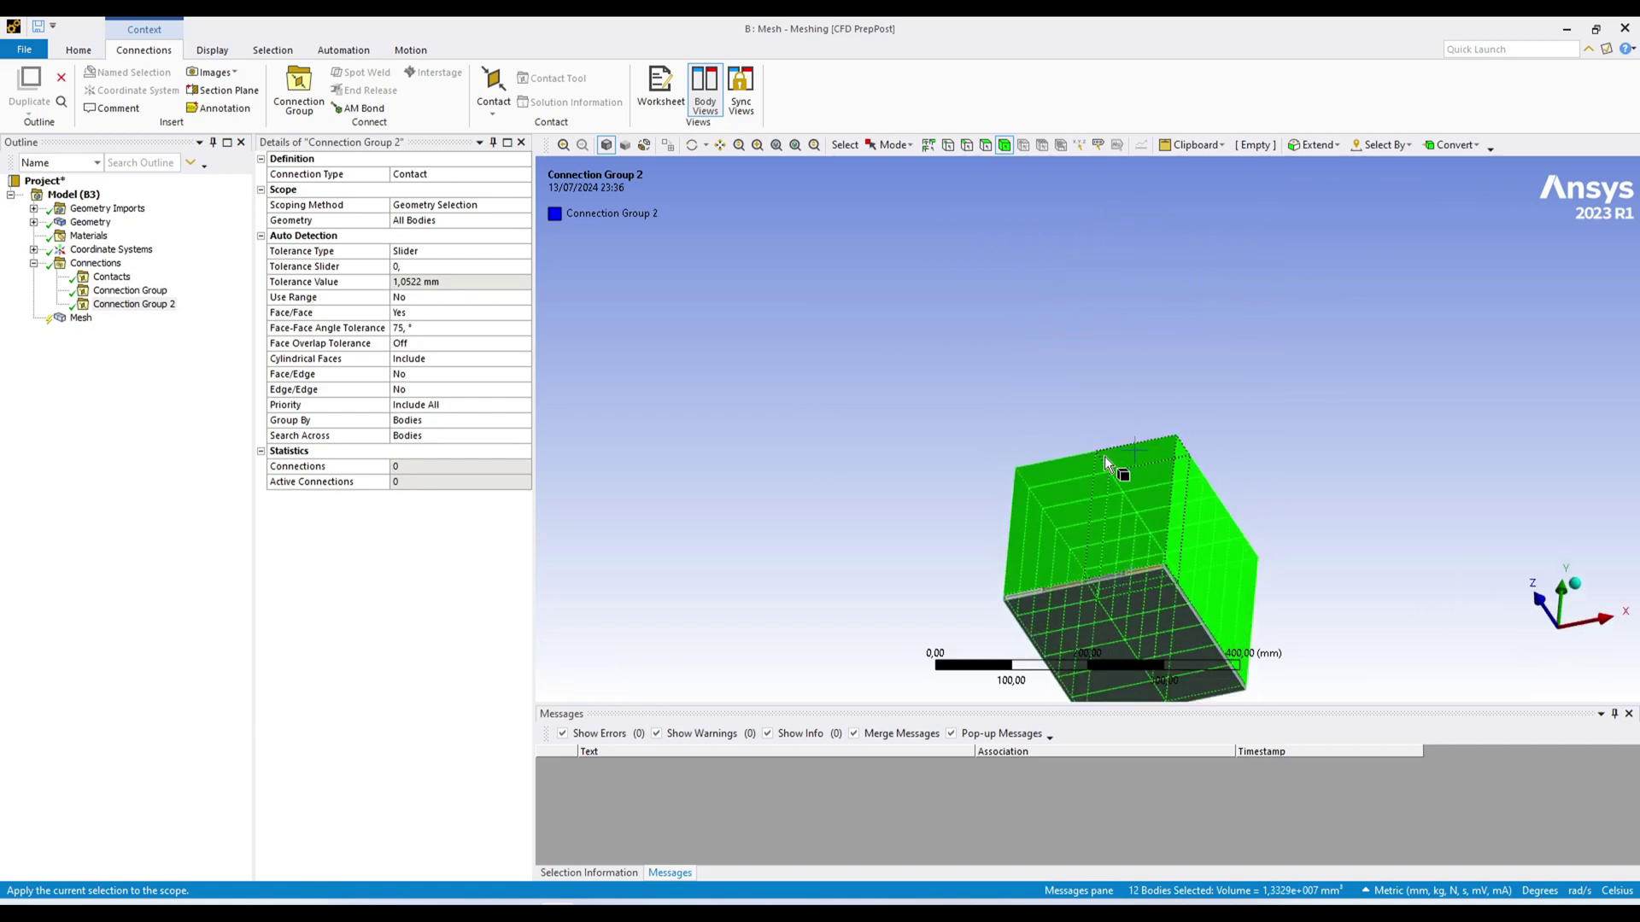
left_click(1165, 623, "ctrl")
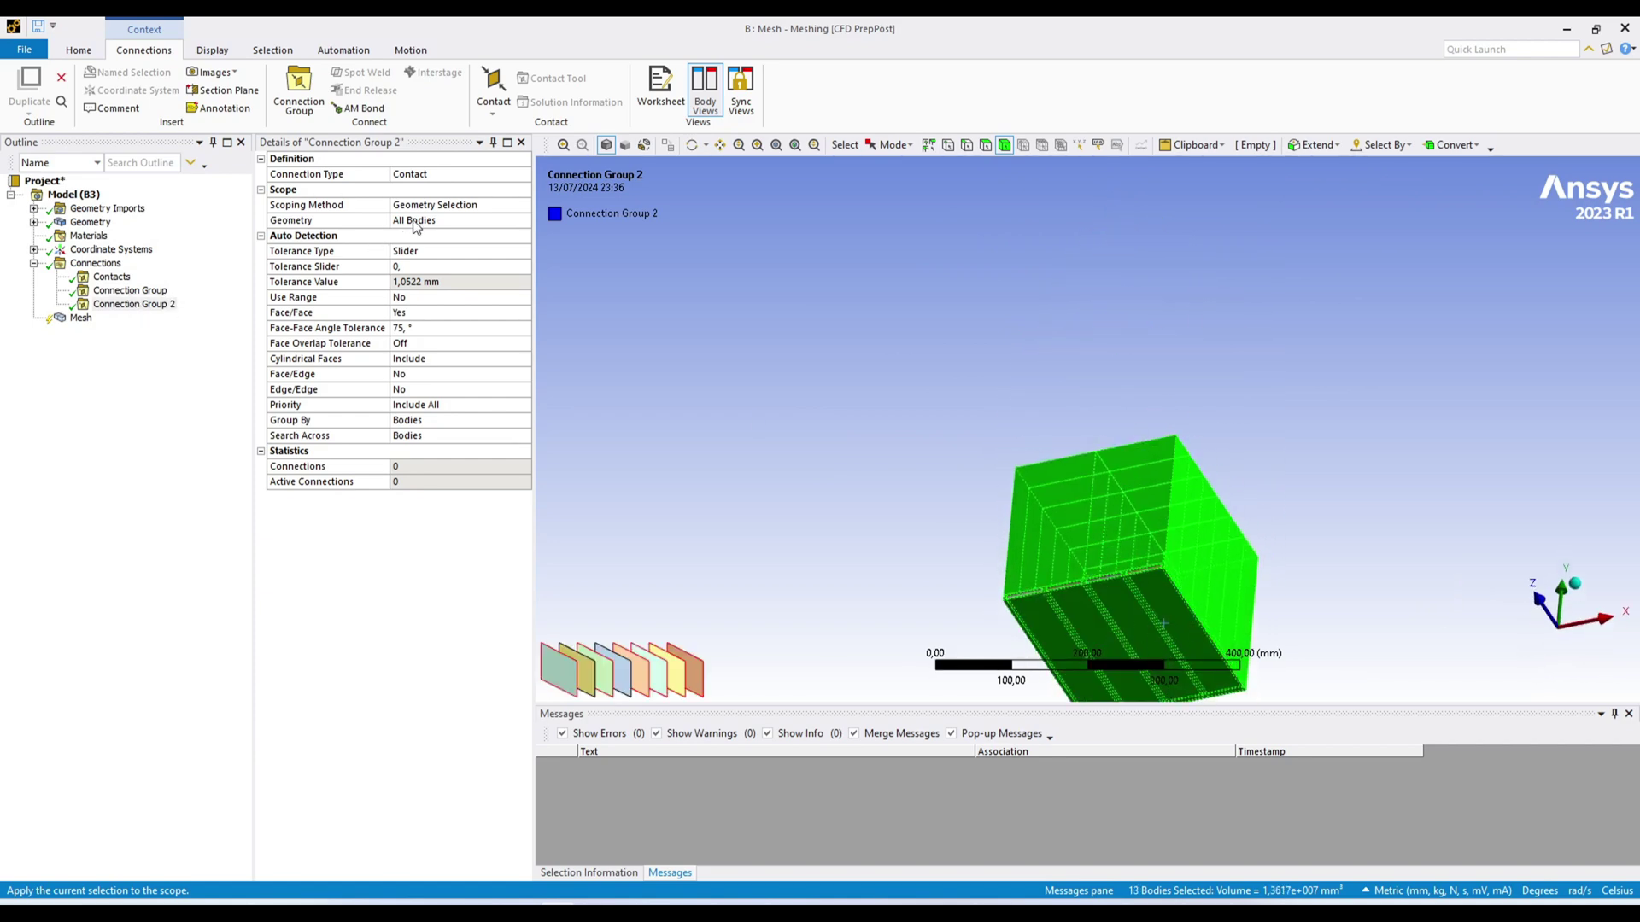
Apply the 13 selected bodies as Connection Group 2's geometry scope
left_click(419, 221)
scroll(919, 478, "down", 3)
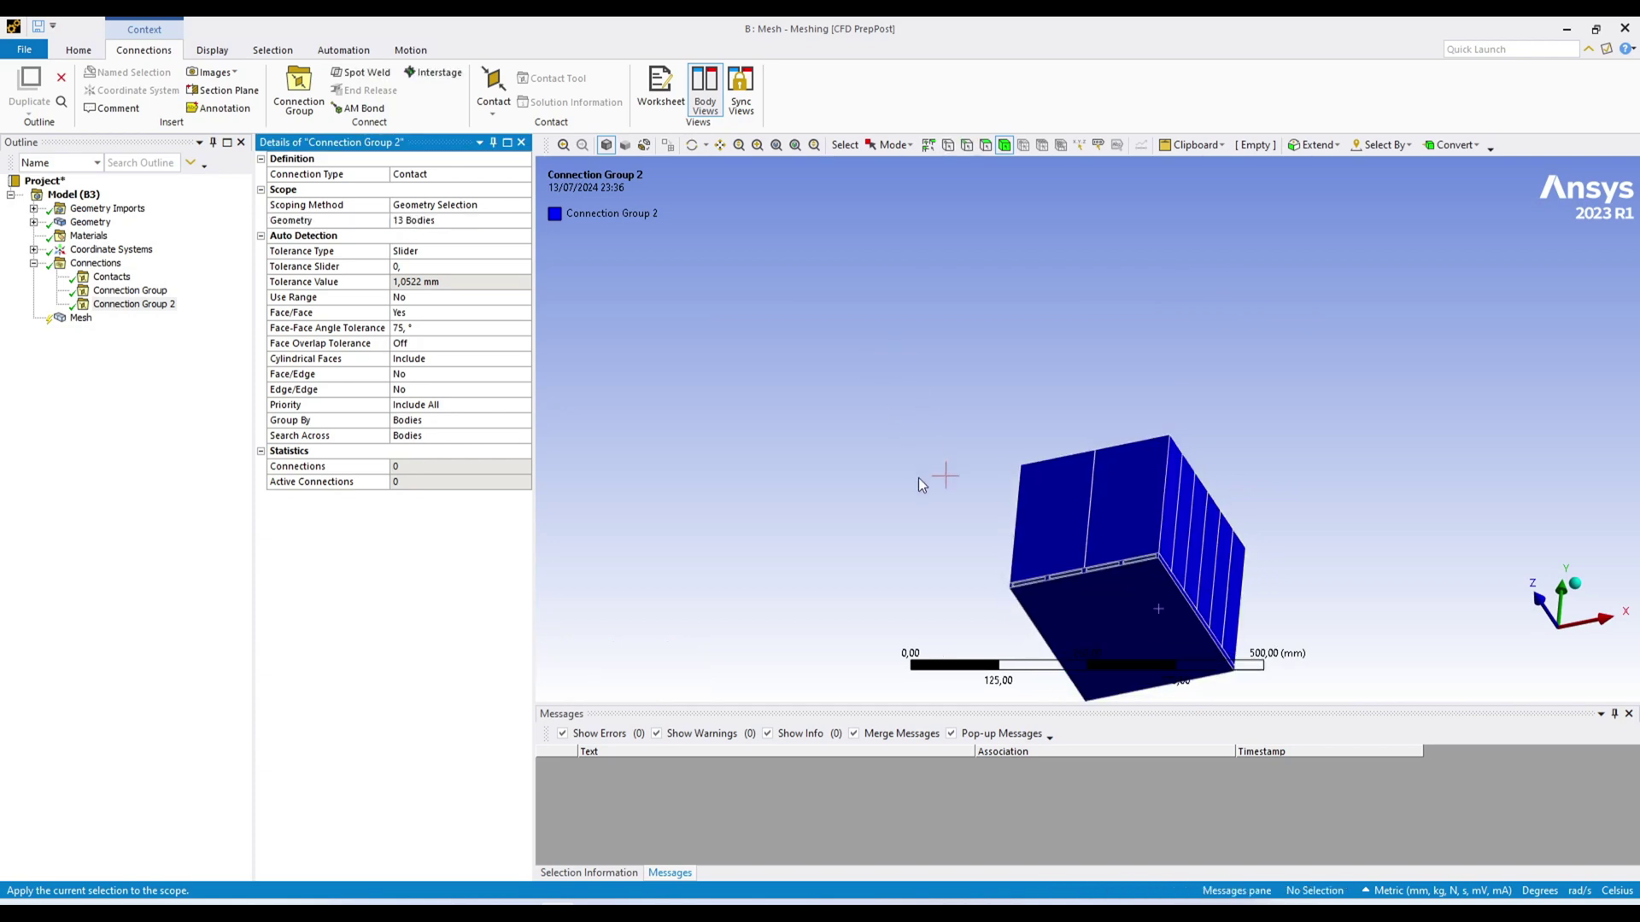
middle_click_drag(958, 529, 1018, 505)
right_click_drag(1017, 505, 1235, 620)
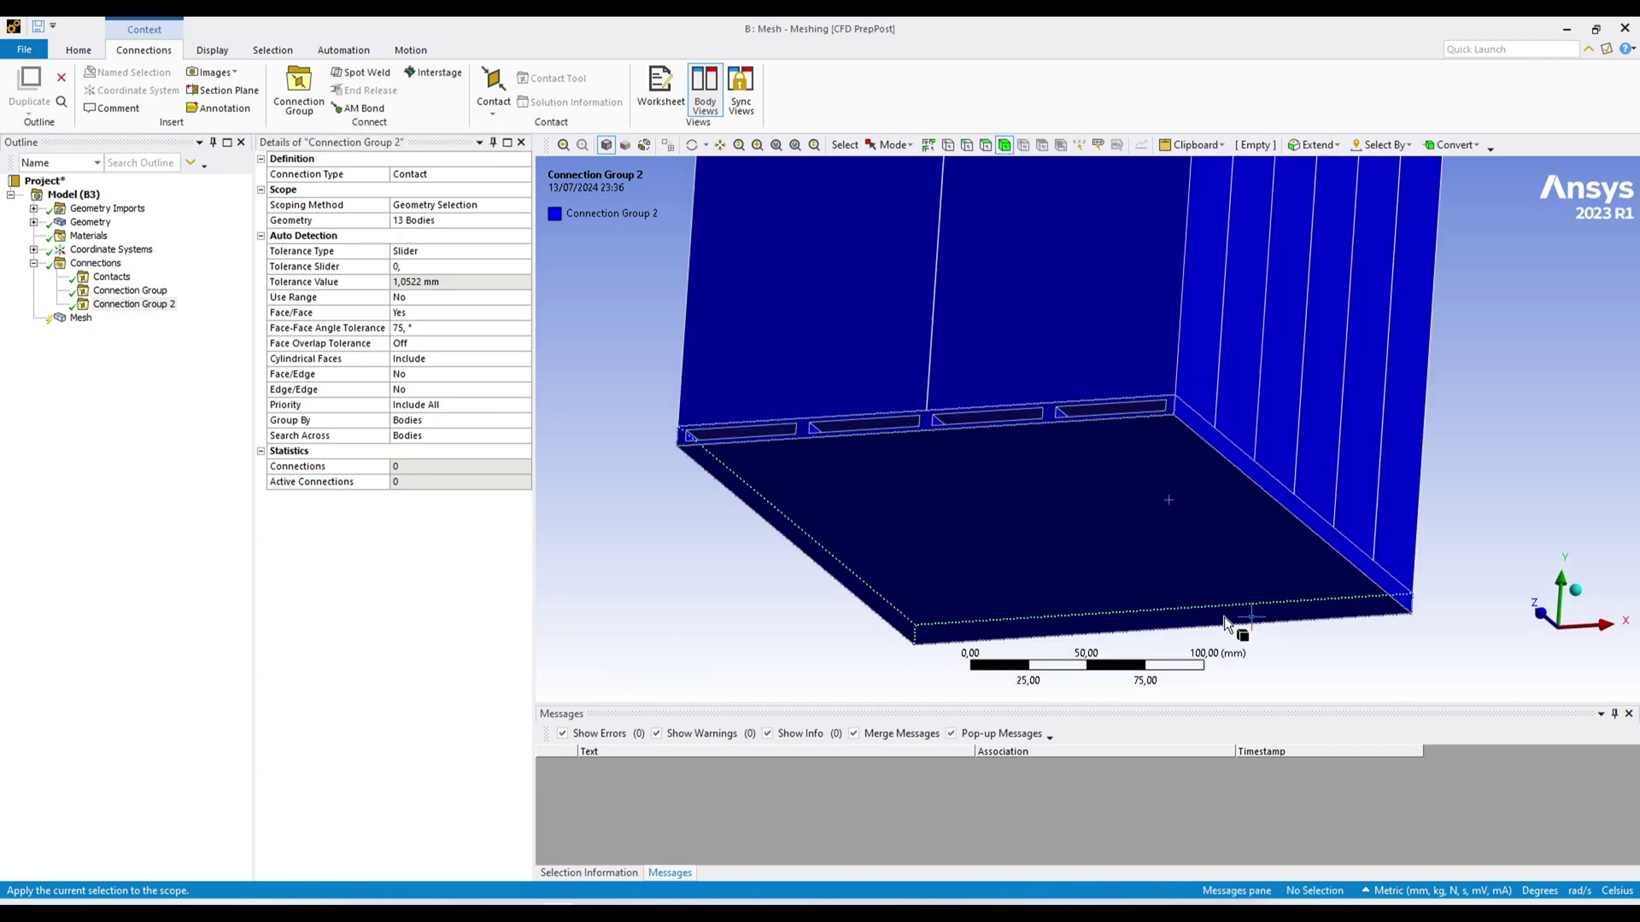
Insert Connection Group 3 scoped to the bottom plate and four thin strips along its back edge
right_click(96, 263)
mouse_move(171, 277)
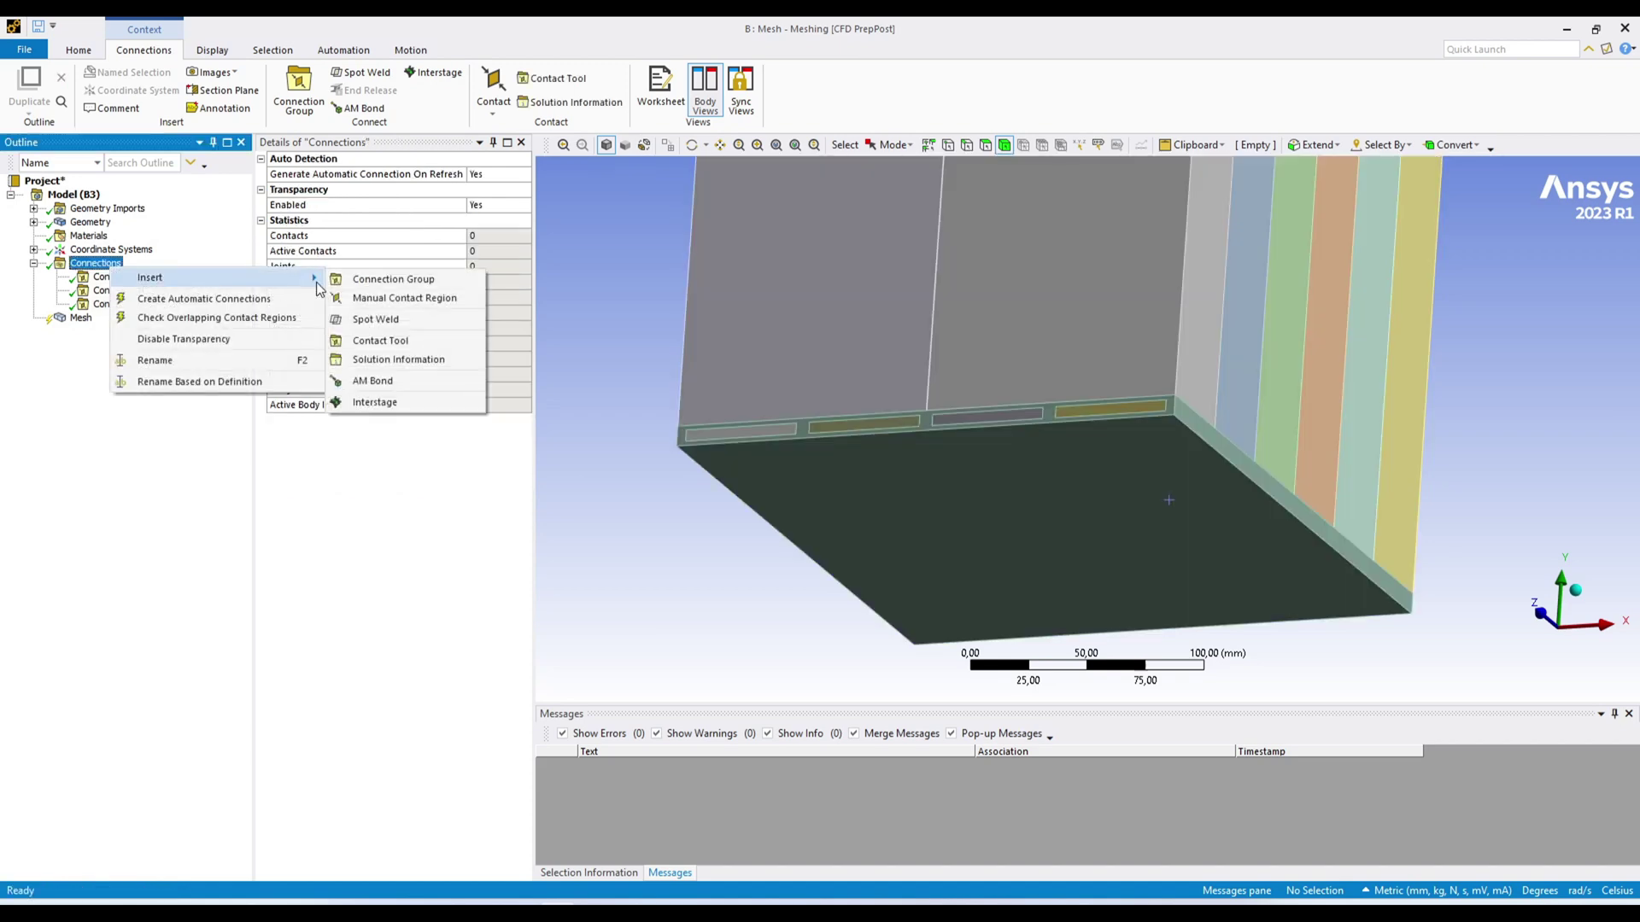
left_click(410, 280)
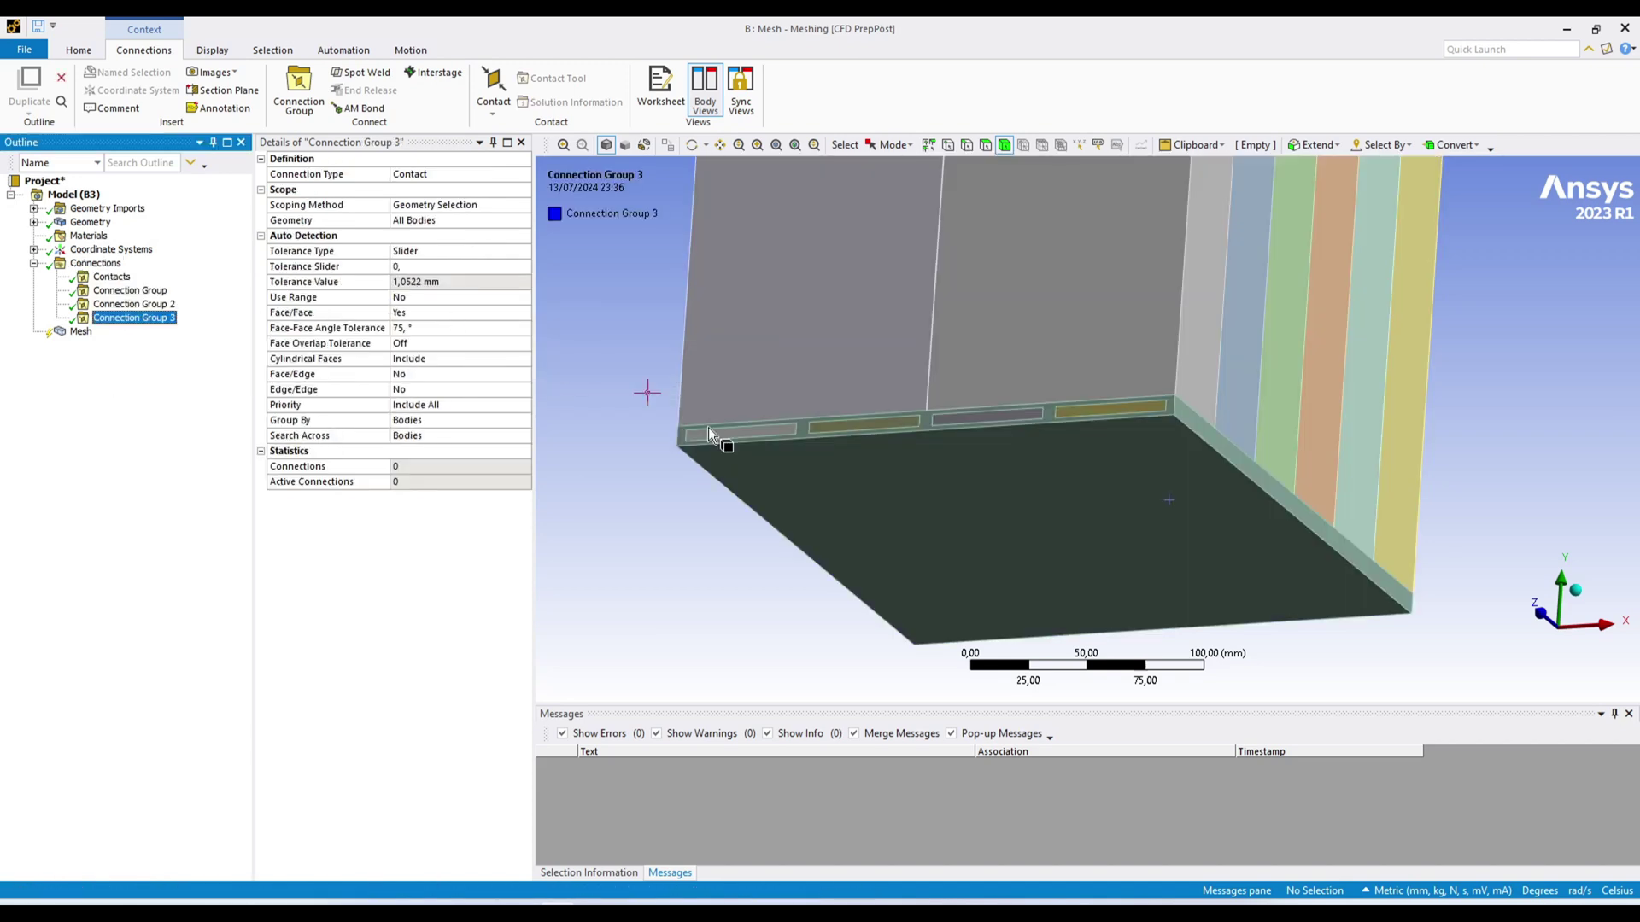
left_click(879, 500)
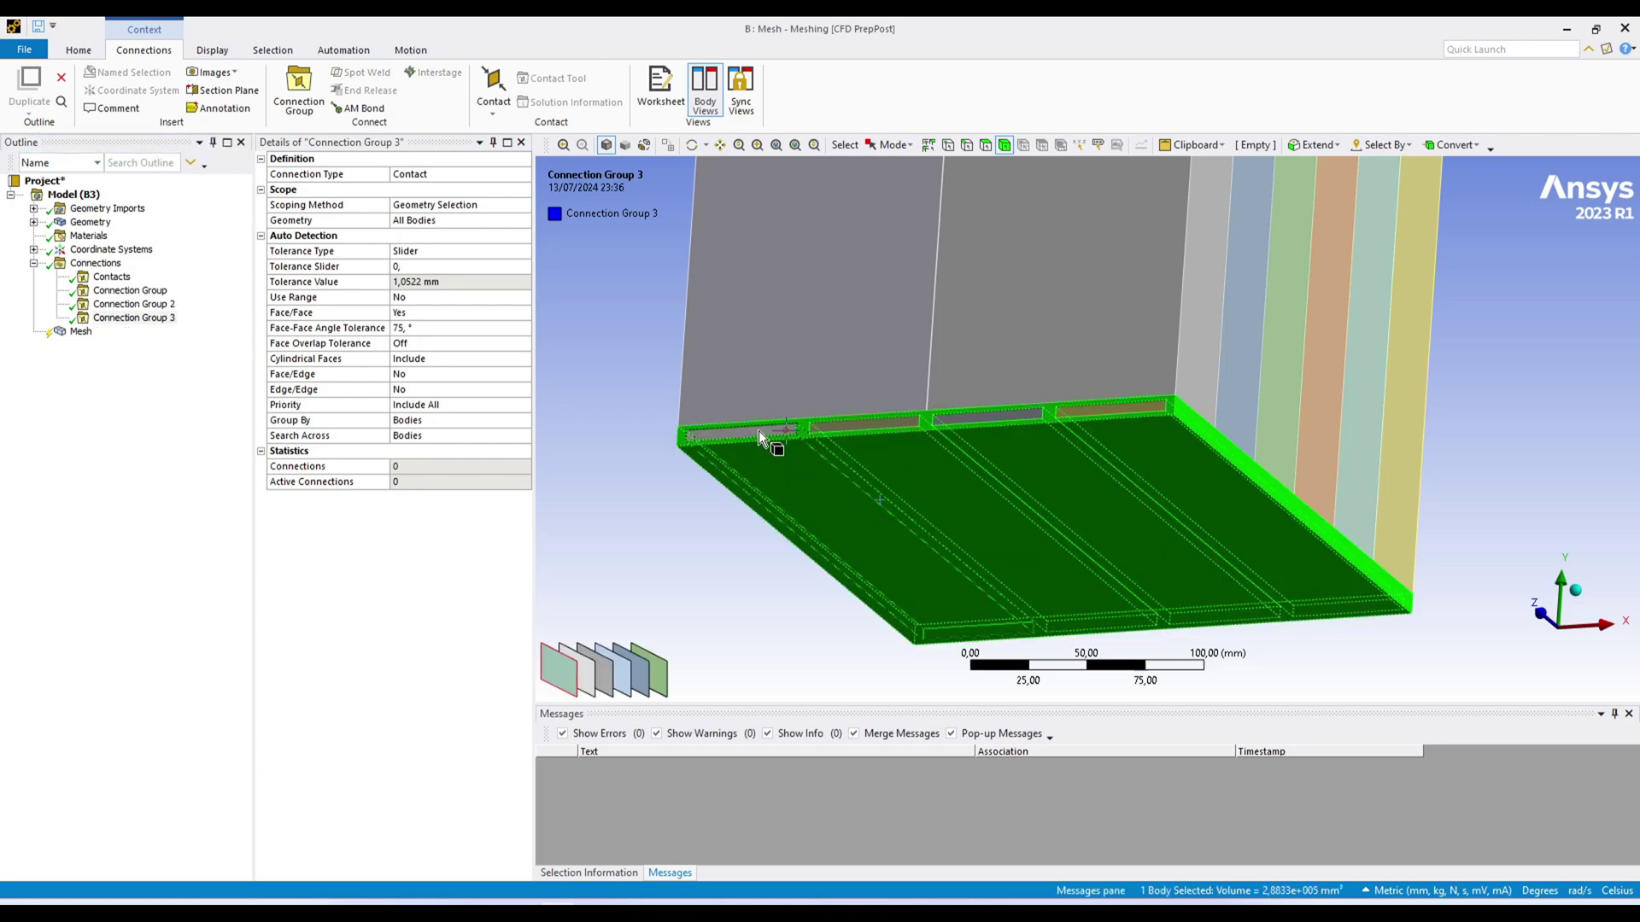
left_click(869, 427, "ctrl")
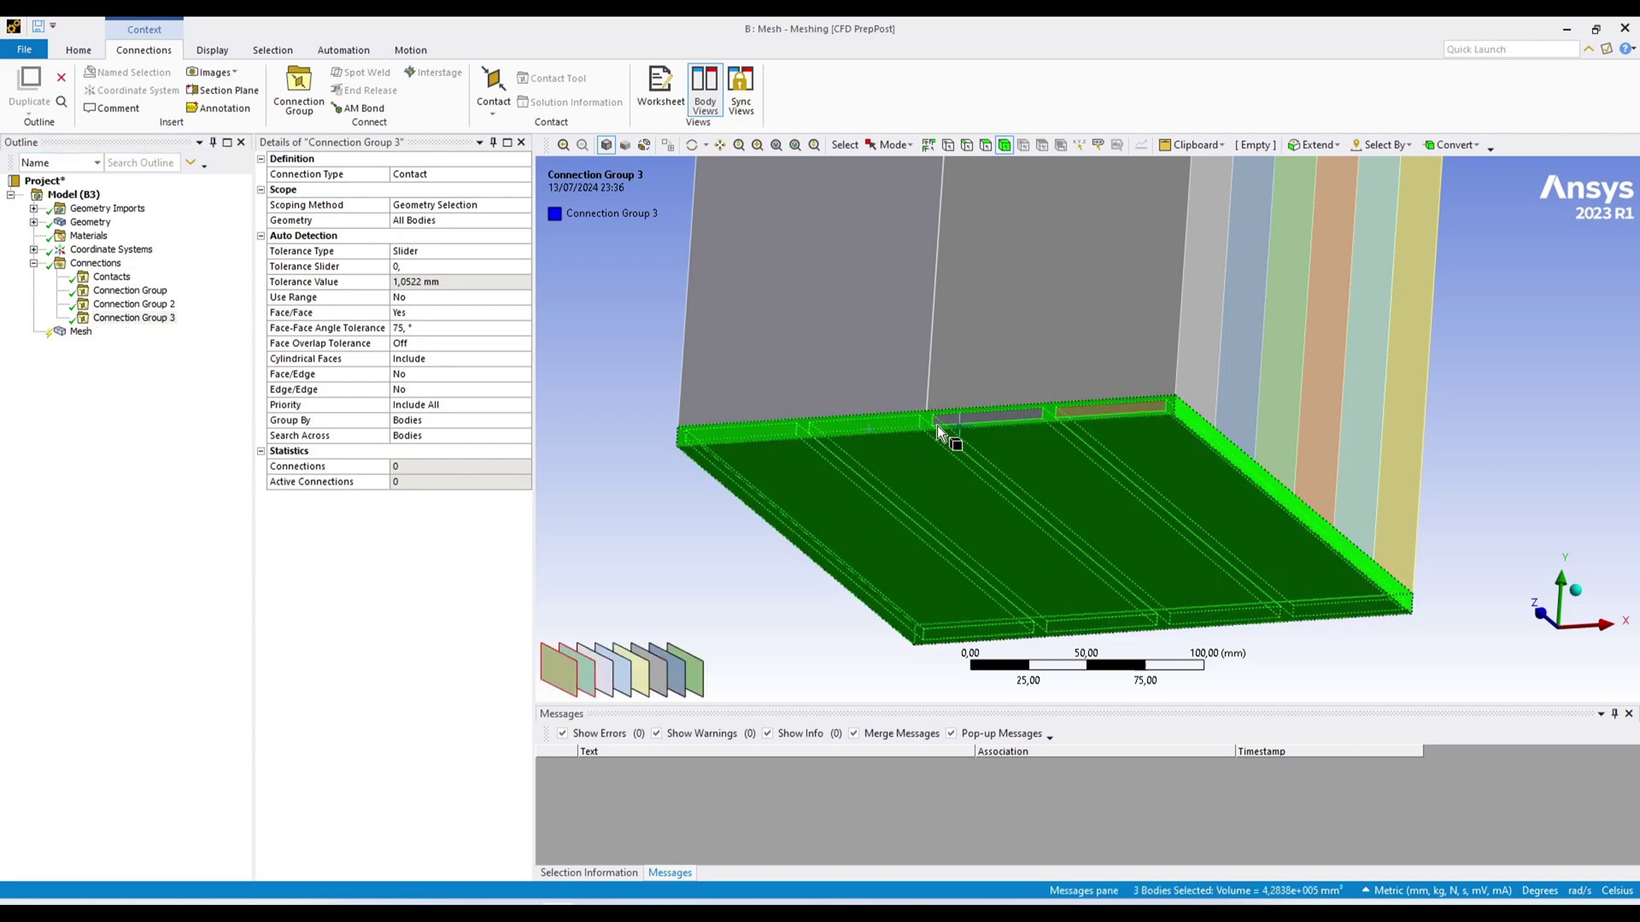
left_click(990, 419, "ctrl")
left_click(1094, 412, "ctrl")
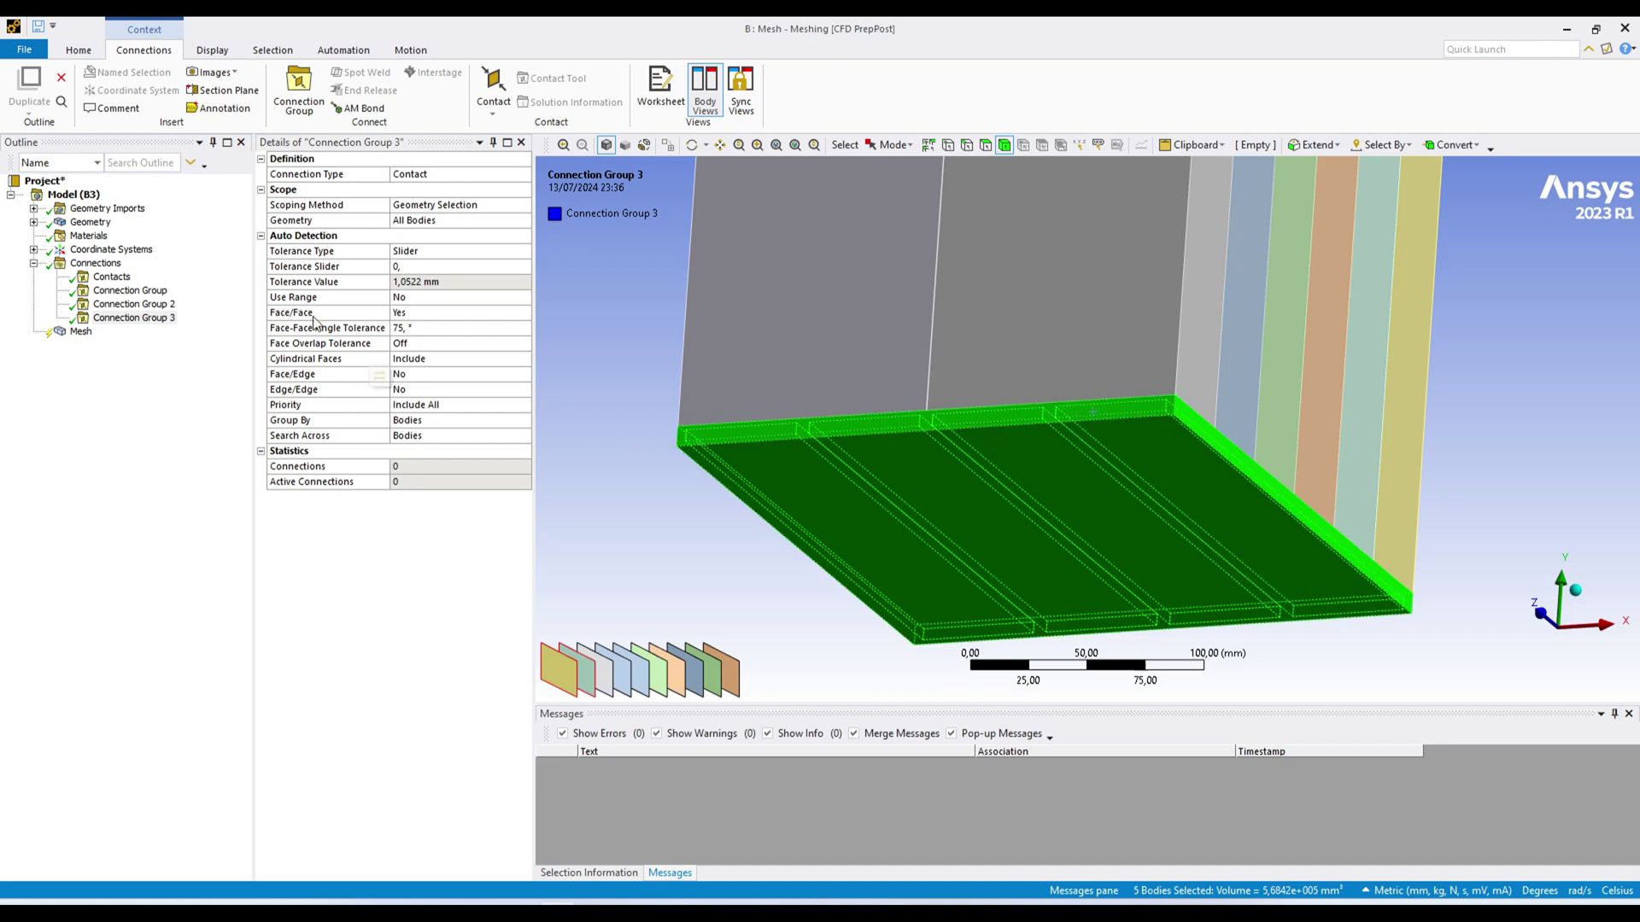
left_click(440, 223)
left_click(411, 220)
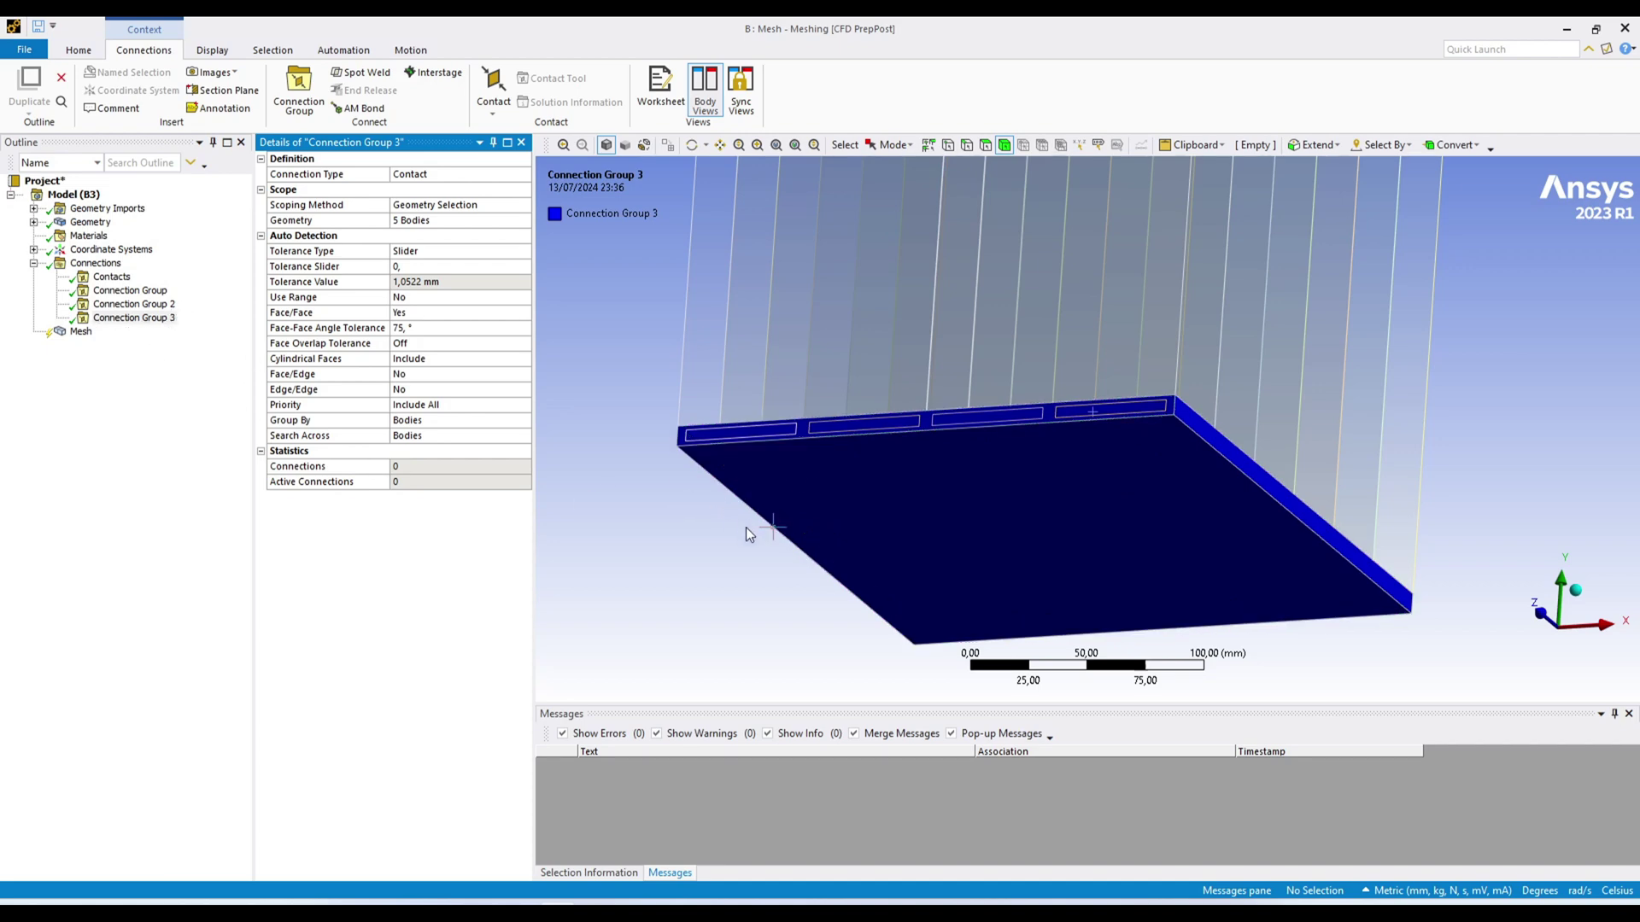
left_click(95, 264)
Insert Connection Group 4 scoped to the thin plate and the adjoining frame body
right_click(109, 267)
mouse_move(230, 279)
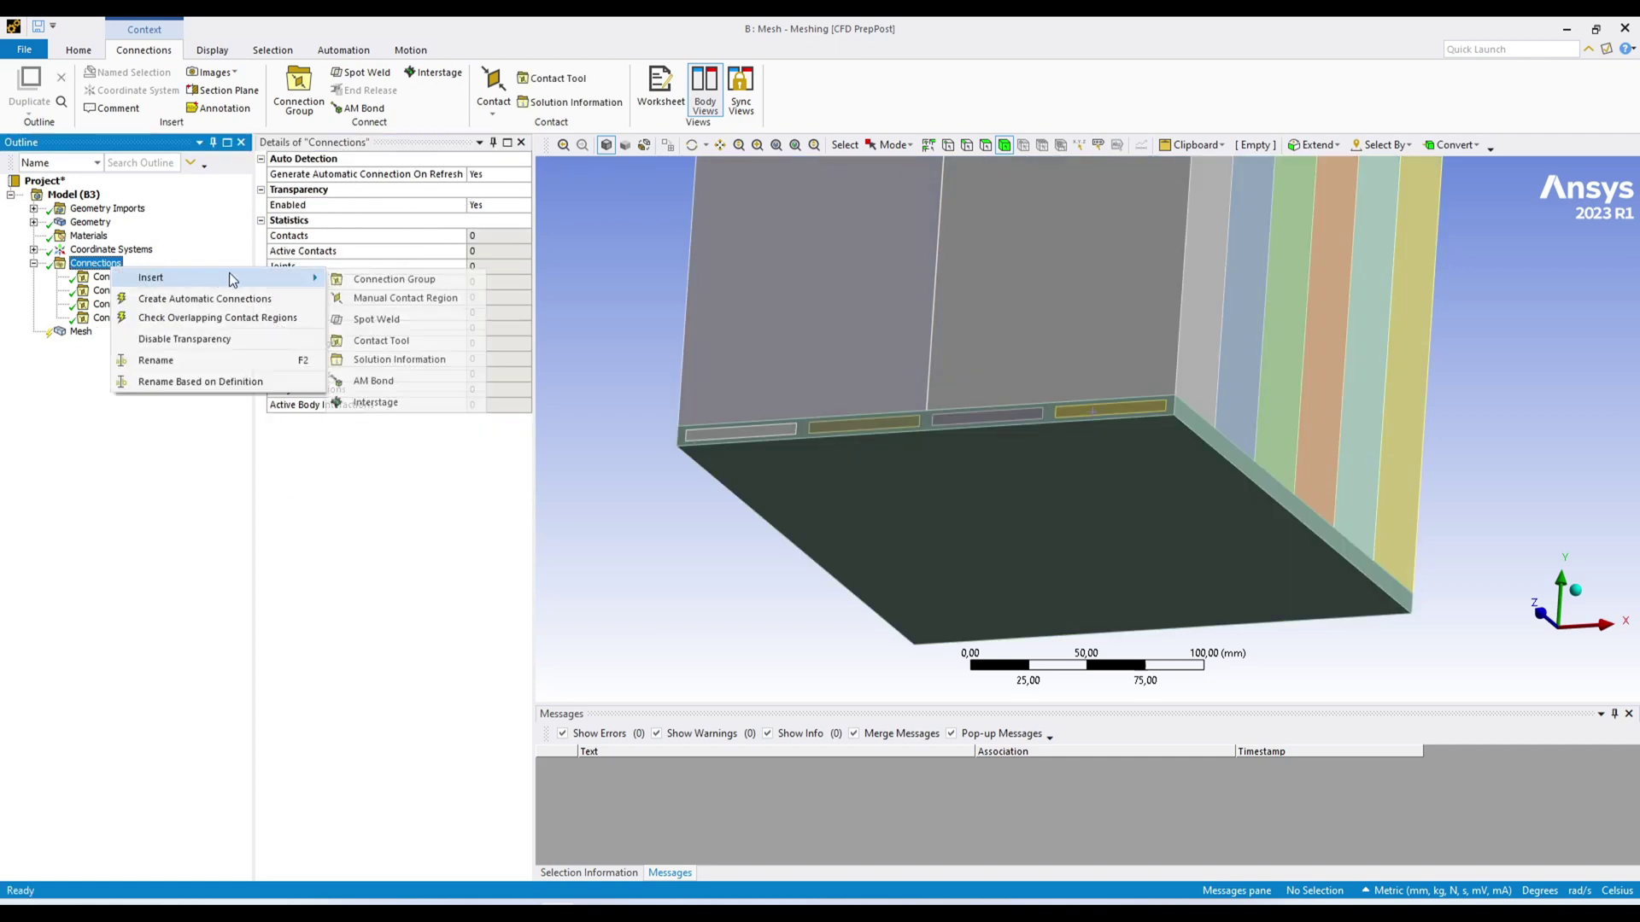
left_click(392, 280)
scroll(997, 408, "up", 5)
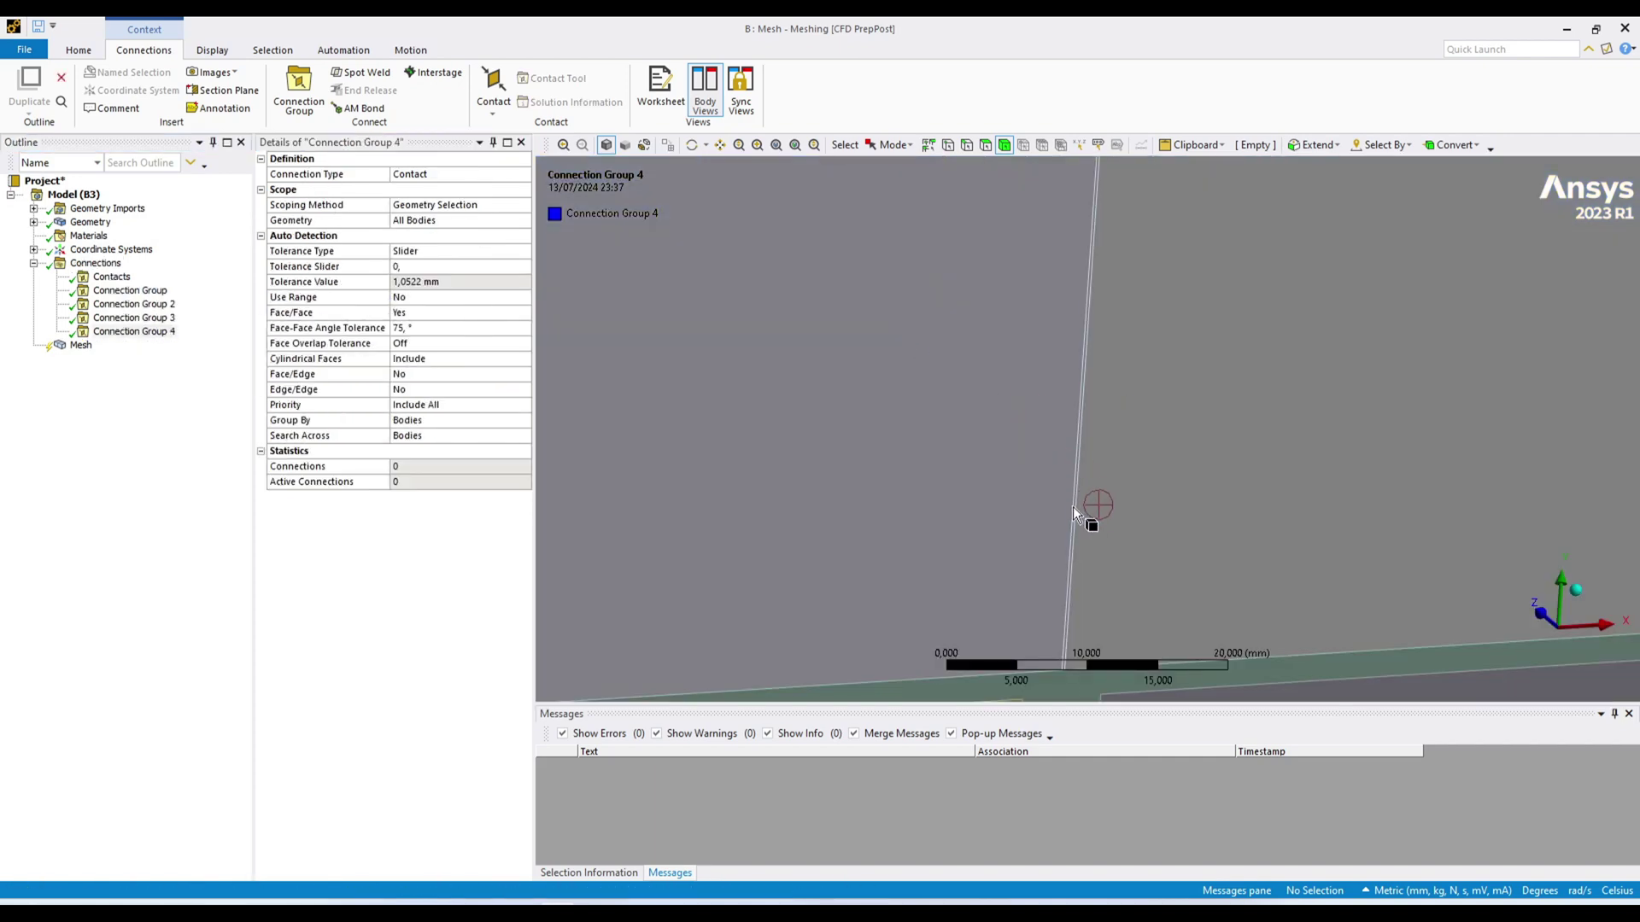
scroll(1128, 572, "up", 5)
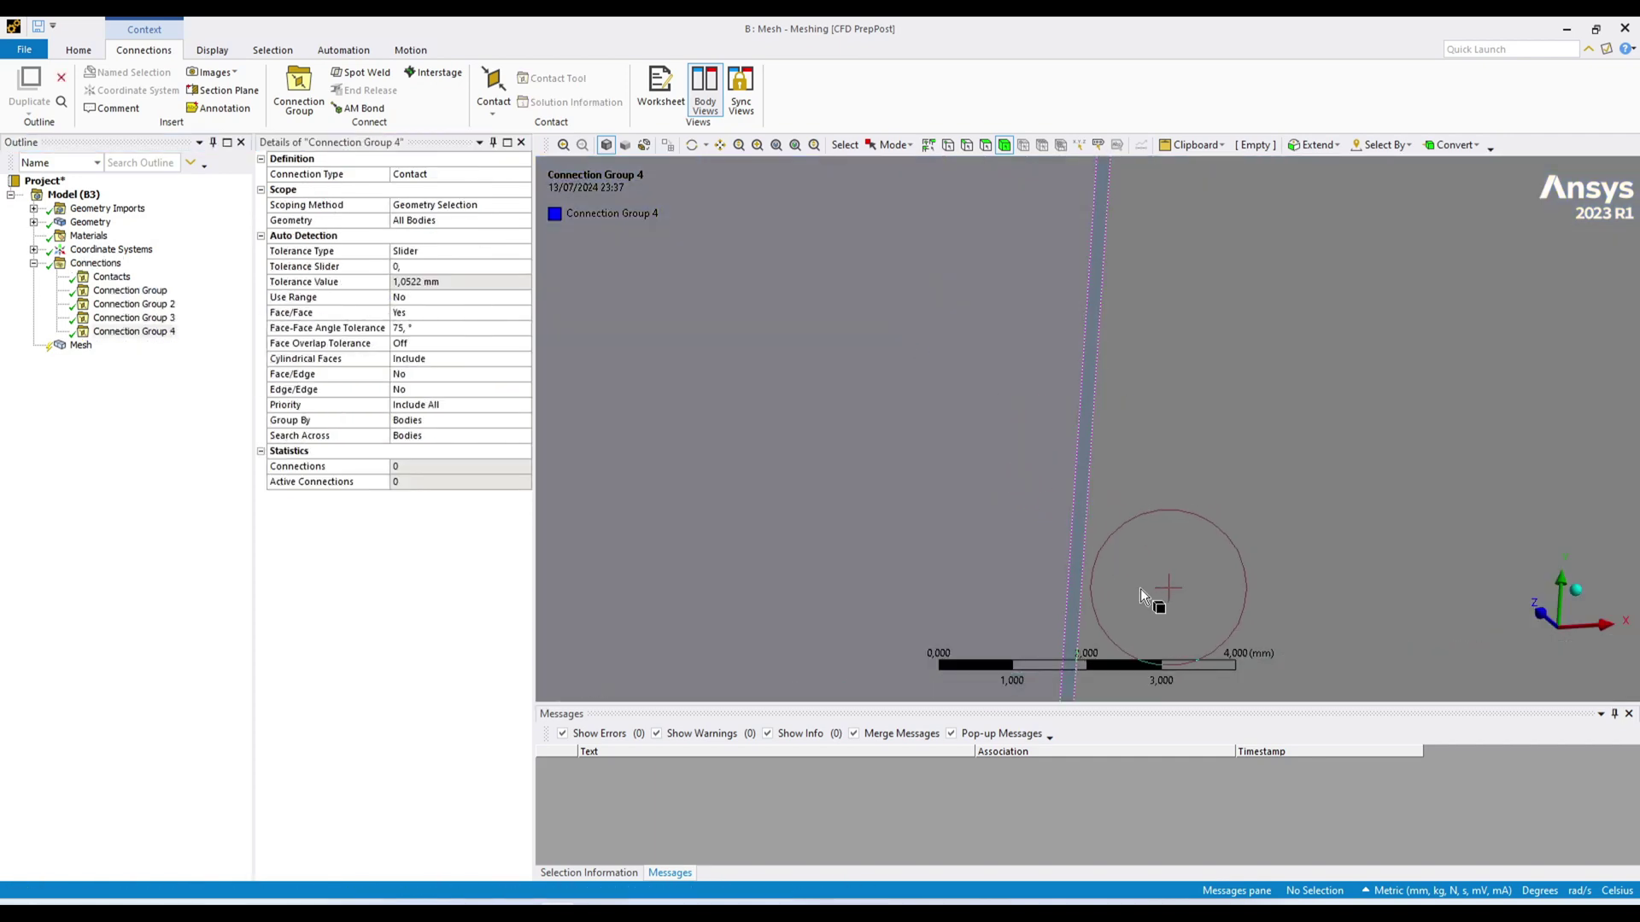
left_click(1074, 572)
scroll(961, 462, "down", 6)
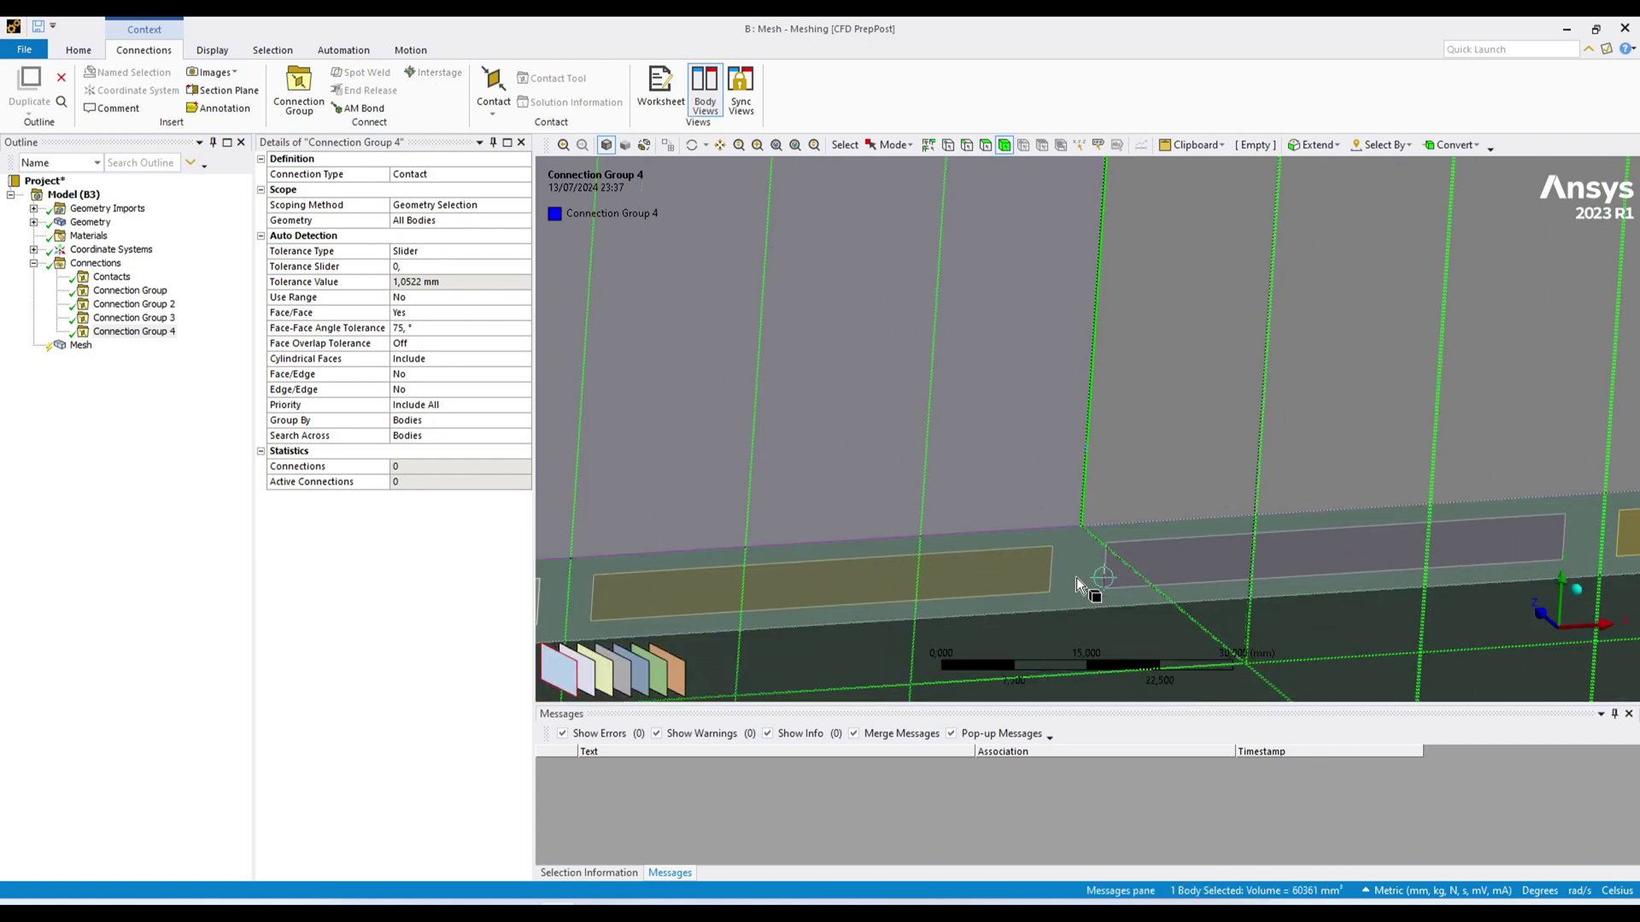
left_click(1074, 580, "ctrl")
left_click(411, 224)
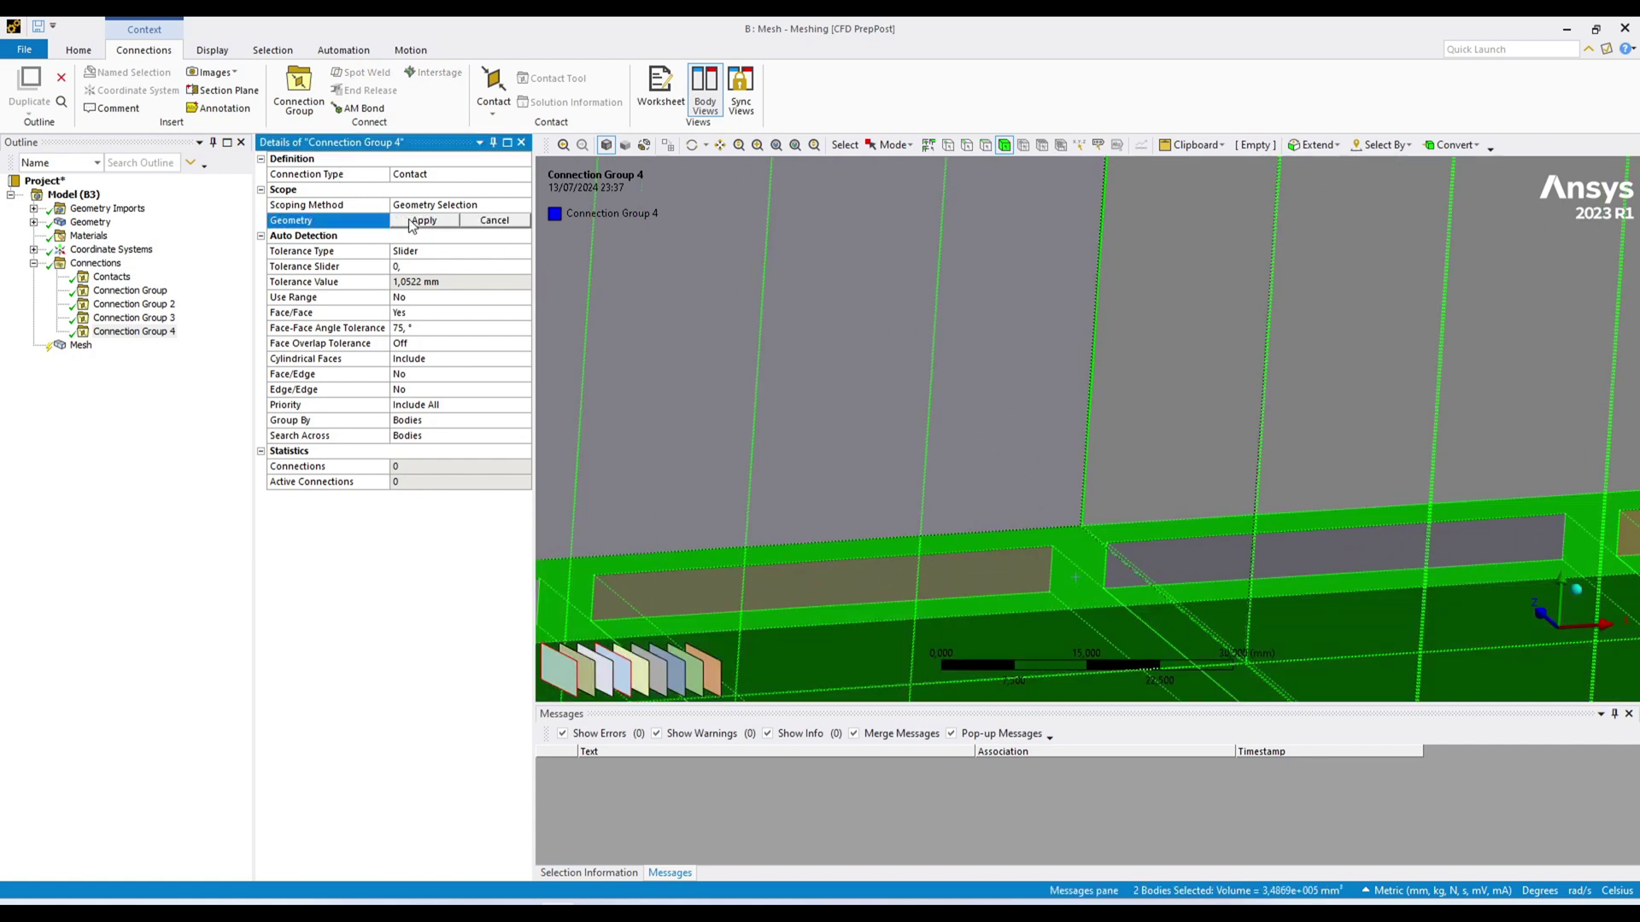
left_click(411, 225)
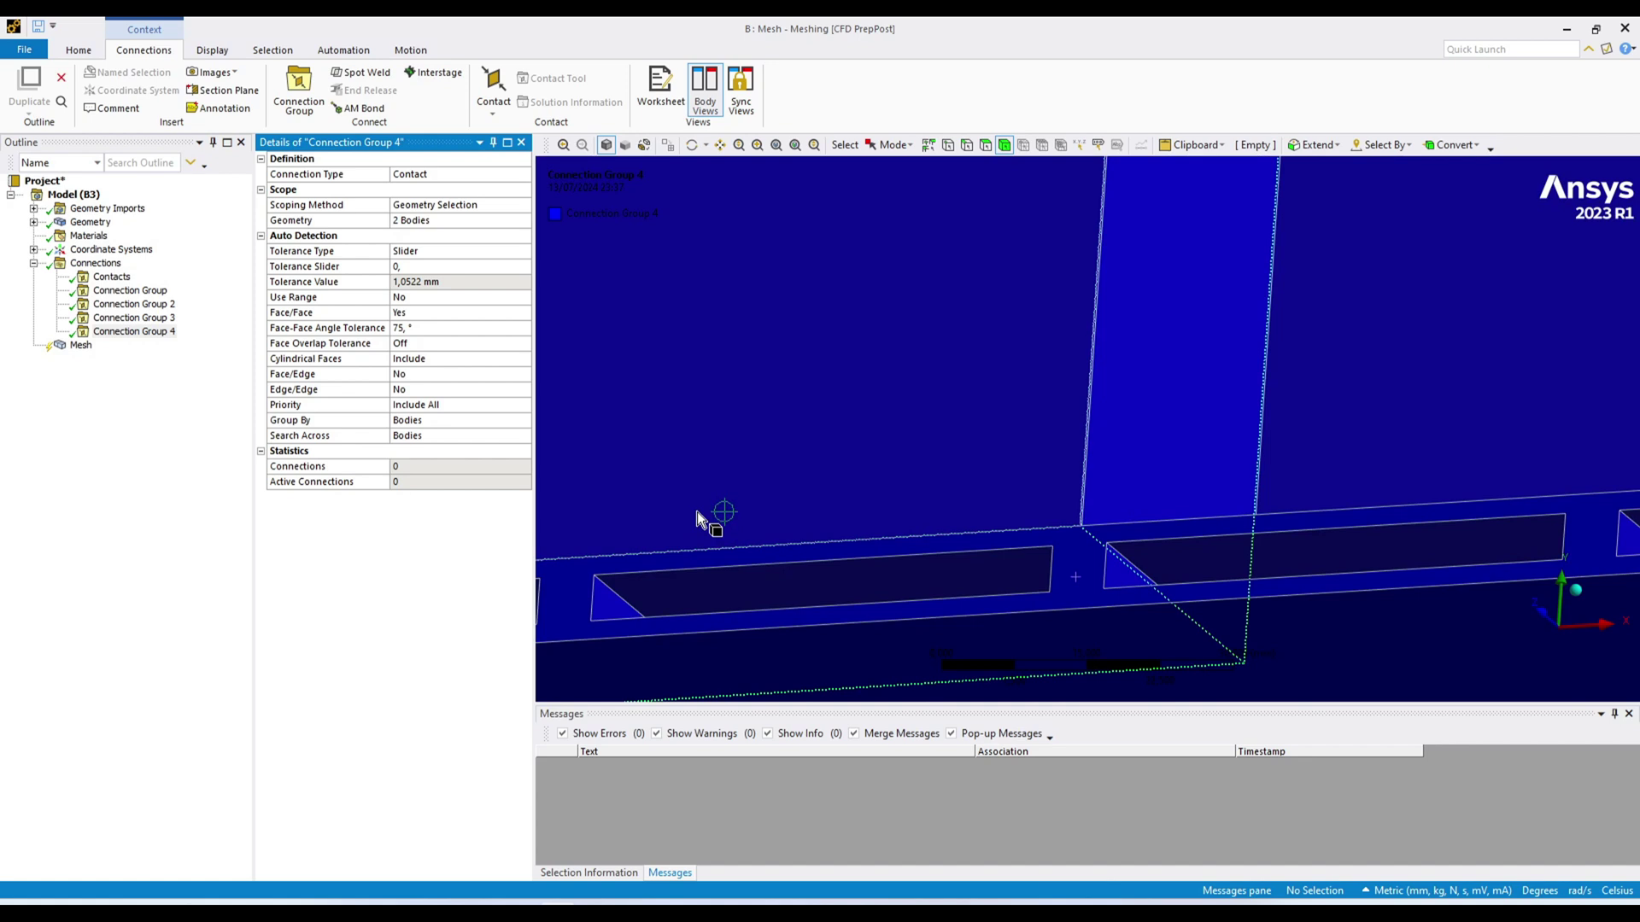
Delete the old Contacts folder and confirm the deletion
right_click(120, 278)
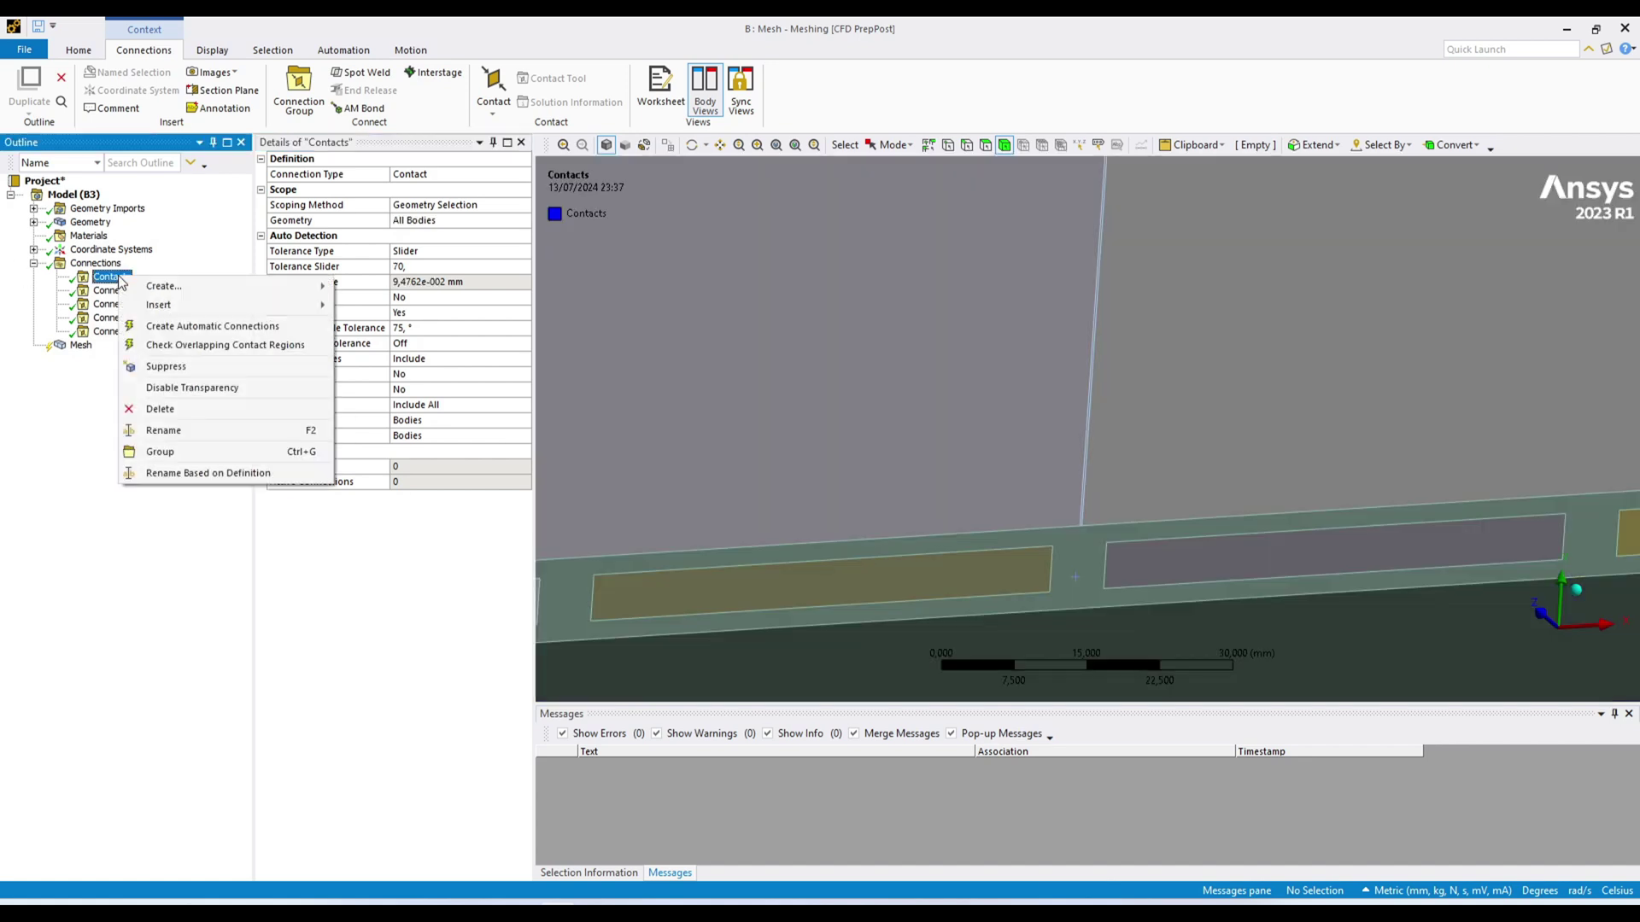
left_click(218, 409)
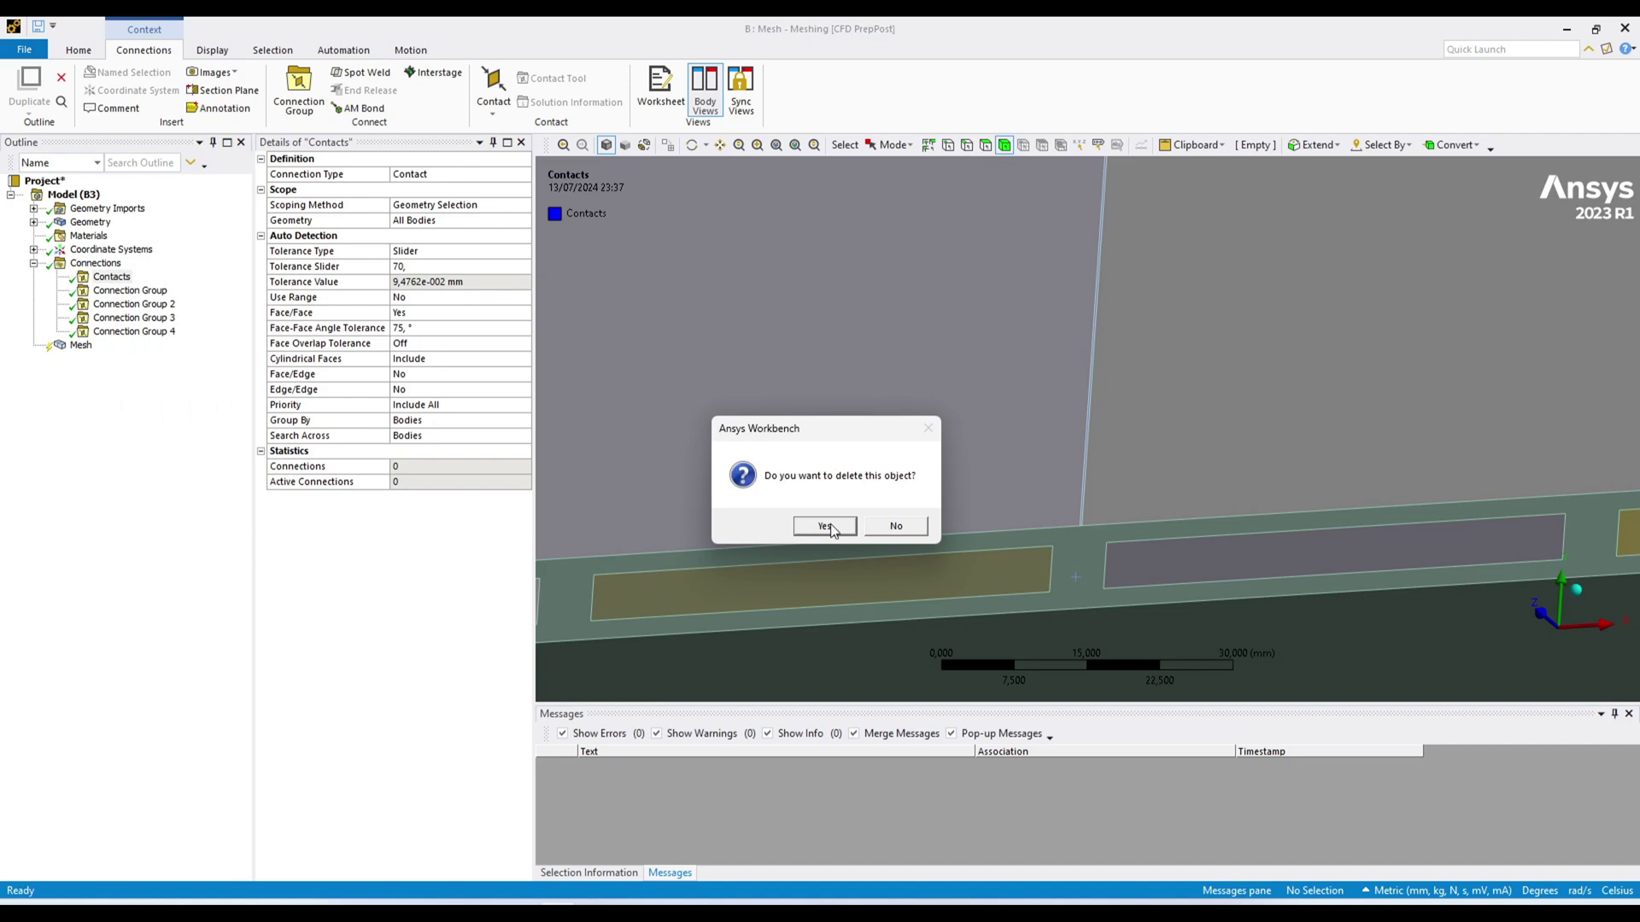
left_click(824, 526)
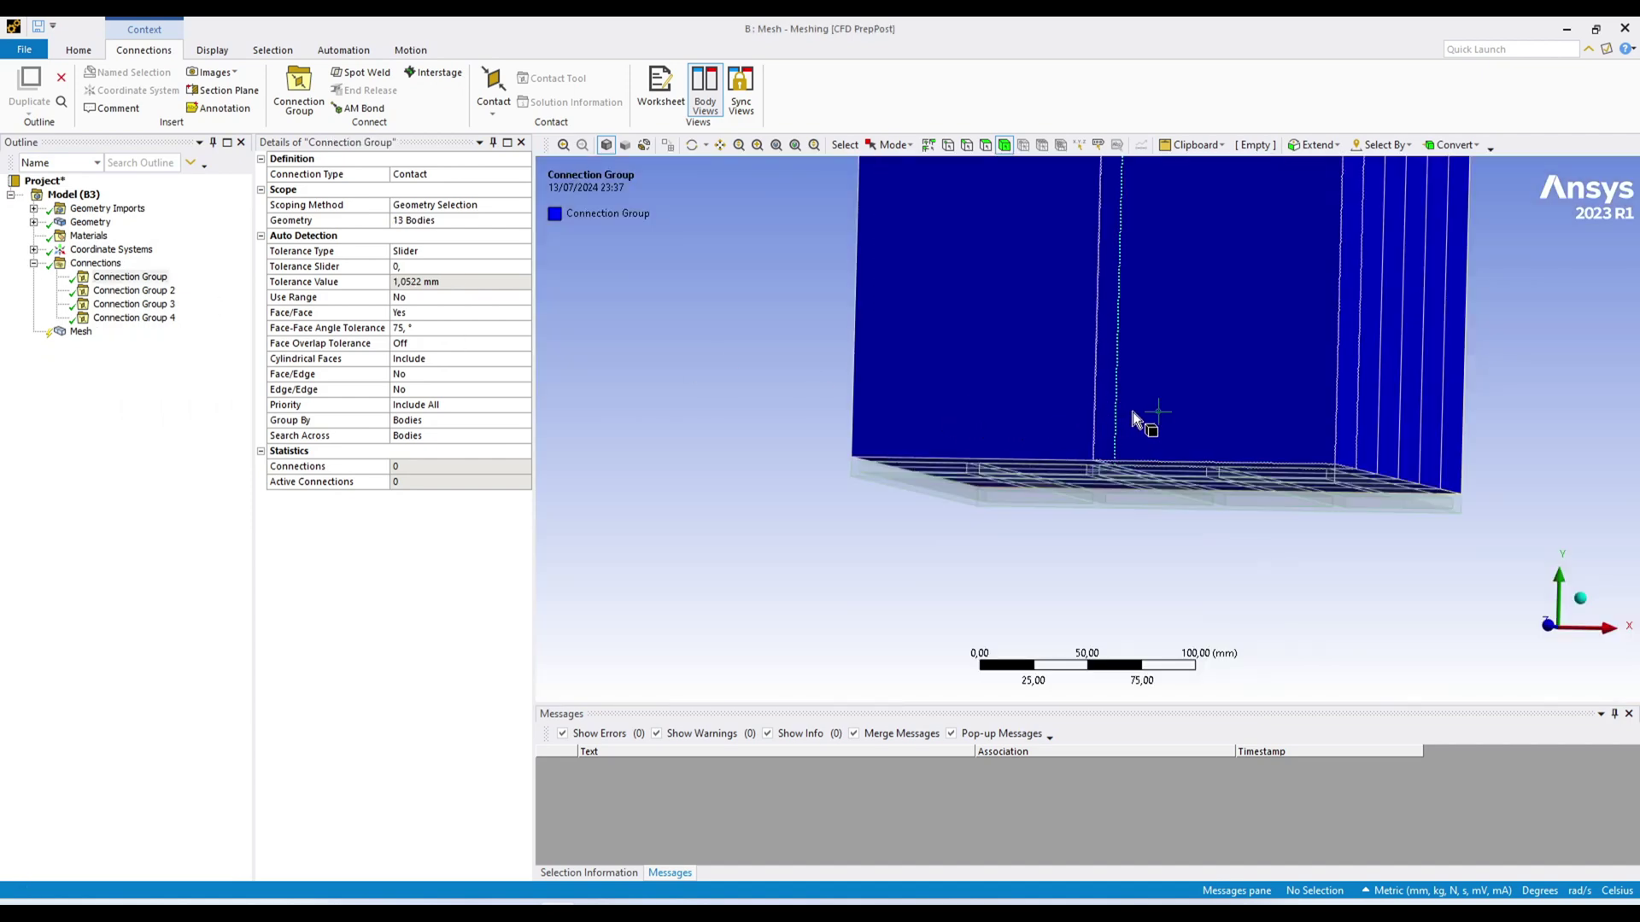
Set the first connection group's tolerance slider to 70
left_click(123, 279)
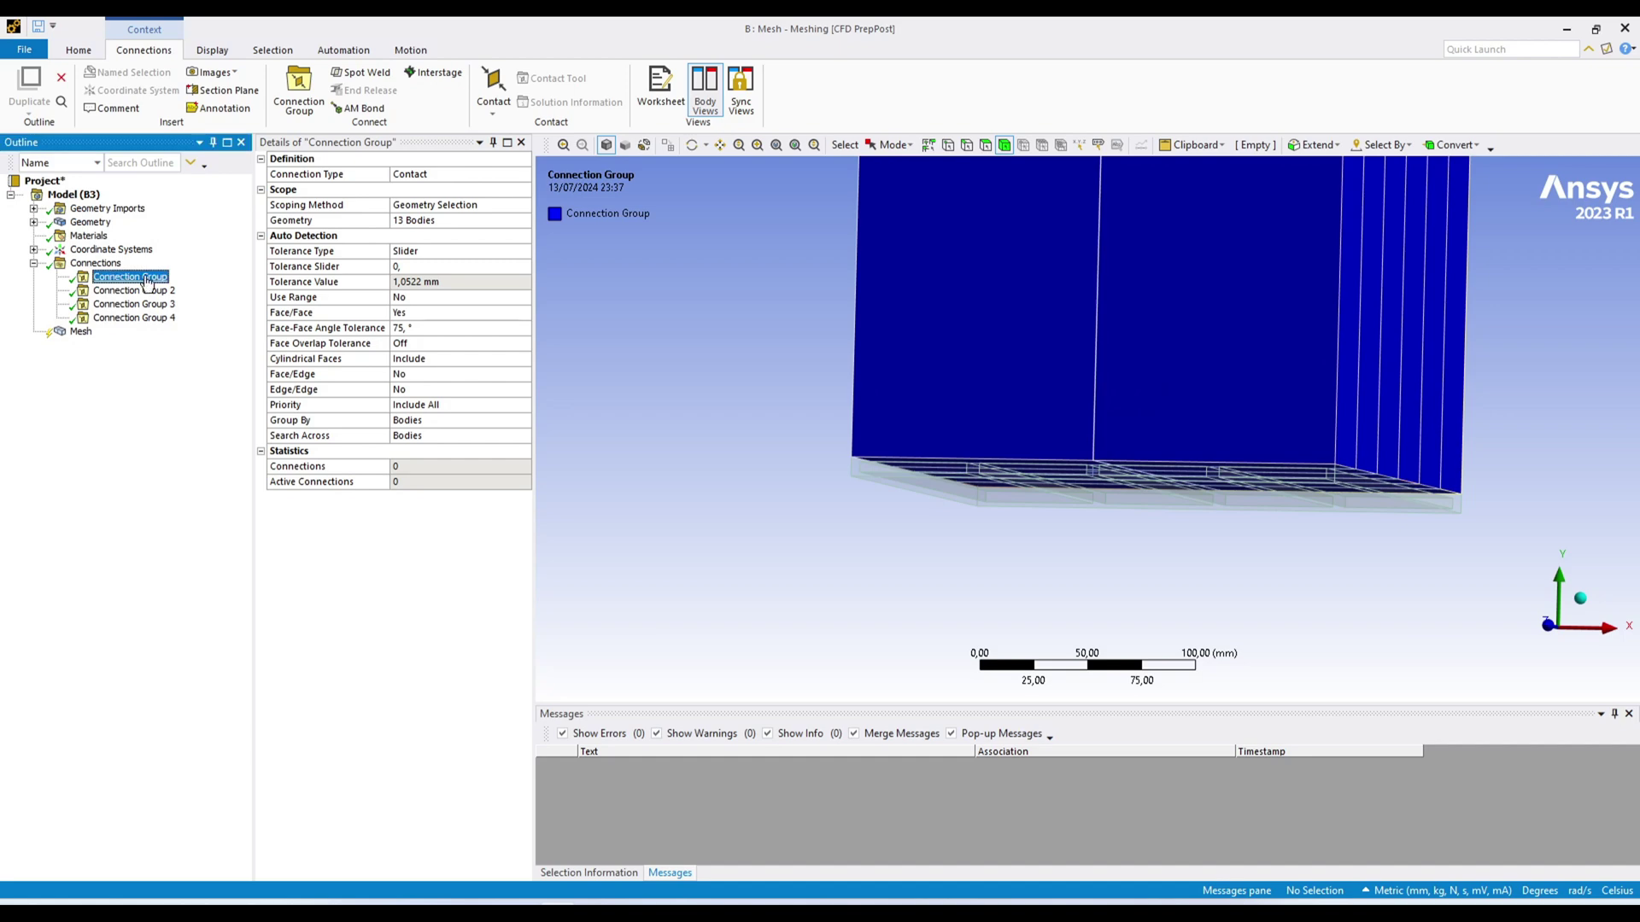
left_click(401, 267)
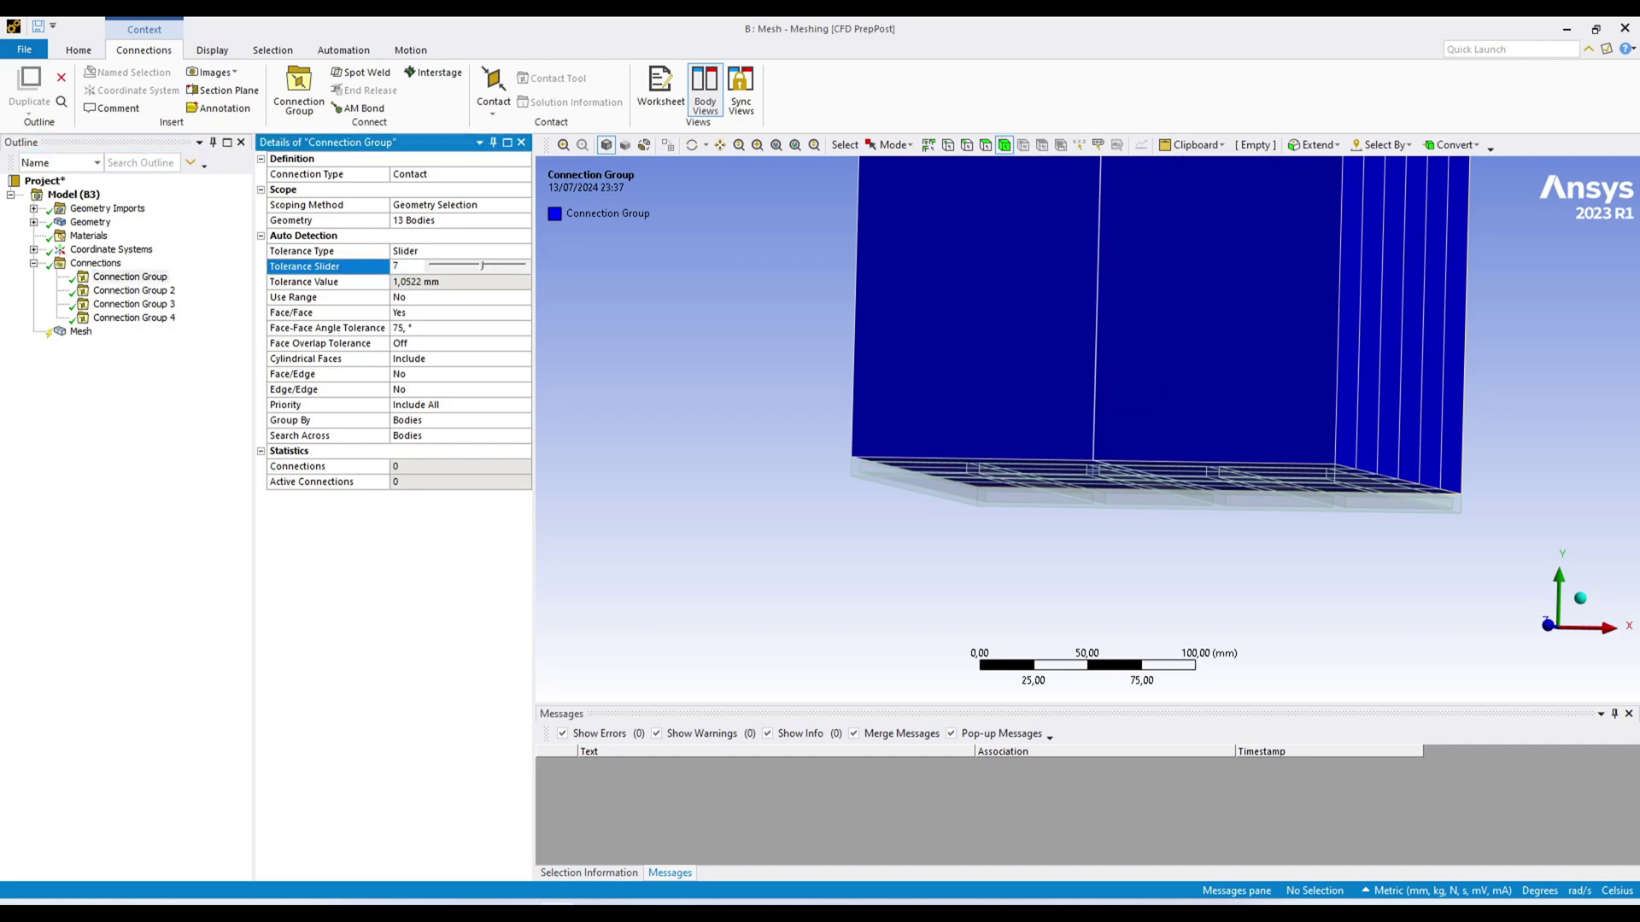
key("Return")
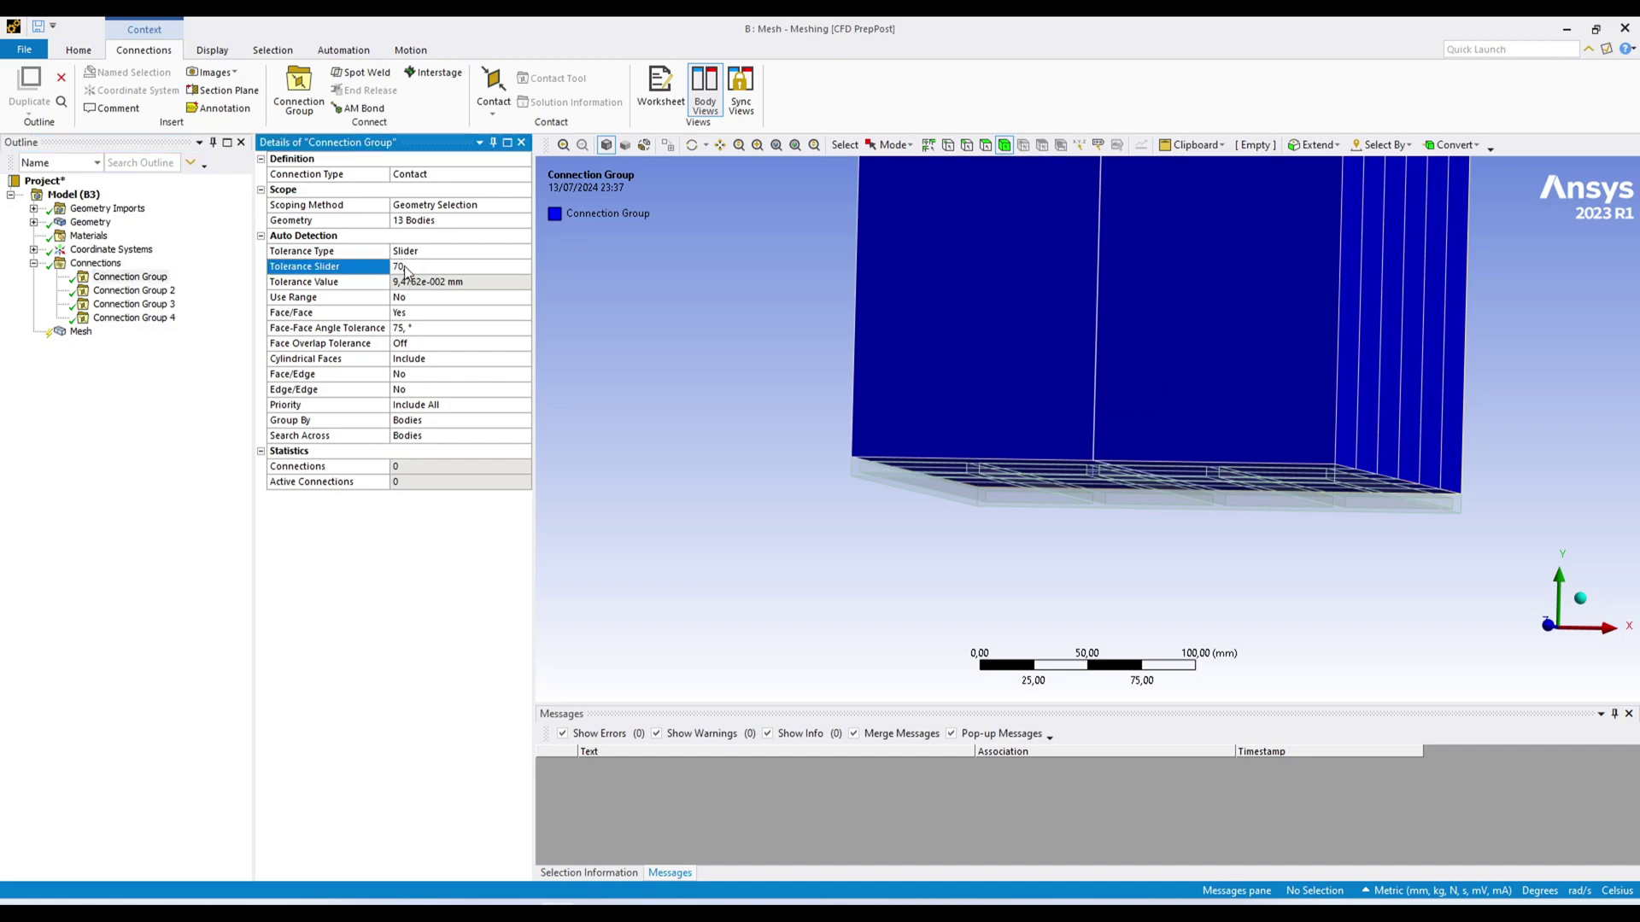
right_click(130, 282)
Create automatic connections for the first group, turning it into Contacts with 12 regions
left_click(287, 330)
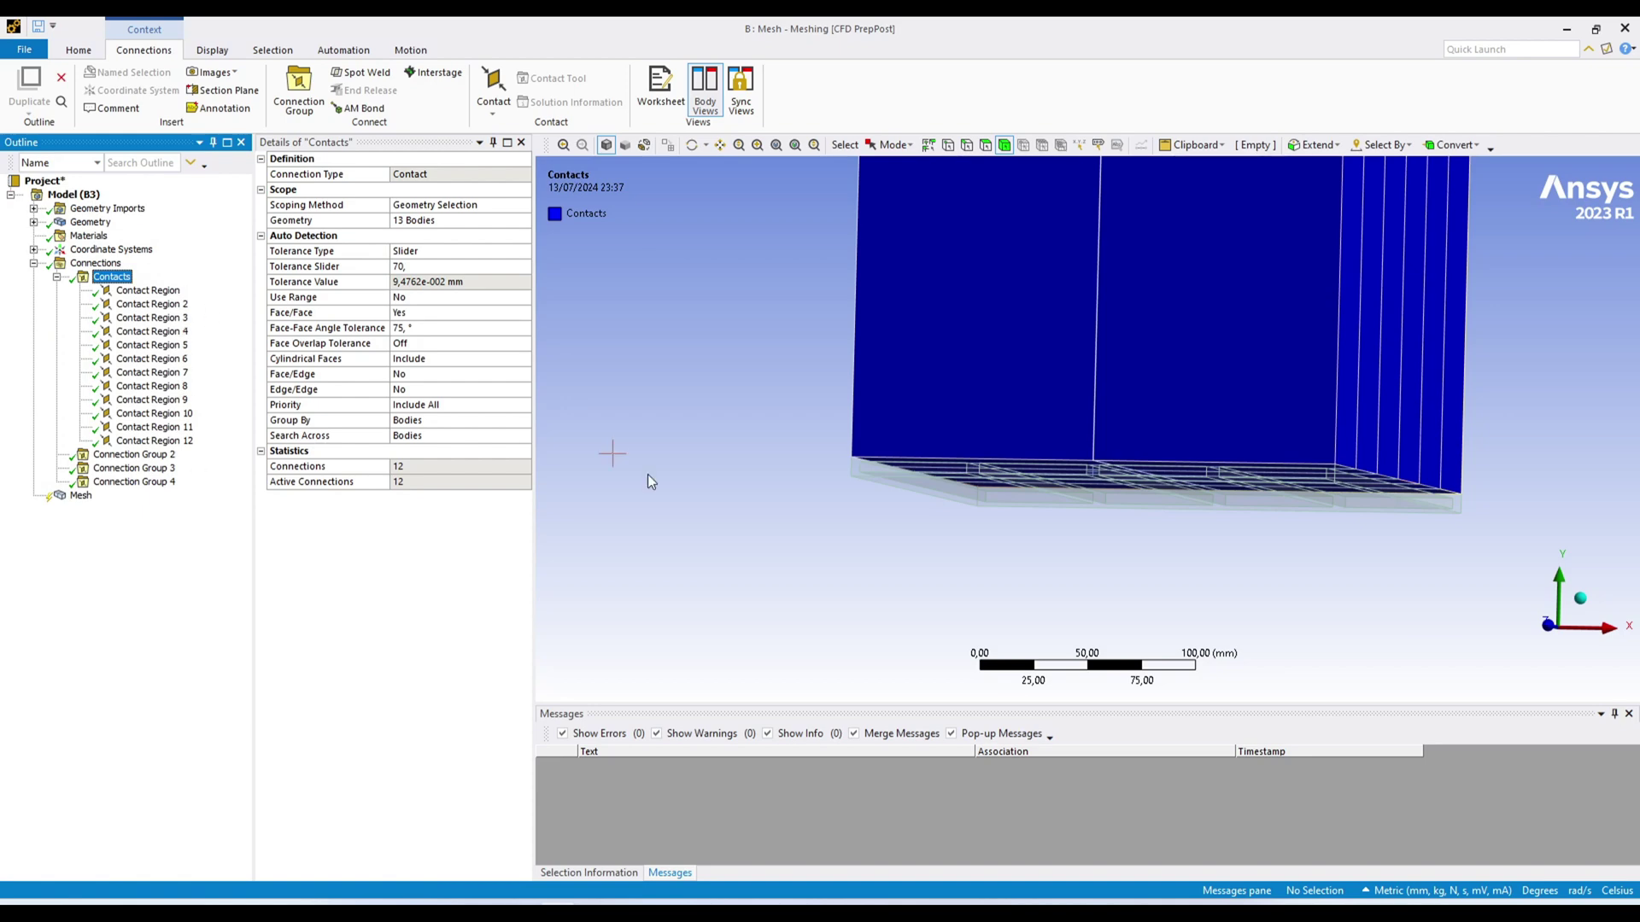
middle_click_drag(1017, 513, 1007, 615)
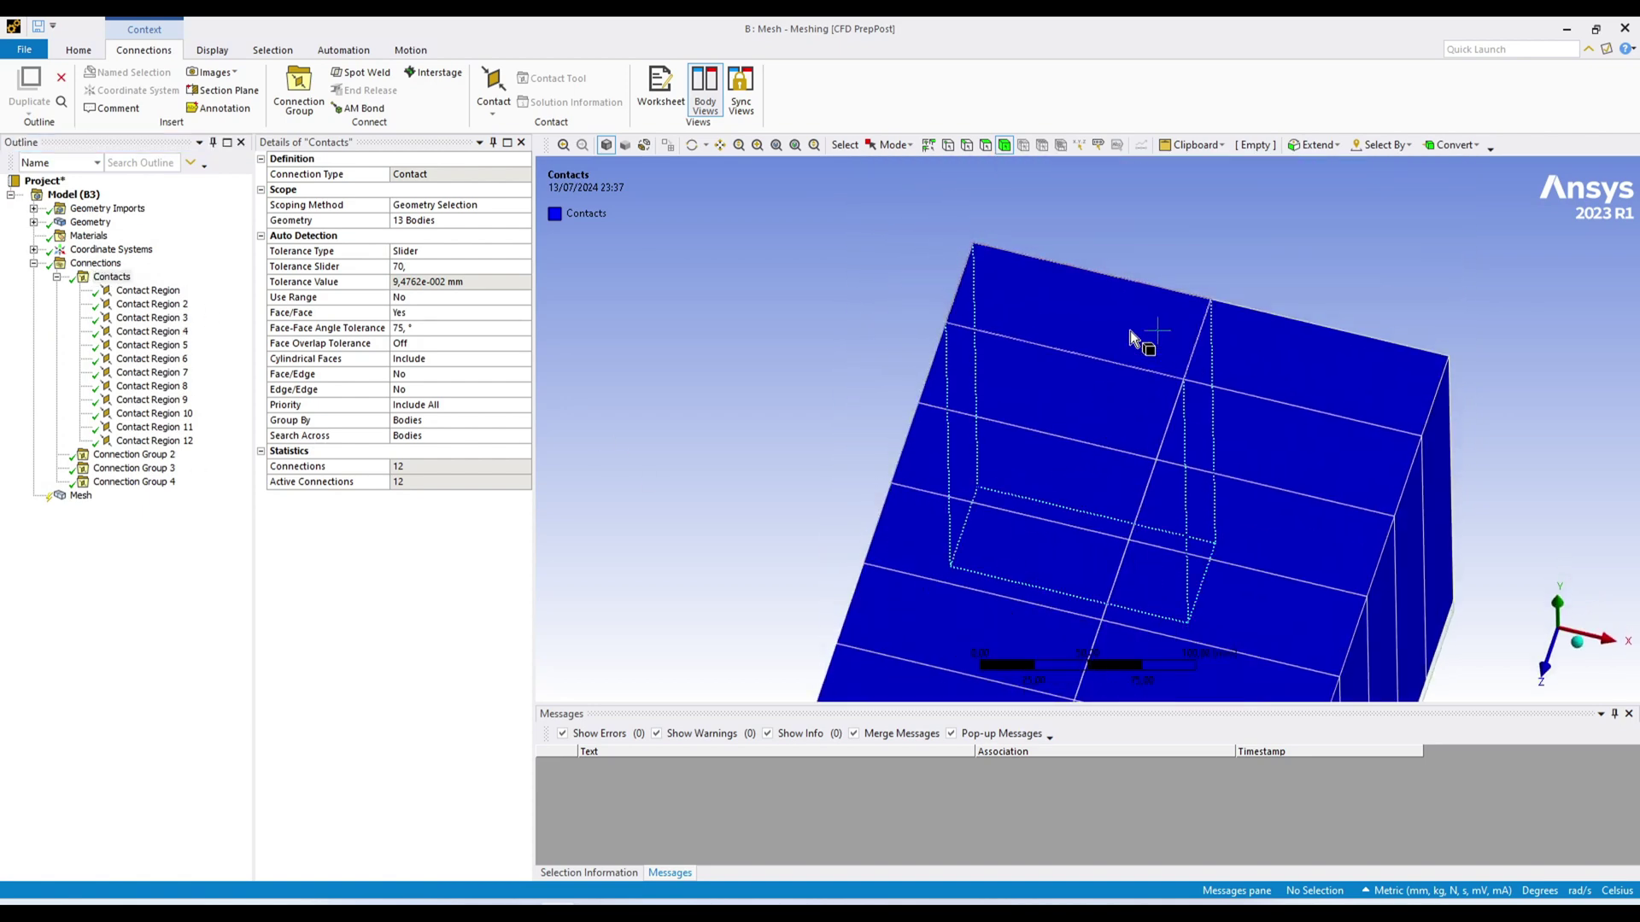
scroll(1130, 337, "down", 3)
middle_click_drag(1050, 365, 1050, 556)
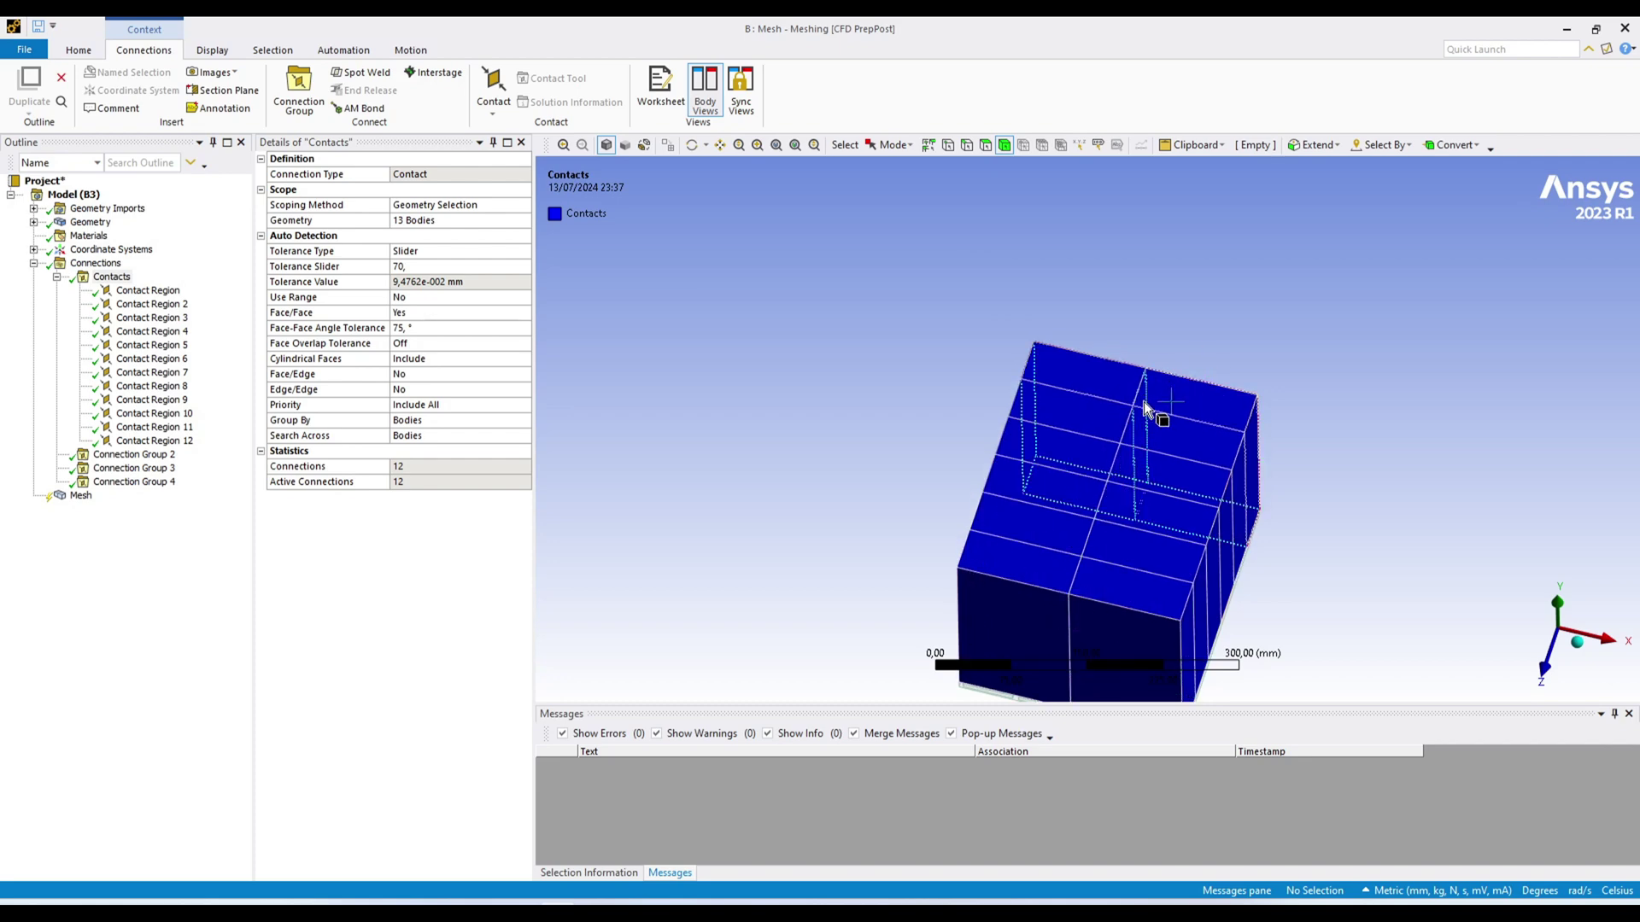
Review the contact regions one by one, from Contact Region through Contact Region 11, in the body views
left_click(147, 292)
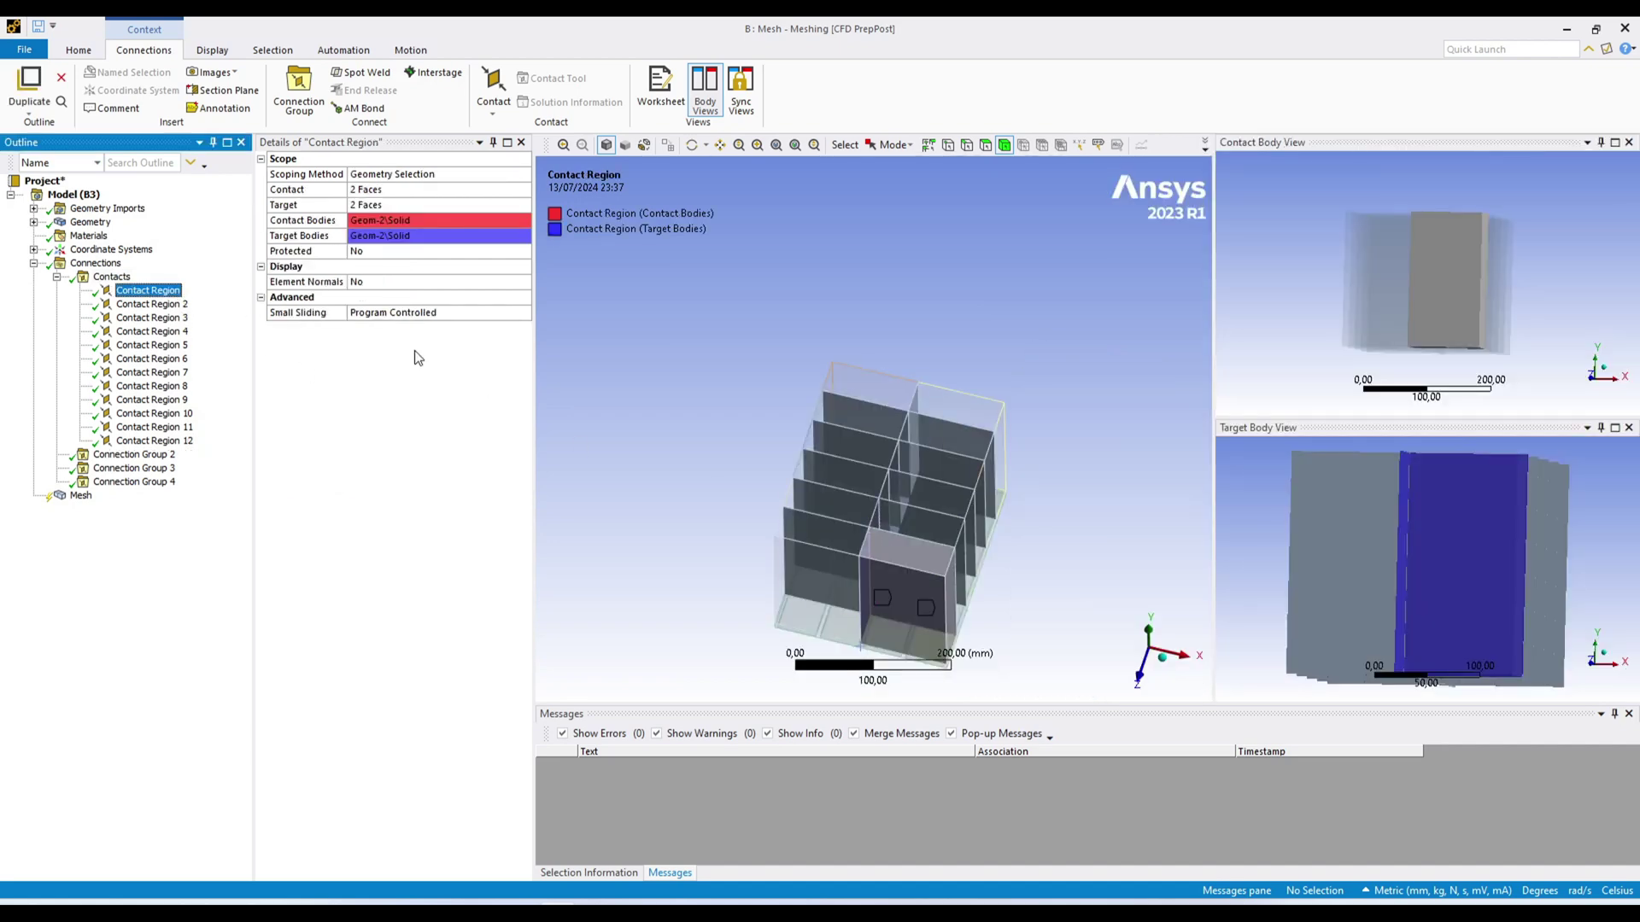
middle_click_drag(666, 427, 738, 468)
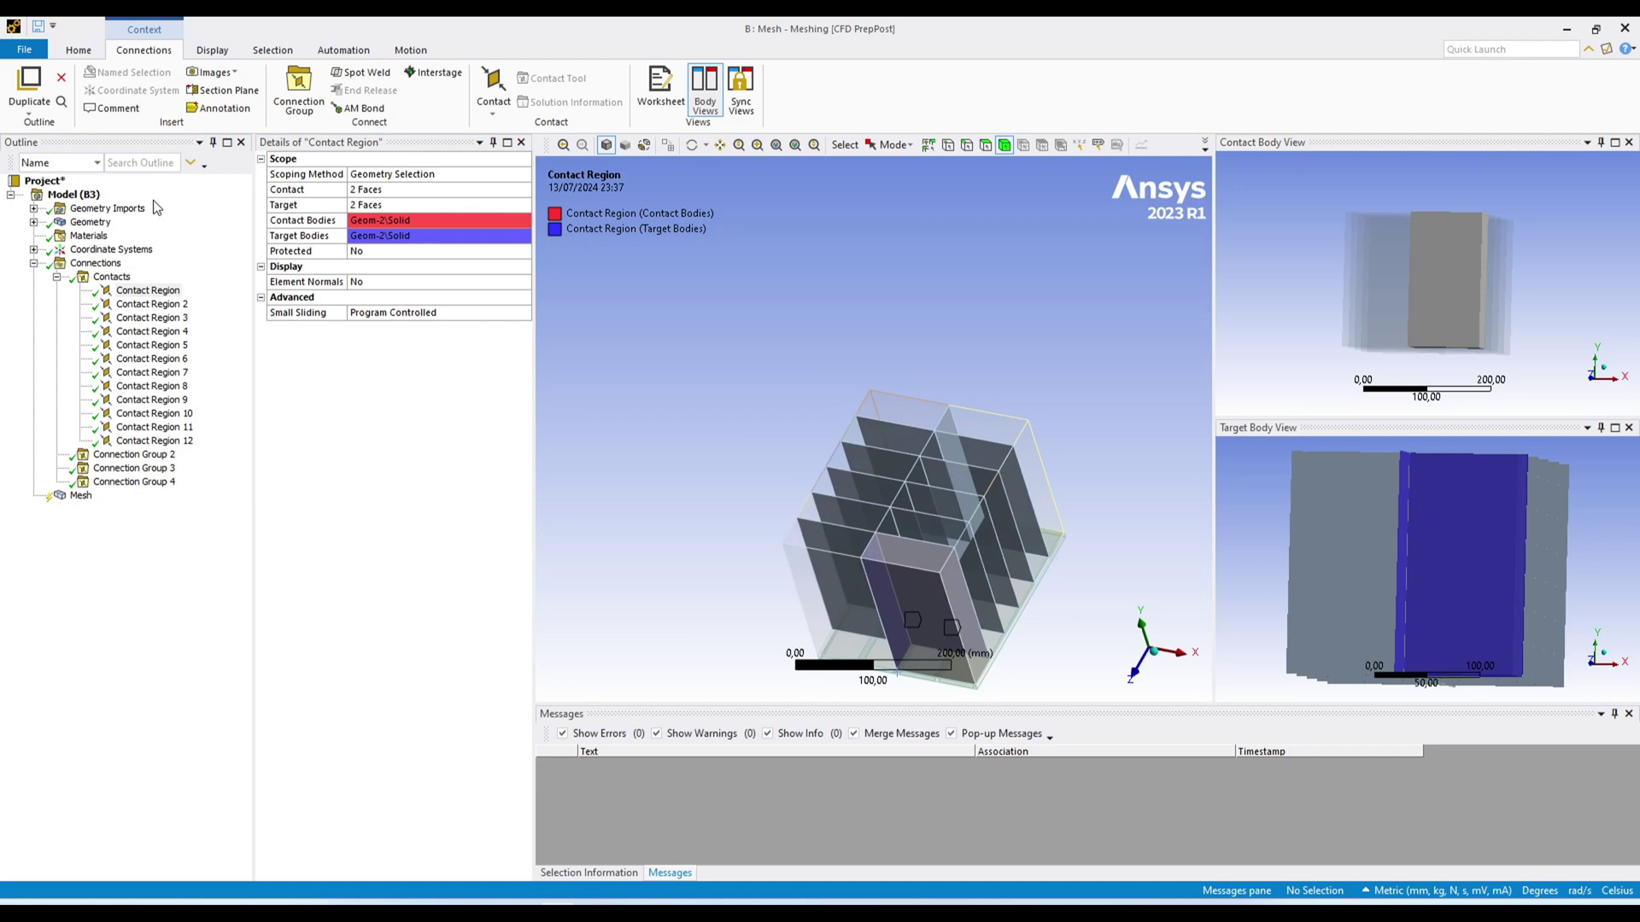
left_click(175, 292)
middle_click_drag(1505, 260, 1439, 341)
scroll(1443, 521, "down", 3)
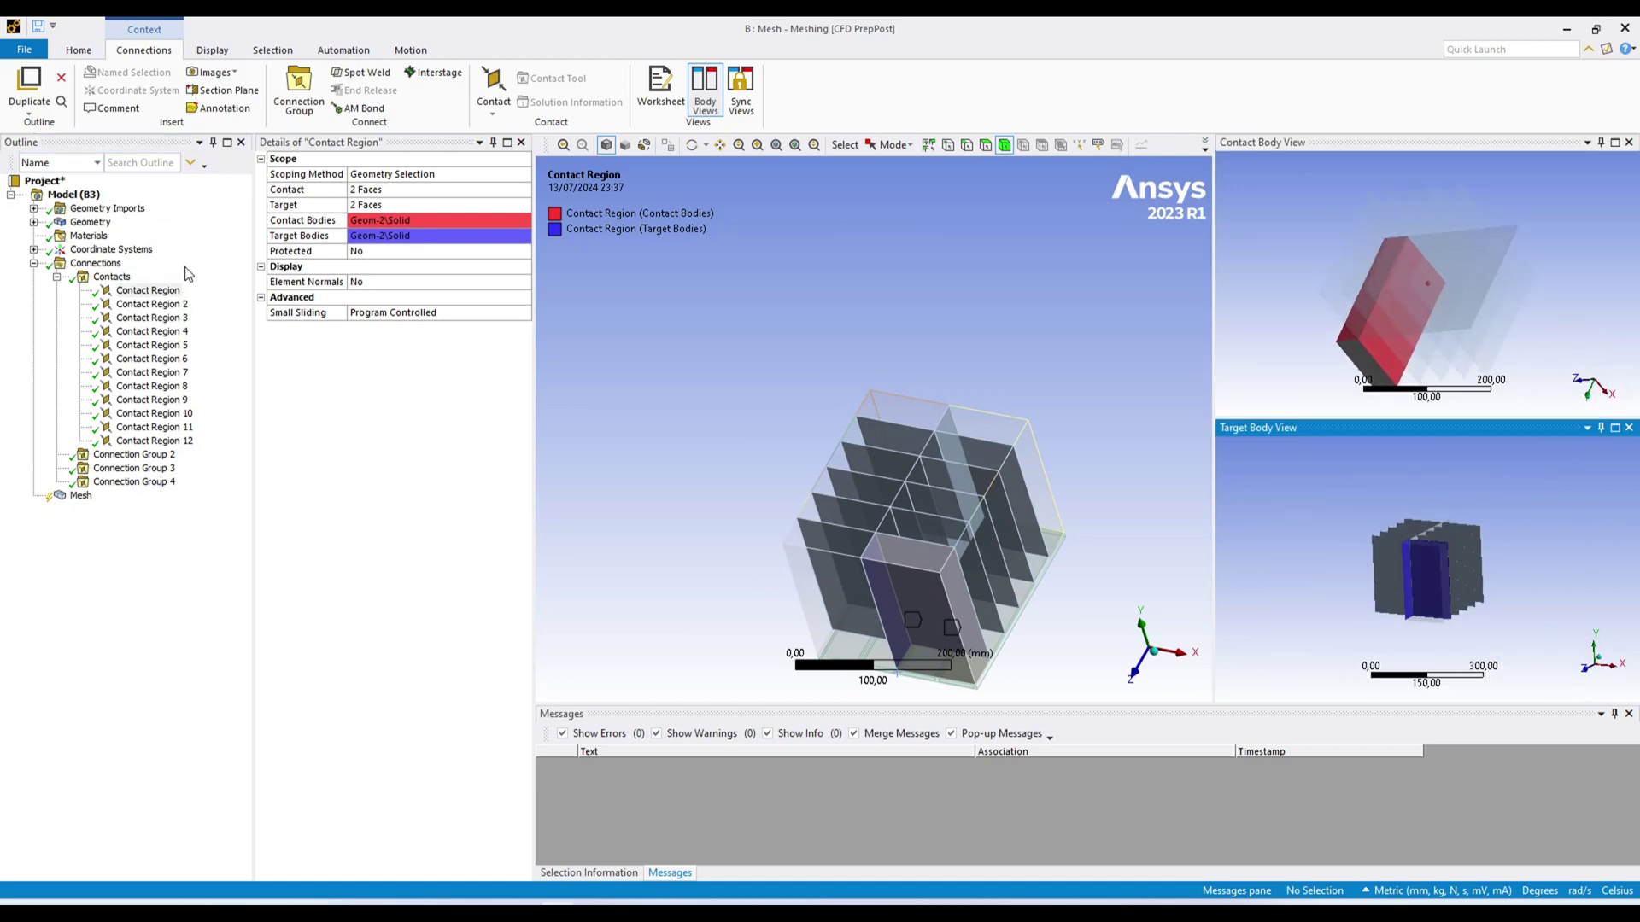
left_click(177, 307)
key("Down")
key("Down")
key("Down")
key("Down")
key("Down")
key("Down")
key("Down")
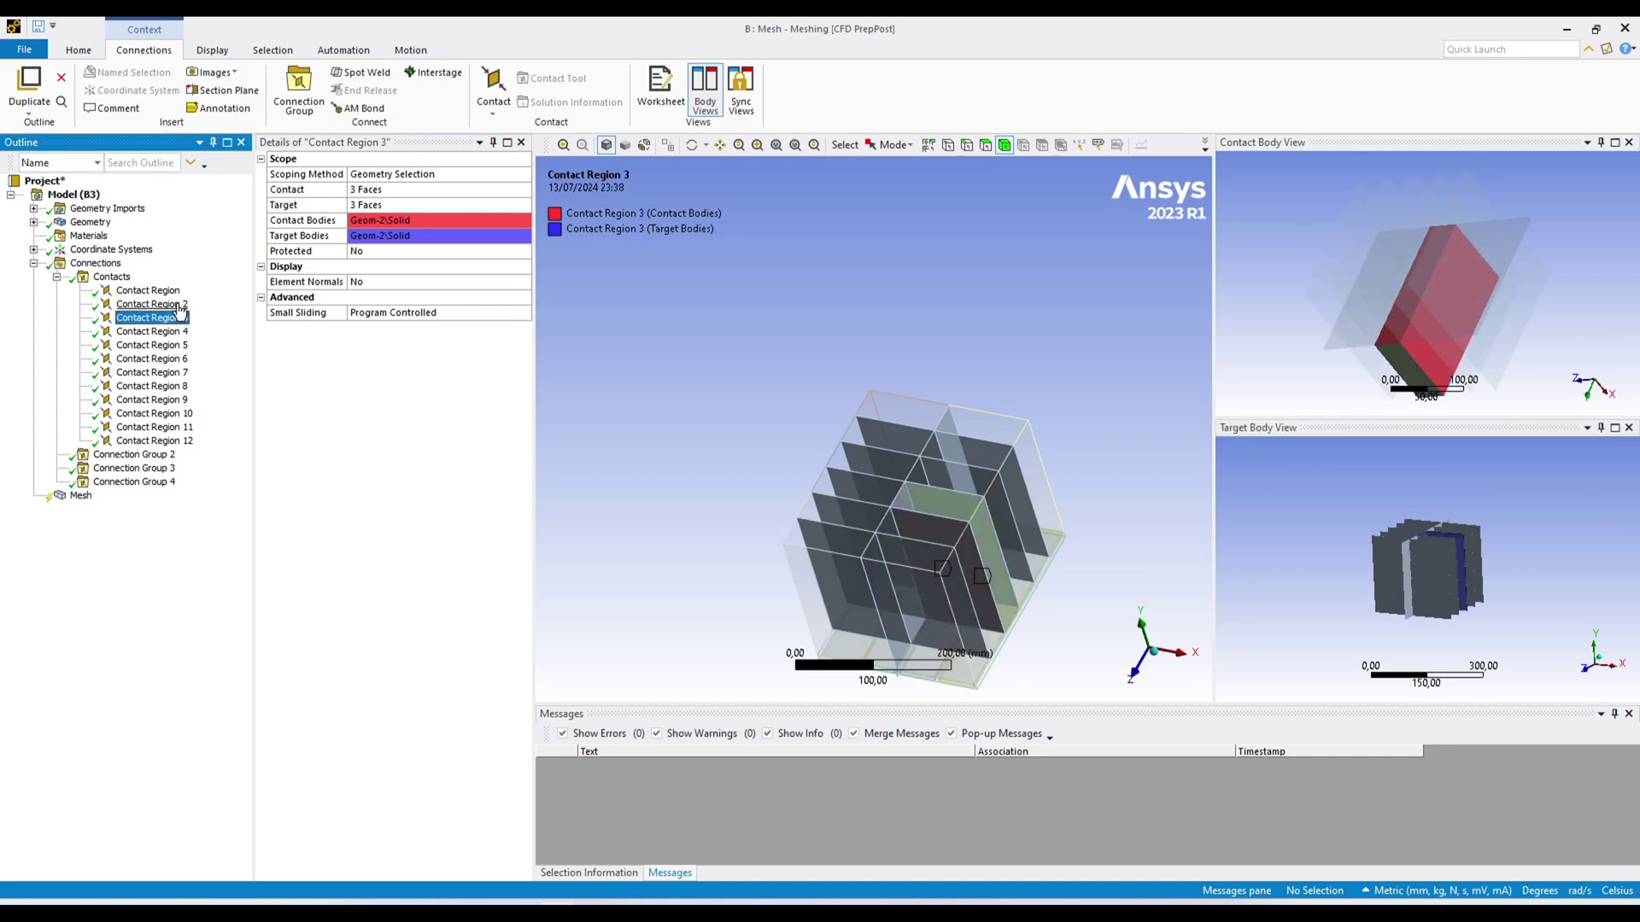
key("Down")
key("Down")
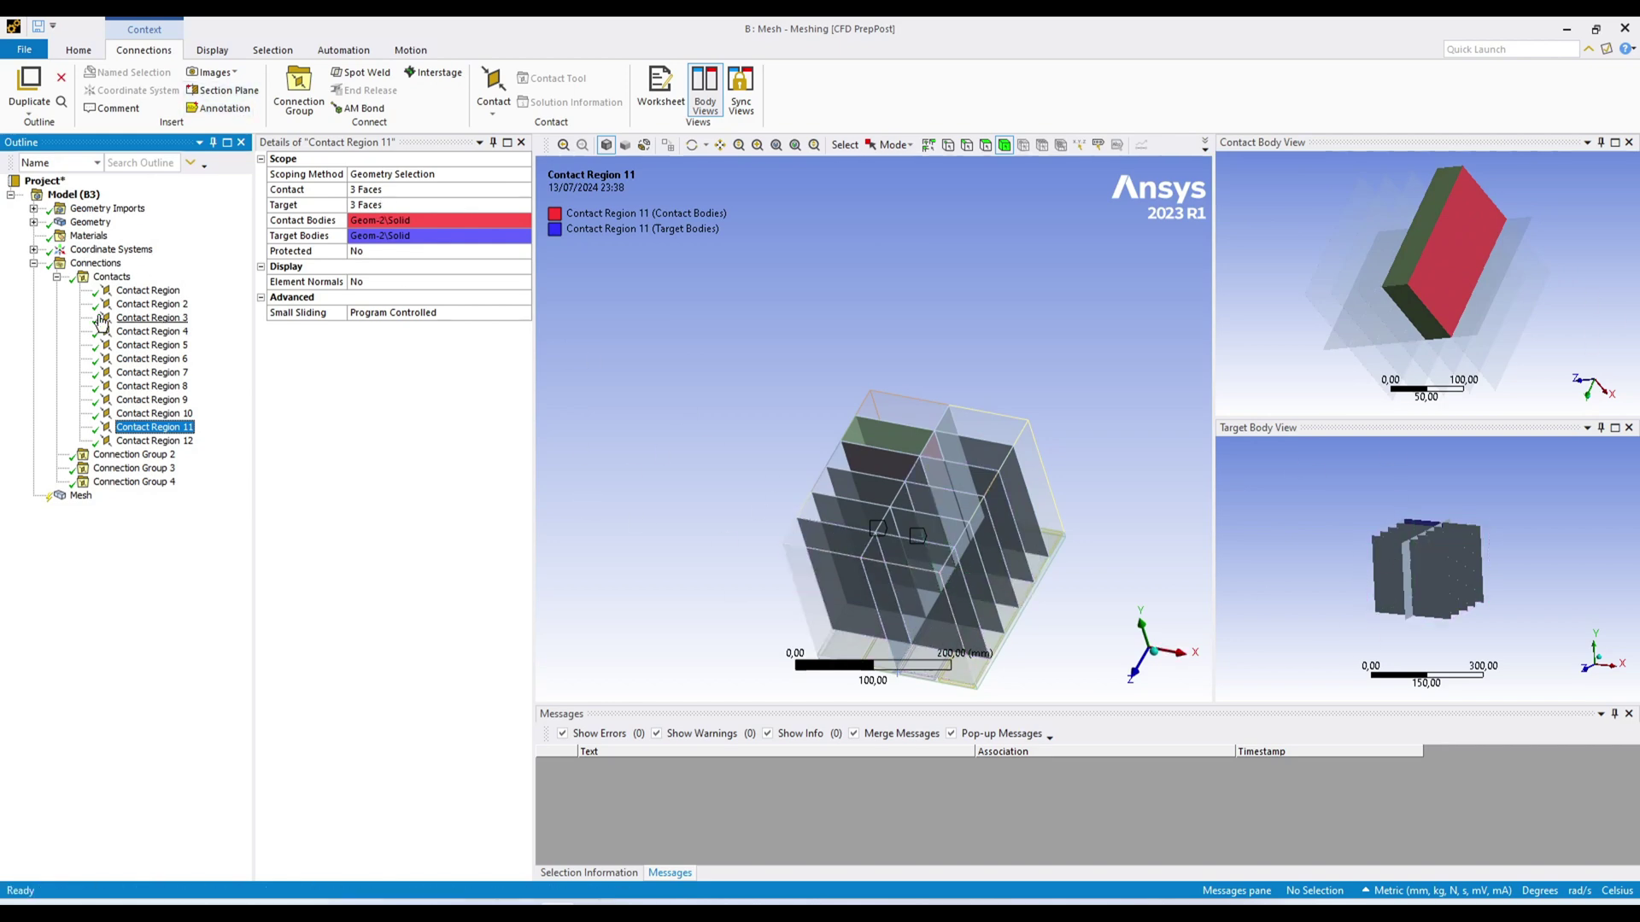
left_click(113, 277)
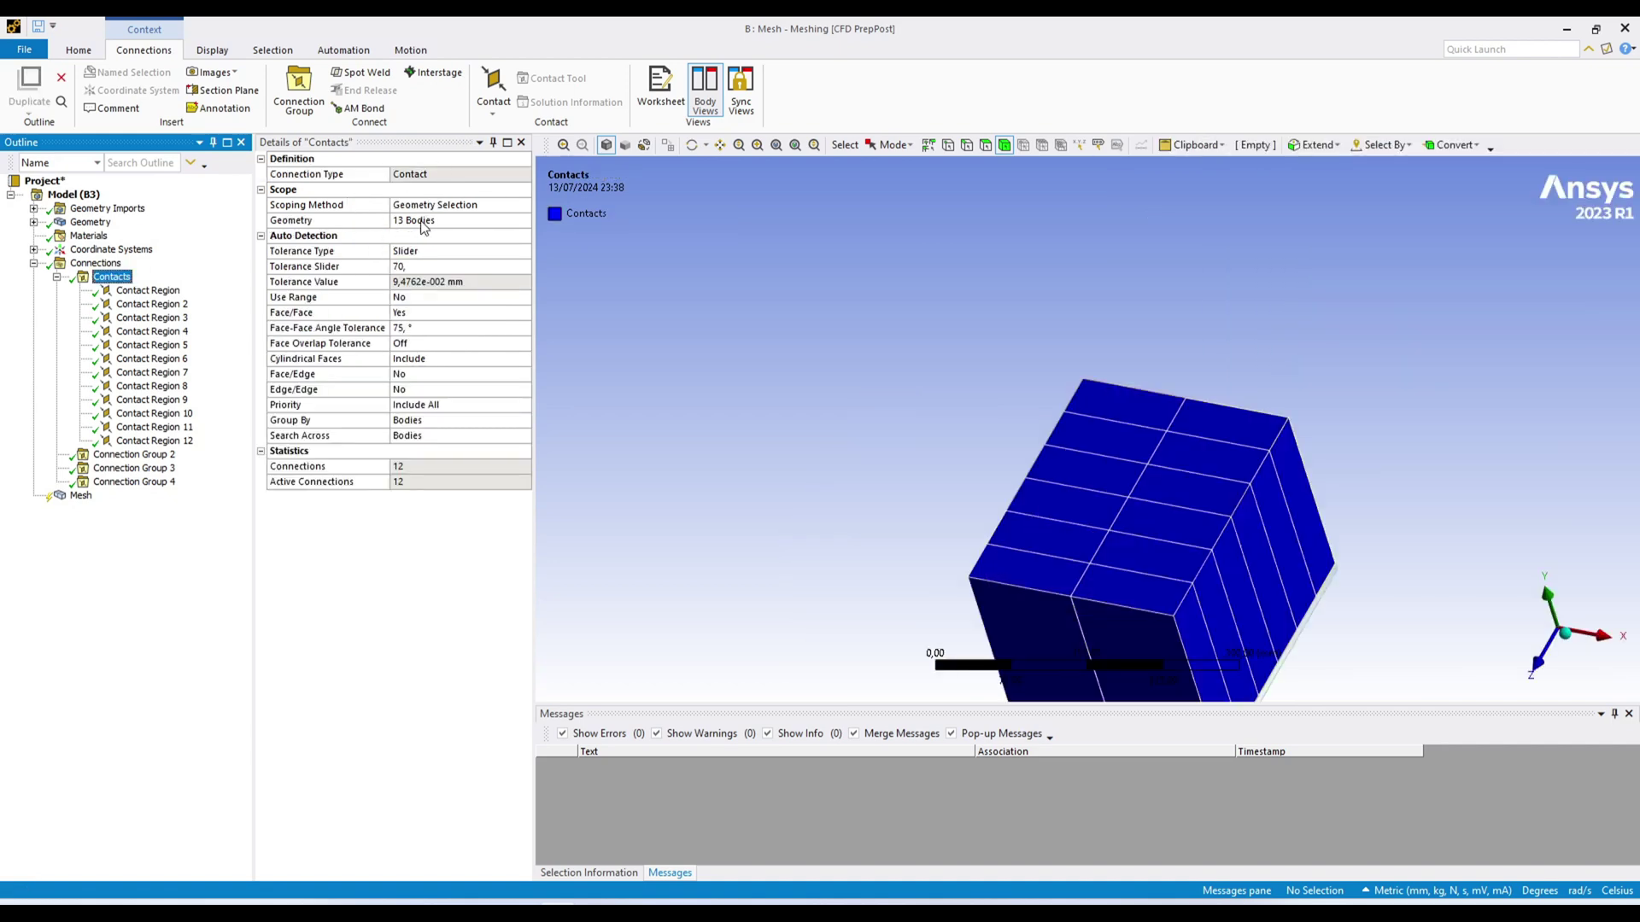
Create automatic connections for Connection Group 2, turning it into Contacts 2
left_click(101, 455)
middle_click_drag(970, 675, 1129, 496)
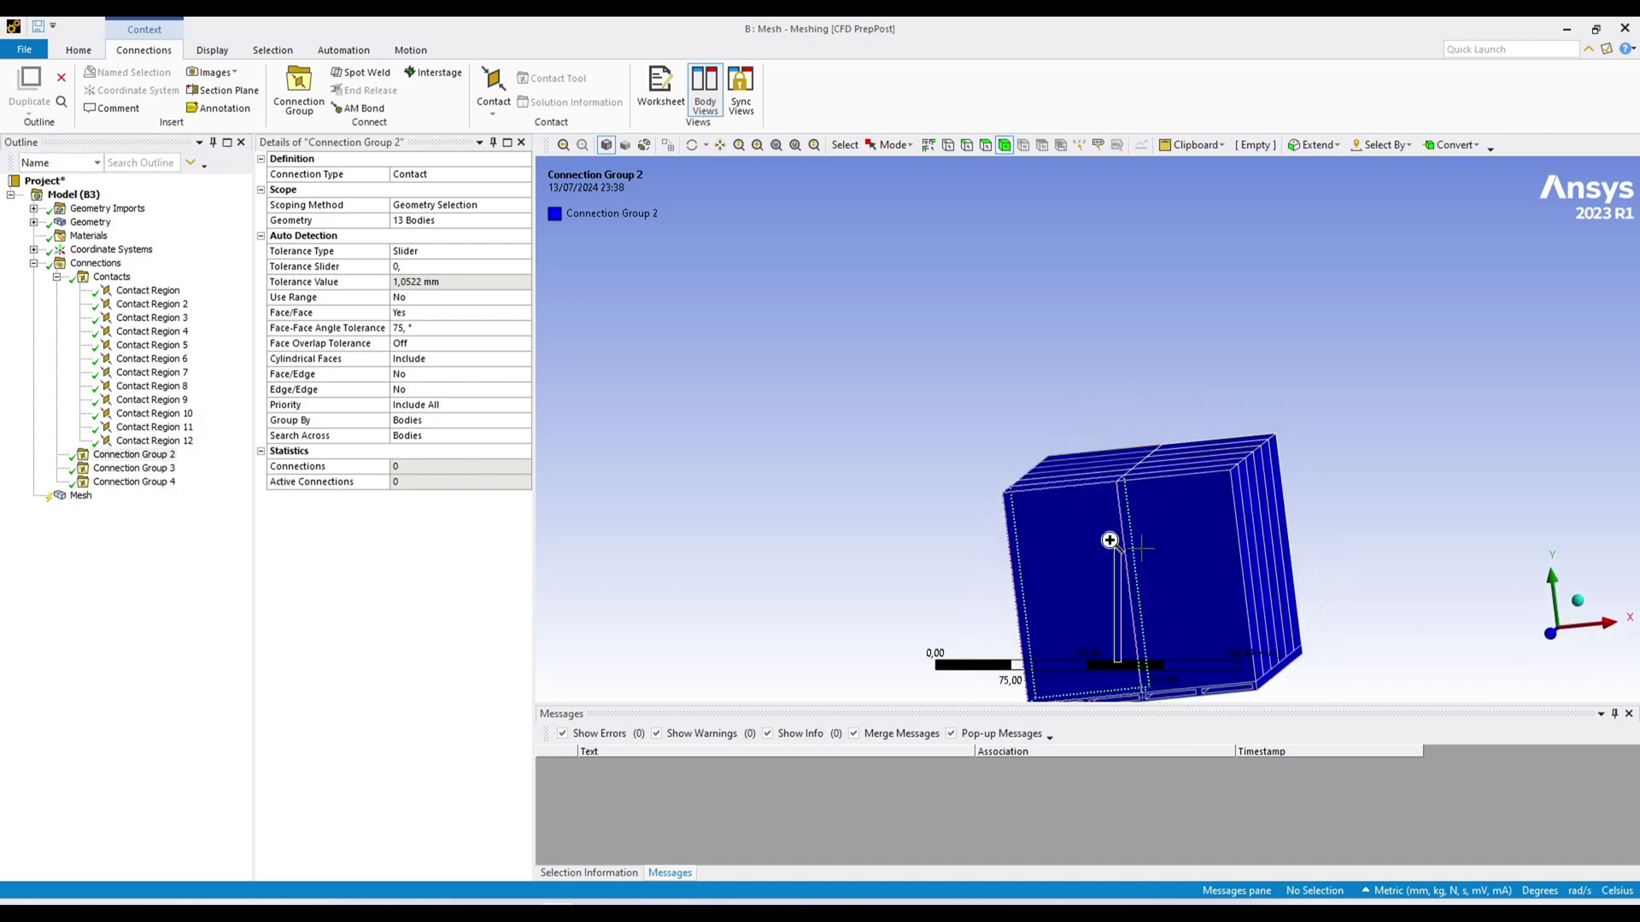
left_click(1036, 524)
scroll(1036, 523, "down", 2)
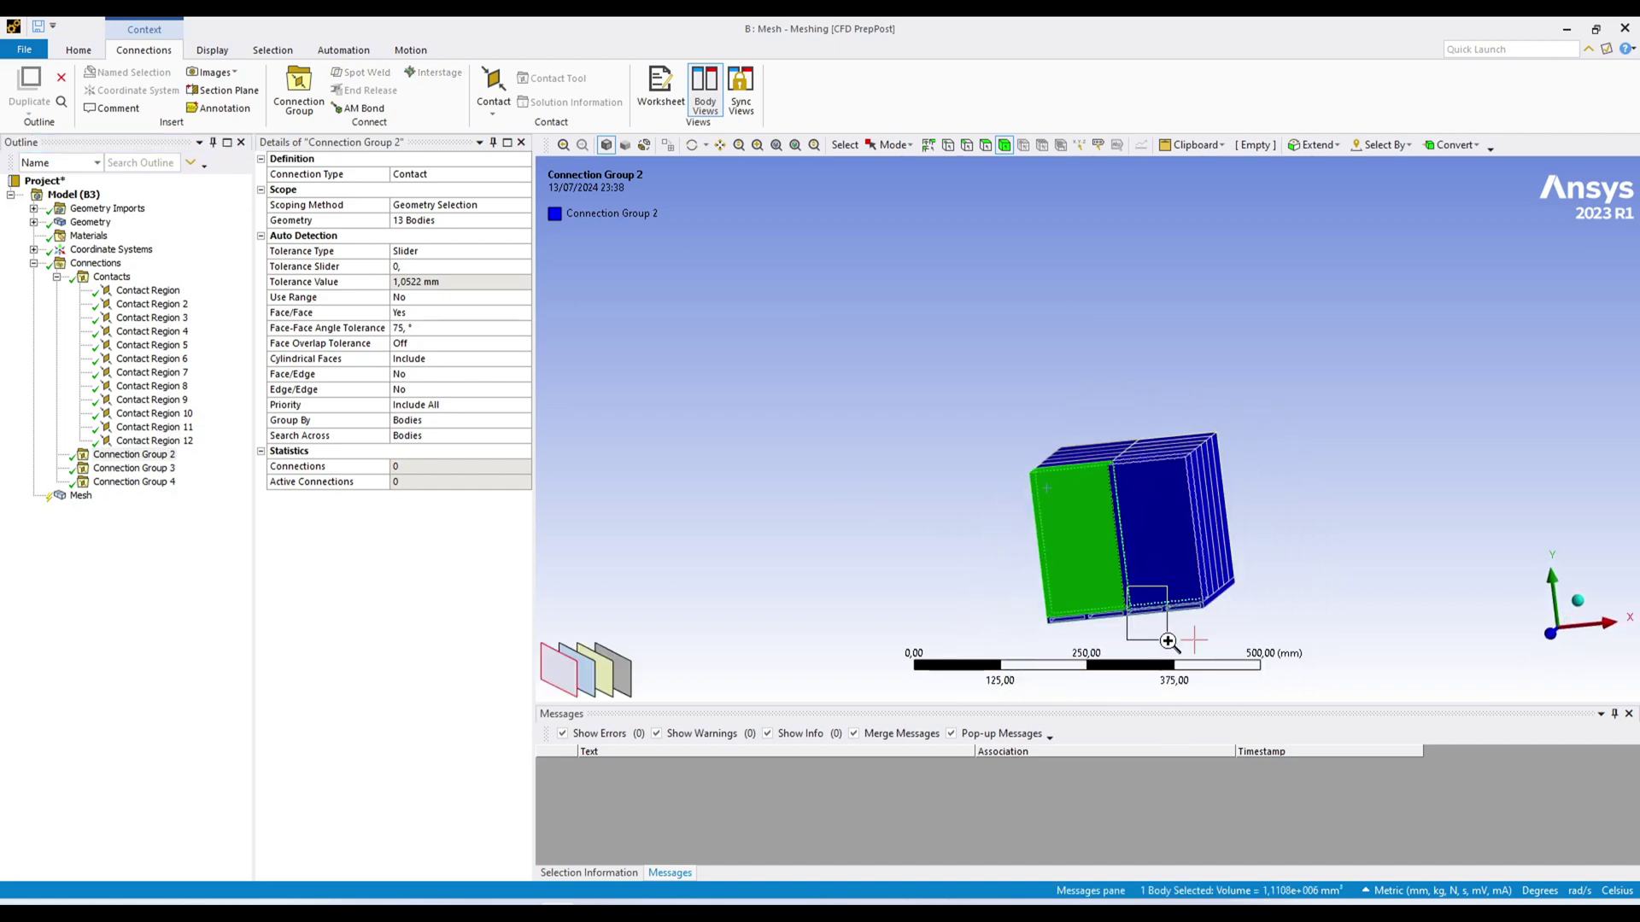
right_click_drag(1136, 614, 1069, 548)
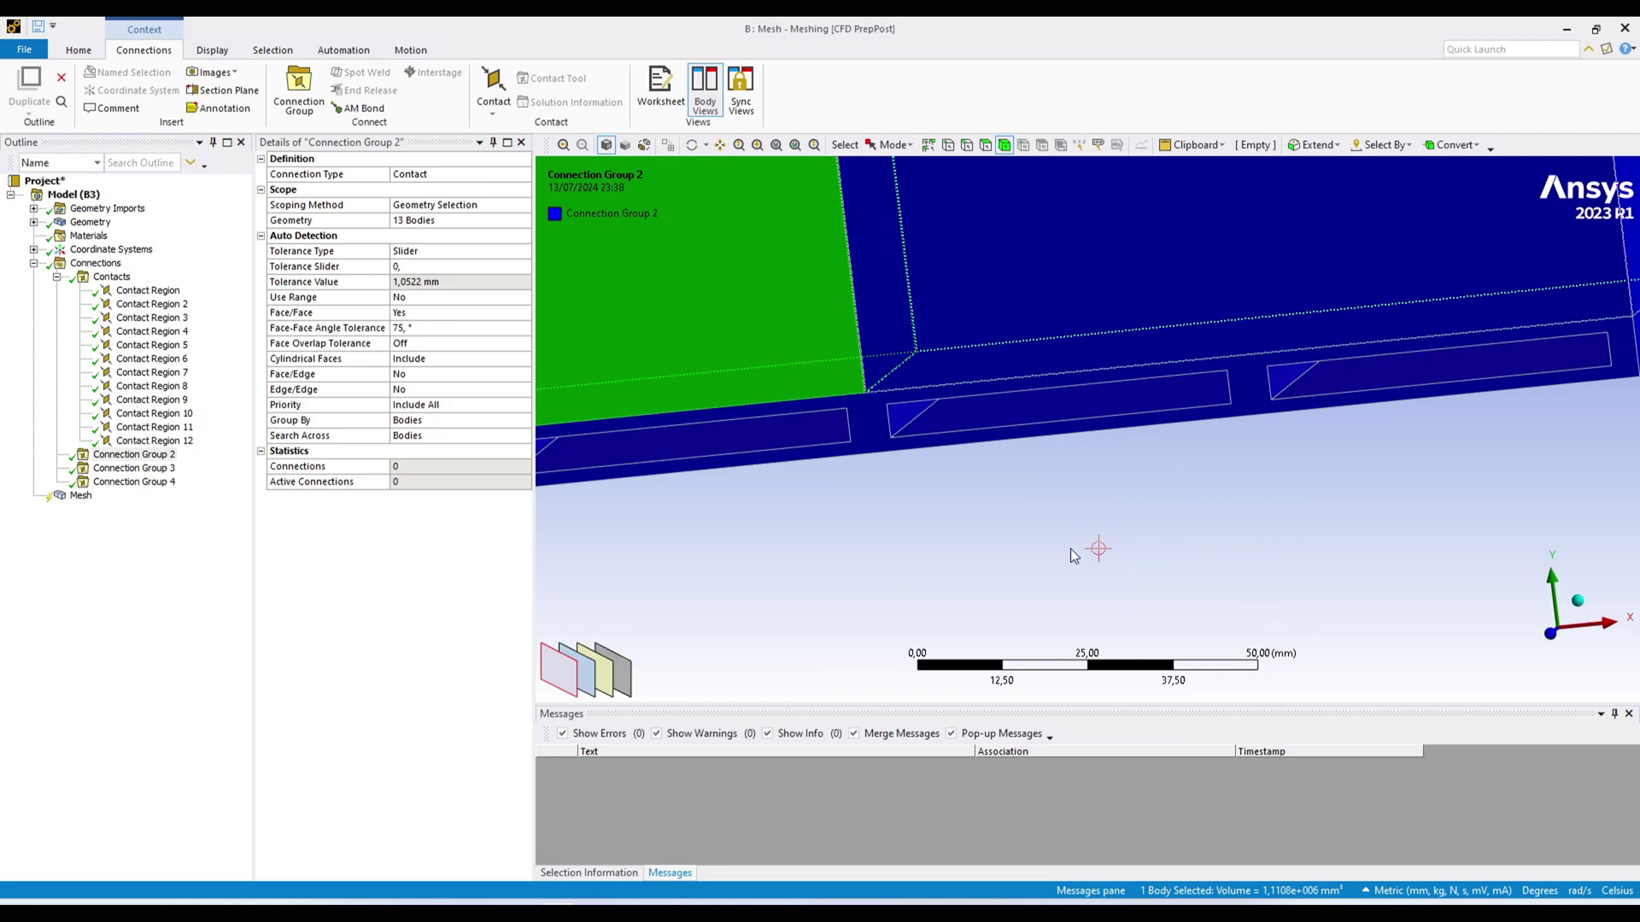
right_click(162, 454)
left_click(310, 504)
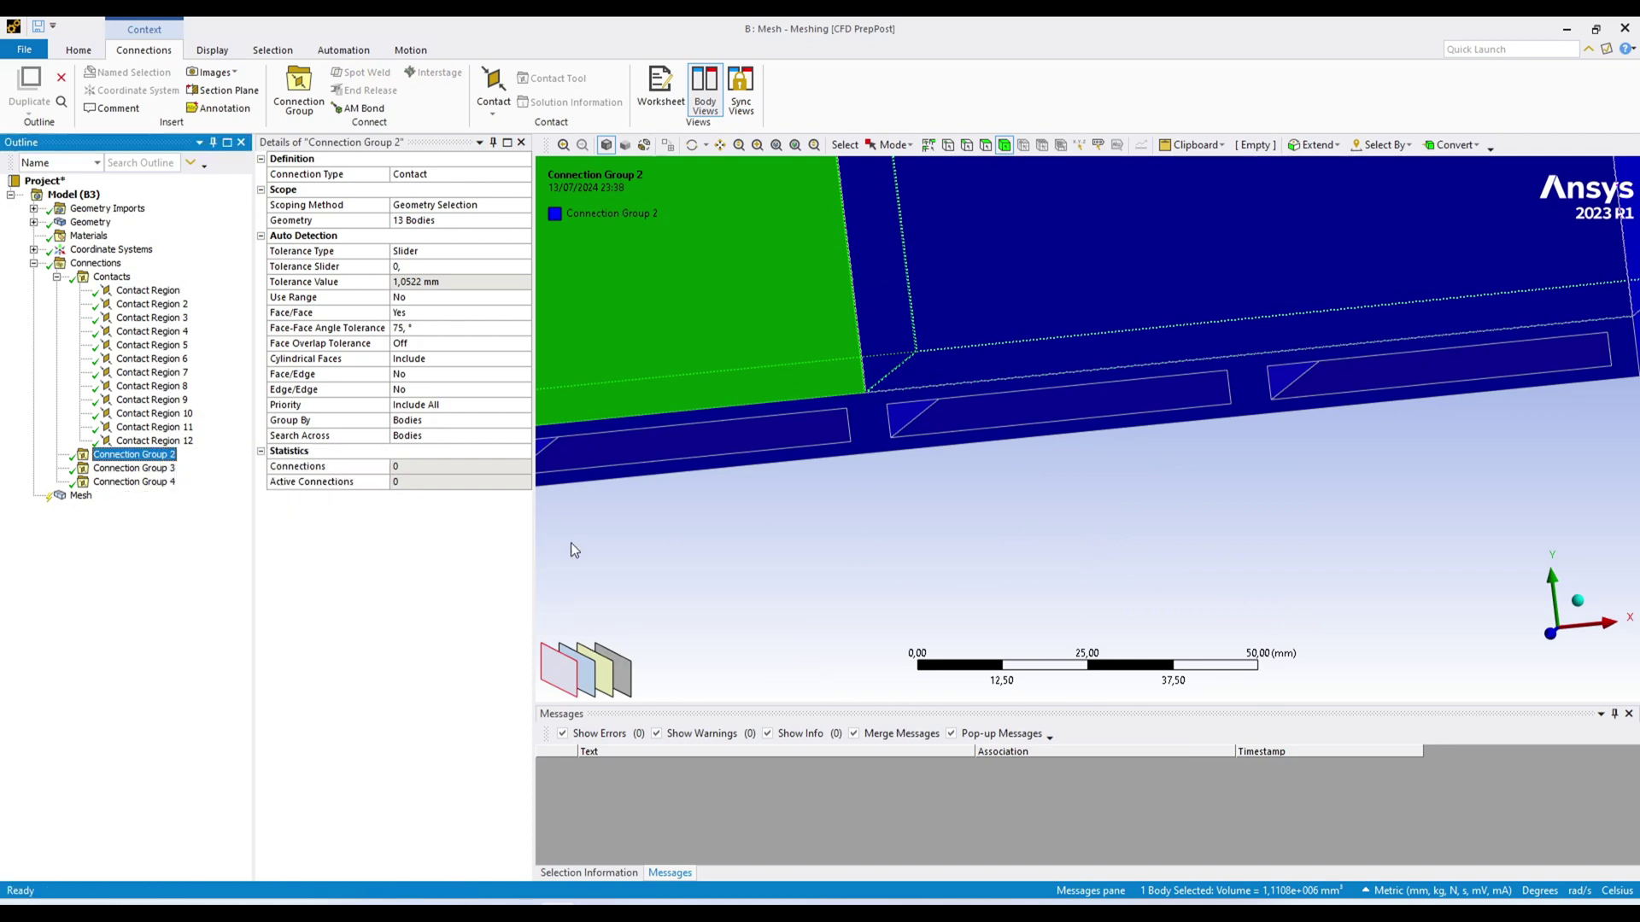
Select all 28 contact regions in Contacts 2 and delete them
left_click(56, 456)
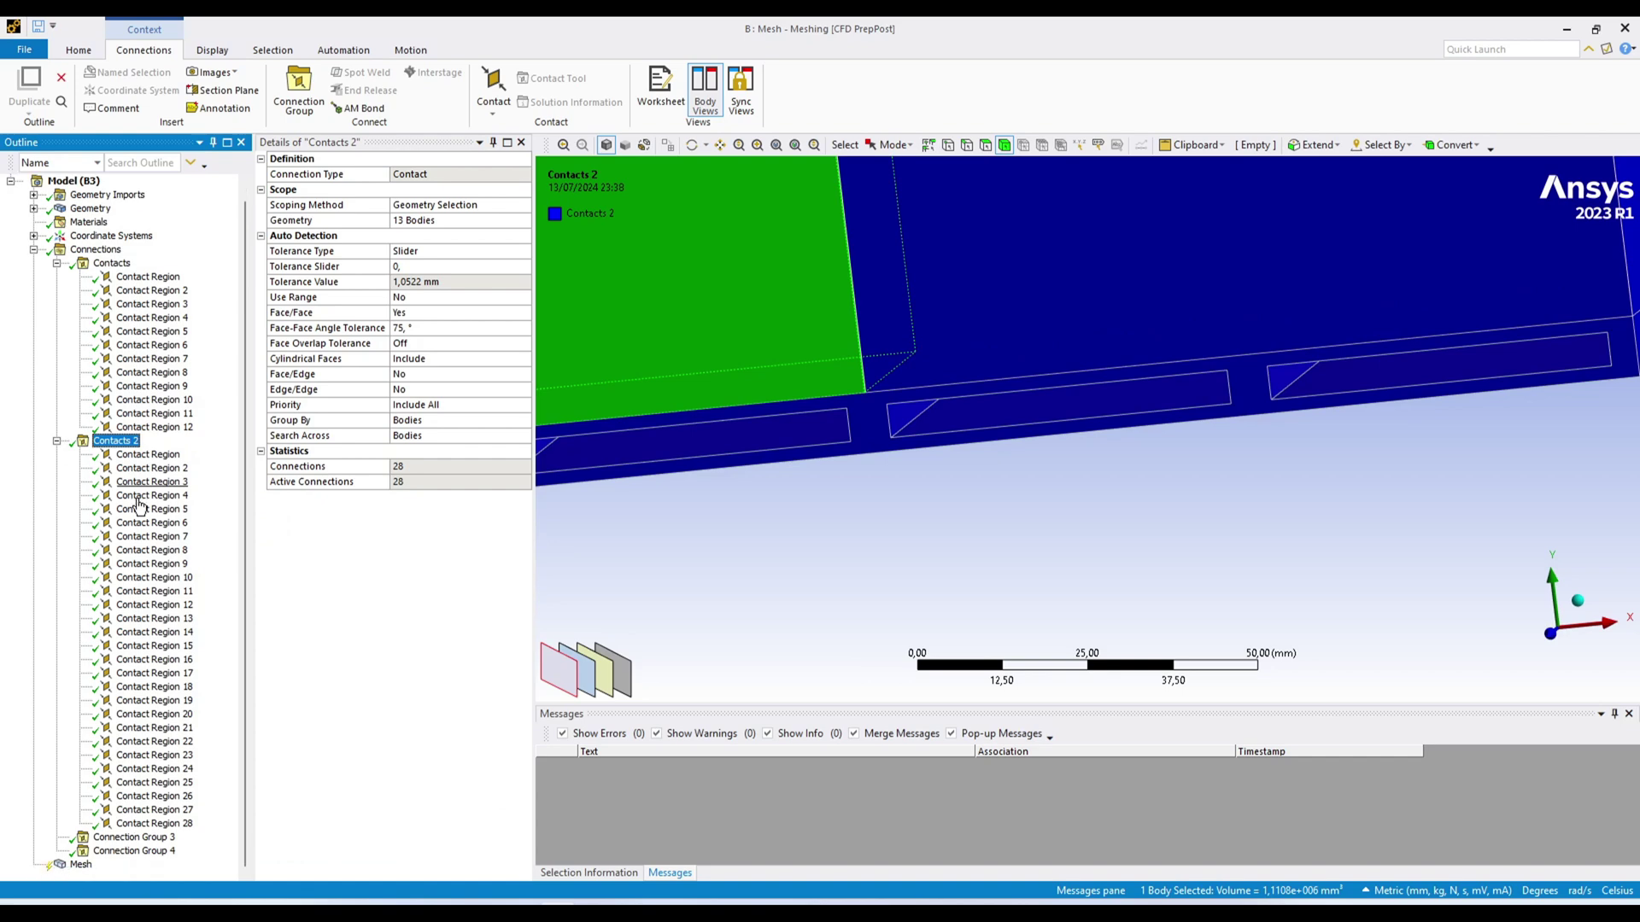
scroll(852, 595, "down", 2)
left_click(147, 454)
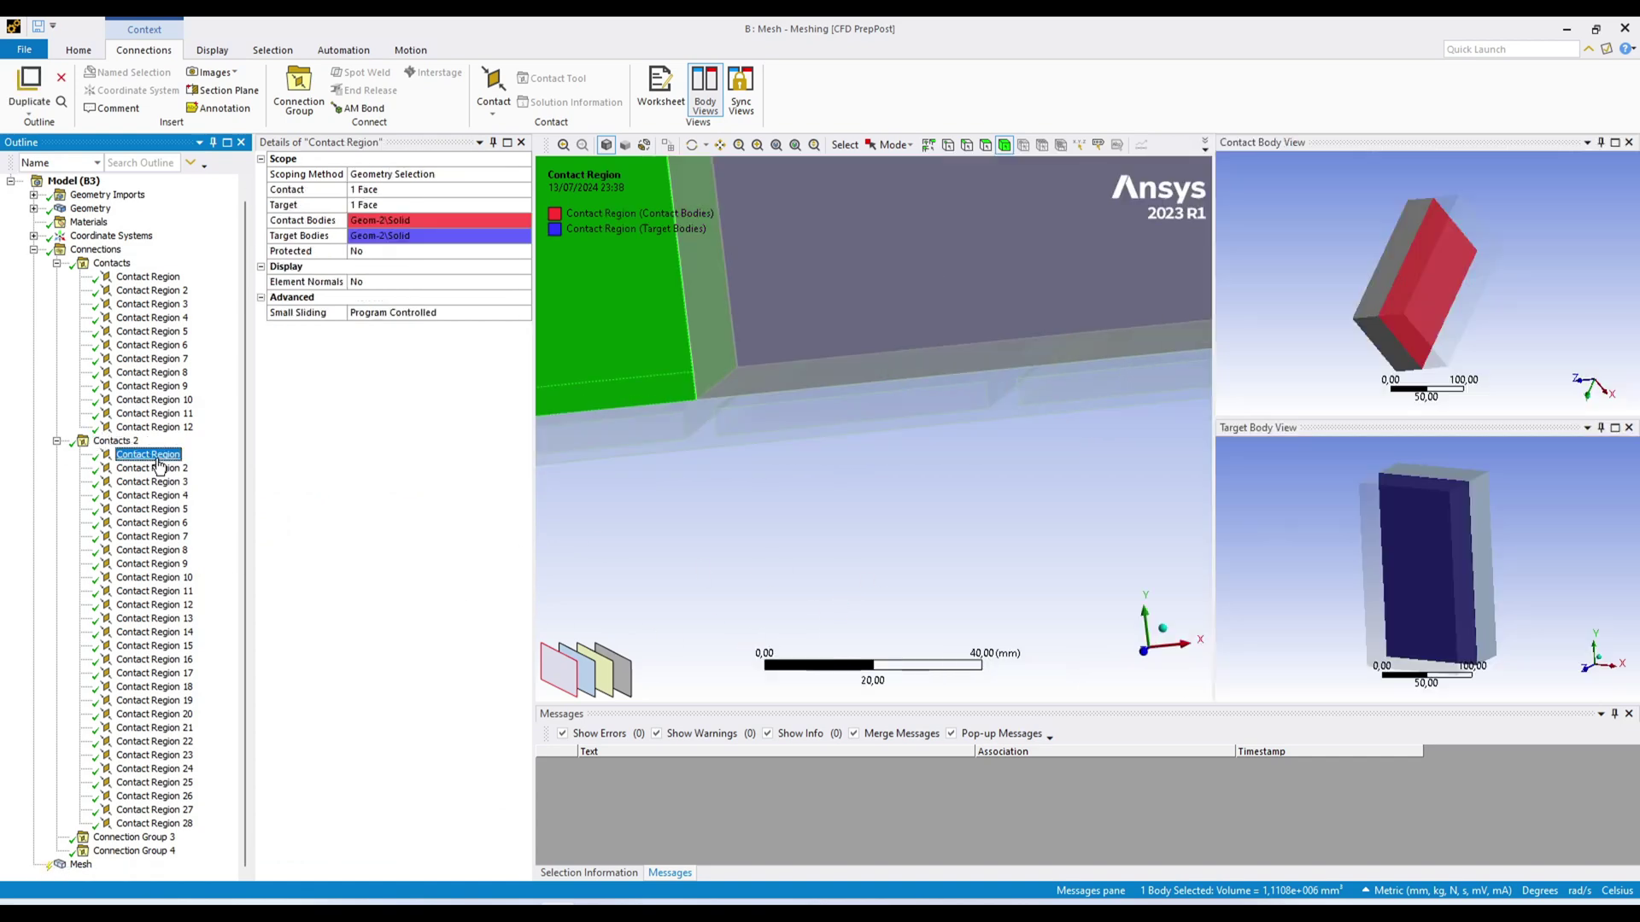
left_click(154, 823, "shift")
right_click(156, 620)
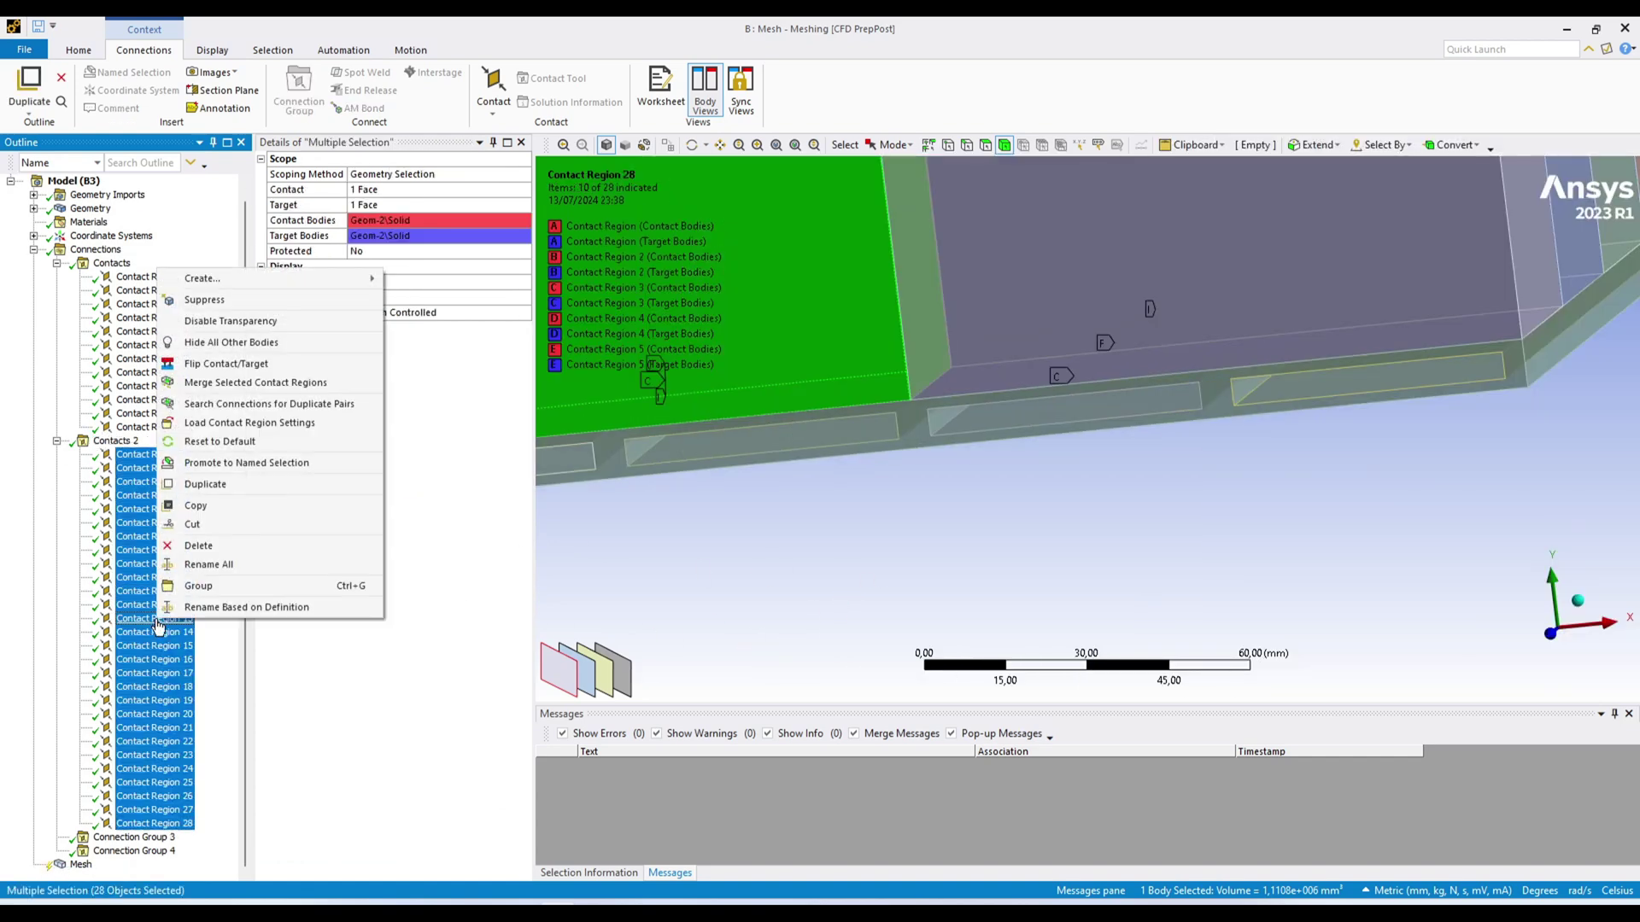
left_click(270, 545)
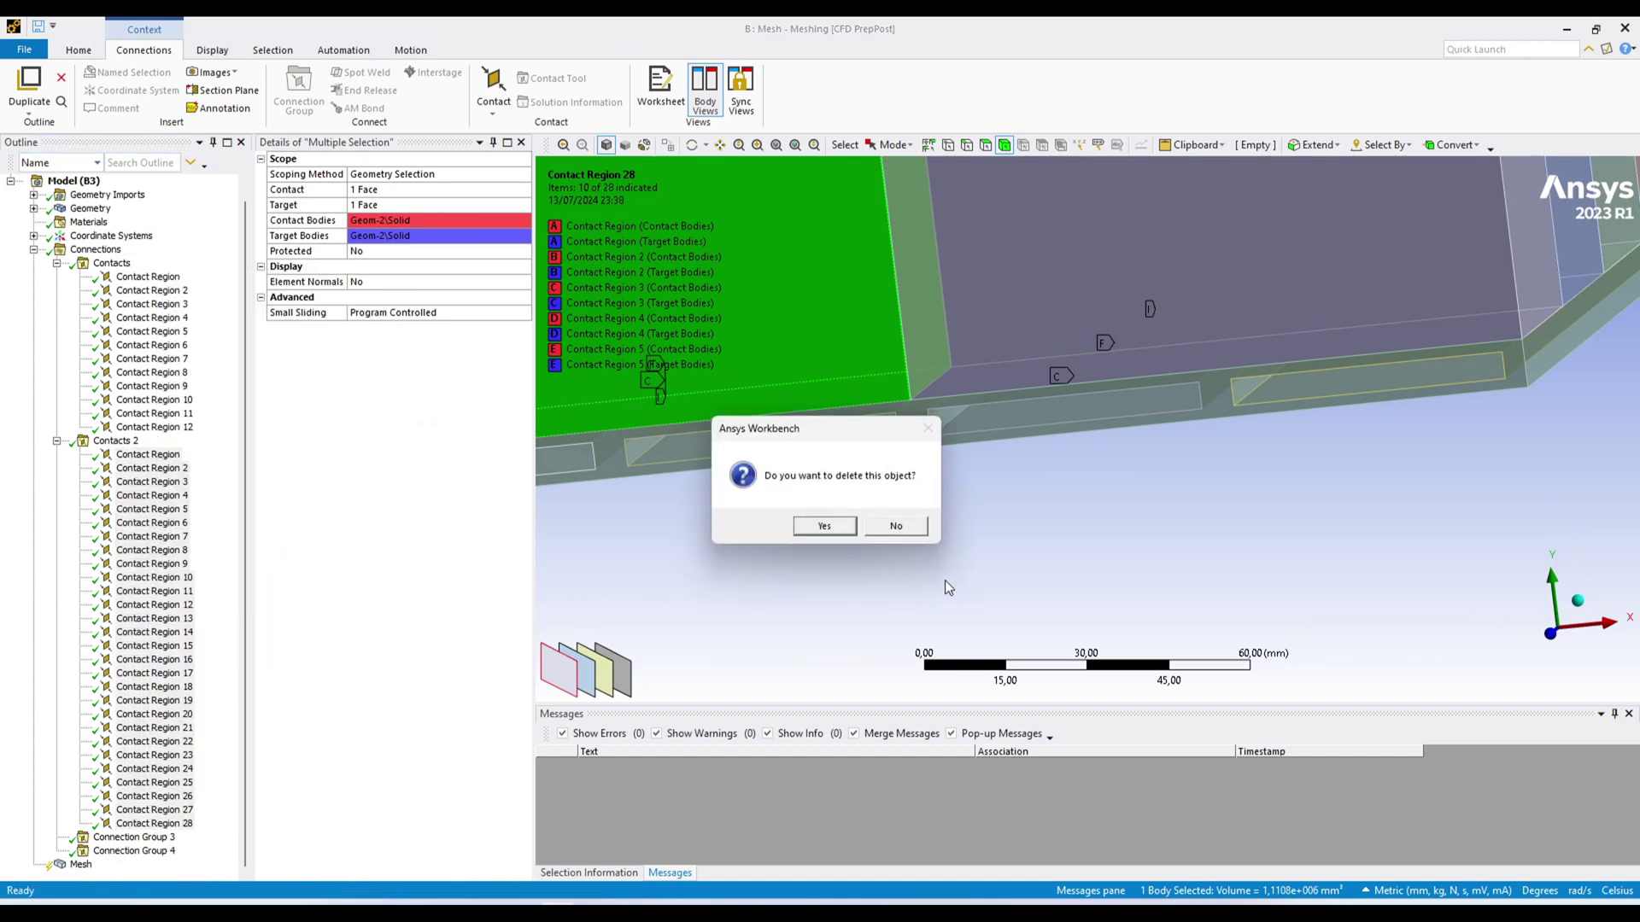
left_click(825, 526)
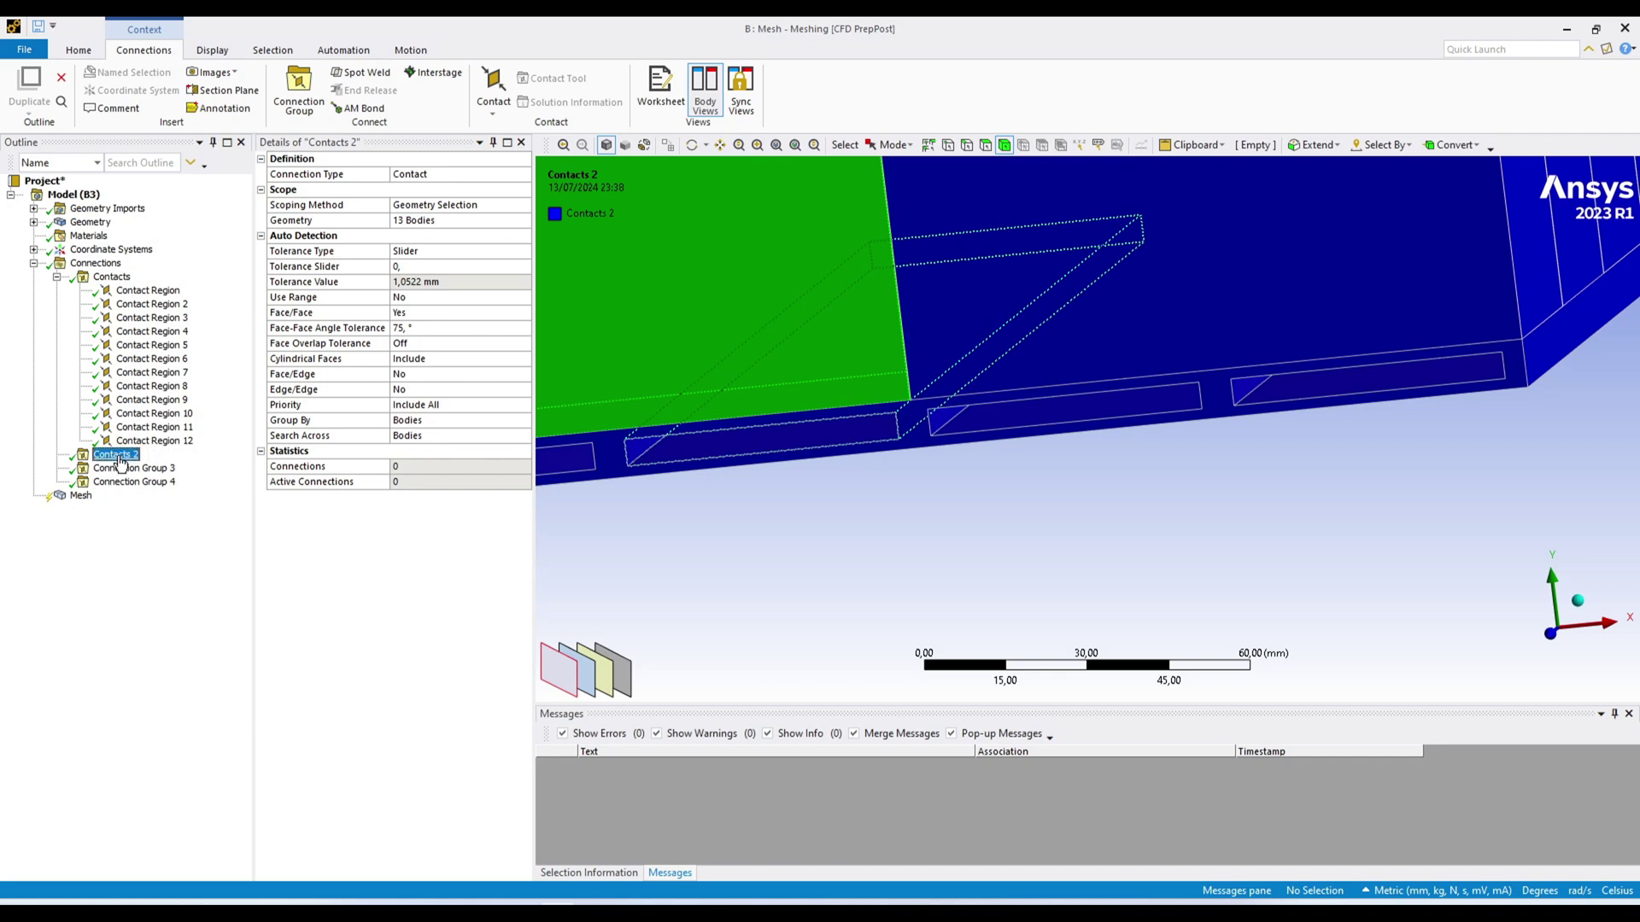
Enter 70 as the Contacts 2 tolerance slider and recreate automatic connections, yielding 12 contact regions
left_click(402, 266)
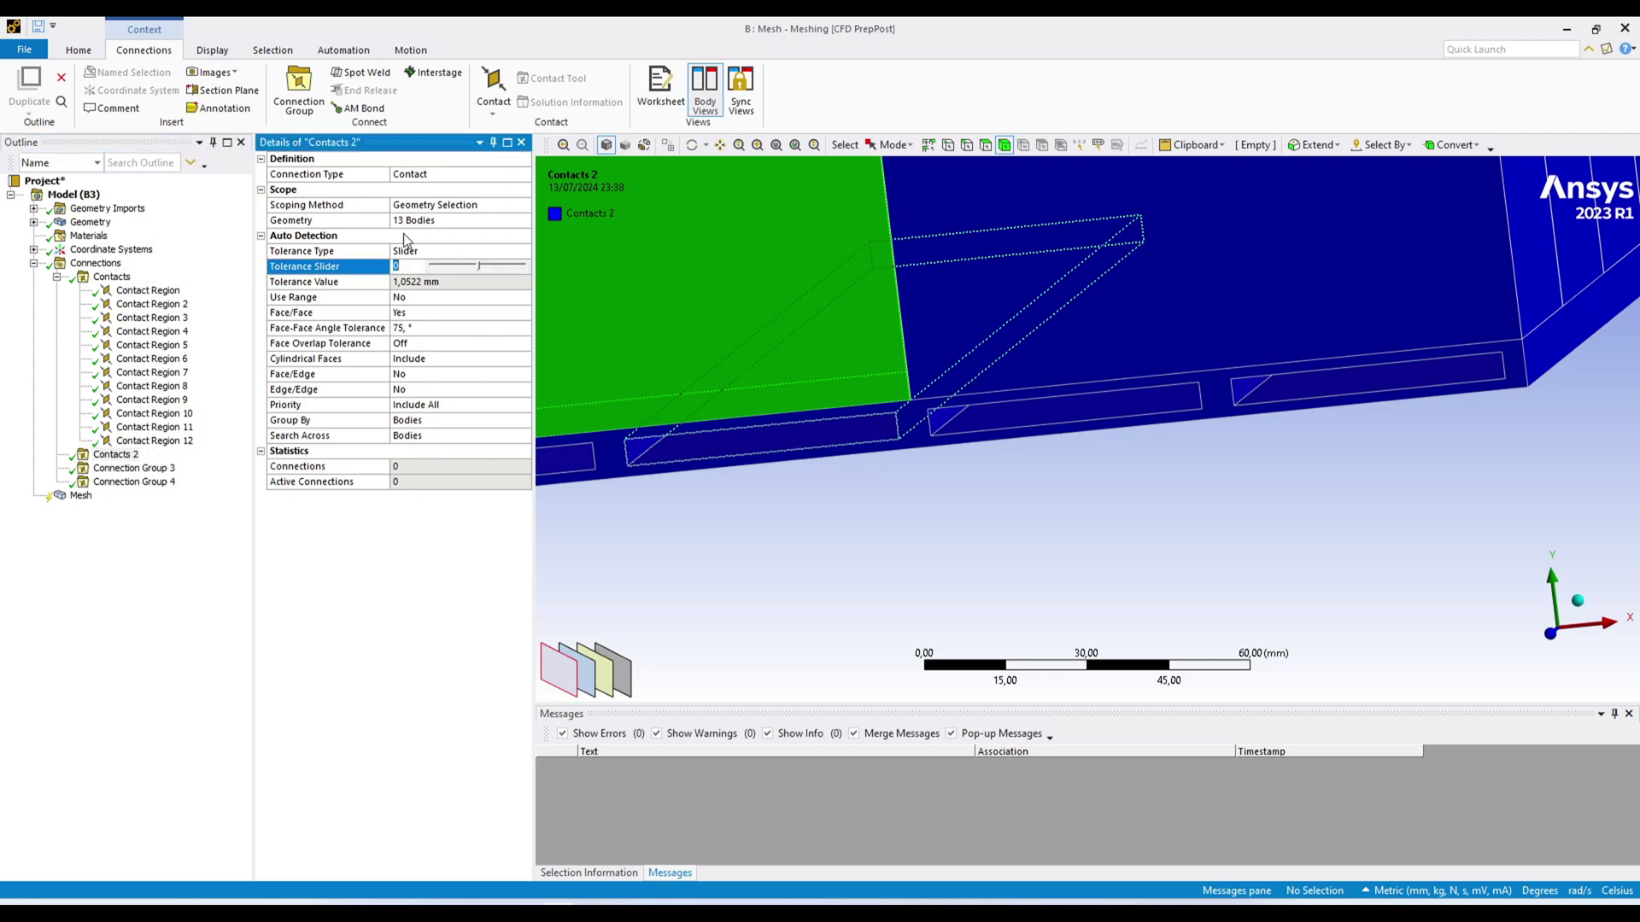
type("70")
key("Return")
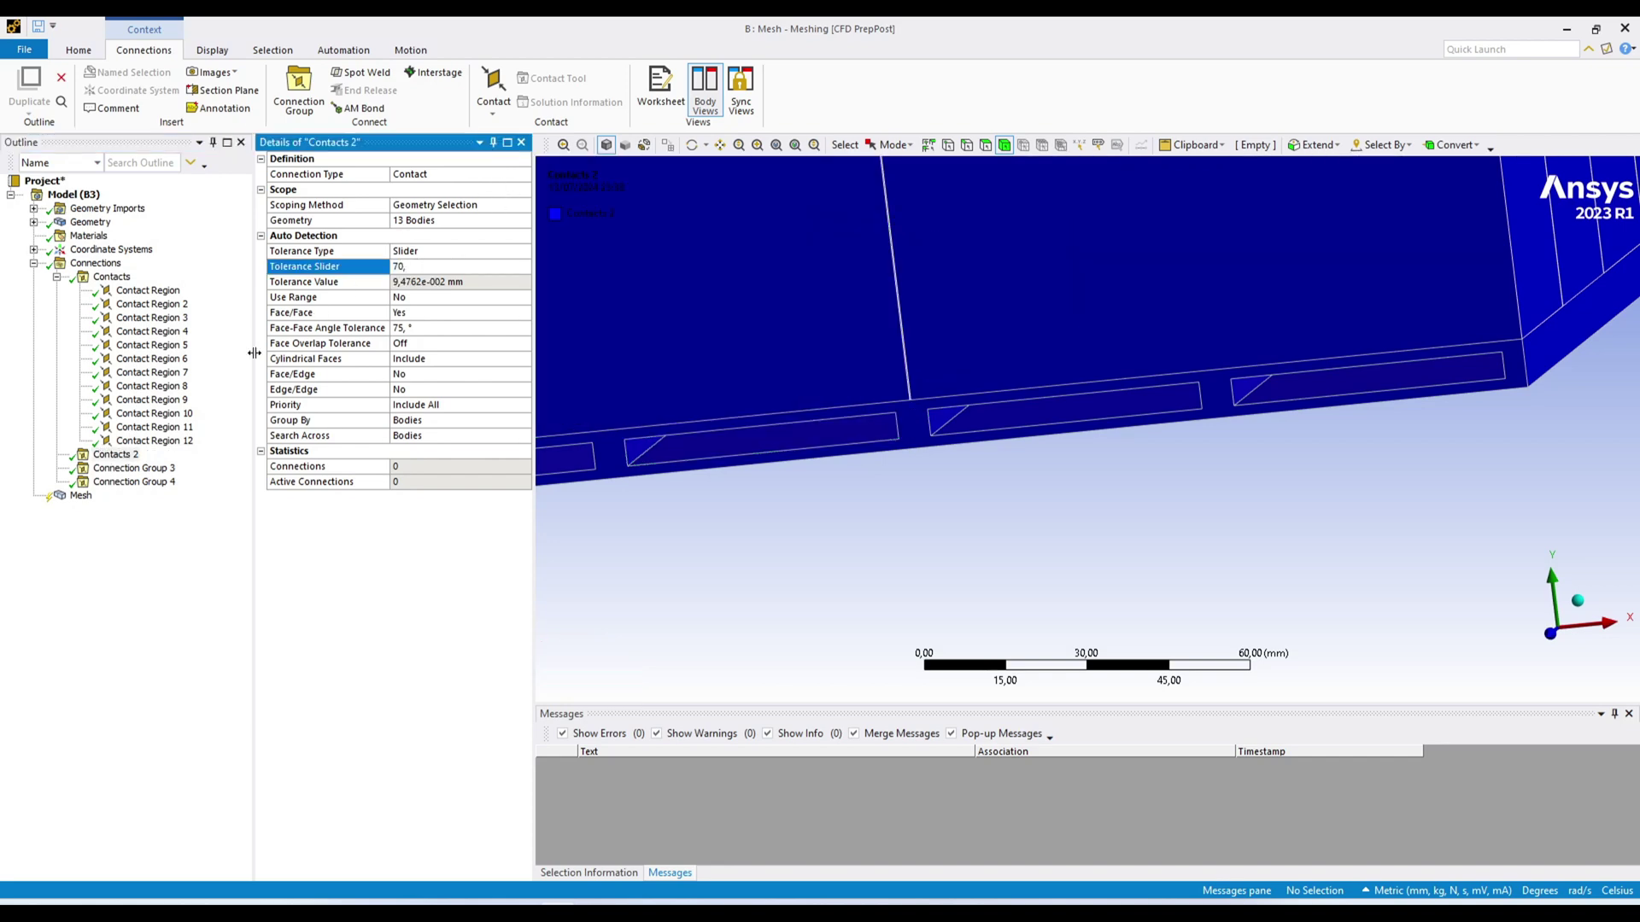
right_click(118, 456)
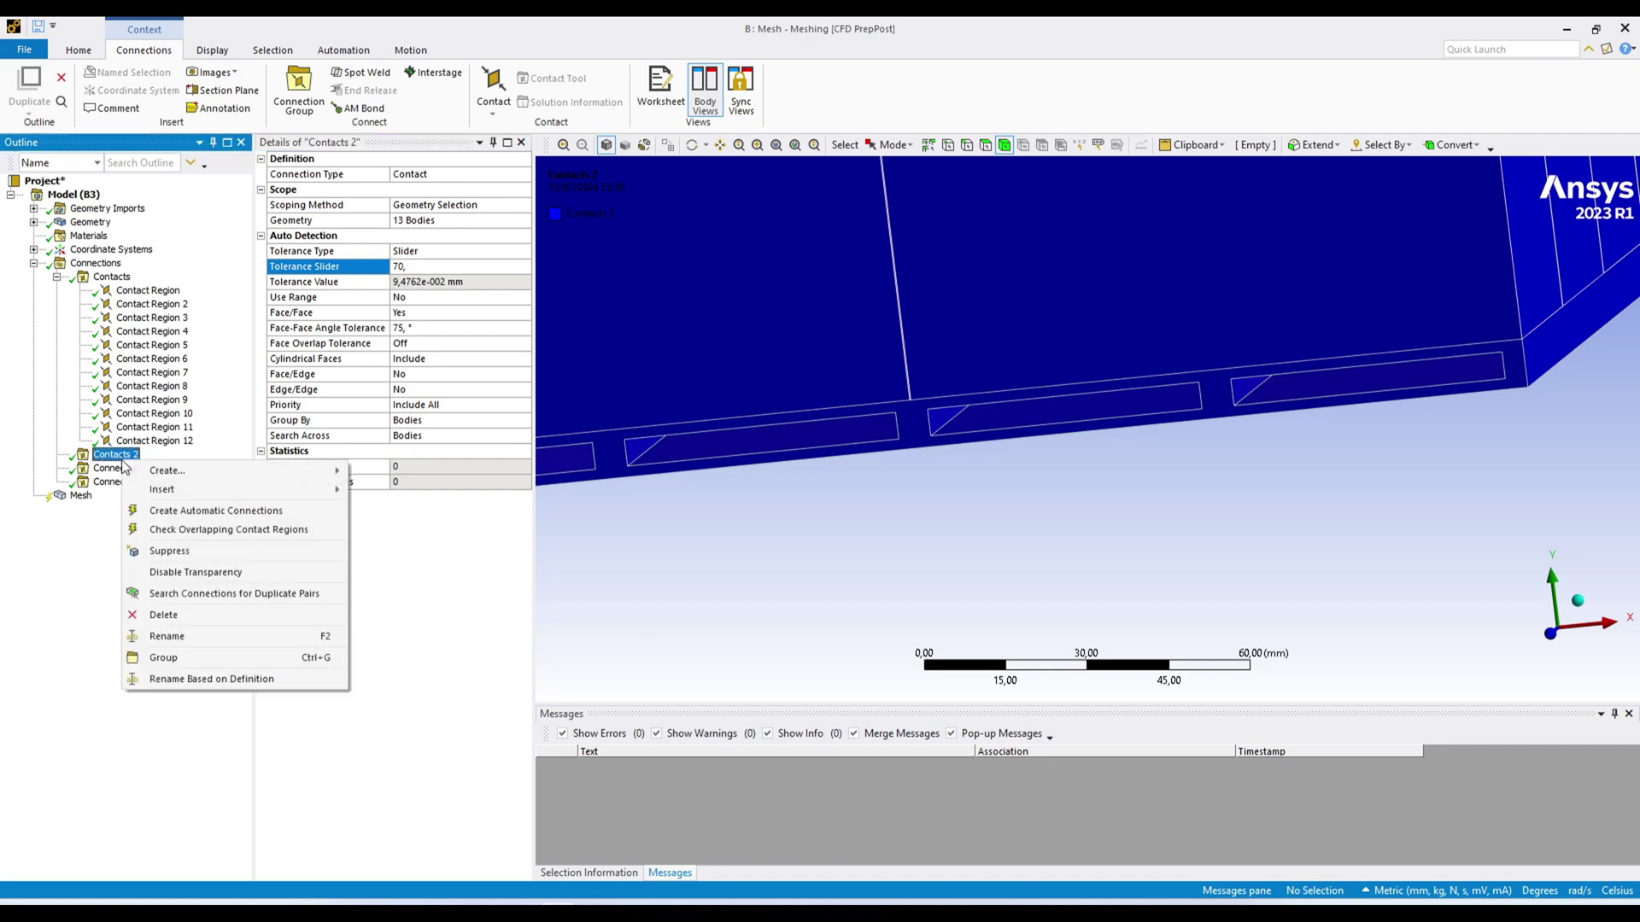
left_click(187, 510)
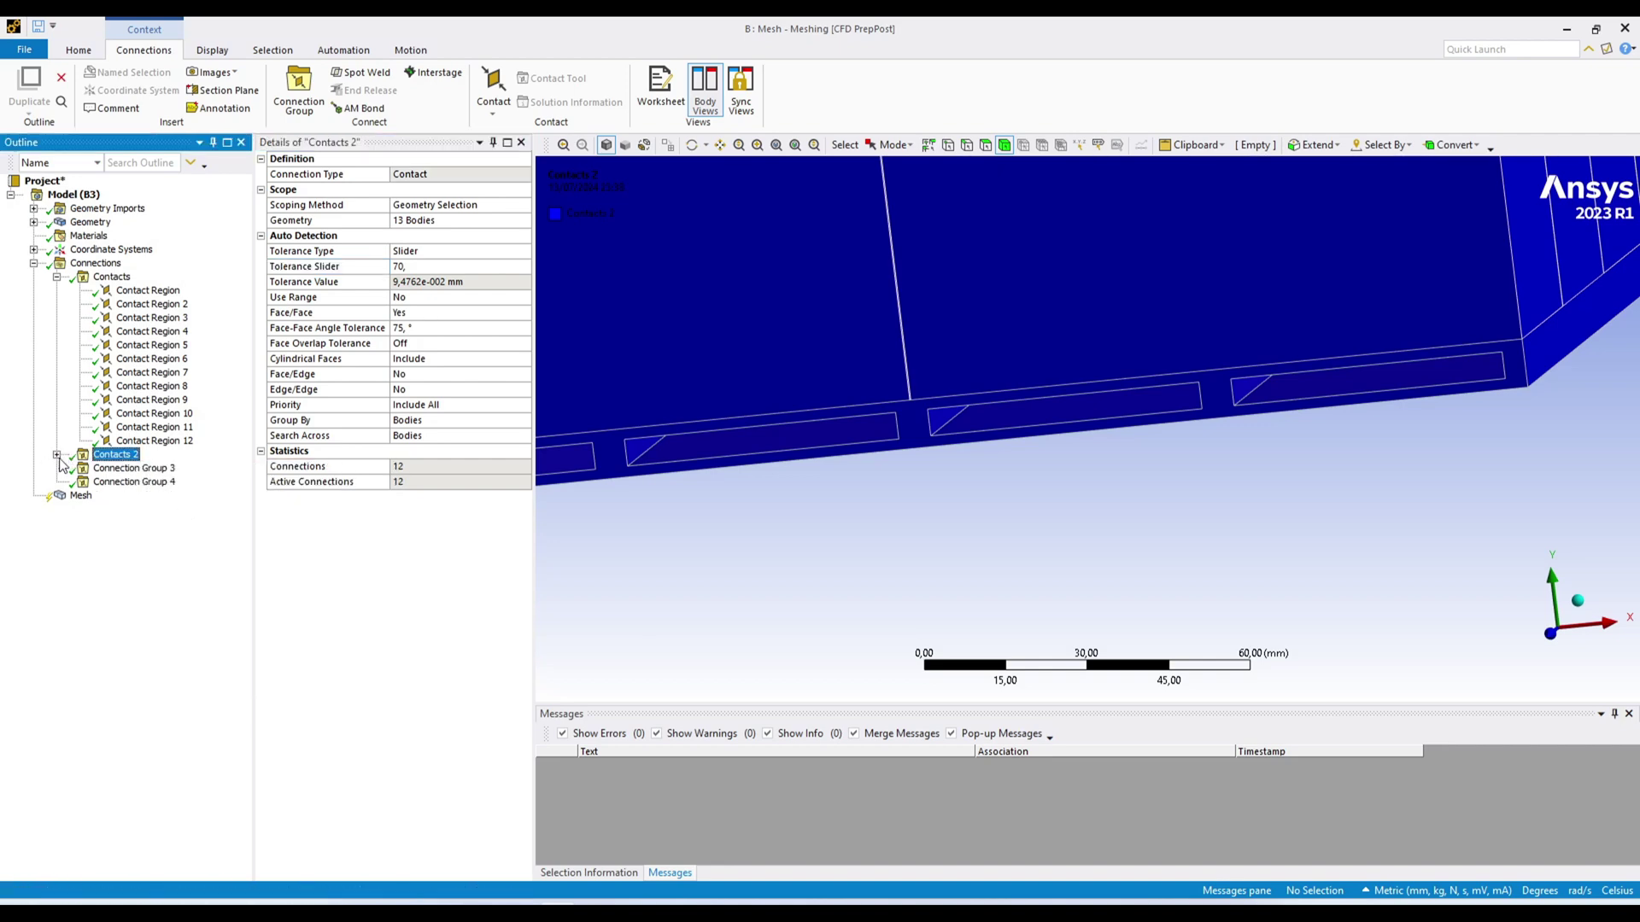
middle_click_drag(888, 427, 908, 370)
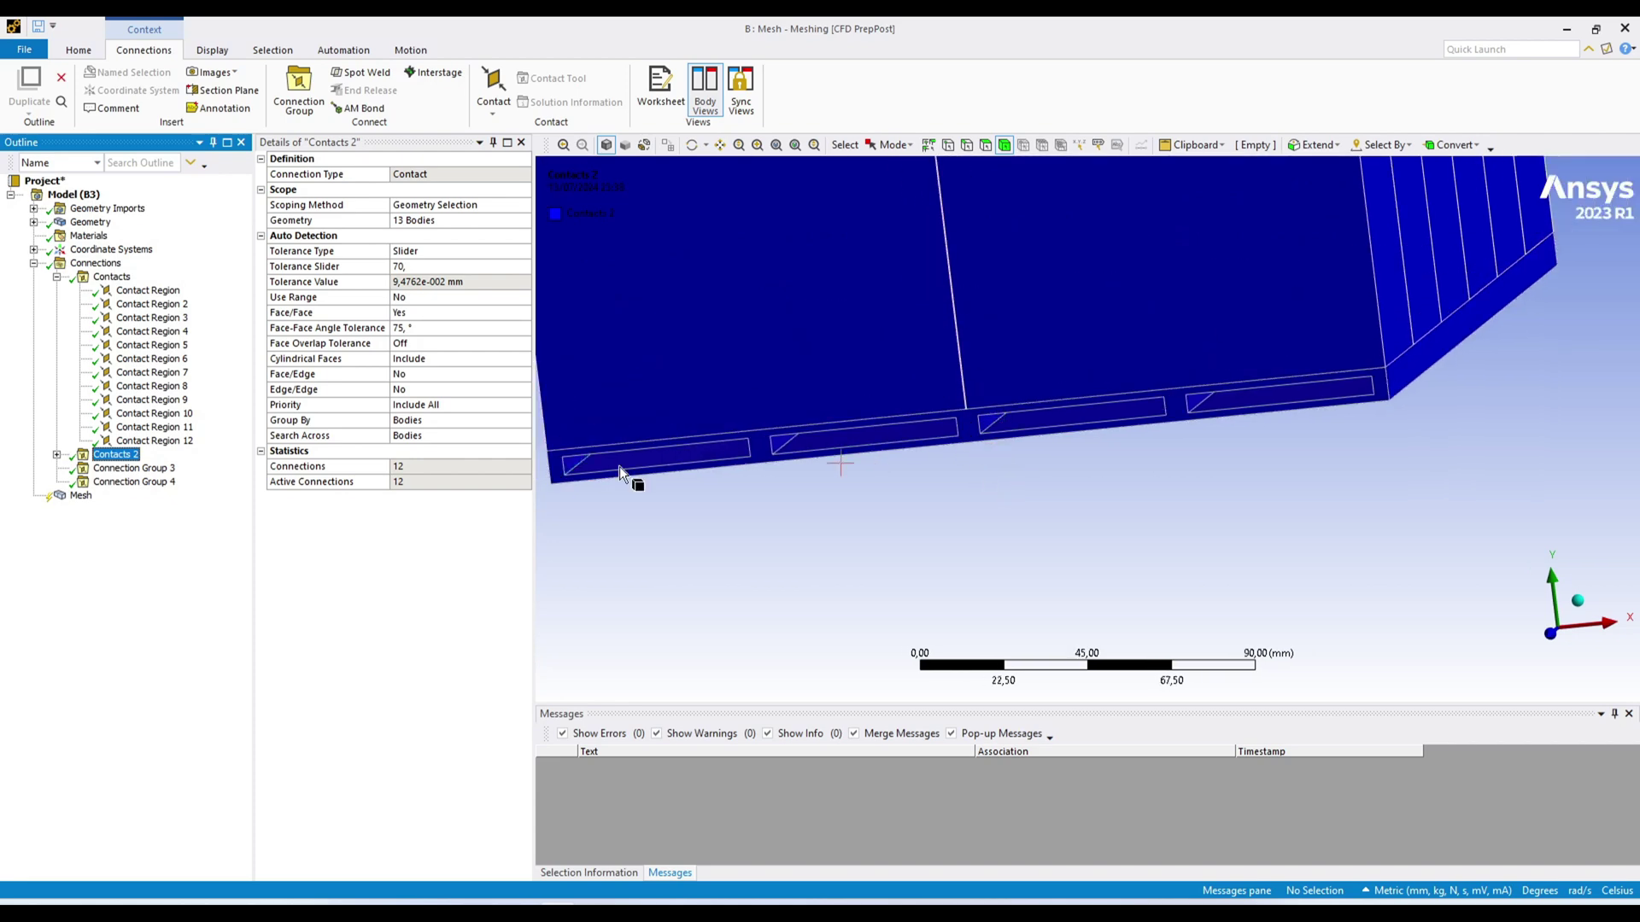
left_click(97, 457)
left_click(57, 454)
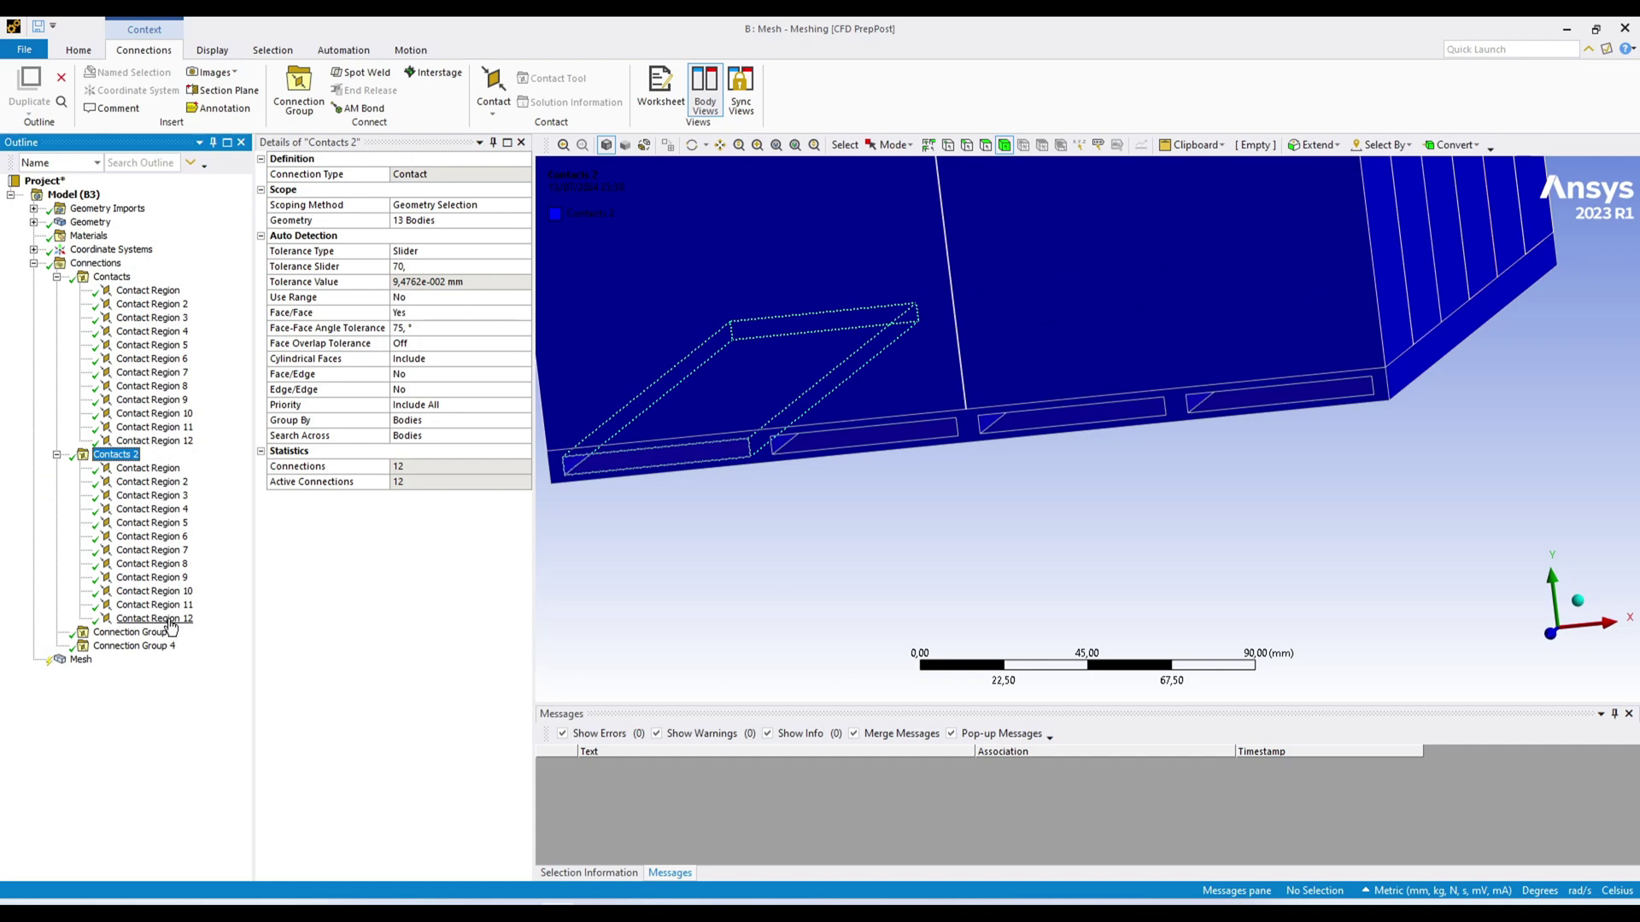
left_click(128, 633)
scroll(966, 560, "down", 2)
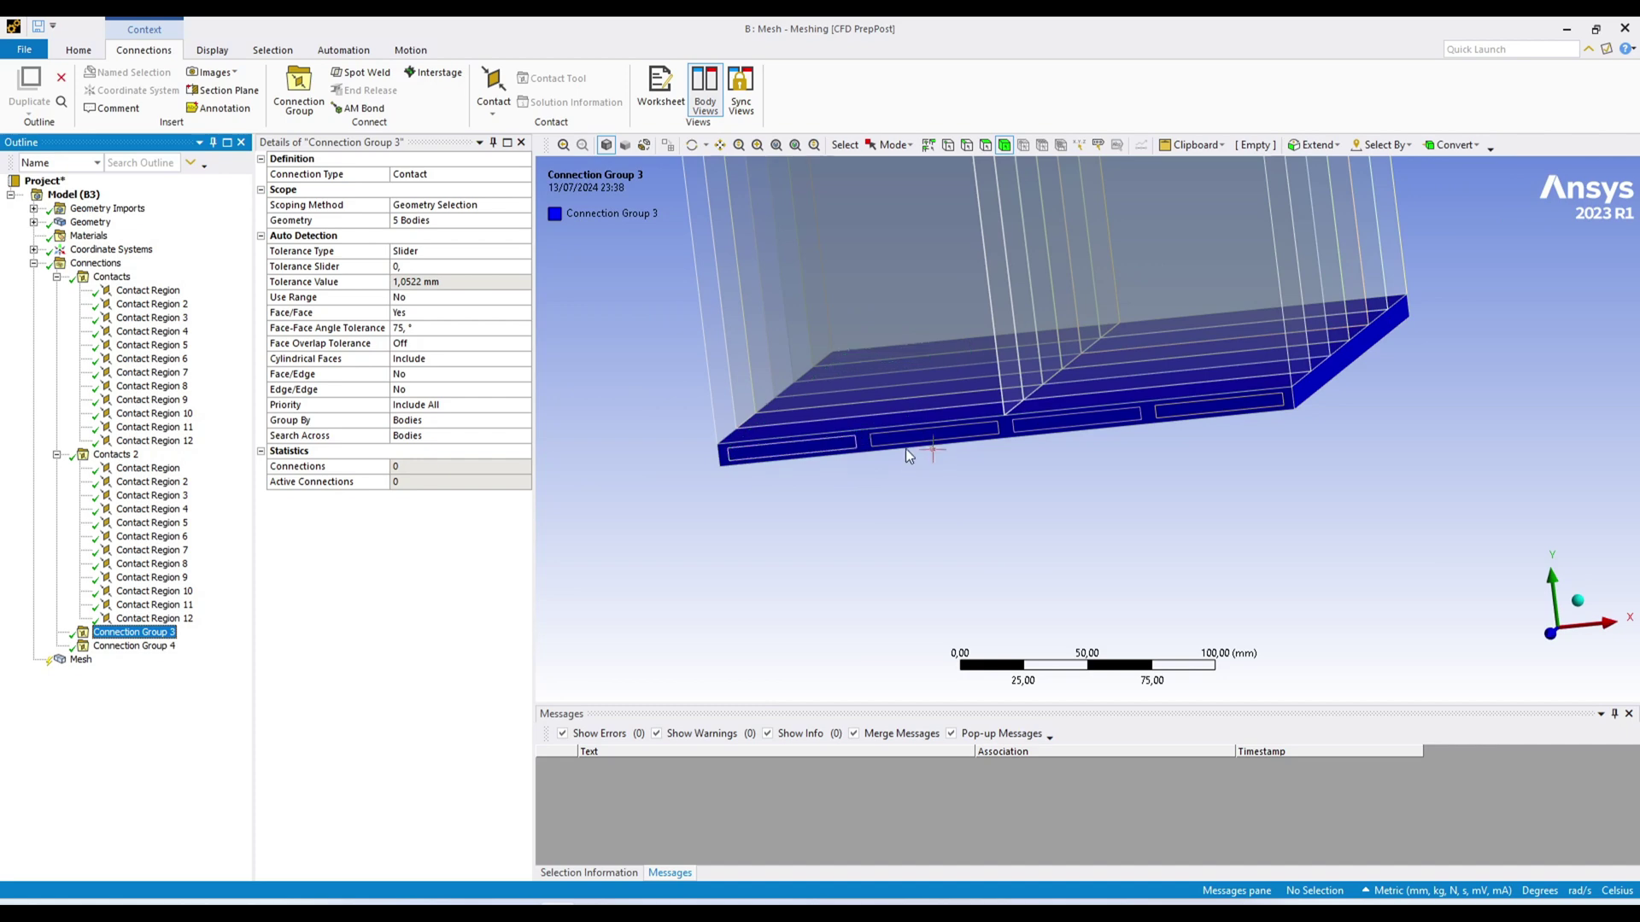
Give Connection Group 3 a tolerance slider of 70 and create automatic connections, yielding 4 regions
left_click(418, 266)
type("70")
key("Return")
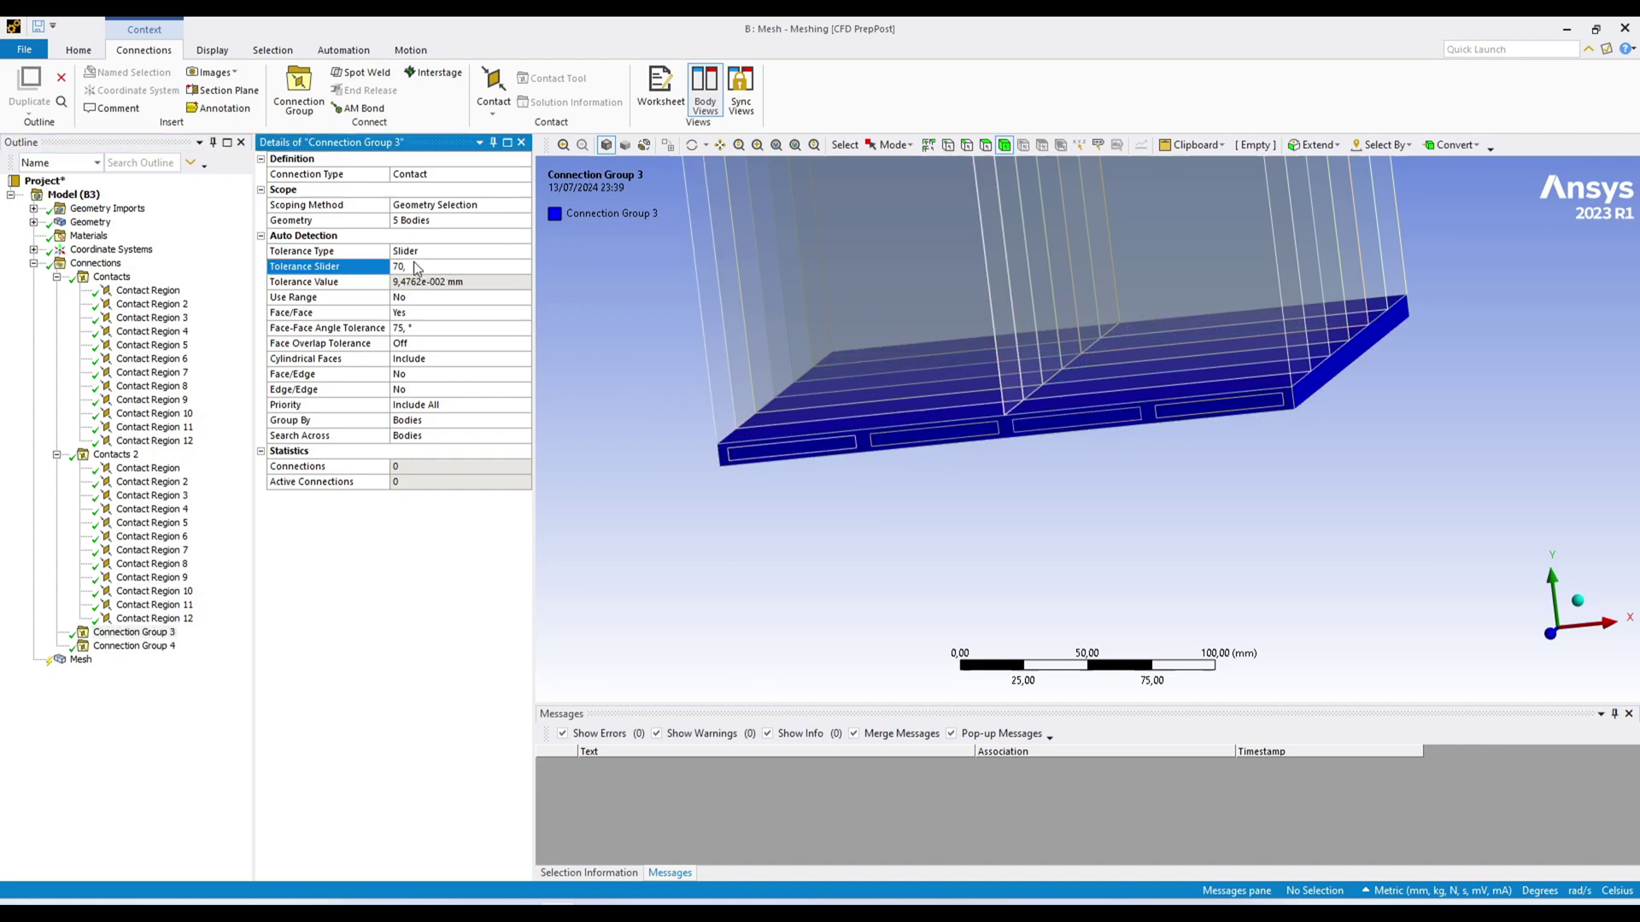
right_click(164, 638)
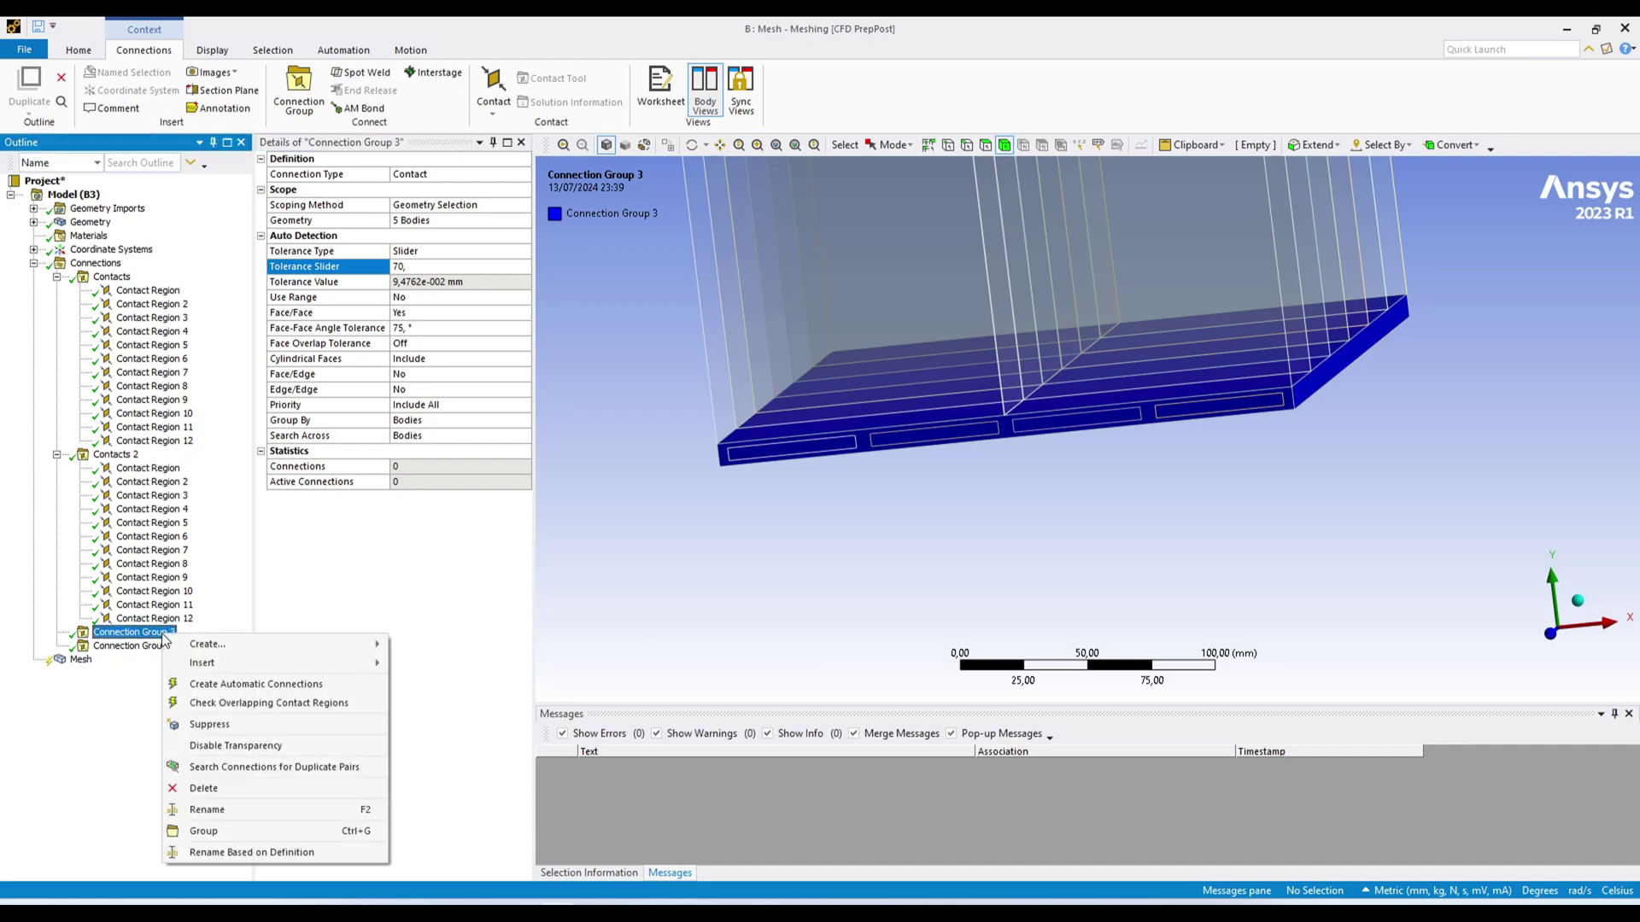
left_click(291, 686)
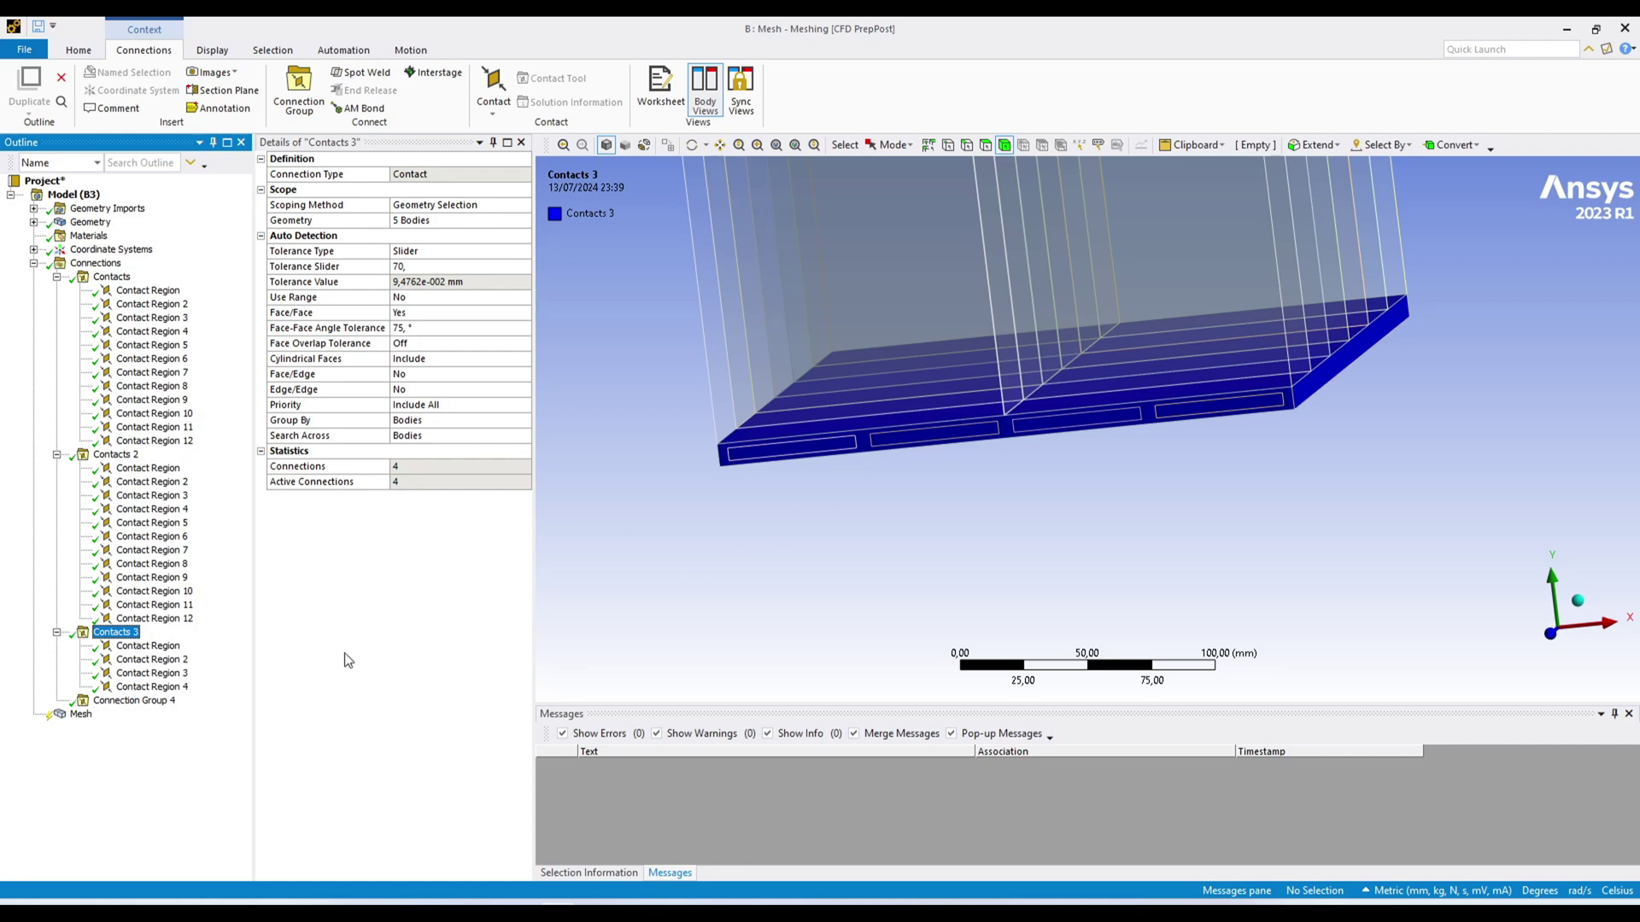
left_click(163, 702)
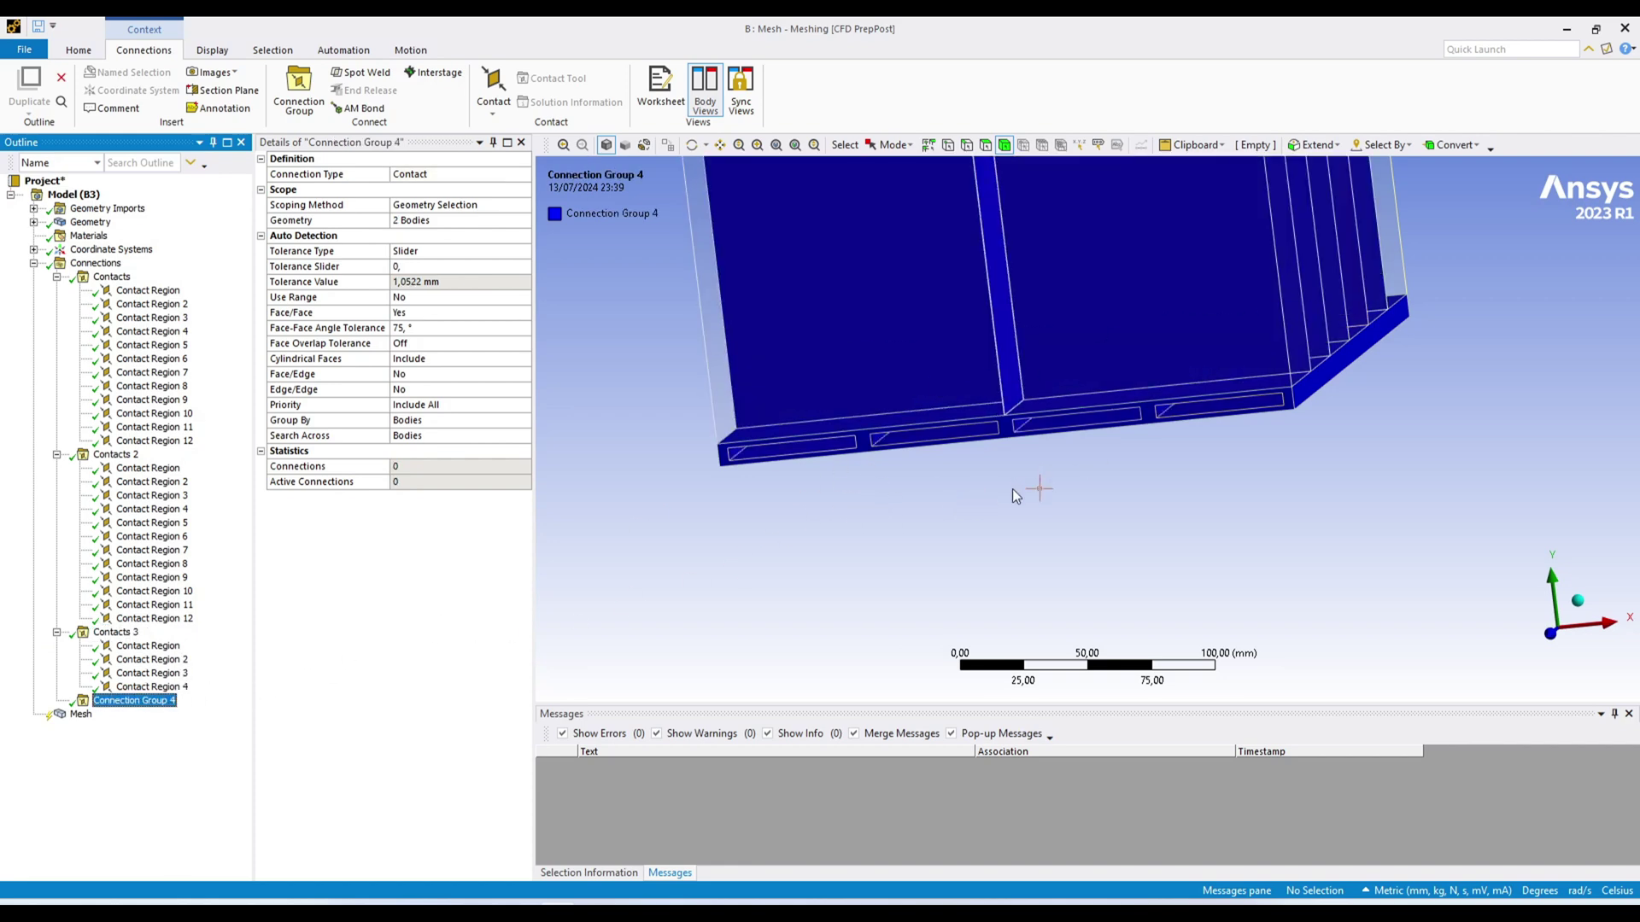
Create automatic connections for Connection Group 4 and inspect the single contact region in Contacts 4
scroll(1025, 496, "up", 5)
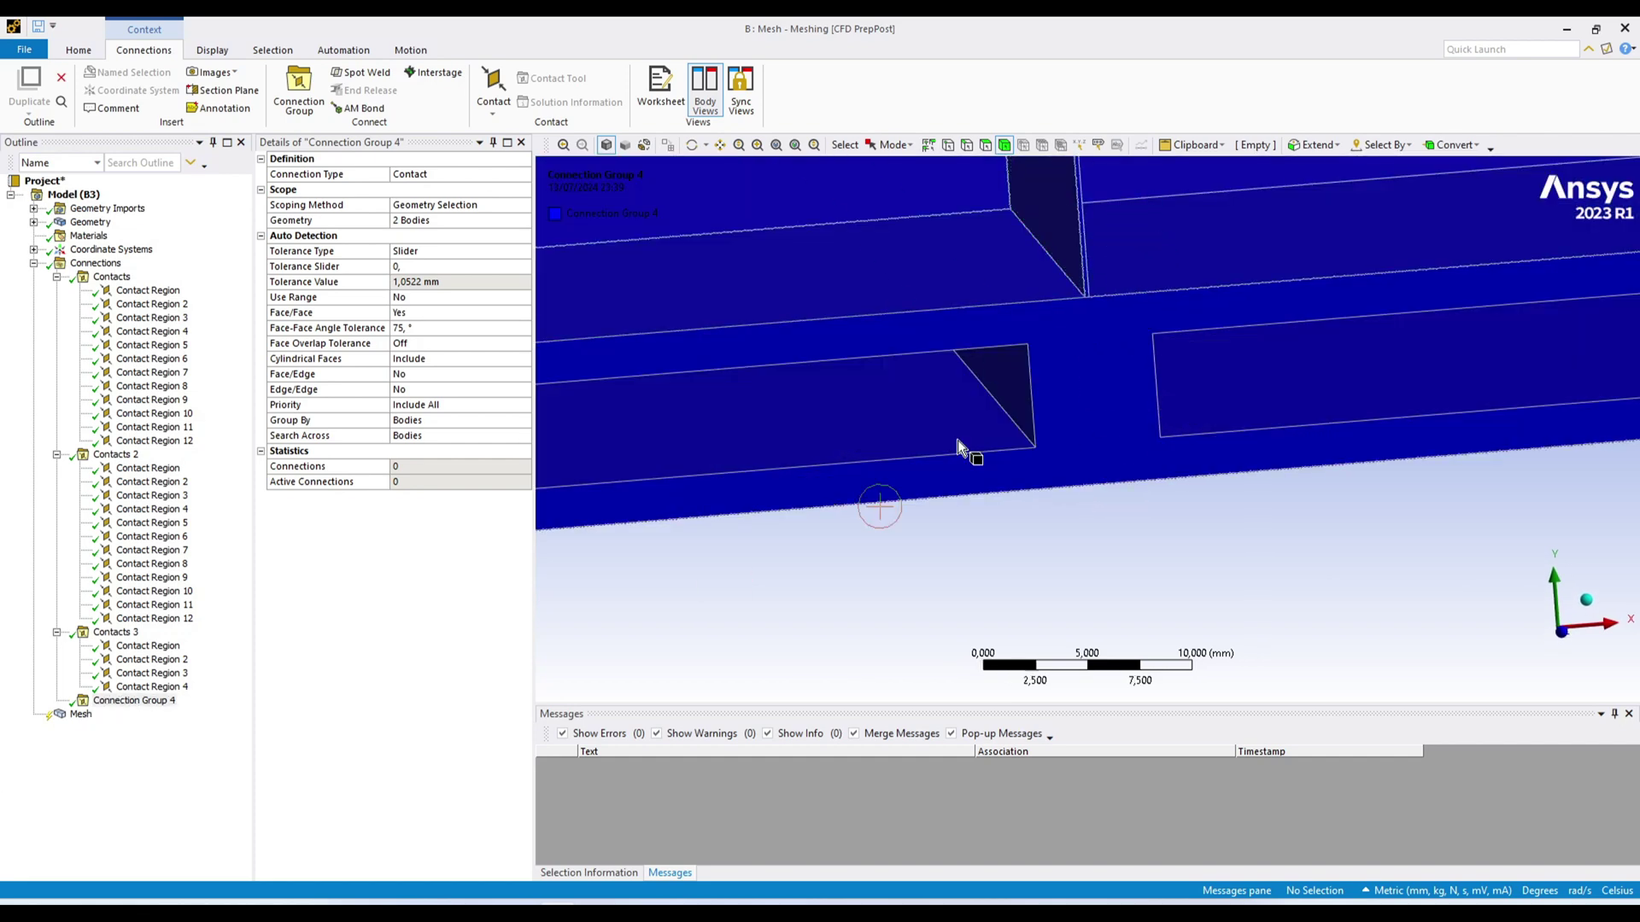
right_click(130, 701)
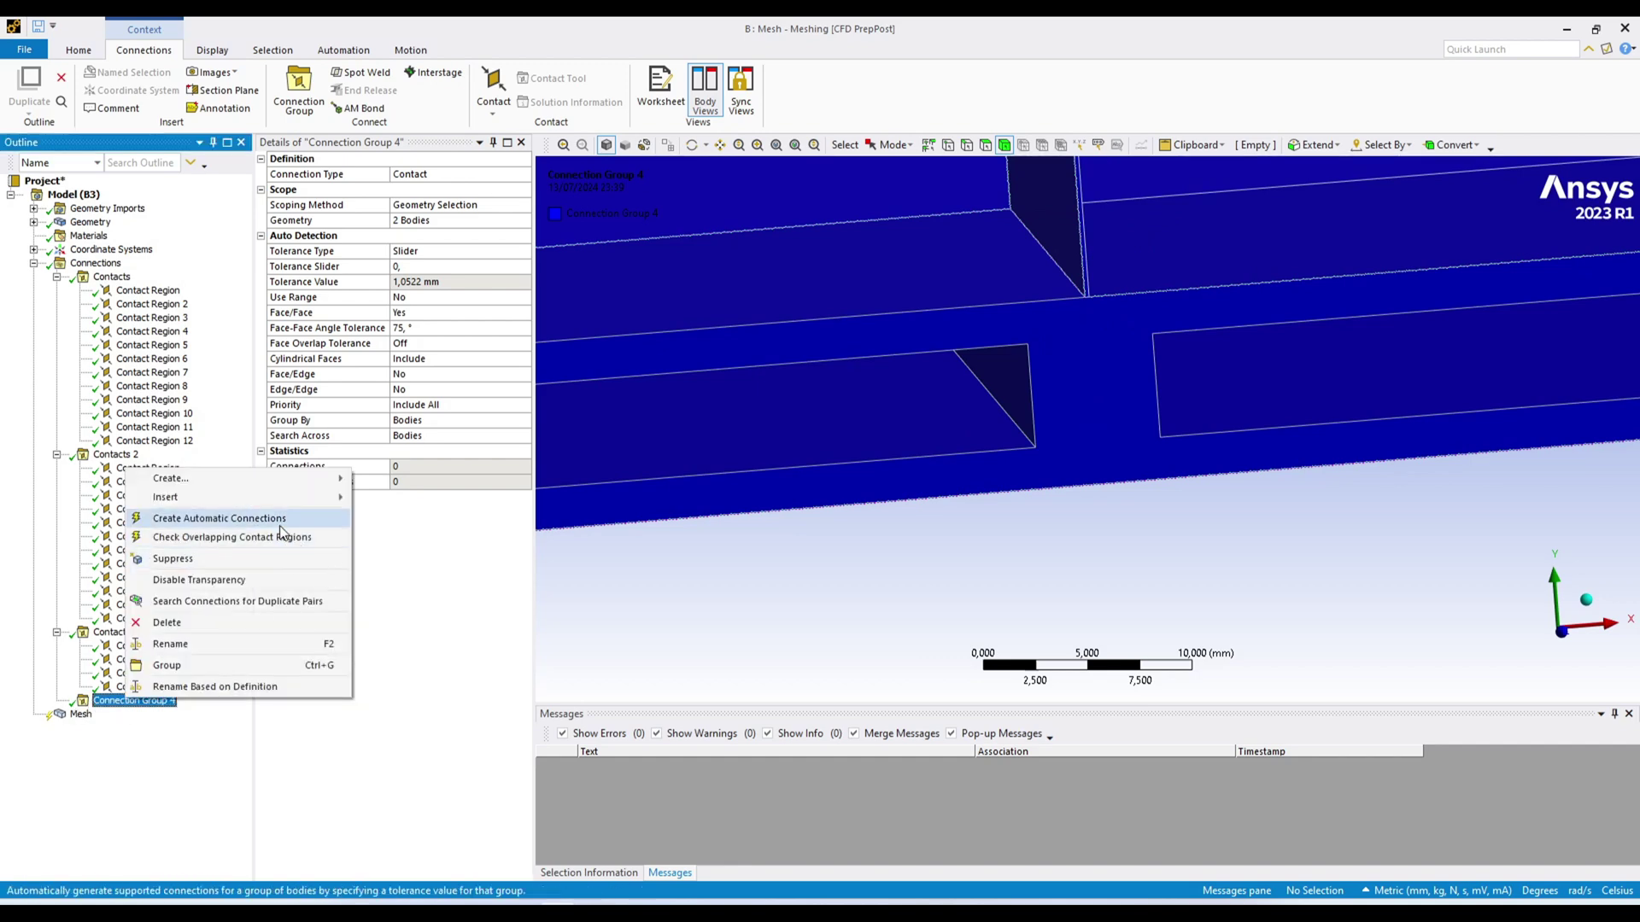
left_click(219, 519)
left_click(146, 714)
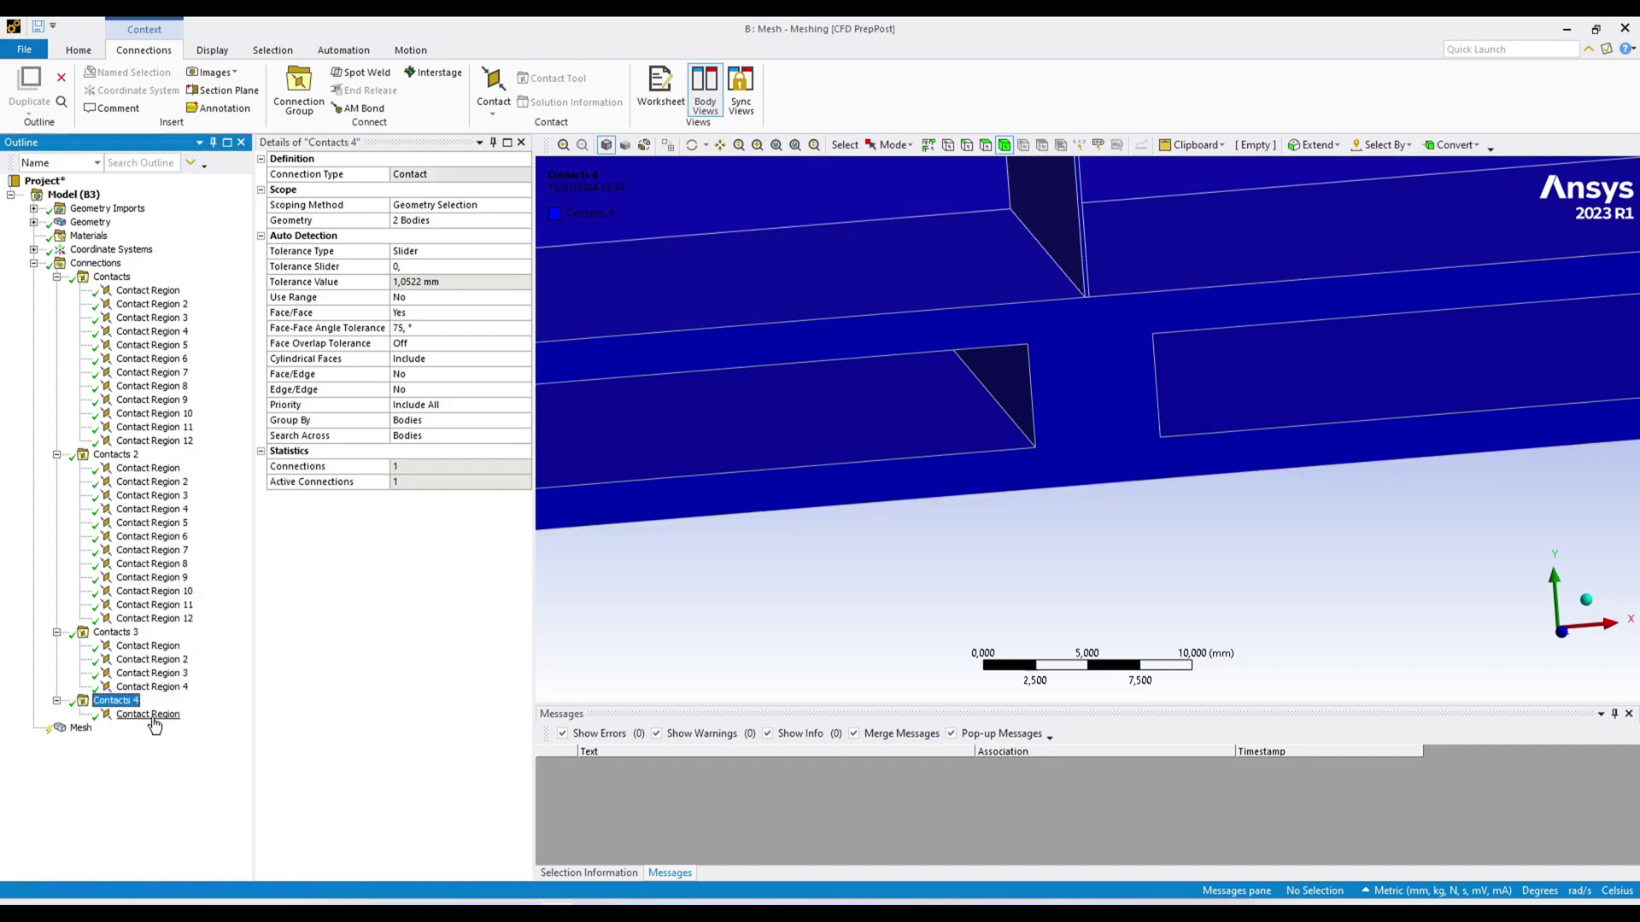
left_click(680, 642)
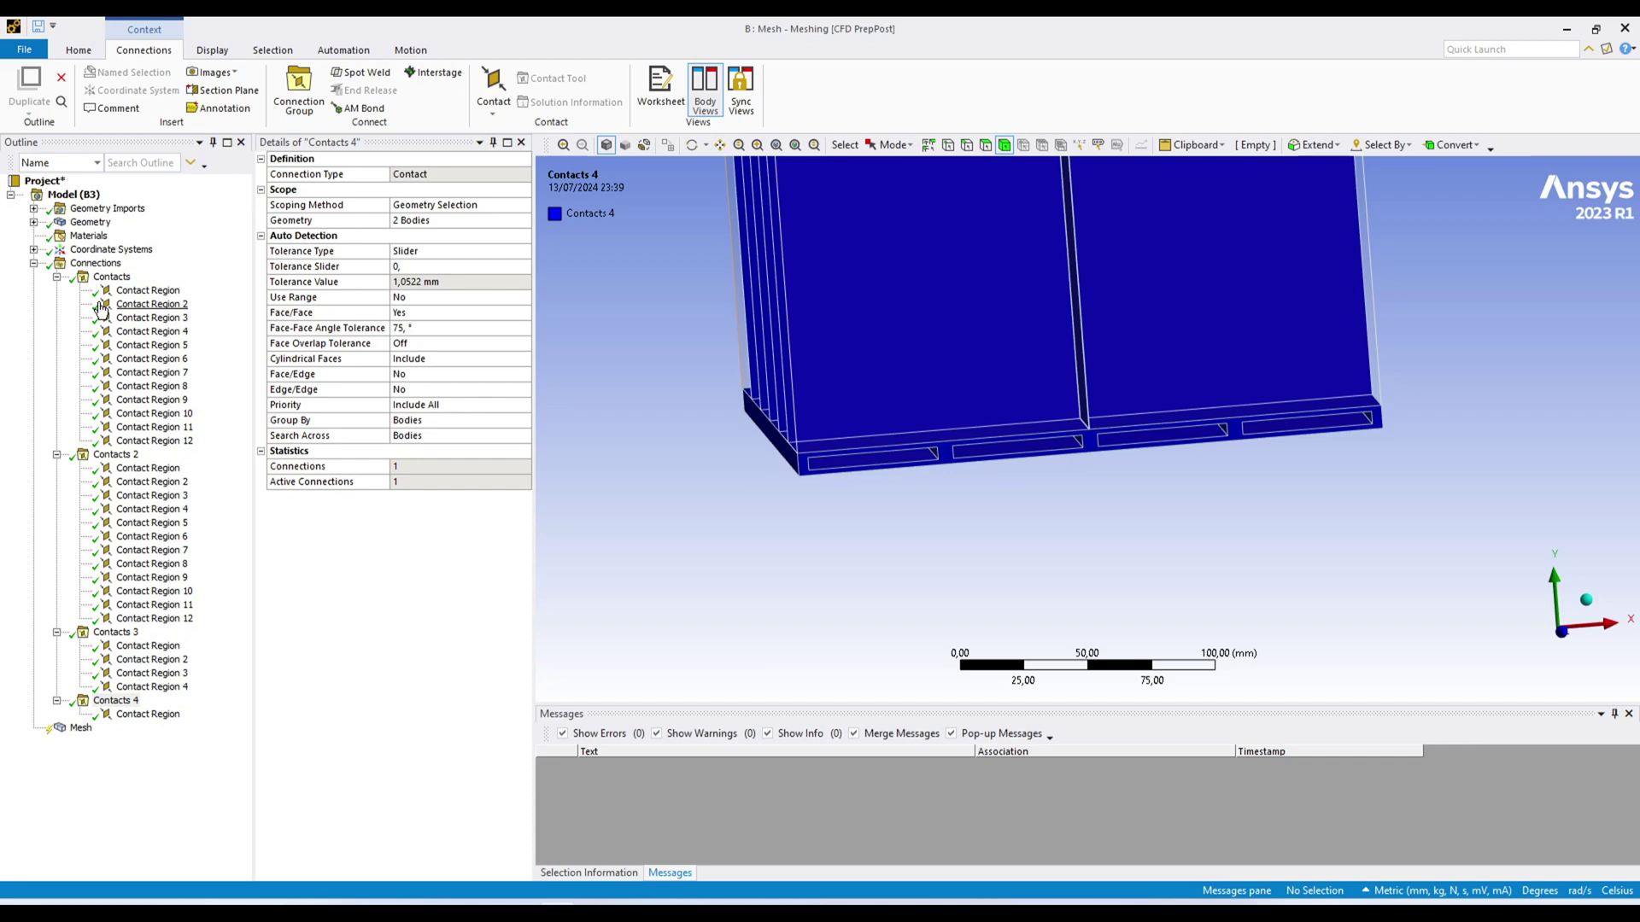
left_click(160, 292)
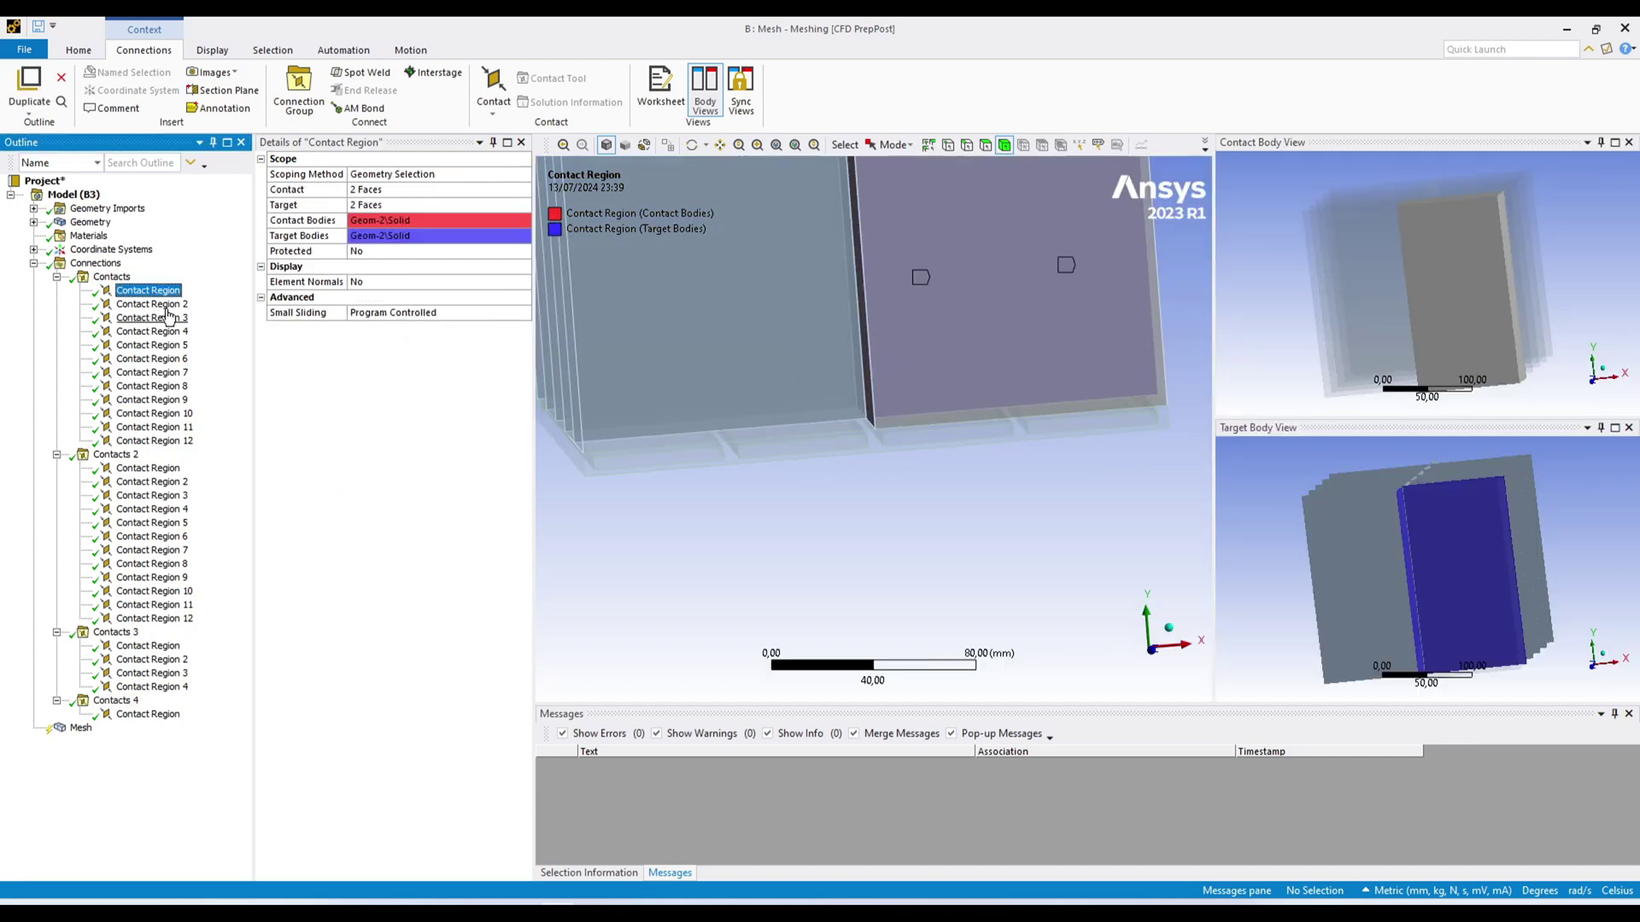
left_click(167, 305)
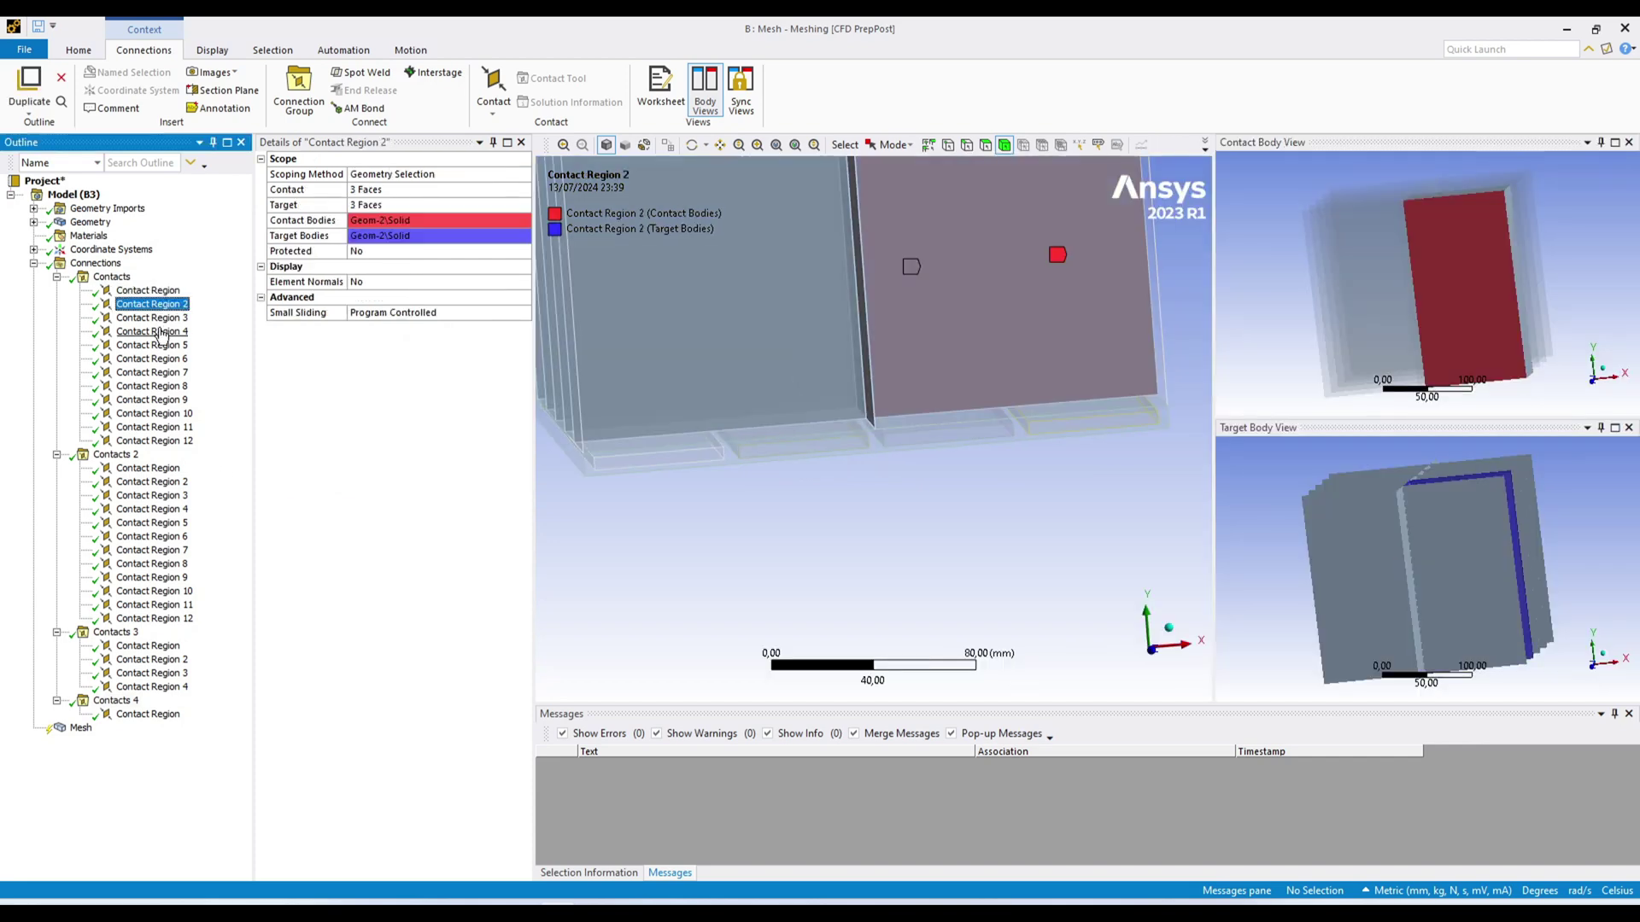
left_click(112, 277)
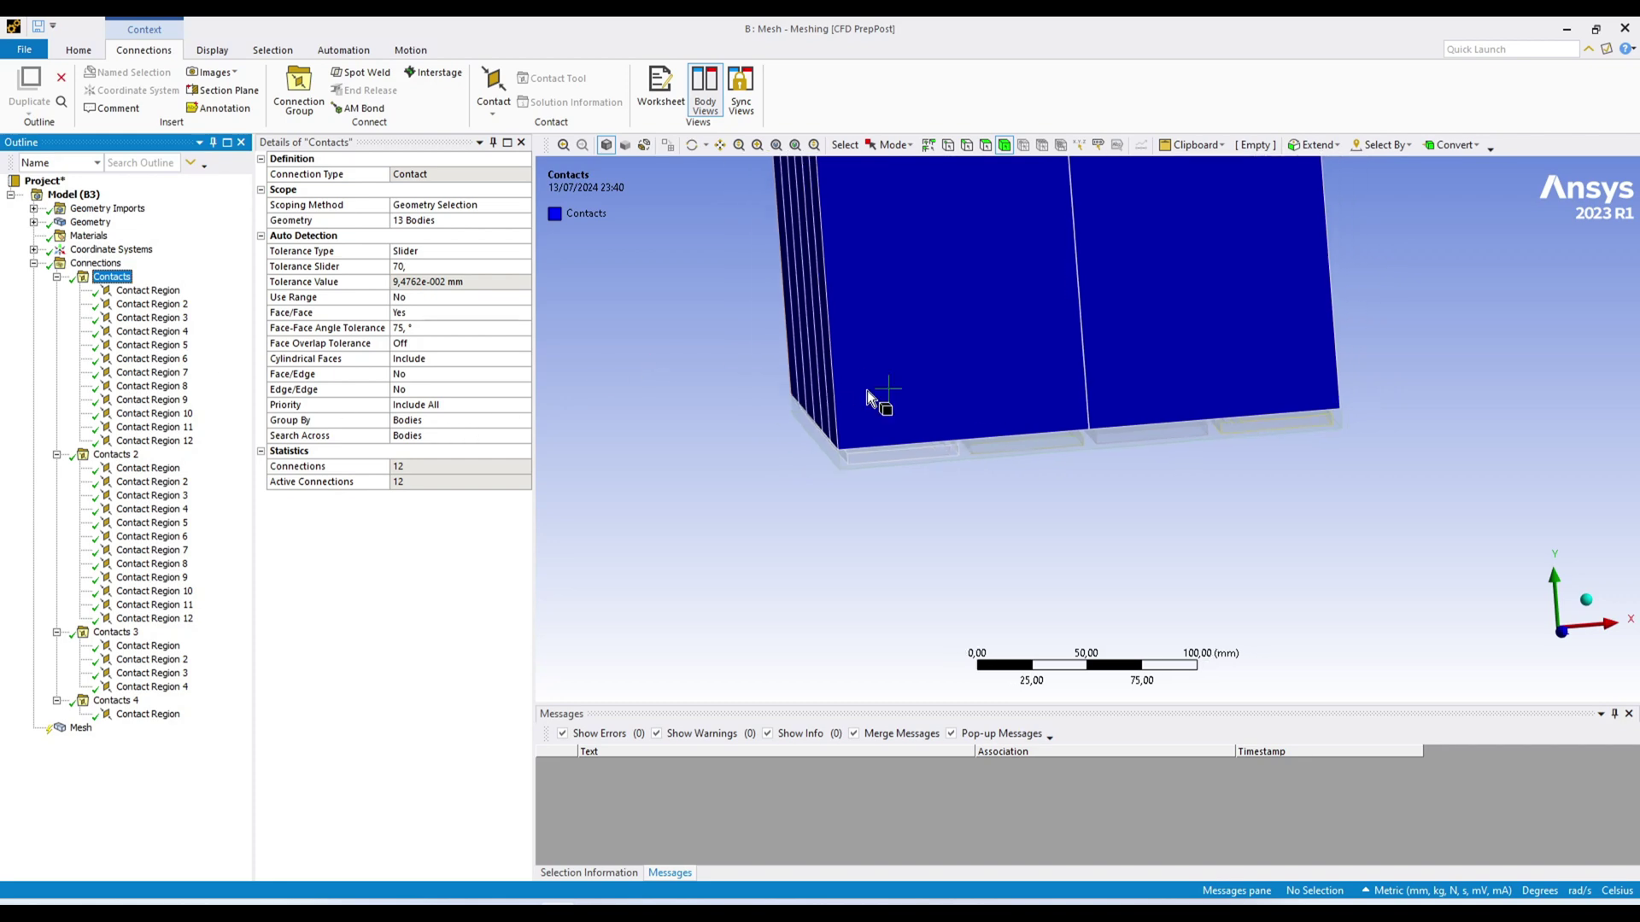
mouse_move(871, 395)
middle_mouse_down()
mouse_move(853, 432)
mouse_move(879, 524)
mouse_move(861, 410)
middle_mouse_up()
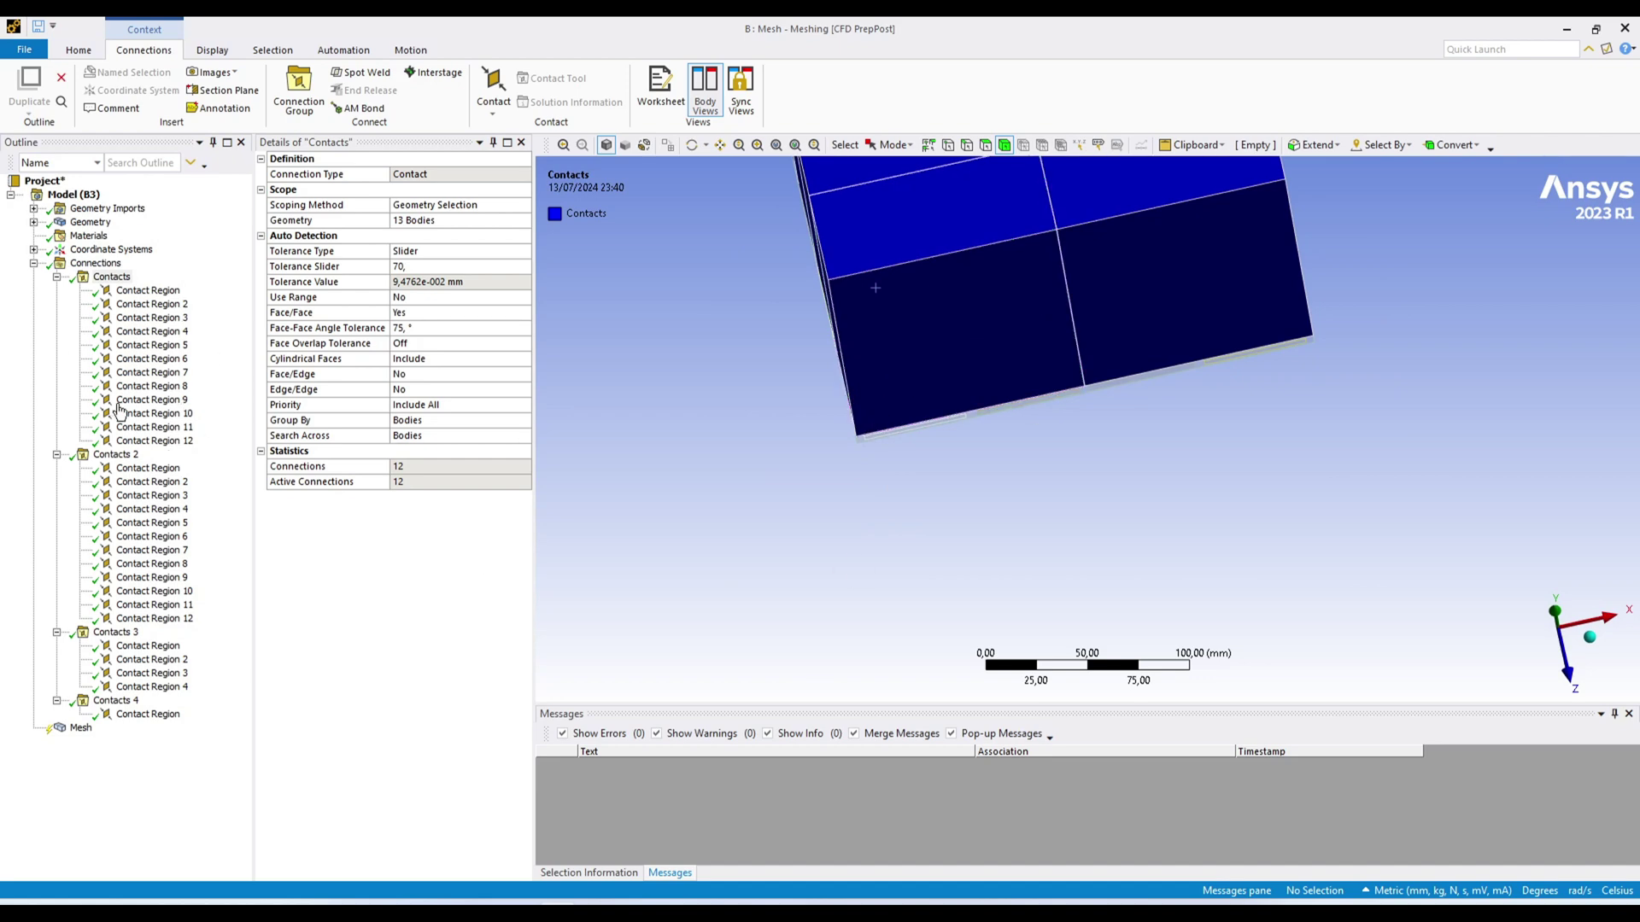
left_click(147, 290)
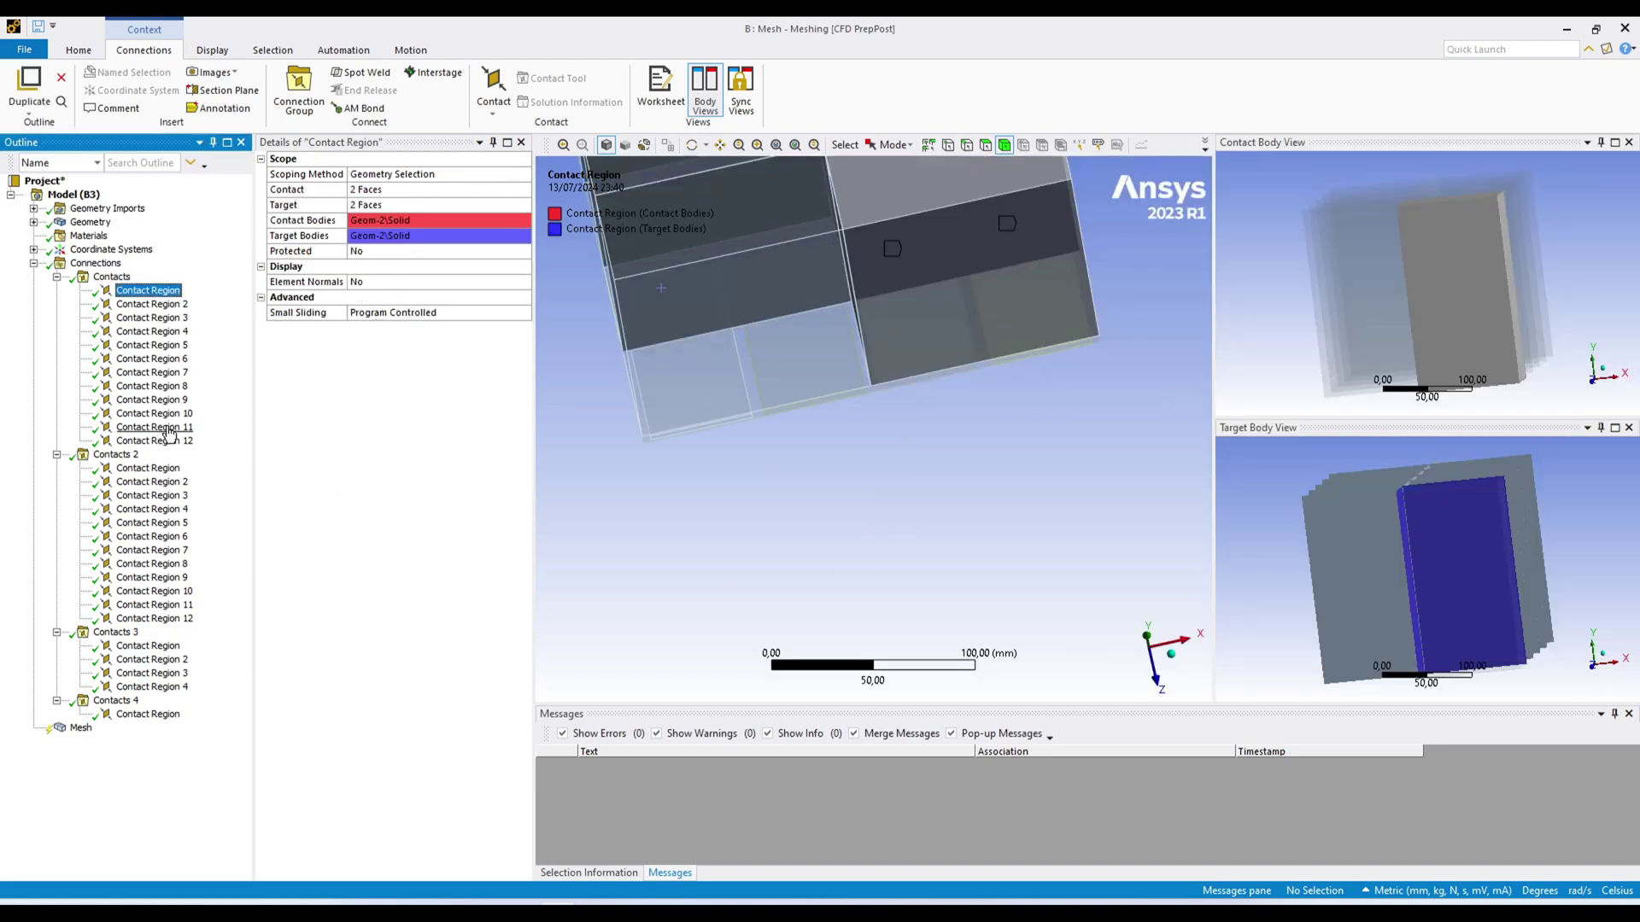
left_click(169, 433, "shift")
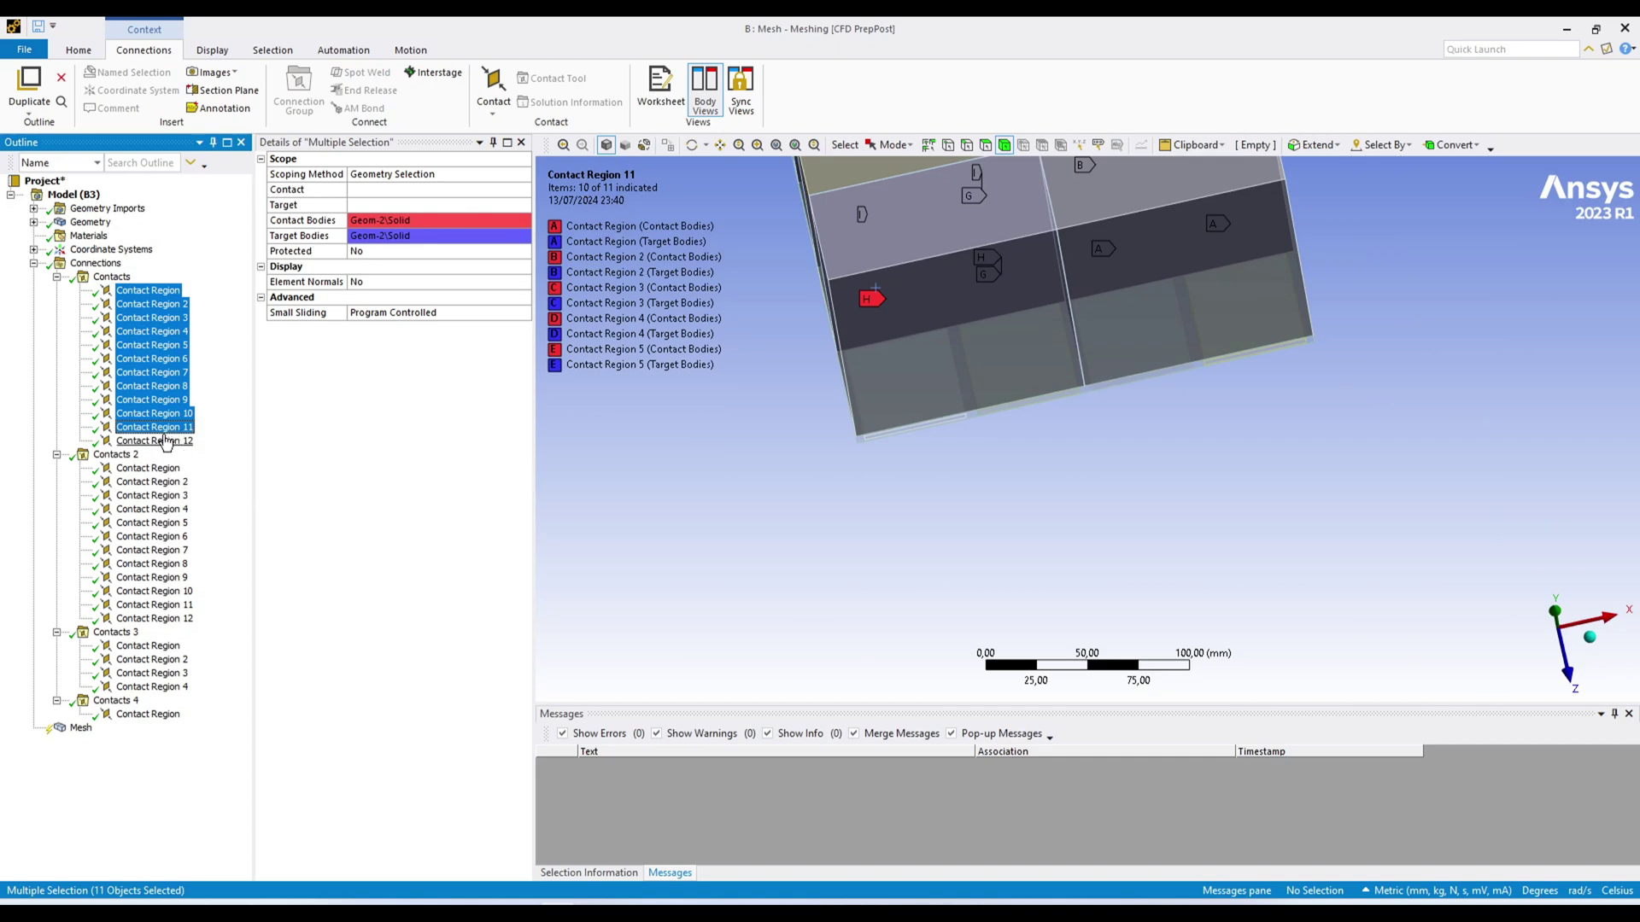
scroll(935, 524, "down", 5)
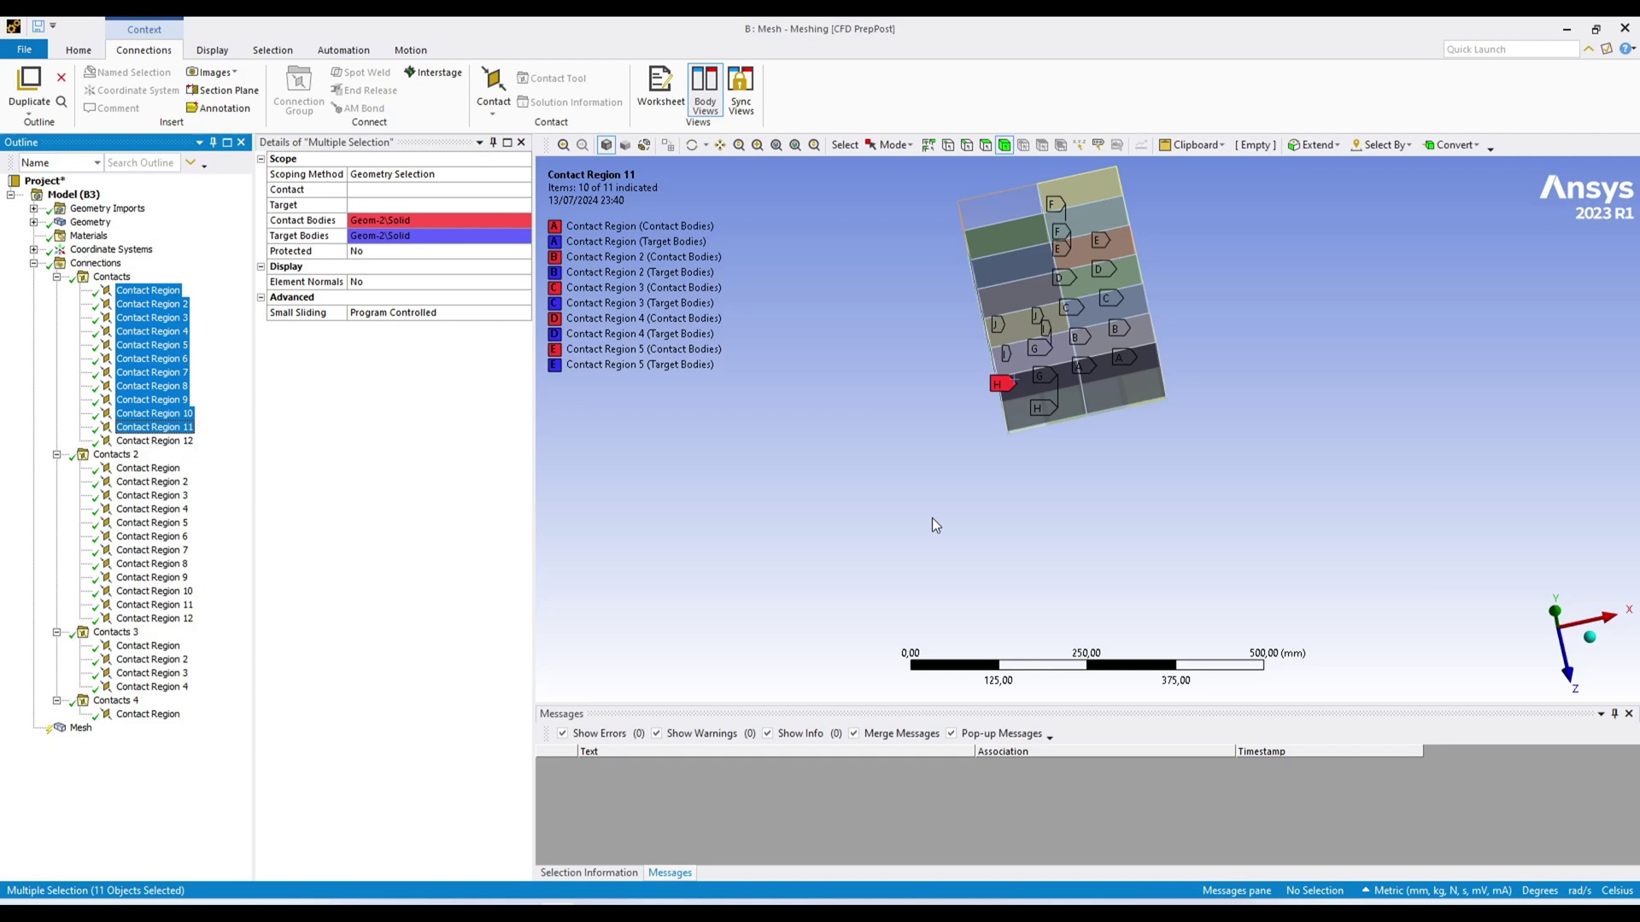
middle_click_drag(932, 524, 923, 553)
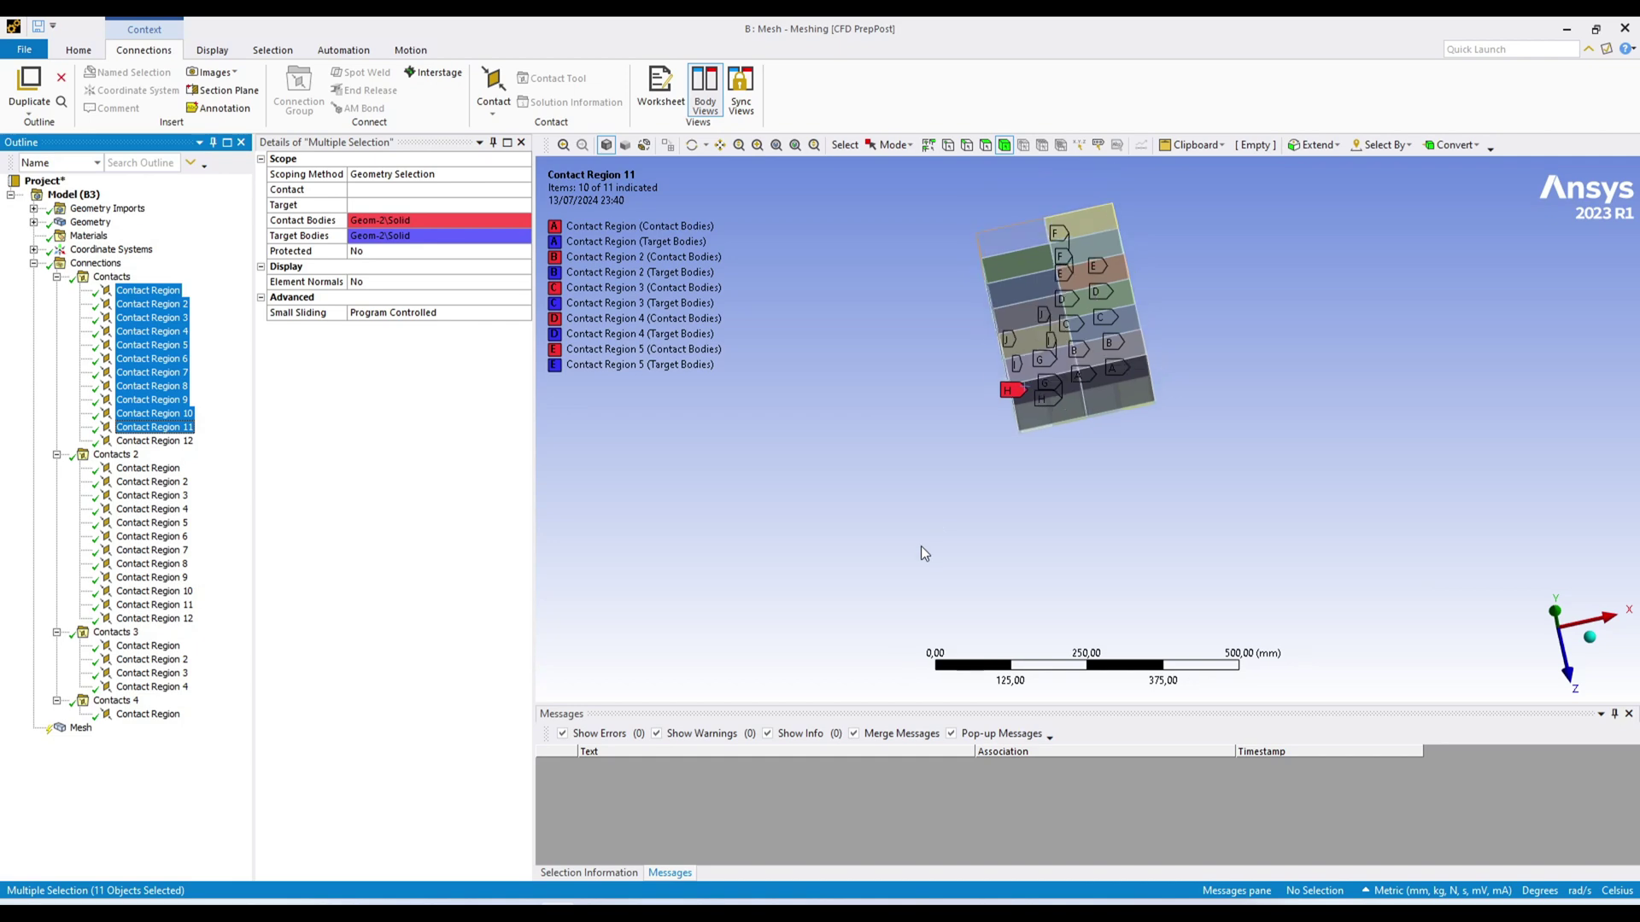